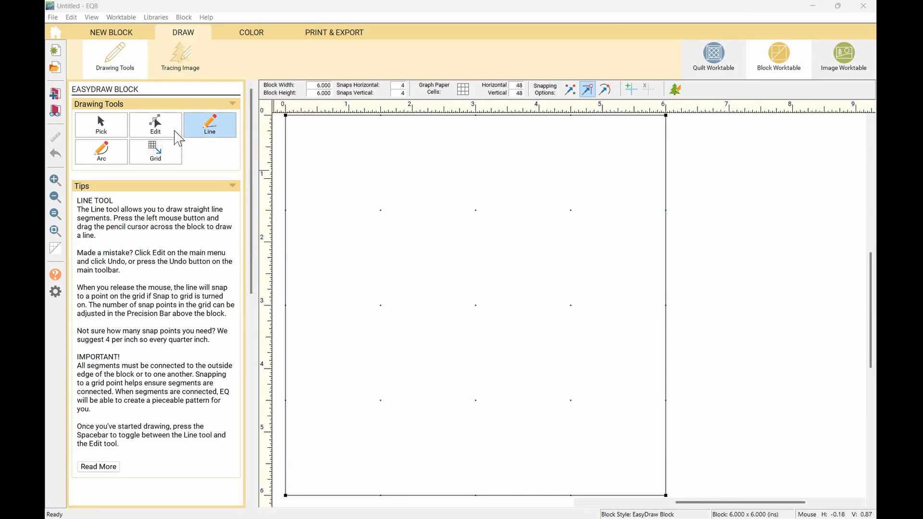
# - Start a new pieced block in the EasyDraw style
pyautogui.click(114, 34)
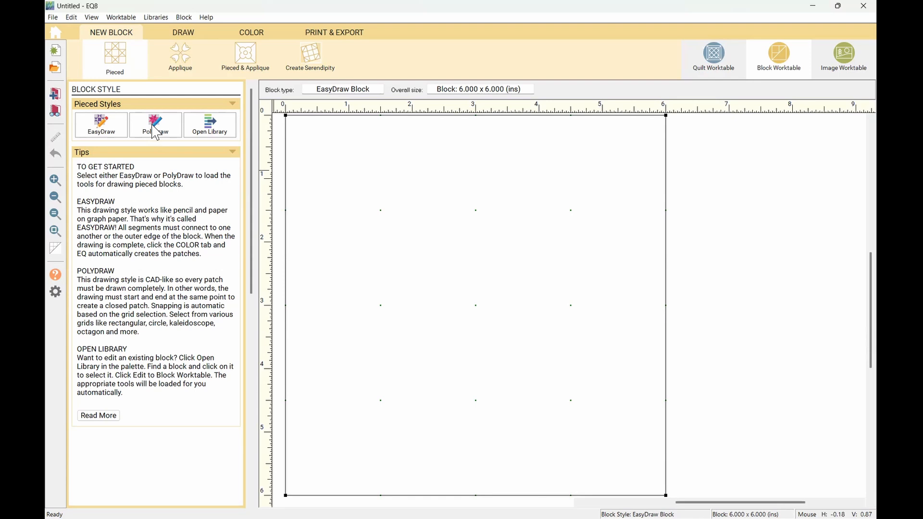
pyautogui.click(103, 131)
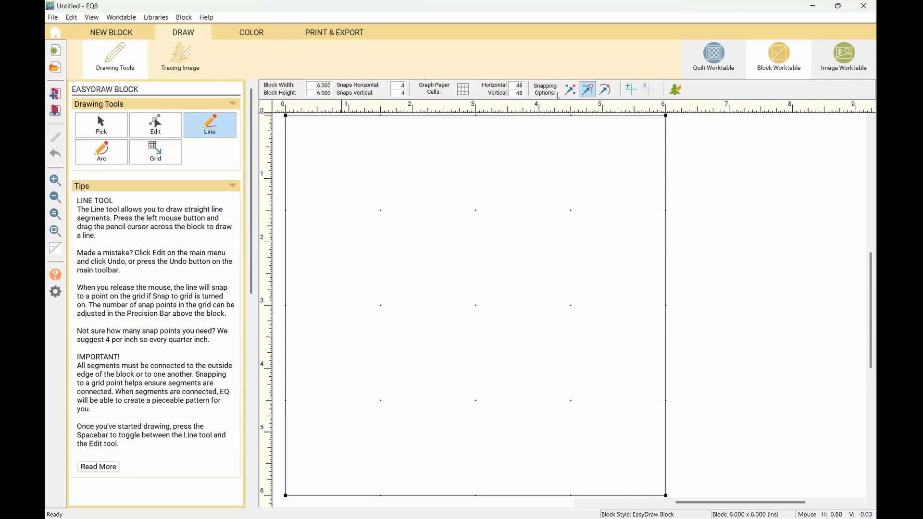
# - Set the block's horizontal and vertical snaps to 24 each
pyautogui.click(586, 91)
pyautogui.doubleClick(402, 85)
pyautogui.write('24')
pyautogui.press('Tab')
pyautogui.write('24')
pyautogui.press('Tab')
# - Set the horizontal and vertical snaps to 48 each, and turn off snapping to the drawing's nodes
pyautogui.doubleClick(398, 84)
pyautogui.write('48')
pyautogui.press('Tab')
pyautogui.write('48')
pyautogui.press('Tab')
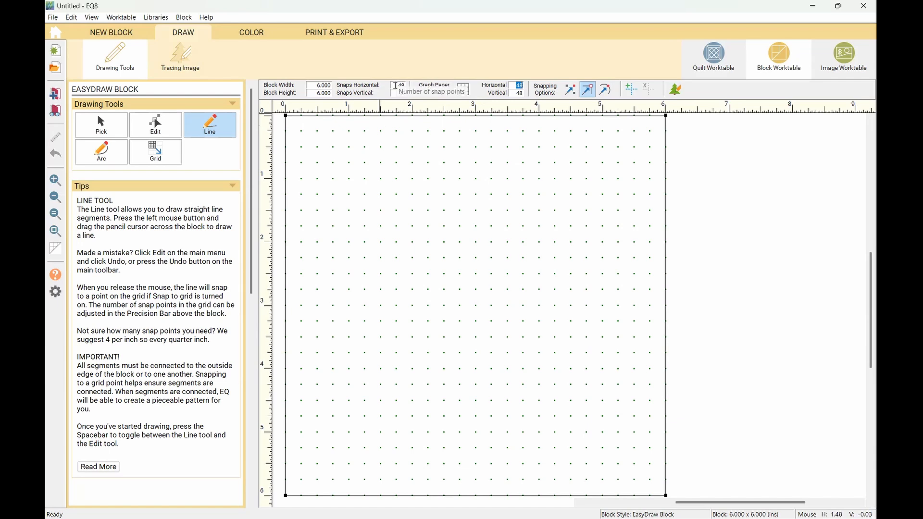
pyautogui.click(586, 91)
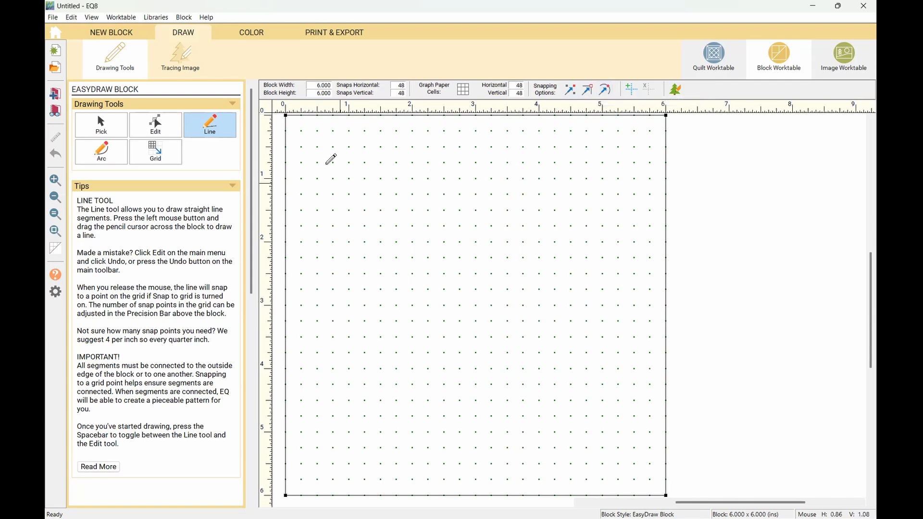
# - Draw a trial grid of 2 columns and 2 rows across the whole block with the Grid tool, and undo it
pyautogui.scroll(-2, 327, 118)
pyautogui.scroll(2, 332, 128)
pyautogui.click(156, 150)
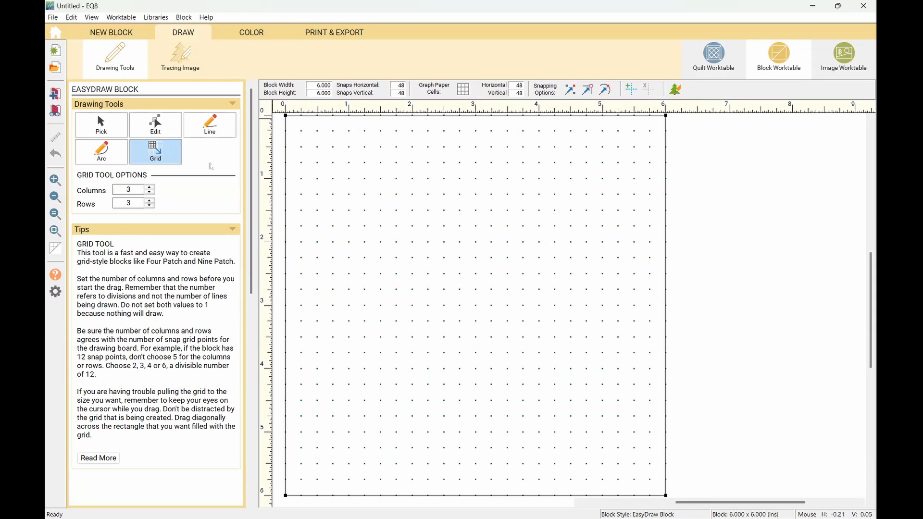
pyautogui.click(149, 193)
pyautogui.click(149, 206)
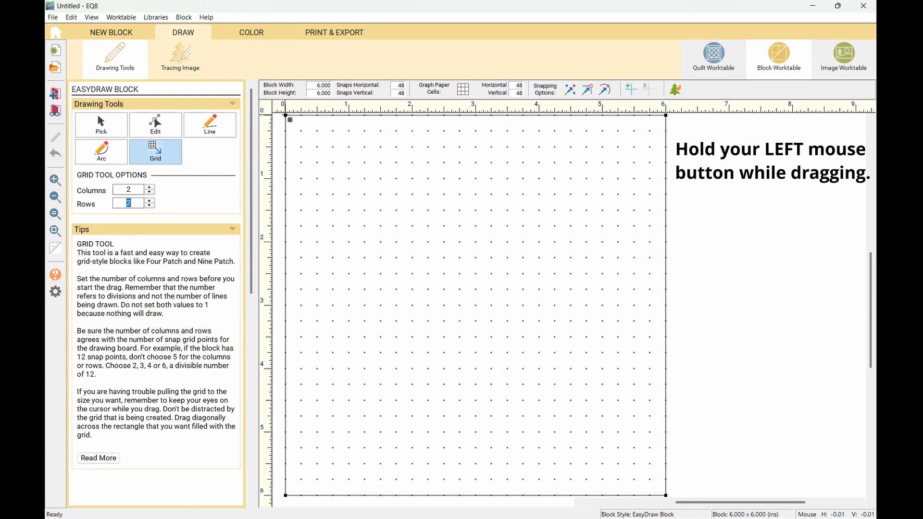
pyautogui.moveTo(285, 116); pyautogui.dragTo(667, 495)
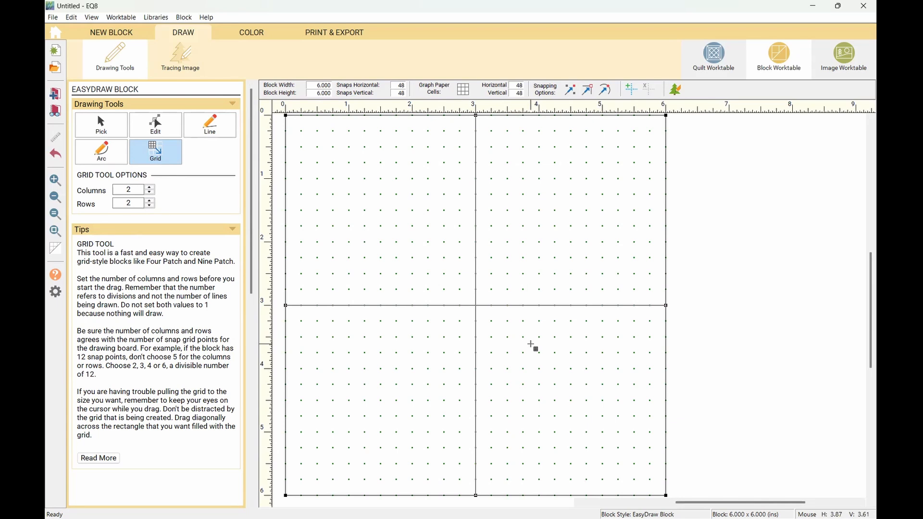
pyautogui.hotkey('ctrl', 'z')
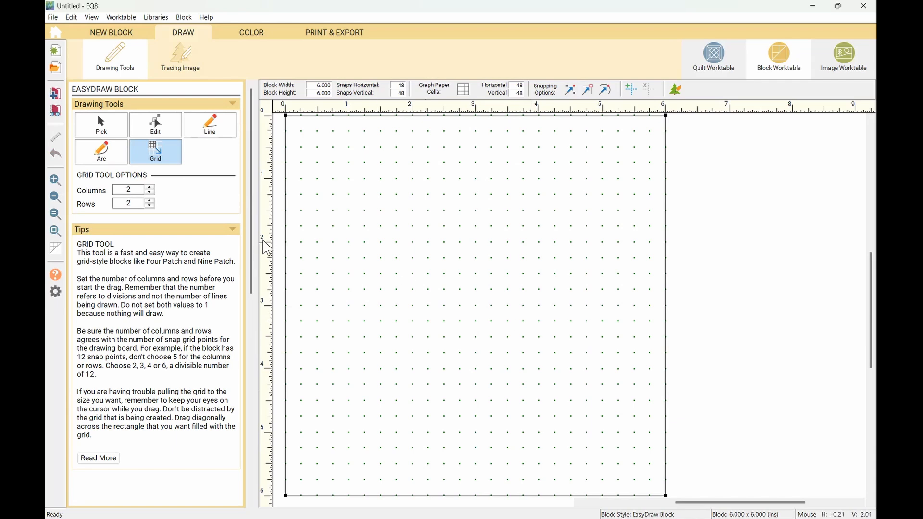
# - Draw a grid of 3 columns and 3 rows across the whole block
pyautogui.click(150, 187)
pyautogui.click(149, 200)
pyautogui.moveTo(285, 115); pyautogui.dragTo(667, 498)
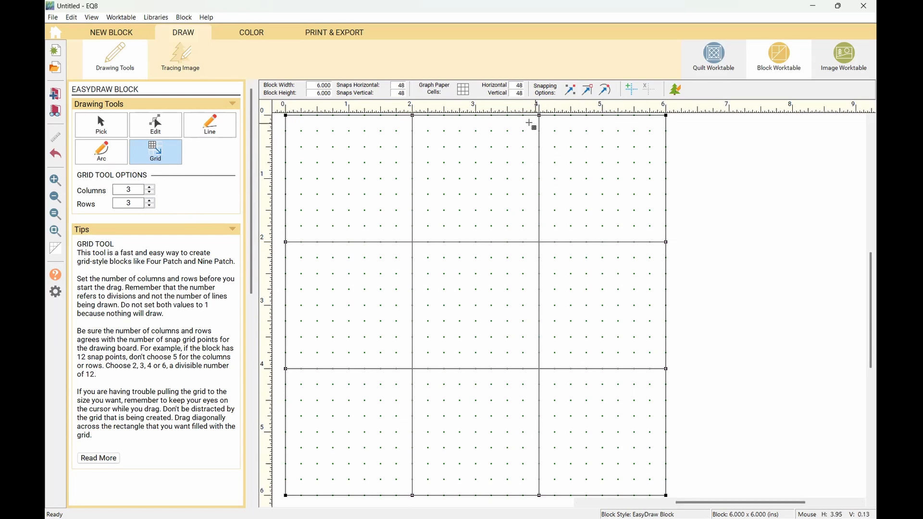
# - Turn on snapping to grid points and draw two trial diagonal lines with the Line tool, undoing each one
pyautogui.click(215, 131)
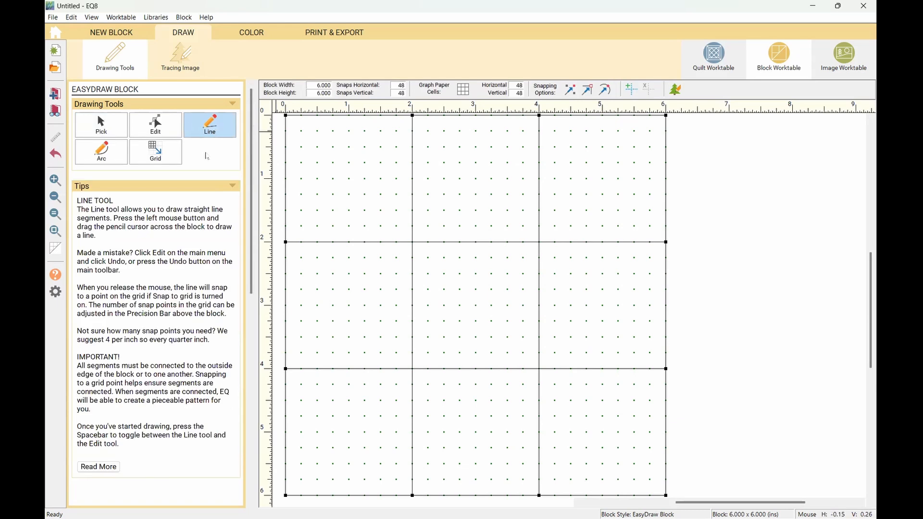
pyautogui.click(571, 90)
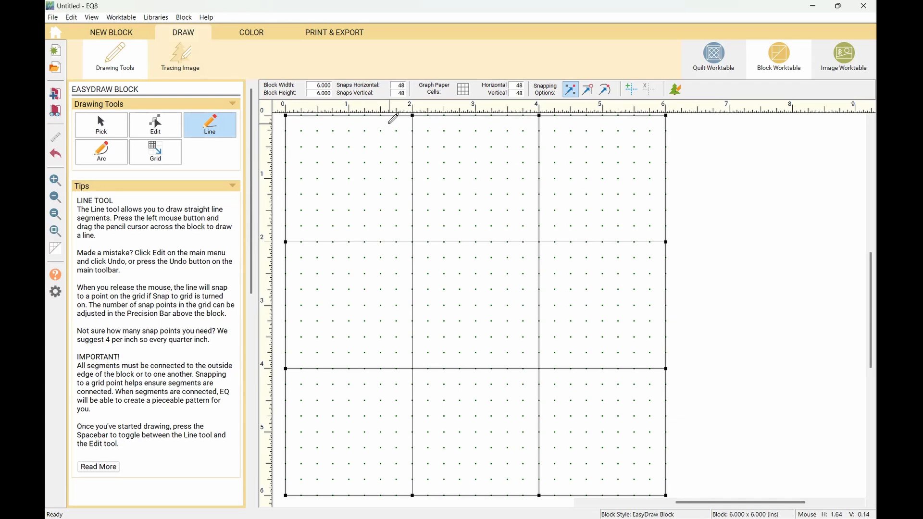
pyautogui.moveTo(388, 123)
pyautogui.mouseDown()
pyautogui.moveTo(500, 217)
pyautogui.moveTo(515, 249)
pyautogui.mouseUp()
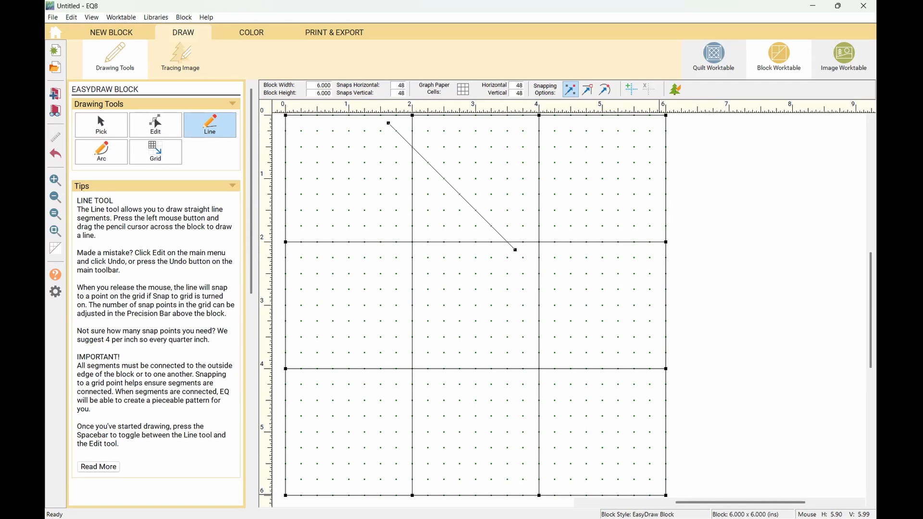
pyautogui.hotkey('ctrl', 'z')
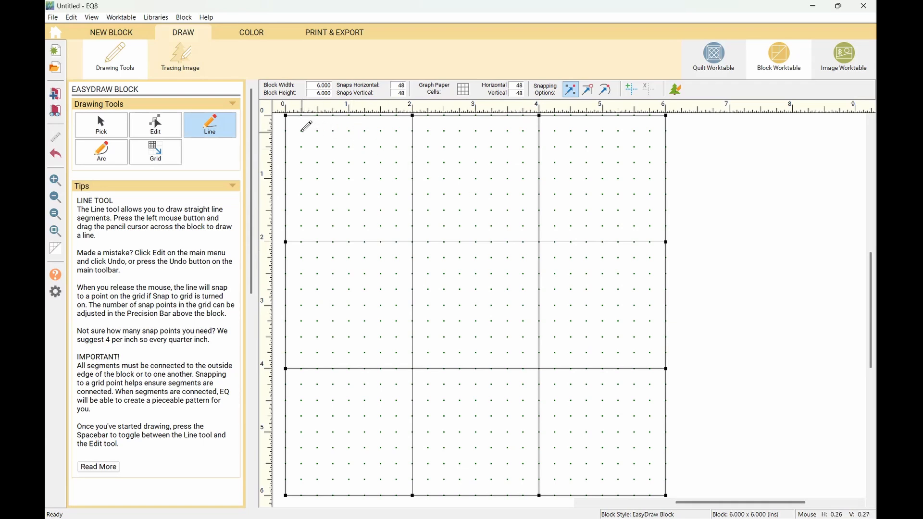
pyautogui.moveTo(302, 131); pyautogui.dragTo(509, 334)
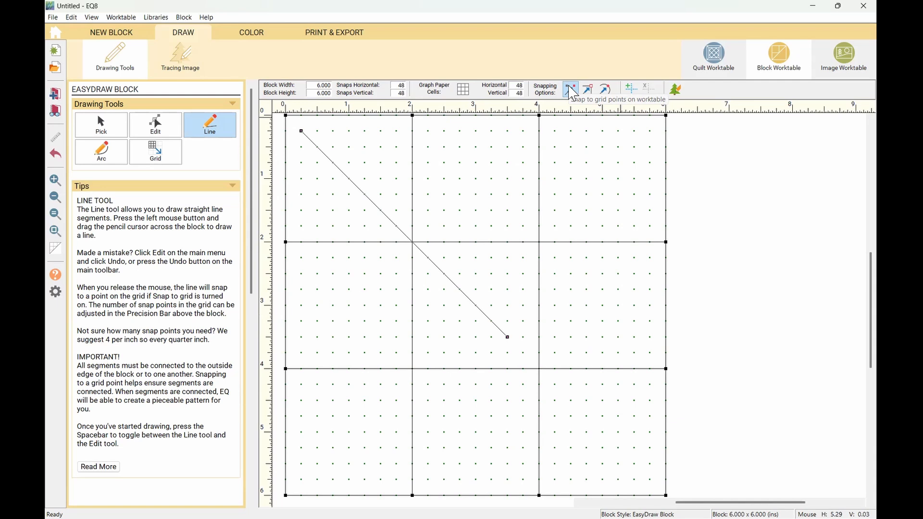
pyautogui.hotkey('ctrl', 'z')
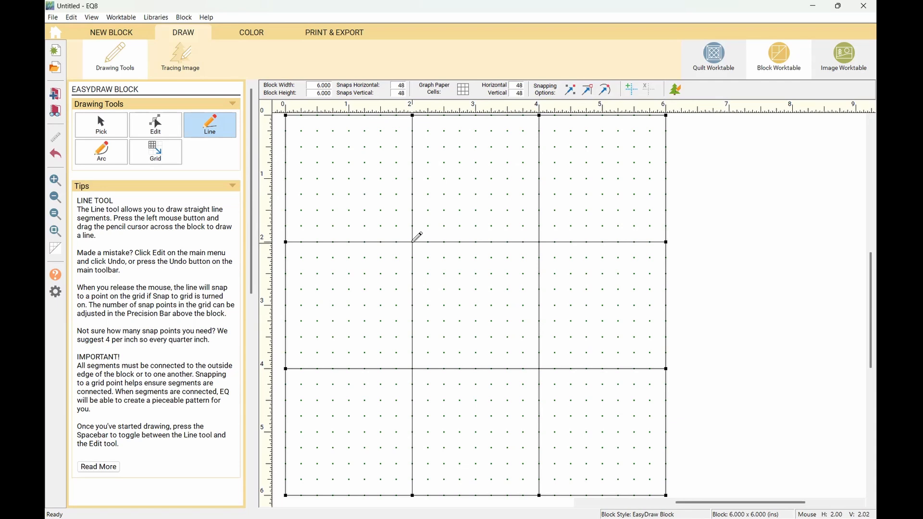
# - Preview the nine-patch block in the coloring view and return to drawing
pyautogui.click(245, 30)
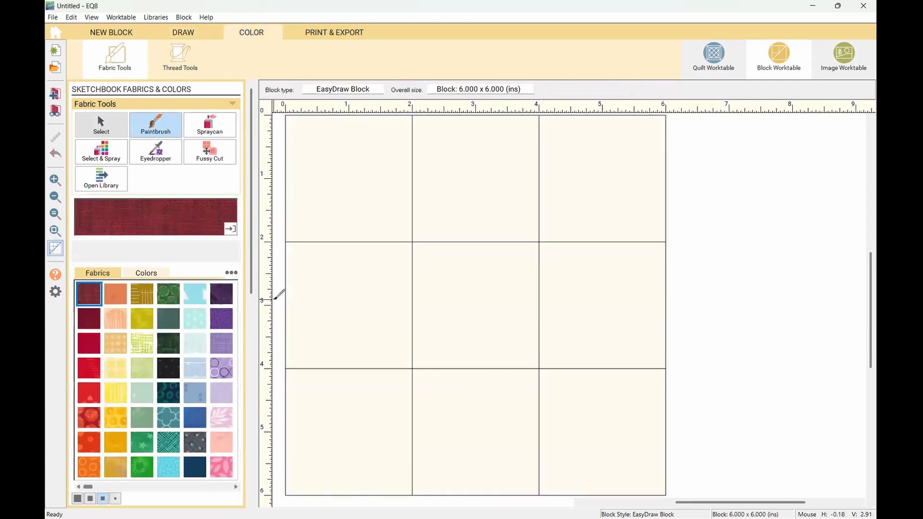
pyautogui.click(183, 33)
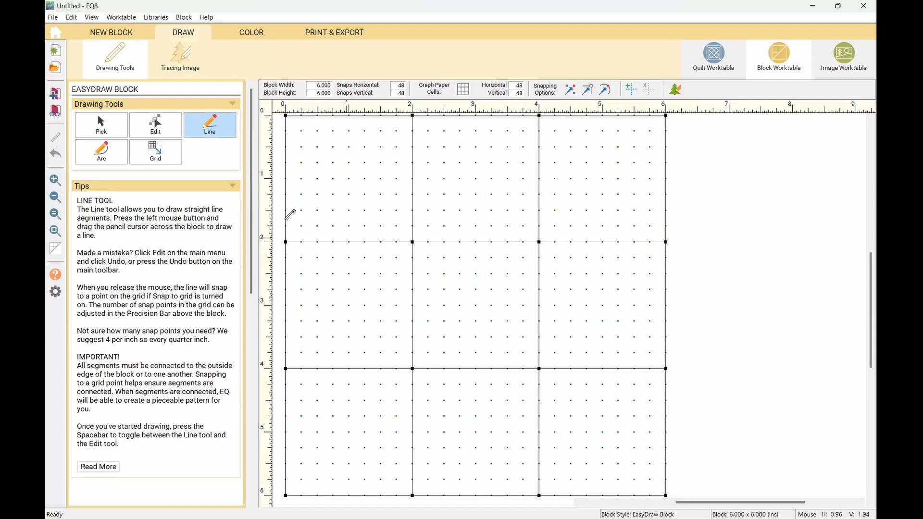
# - Select individual grid segments with the Pick tool to examine where each segment starts and ends
pyautogui.click(96, 128)
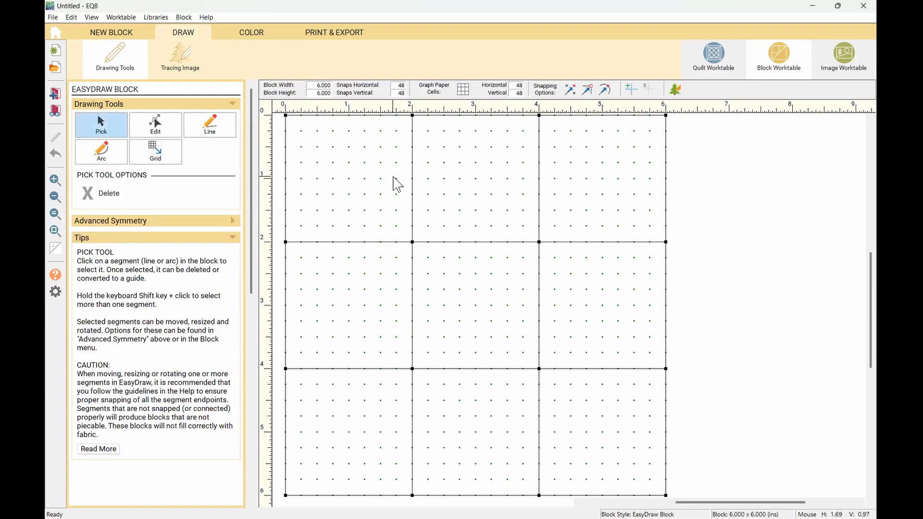
pyautogui.click(412, 178)
pyautogui.click(466, 368)
pyautogui.click(476, 243)
pyautogui.click(538, 184)
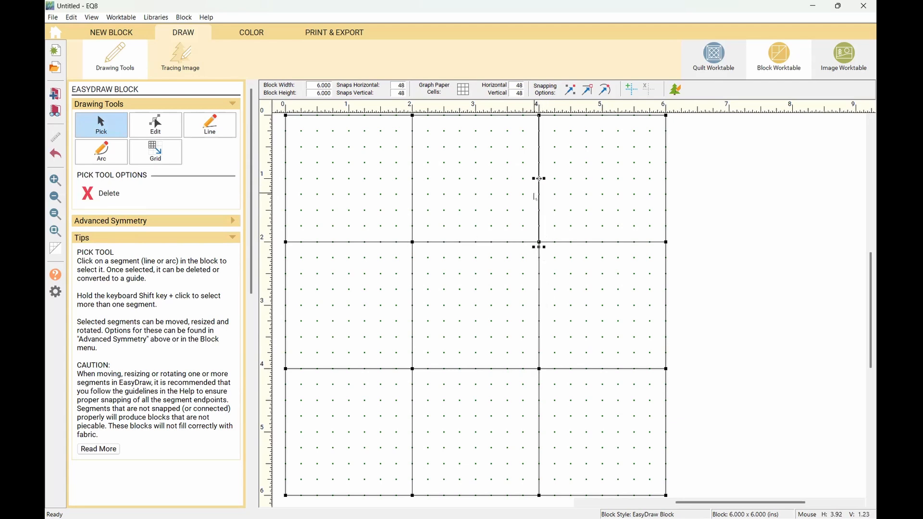
# - Turn on snapping to nodes, draw a trial line to the inner grid intersection at 2, 2 inches, and undo it
pyautogui.click(588, 91)
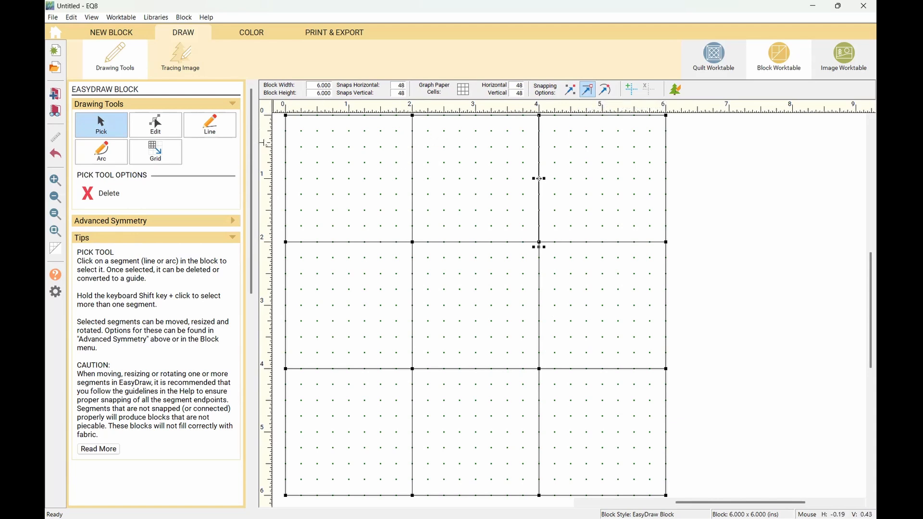
pyautogui.click(191, 130)
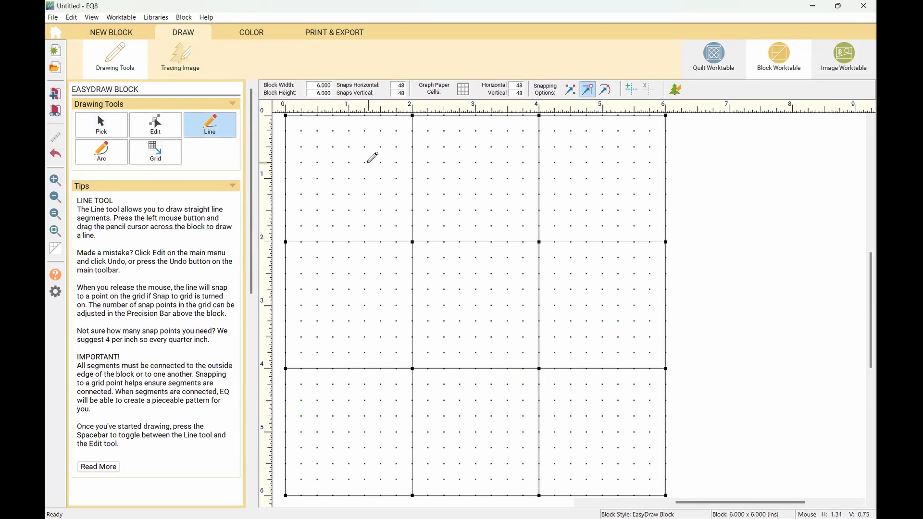
pyautogui.moveTo(368, 162); pyautogui.dragTo(413, 248)
pyautogui.moveTo(412, 248); pyautogui.dragTo(413, 248)
pyautogui.hotkey('ctrl', 'z')
# - Draw a trial line from inside the upper-left patch to the intersection at 2, 2 inches, inspect its snapped end closely, and undo it
pyautogui.moveTo(349, 163); pyautogui.dragTo(414, 241)
pyautogui.scroll(3, 408, 241)
pyautogui.scroll(6, 473, 224)
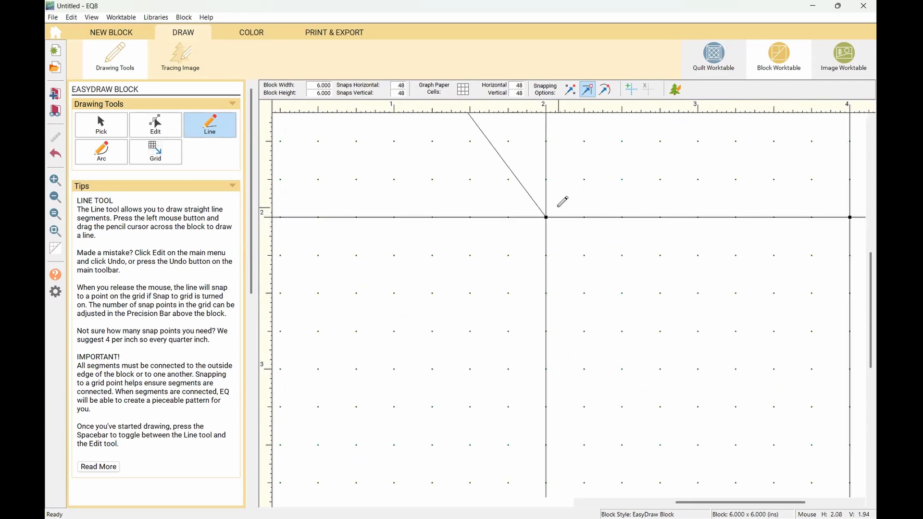
pyautogui.scroll(5, 548, 166)
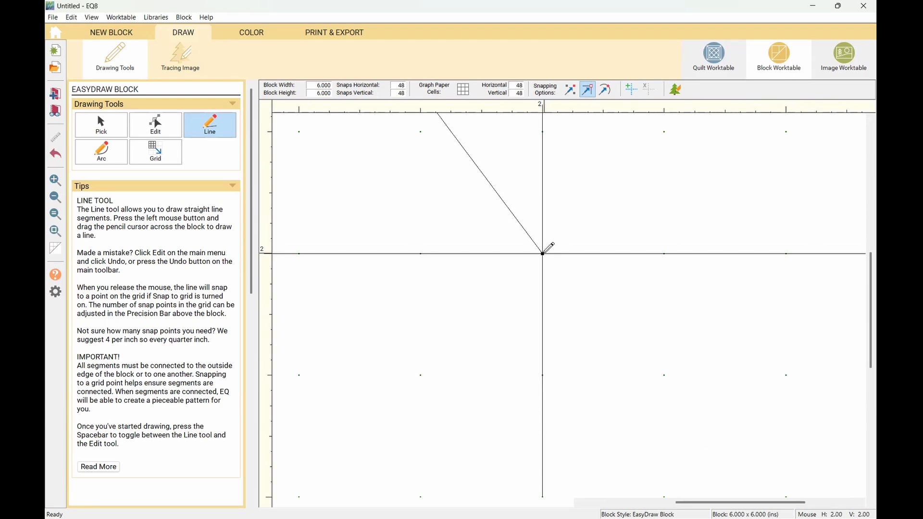
pyautogui.scroll(3, 544, 250)
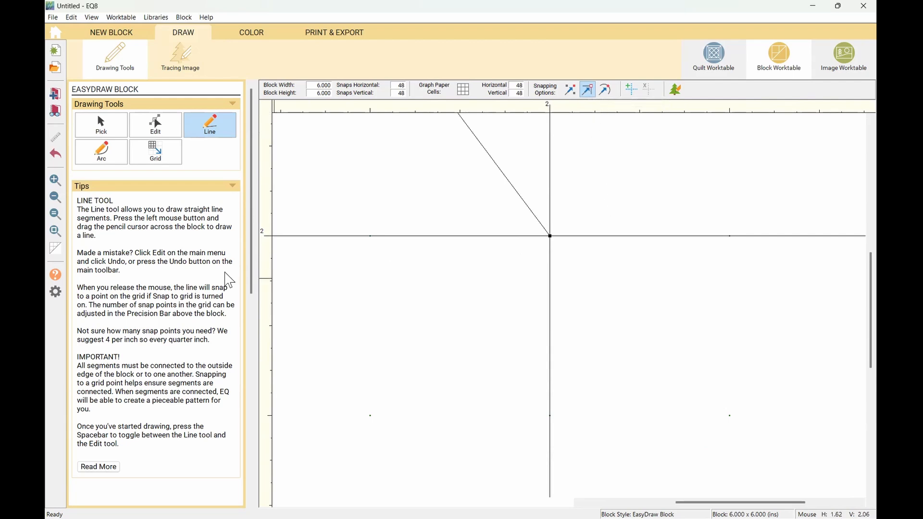
pyautogui.click(53, 231)
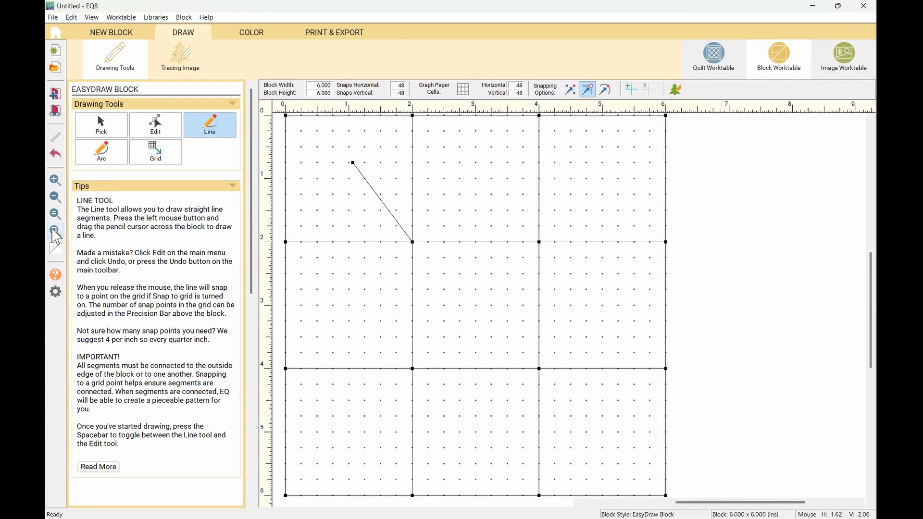
pyautogui.hotkey('ctrl', 'z')
# - Turn on snapping to lines and arcs, draw a trial line from the block's right edge to the 4-inch vertical line, and undo it
pyautogui.click(608, 89)
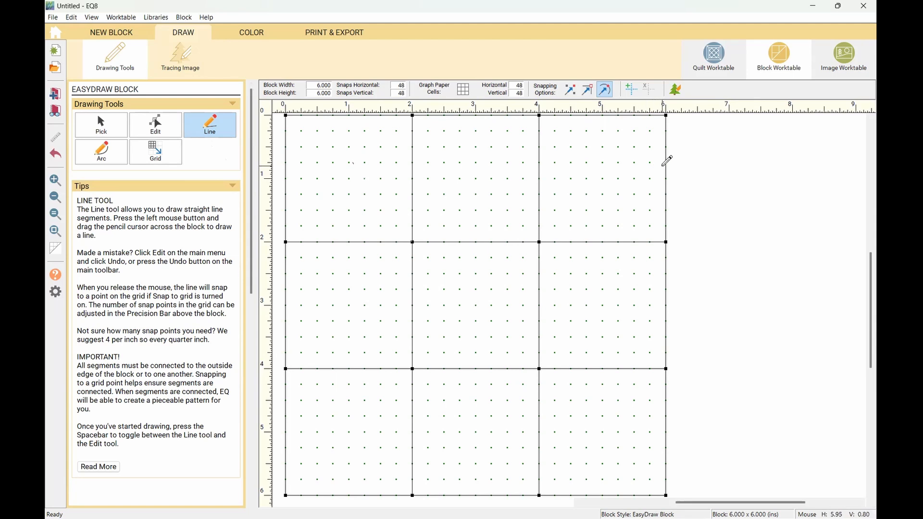
pyautogui.moveTo(667, 168); pyautogui.dragTo(539, 136)
pyautogui.moveTo(537, 135); pyautogui.dragTo(539, 136)
pyautogui.hotkey('ctrl', 'z')
pyautogui.click(604, 89)
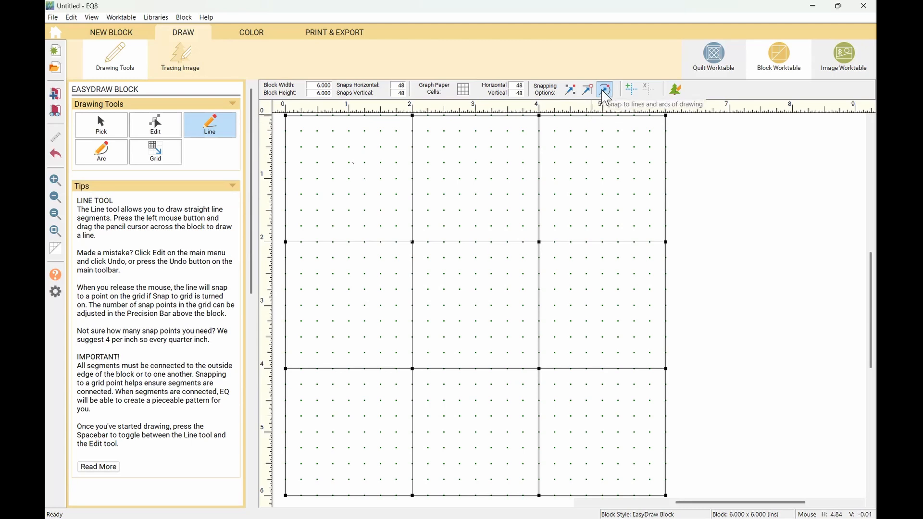
# - Add snapping to nodes, draw a trial line across the center patch from its left side to its upper-right corner, and undo it
pyautogui.click(588, 91)
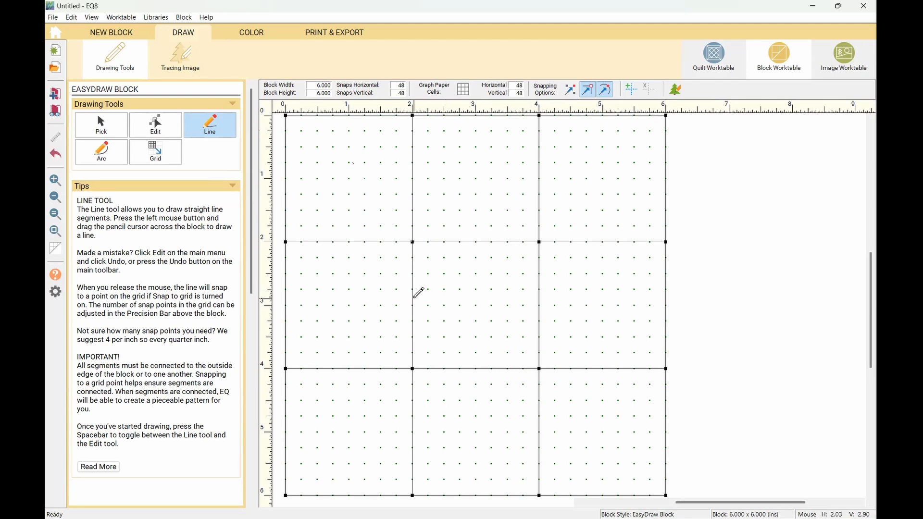
pyautogui.moveTo(411, 299); pyautogui.dragTo(539, 242)
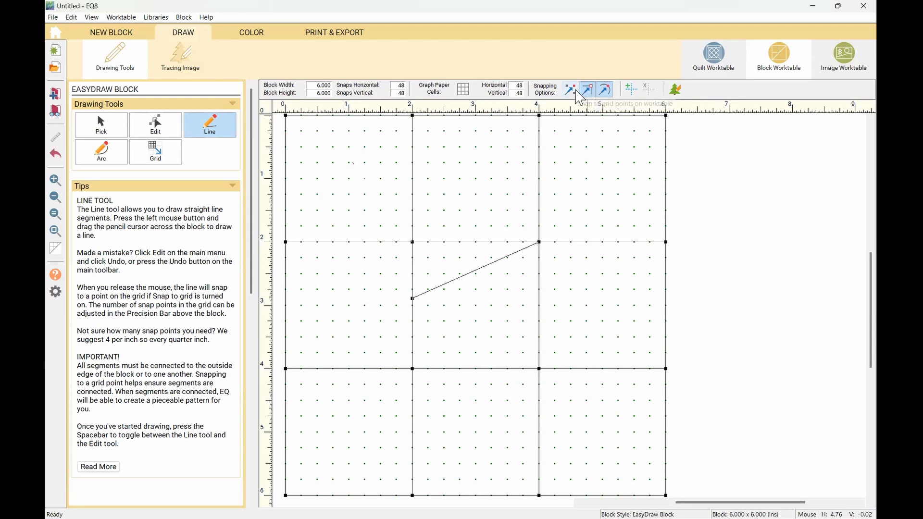
pyautogui.hotkey('ctrl', 'z')
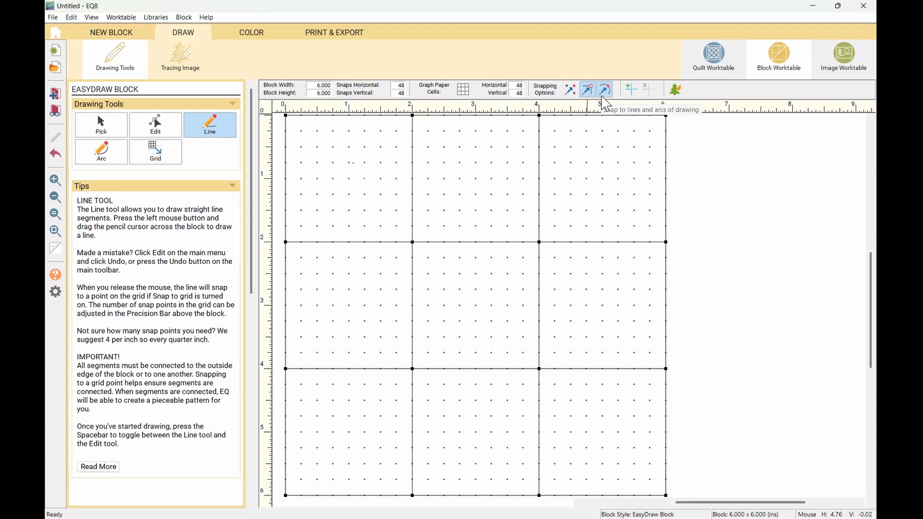
# - Replace line-and-arc snapping with grid-point snapping, draw a trial line from the top edge at 0.5 inch to the intersection at 2, 2, and undo it
pyautogui.click(602, 91)
pyautogui.click(570, 90)
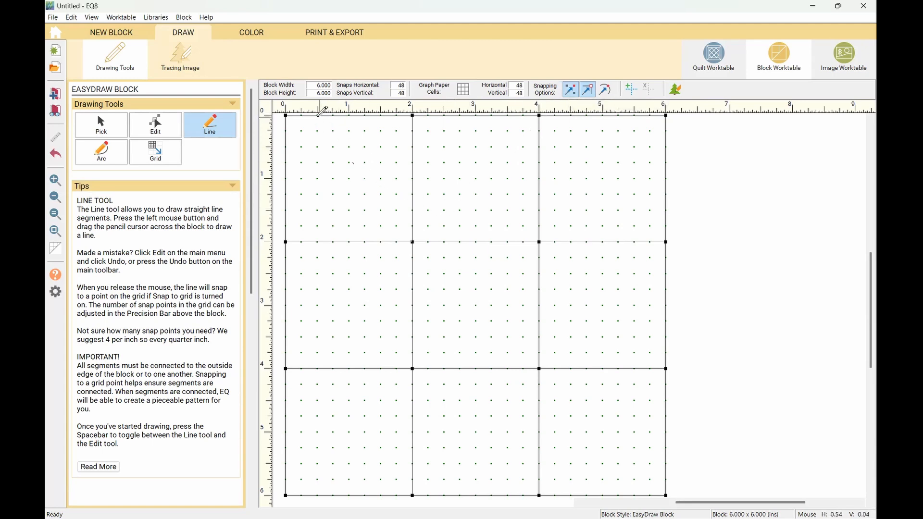
pyautogui.moveTo(317, 116)
pyautogui.mouseDown()
pyautogui.moveTo(375, 219)
pyautogui.moveTo(412, 241)
pyautogui.mouseUp()
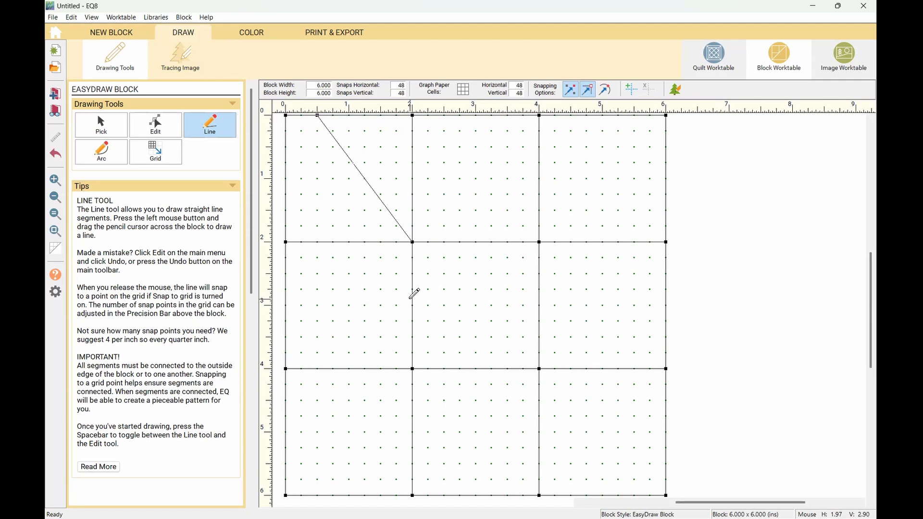
pyautogui.hotkey('ctrl', 'z')
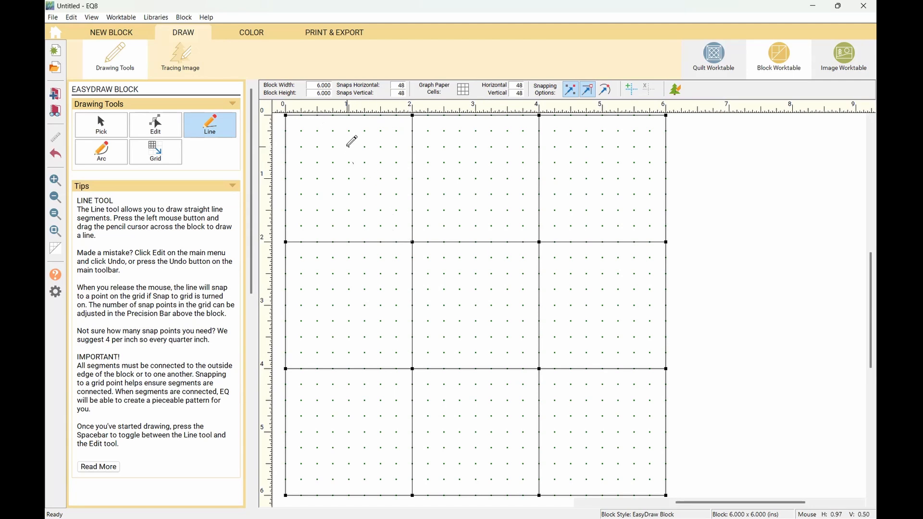
# - With all snapping turned off, draw an unconnected diagonal line inside the upper-left patch and check the block in the coloring view
pyautogui.click(568, 90)
pyautogui.click(586, 91)
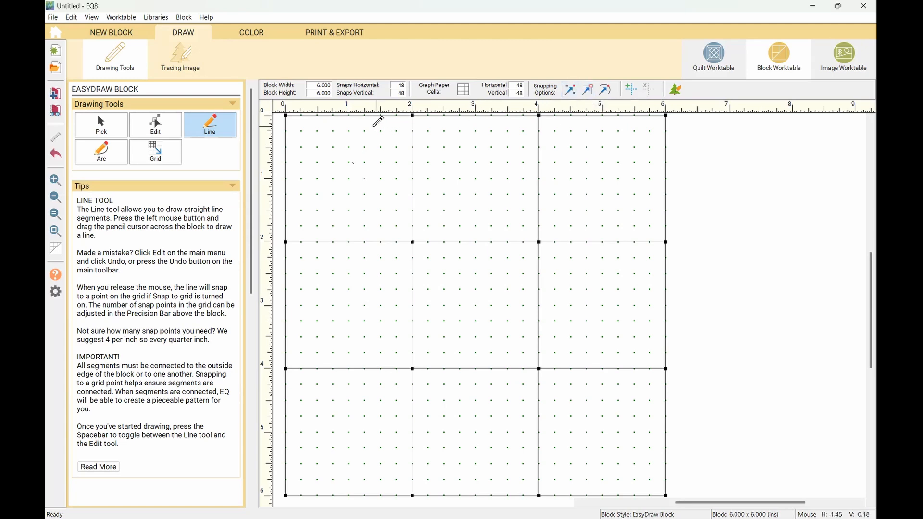
pyautogui.moveTo(302, 144); pyautogui.dragTo(395, 221)
pyautogui.click(254, 35)
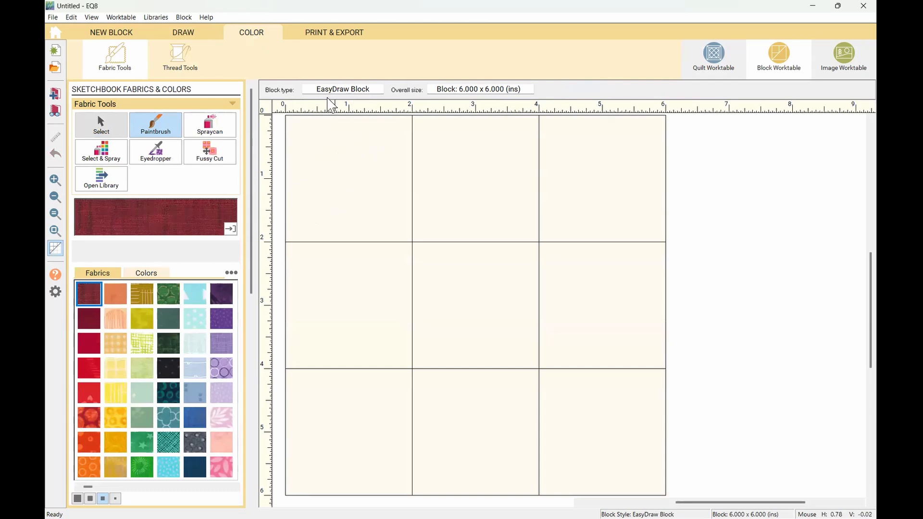
# - Draw an unsnapped diagonal from the block's upper-left corner to just short of the intersection at 2, 2, and check it in the coloring view
pyautogui.click(185, 34)
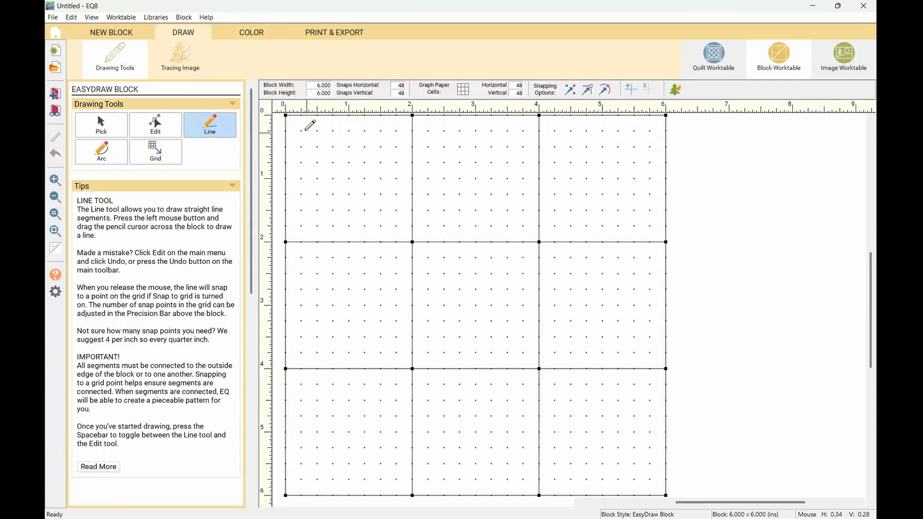
pyautogui.moveTo(286, 115); pyautogui.dragTo(409, 238)
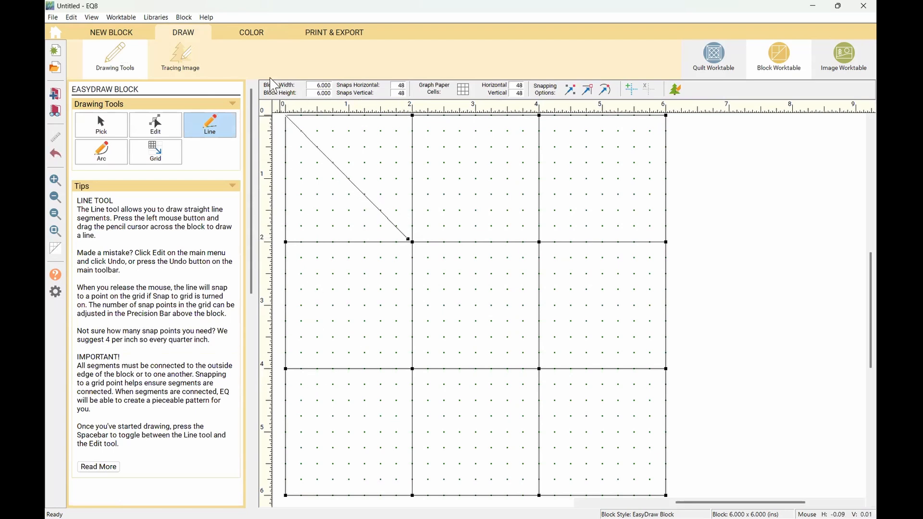
pyautogui.click(253, 35)
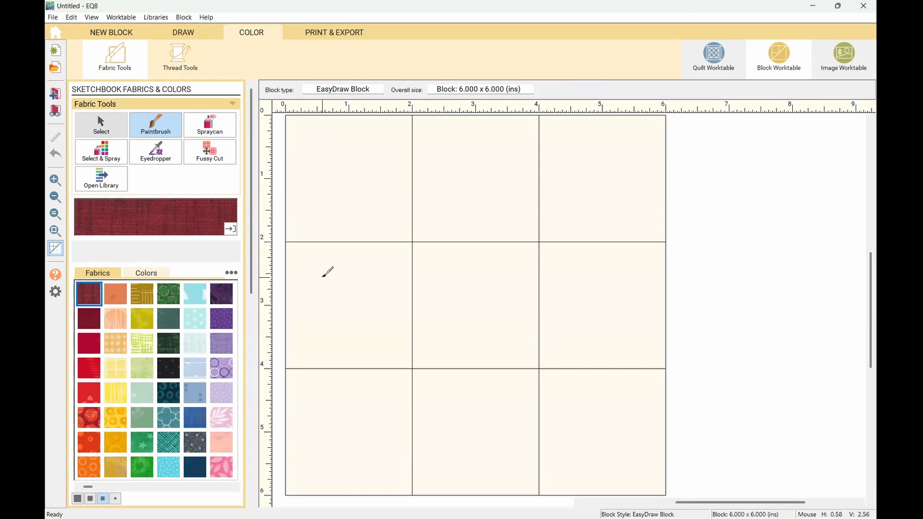
pyautogui.click(194, 38)
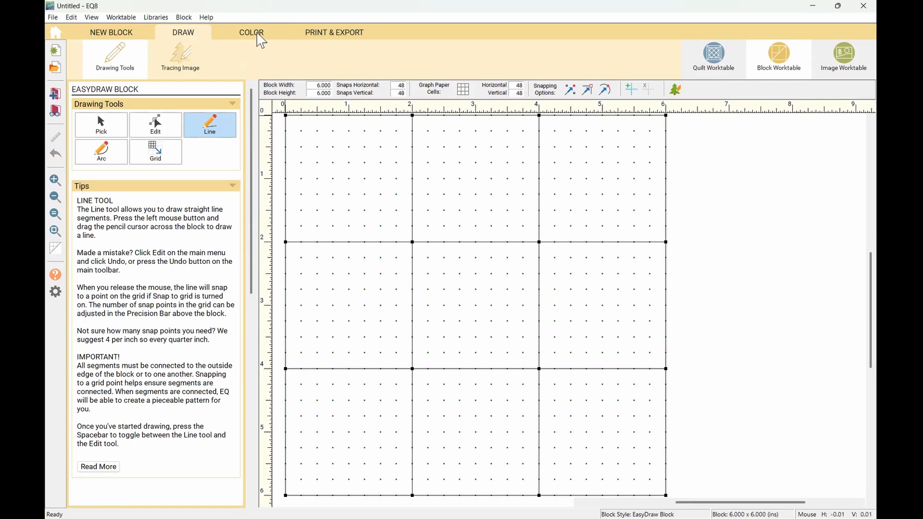
# - Delete the vertical segment at 2 inches between the block's top edge and the 2-inch horizontal line
pyautogui.click(102, 125)
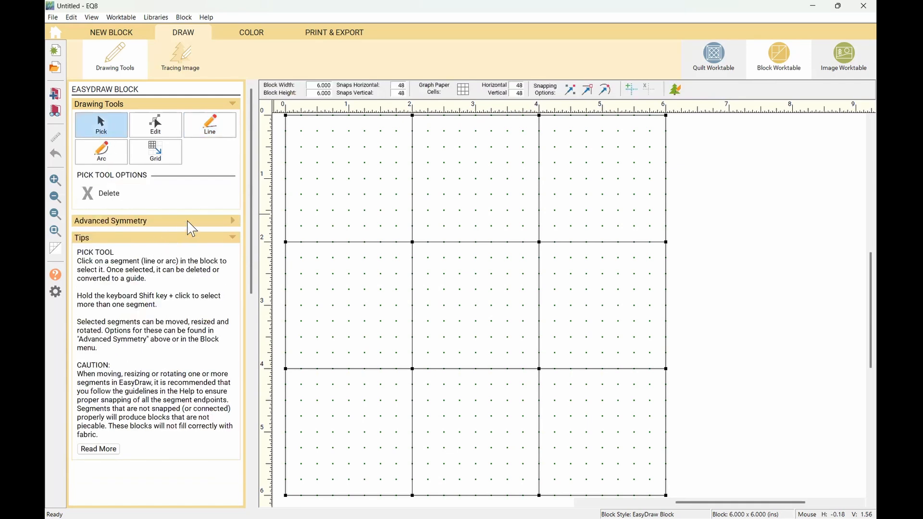
pyautogui.click(413, 185)
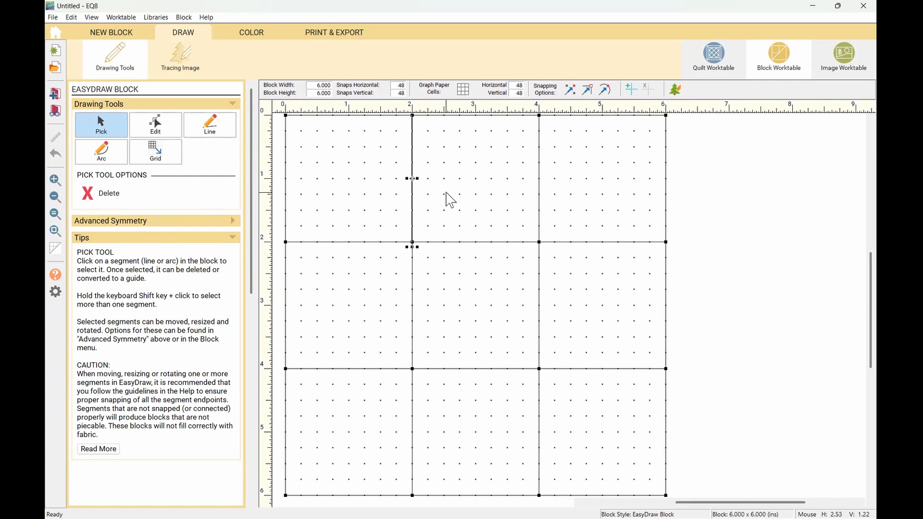
pyautogui.press('Delete')
pyautogui.hotkey('ctrl', 'z')
pyautogui.moveTo(415, 191); pyautogui.dragTo(536, 168)
# - Turn on snapping to nodes and move the upper end of the top-row vertical segment at 4 inches to the block's upper-right corner
pyautogui.click(159, 129)
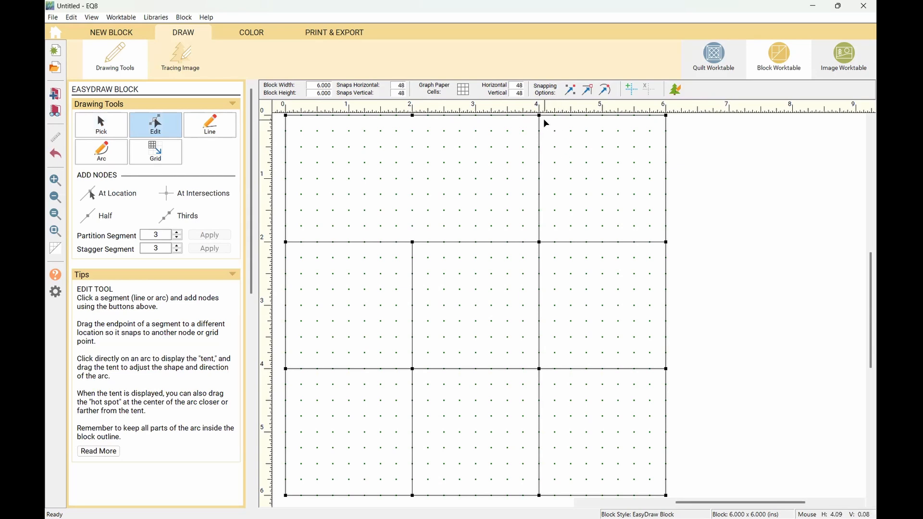
pyautogui.click(591, 94)
pyautogui.click(539, 118)
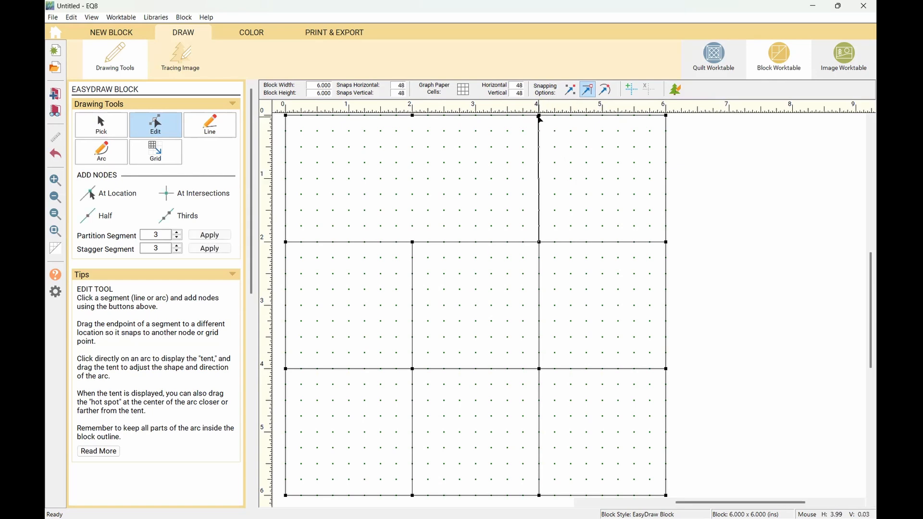
pyautogui.moveTo(539, 121); pyautogui.dragTo(665, 119)
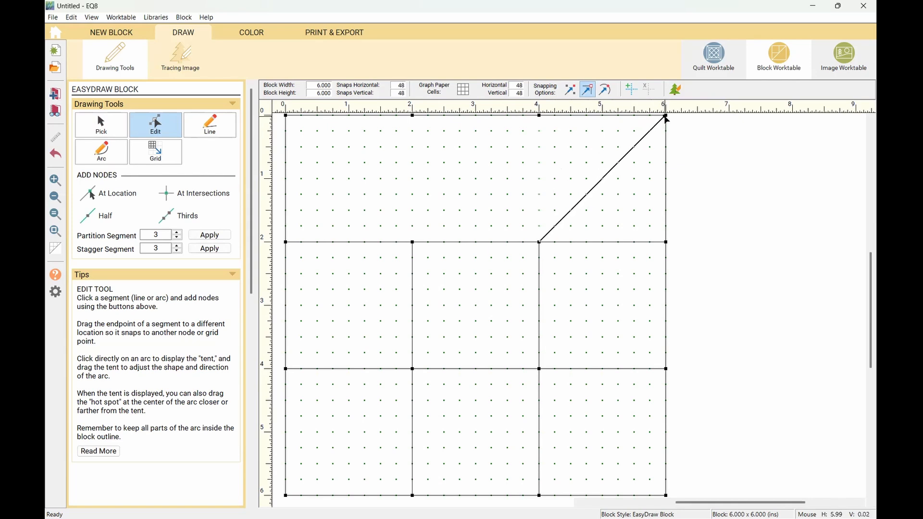
# - Delete the bottom-row vertical segment at 4 inches, between the 4-inch horizontal line and the block's bottom edge
pyautogui.scroll(-2, 625, 183)
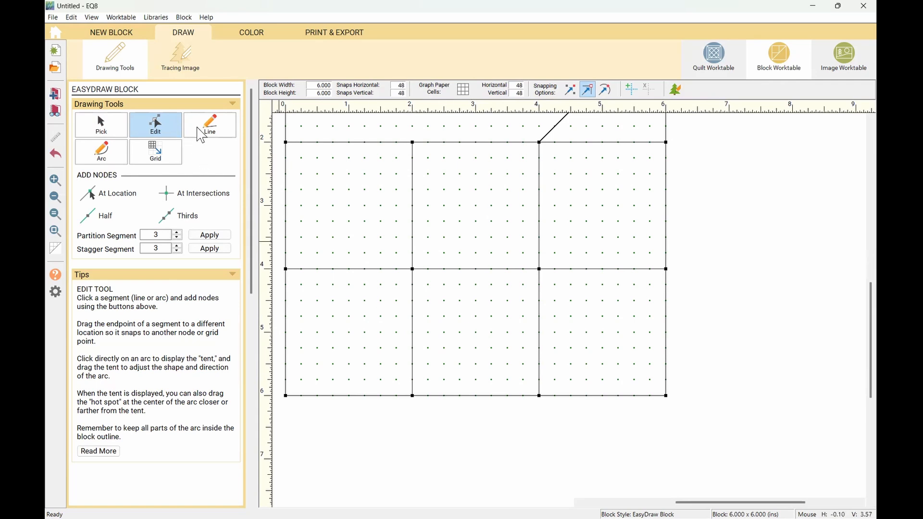
pyautogui.click(100, 125)
pyautogui.click(539, 332)
pyautogui.press('Delete')
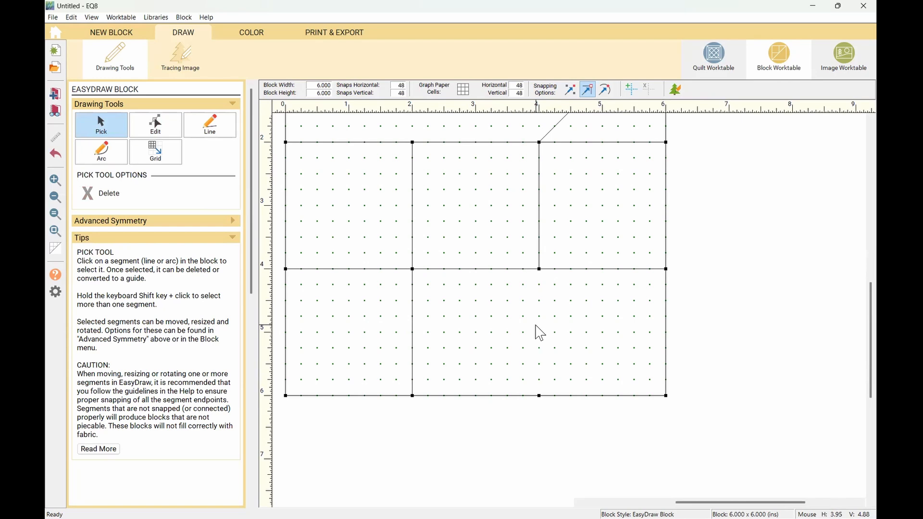
# - Move the lower end of the bottom-row vertical segment at 2 inches to the block's lower-left corner
pyautogui.click(411, 357)
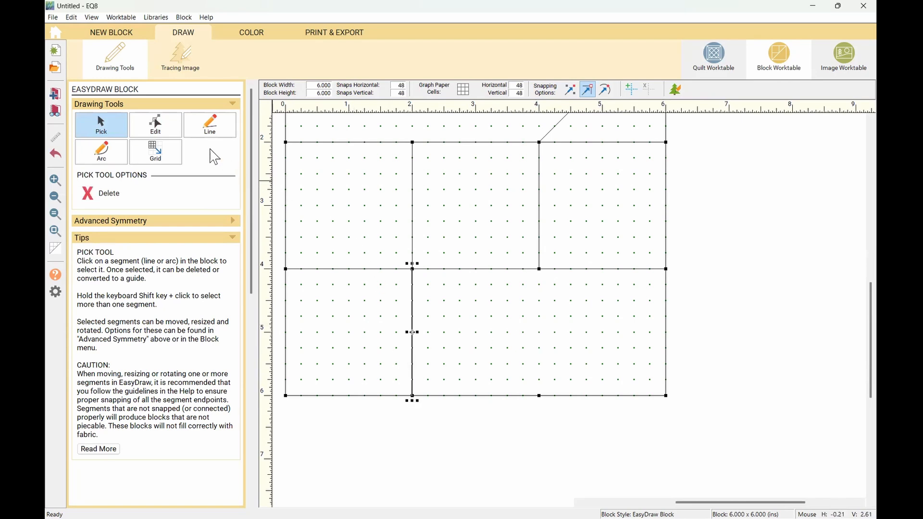
pyautogui.click(155, 126)
pyautogui.moveTo(411, 395); pyautogui.dragTo(287, 395)
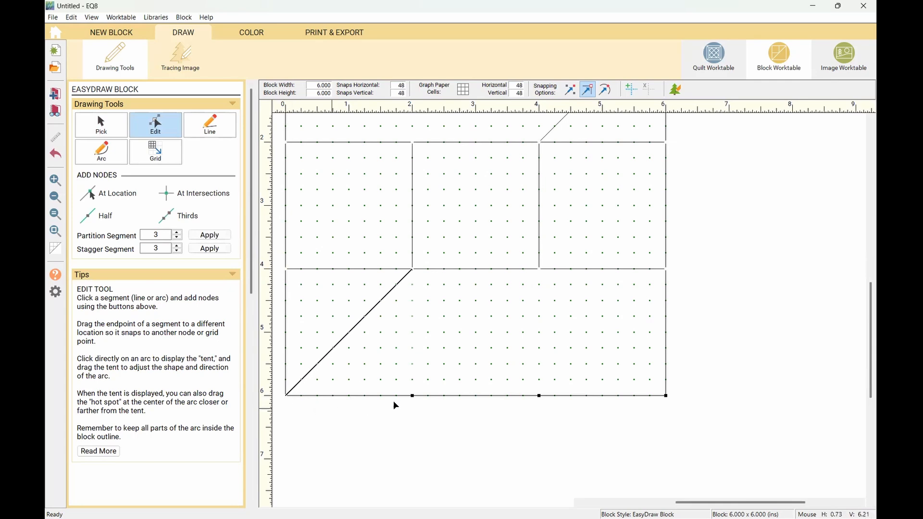
pyautogui.scroll(3, 440, 406)
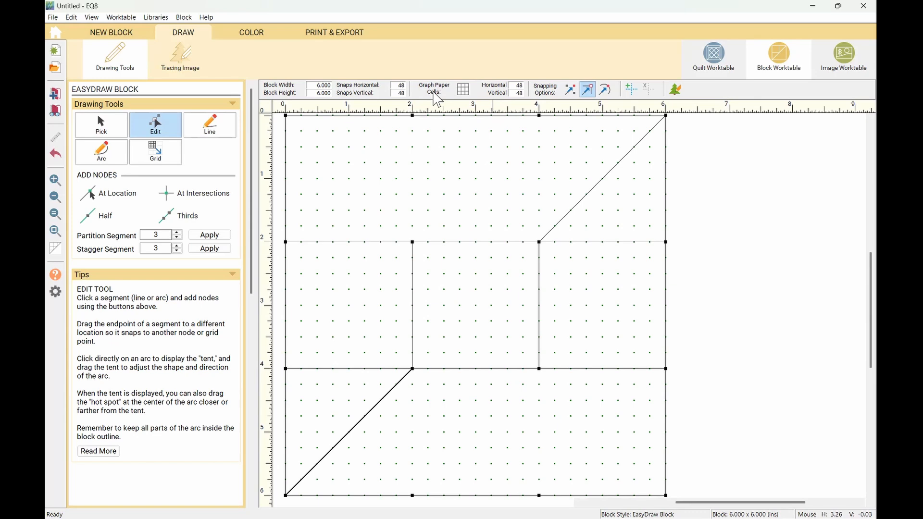
# - Show the graph paper, set its cells to 3 horizontal and 3 vertical, and hide it again
pyautogui.click(464, 90)
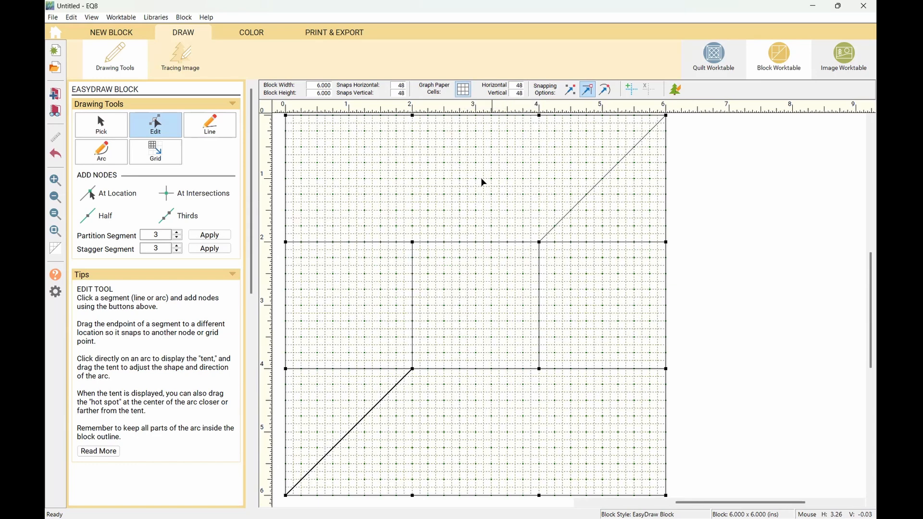
pyautogui.doubleClick(514, 85)
pyautogui.write('3')
pyautogui.press('Tab')
pyautogui.write('3')
pyautogui.press('Tab')
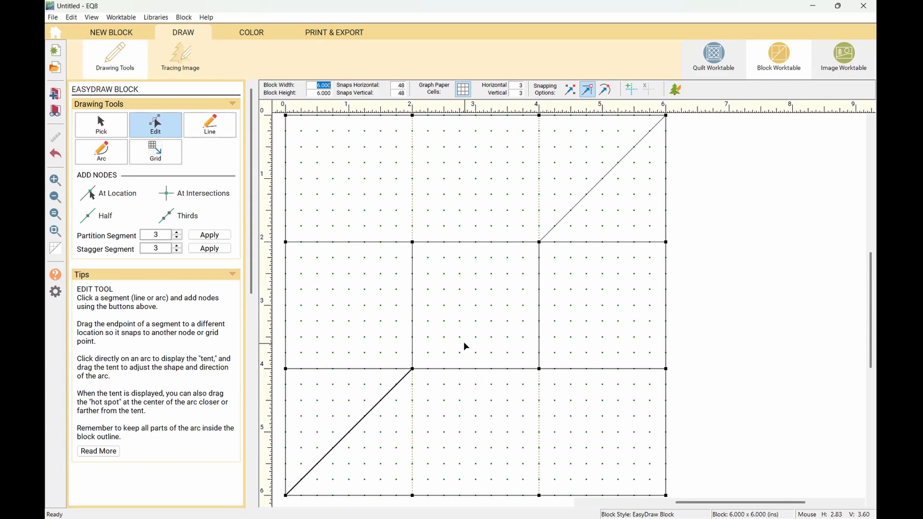
pyautogui.click(463, 89)
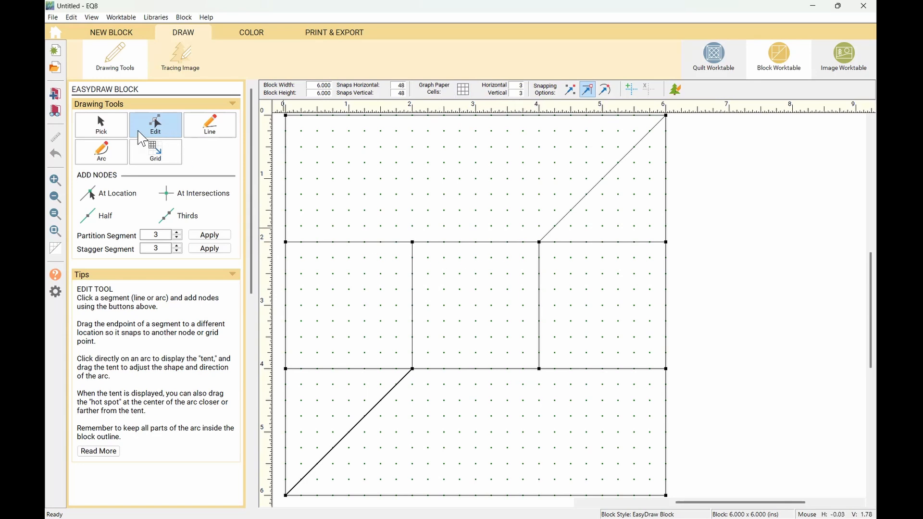
# - Select the upper-right diagonal together with the segments bounding the center and right-middle patches, and clear the selection
pyautogui.click(109, 127)
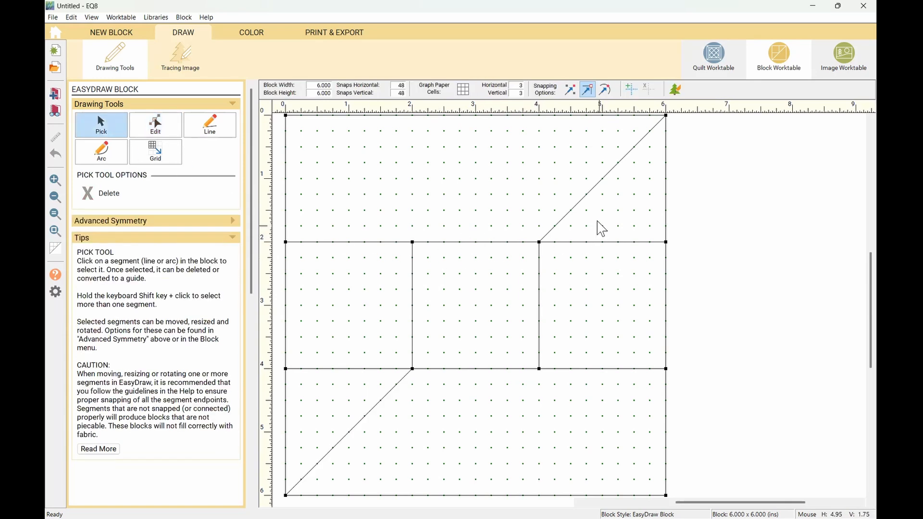
pyautogui.click(590, 192)
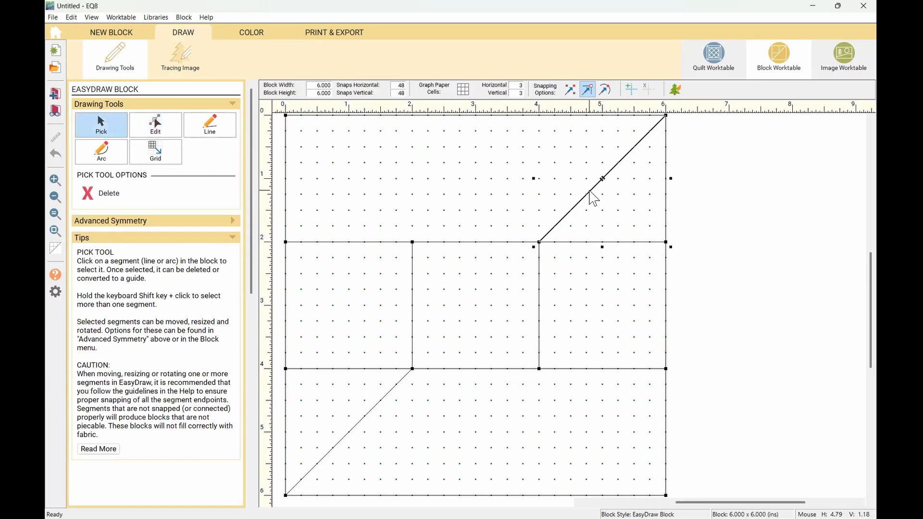
pyautogui.keyDown('shift'); pyautogui.click(583, 243); pyautogui.keyUp('shift')
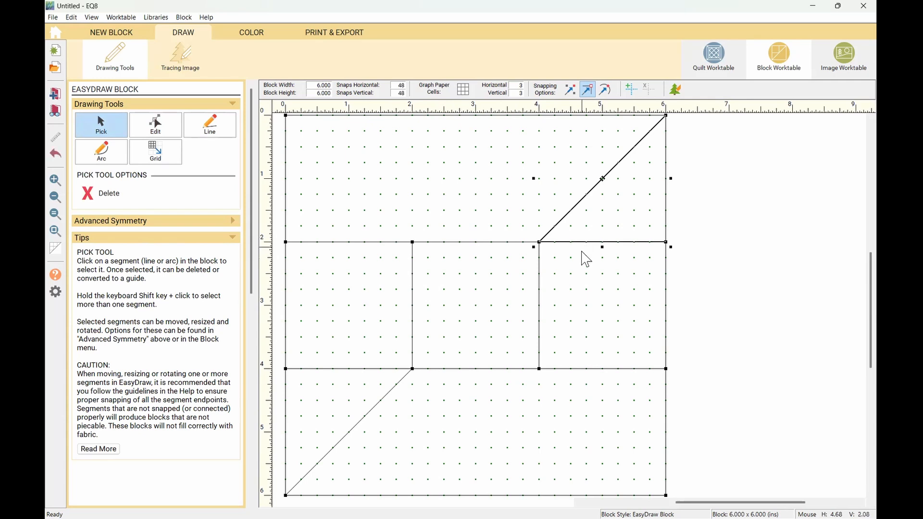
pyautogui.keyDown('shift'); pyautogui.click(589, 369); pyautogui.keyUp('shift')
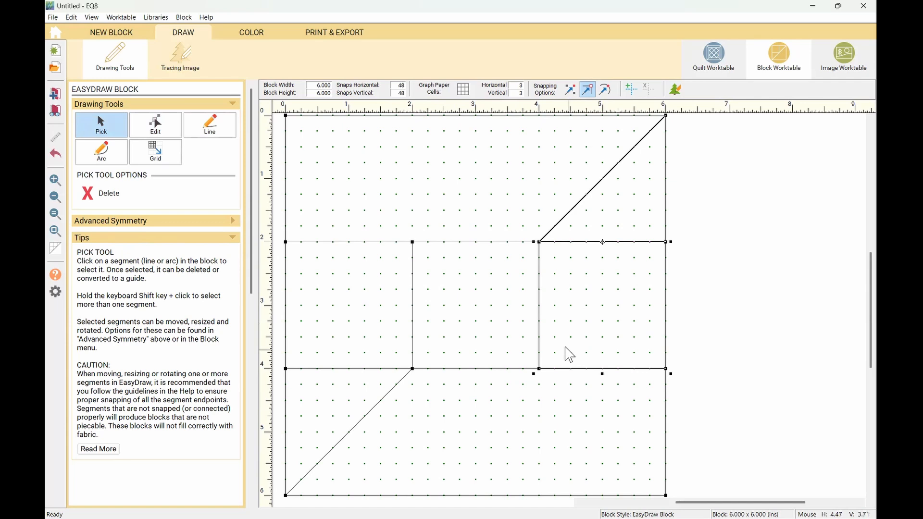
pyautogui.keyDown('shift'); pyautogui.click(539, 322); pyautogui.keyUp('shift')
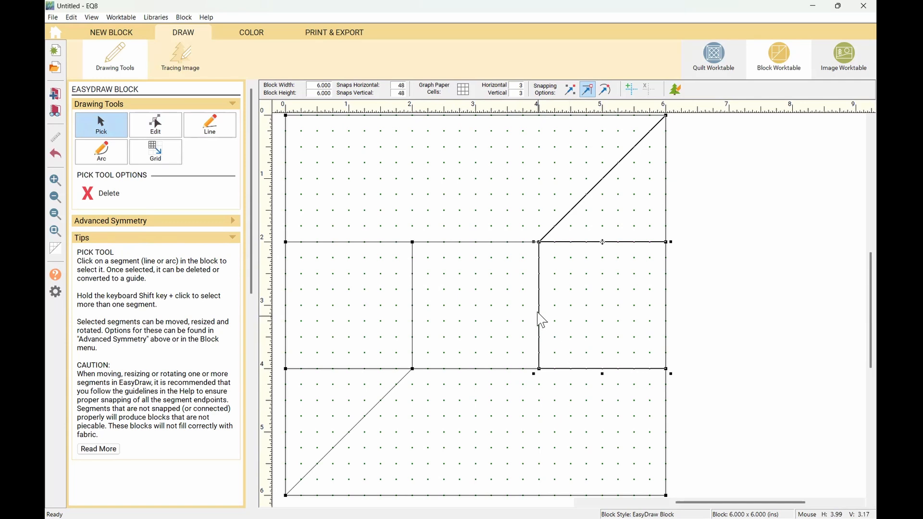
pyautogui.keyDown('shift'); pyautogui.click(486, 242); pyautogui.keyUp('shift')
pyautogui.keyDown('shift'); pyautogui.click(466, 369); pyautogui.keyUp('shift')
pyautogui.keyDown('shift'); pyautogui.click(412, 307); pyautogui.keyUp('shift')
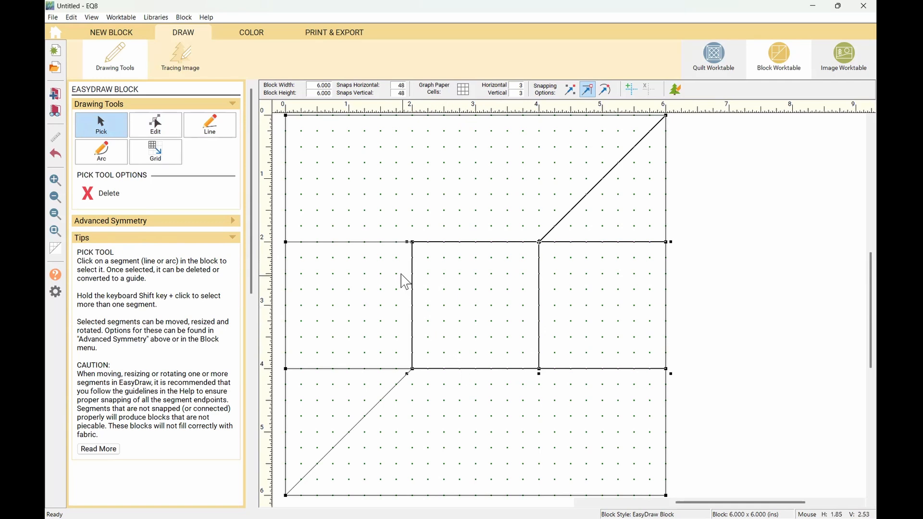
pyautogui.click(446, 418)
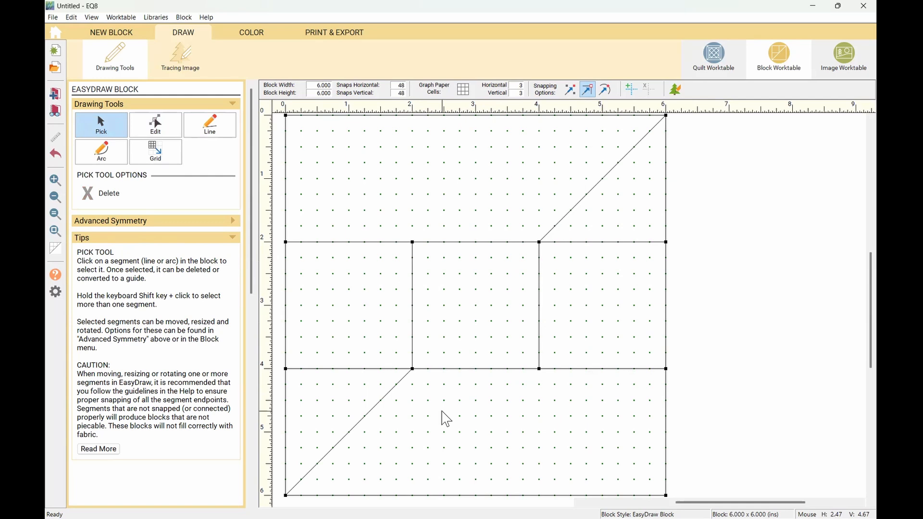
# - Select all the segments, convert them to guides, and revert the conversion
pyautogui.hotkey('ctrl', 'a')
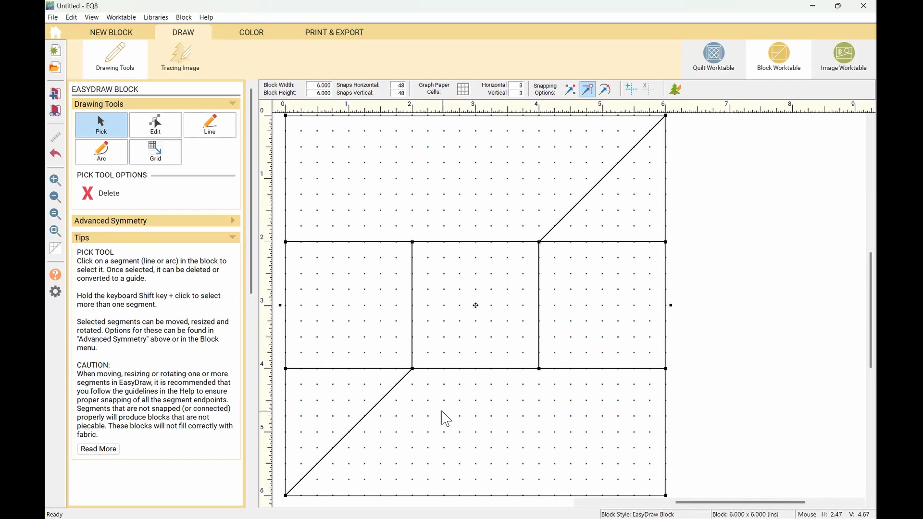
pyautogui.click(632, 90)
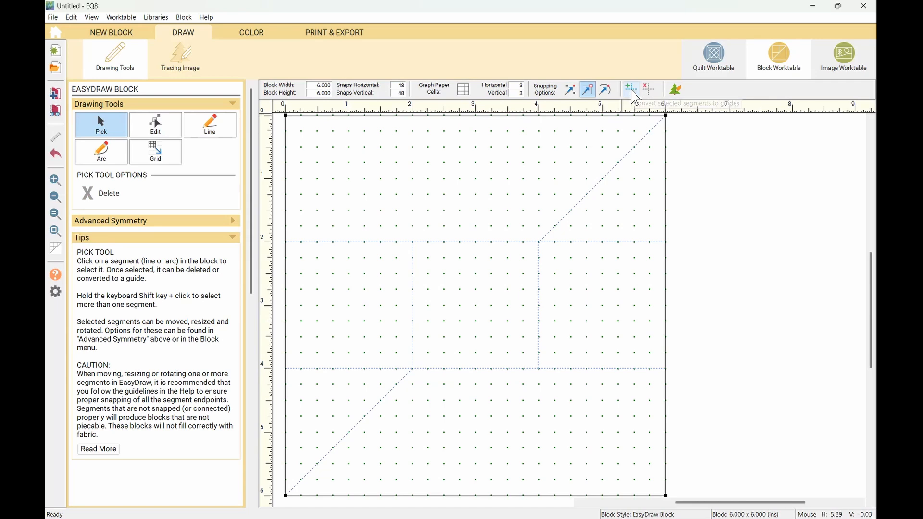
pyautogui.click(631, 91)
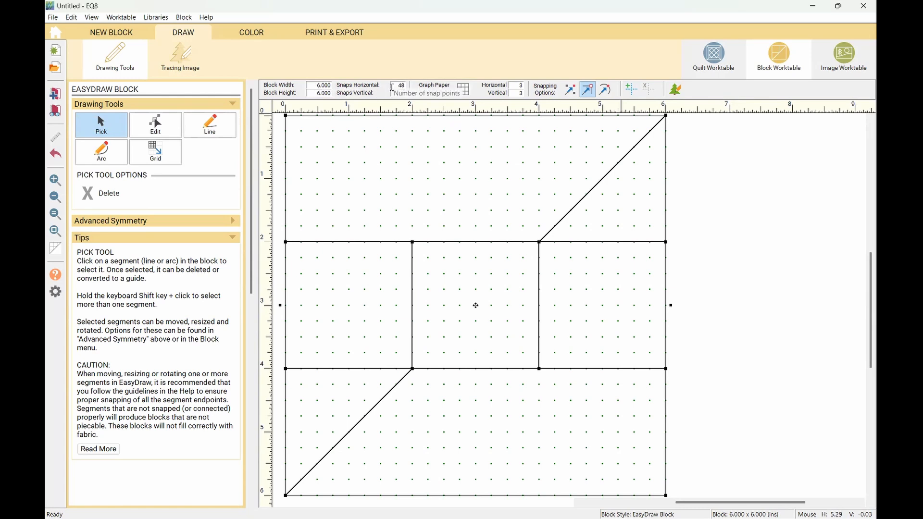
# - Set the block's snap points to 24 horizontal and 24 vertical
pyautogui.moveTo(396, 86); pyautogui.dragTo(408, 88)
pyautogui.write('24')
pyautogui.press('Tab')
pyautogui.write('24')
pyautogui.press('Tab')
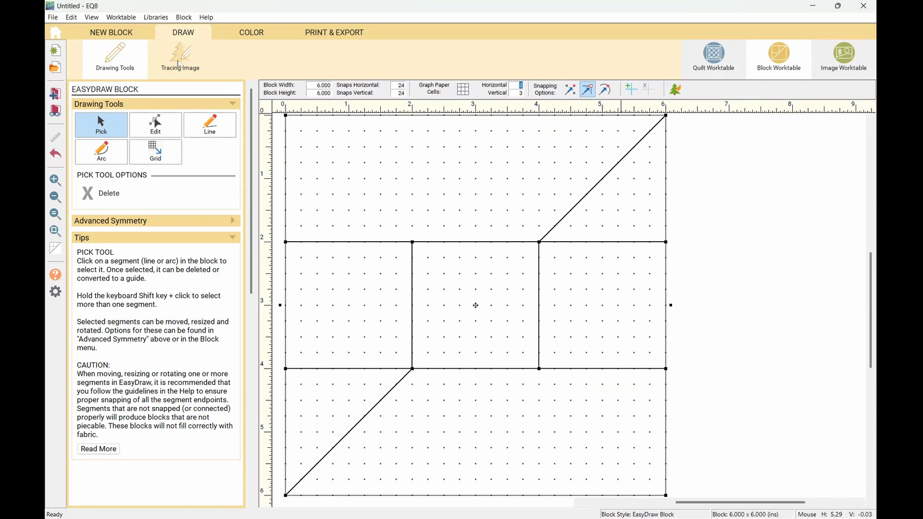
# - Turn off snapping to nodes and switch snapping to grid points on and back off
pyautogui.click(675, 90)
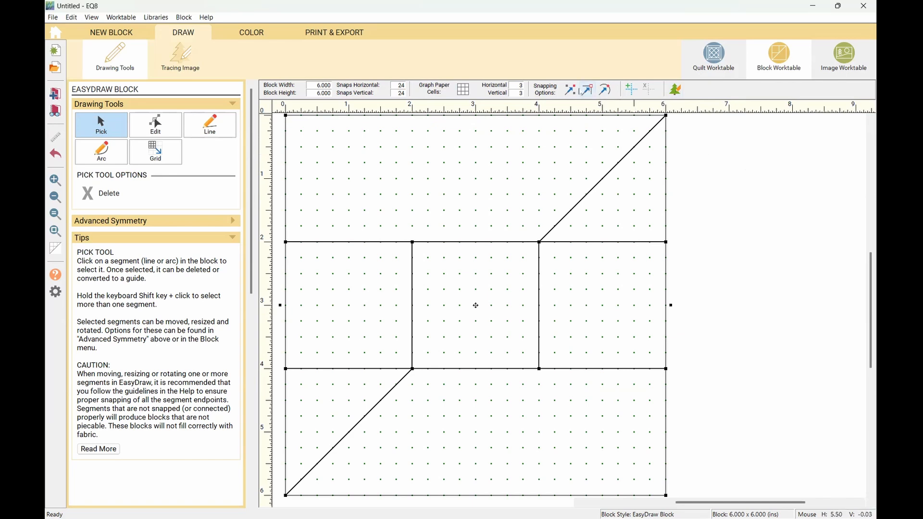
pyautogui.click(572, 93)
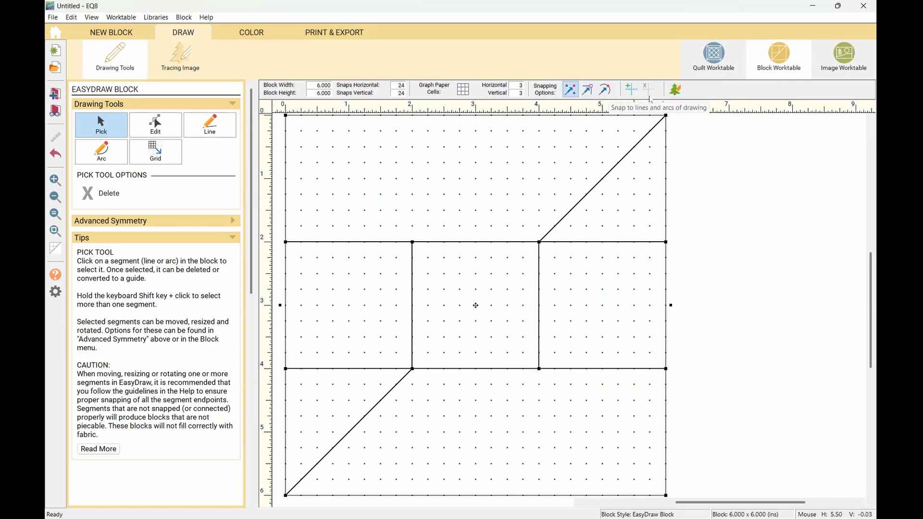
pyautogui.click(570, 91)
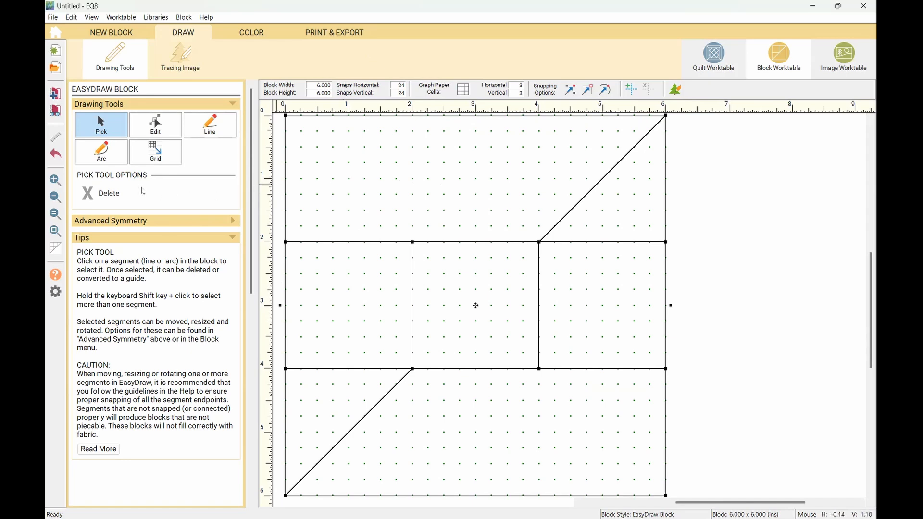
# - Turn on snapping to nodes, draw a trial arc from the block's upper-left corner to the intersection at 2, 2, and undo it
pyautogui.click(101, 153)
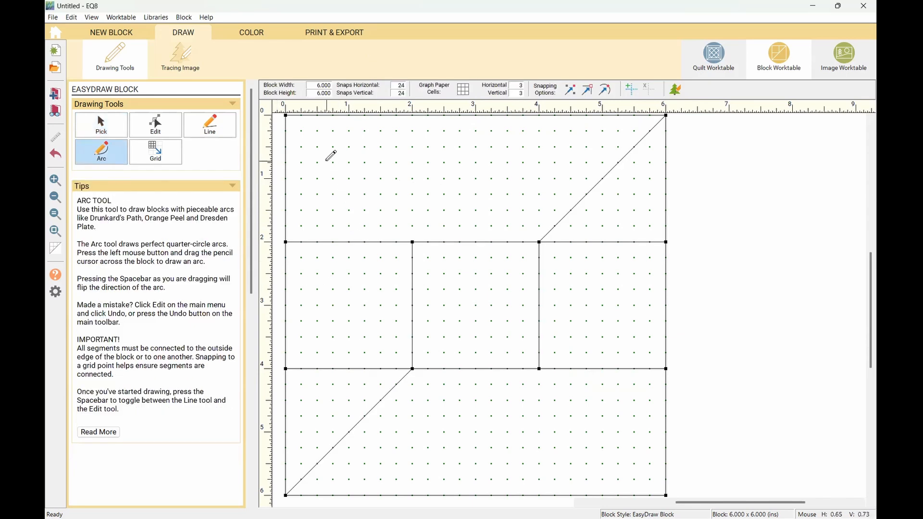
pyautogui.click(588, 89)
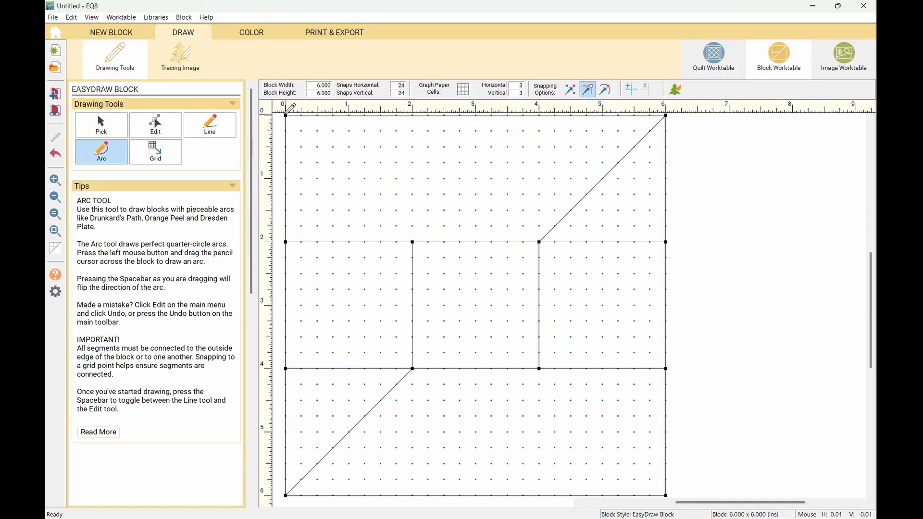
pyautogui.moveTo(287, 113)
pyautogui.mouseDown()
pyautogui.moveTo(346, 150)
pyautogui.moveTo(405, 213)
pyautogui.moveTo(411, 242)
pyautogui.mouseUp()
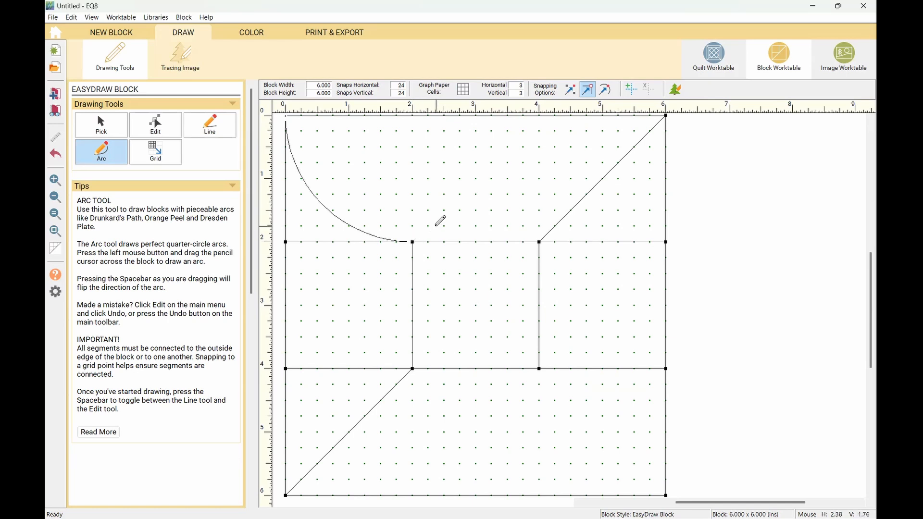
pyautogui.hotkey('ctrl', 'z')
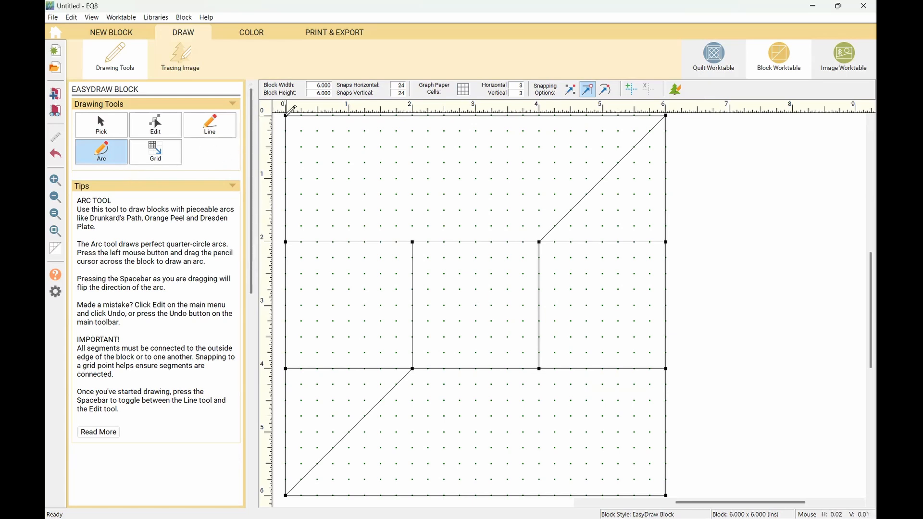
# - Draw a quarter-circle arc from the block's upper-left corner to 2, 2, and delete the diagonals in the upper-right and lower-left patches
pyautogui.moveTo(286, 115)
pyautogui.mouseDown()
pyautogui.moveTo(374, 169)
pyautogui.moveTo(413, 242)
pyautogui.mouseUp()
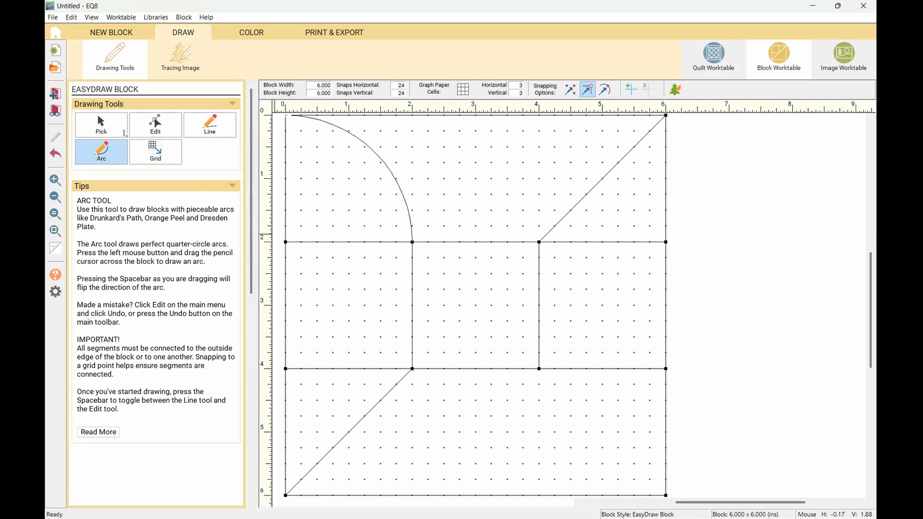
pyautogui.click(112, 129)
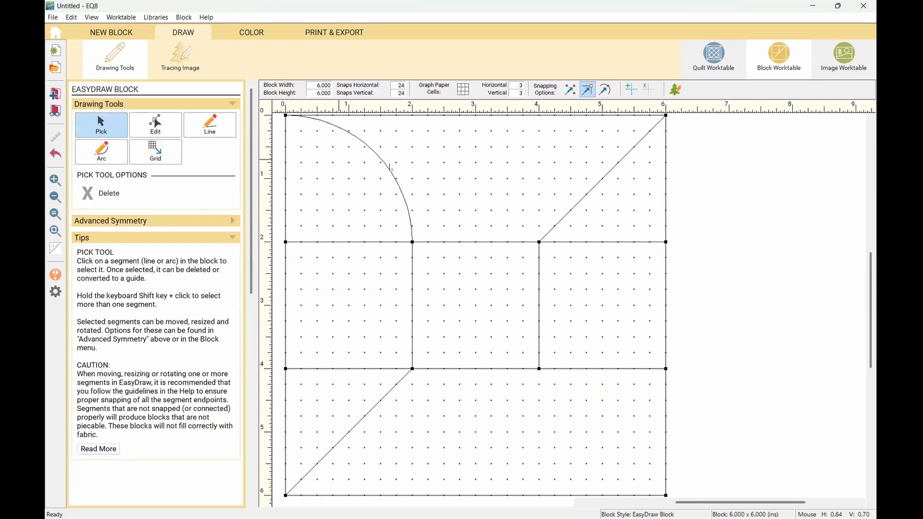
pyautogui.click(605, 179)
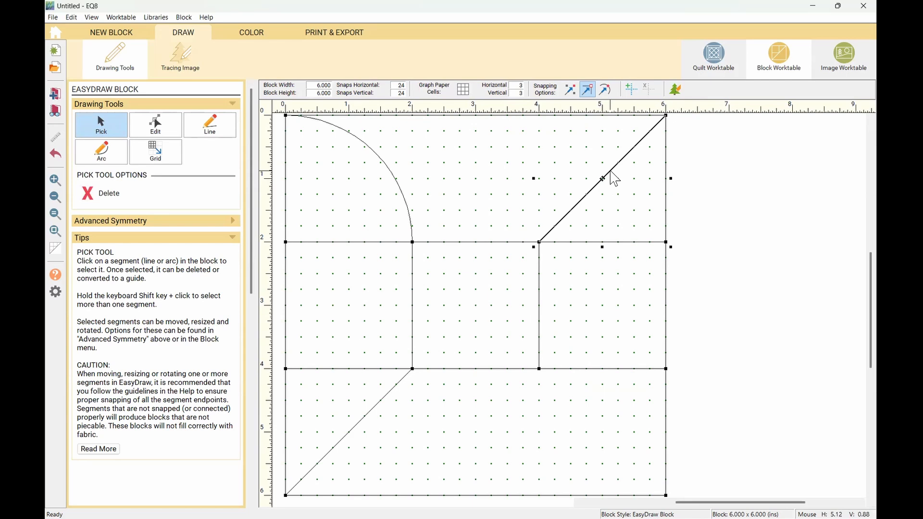
pyautogui.press('Delete')
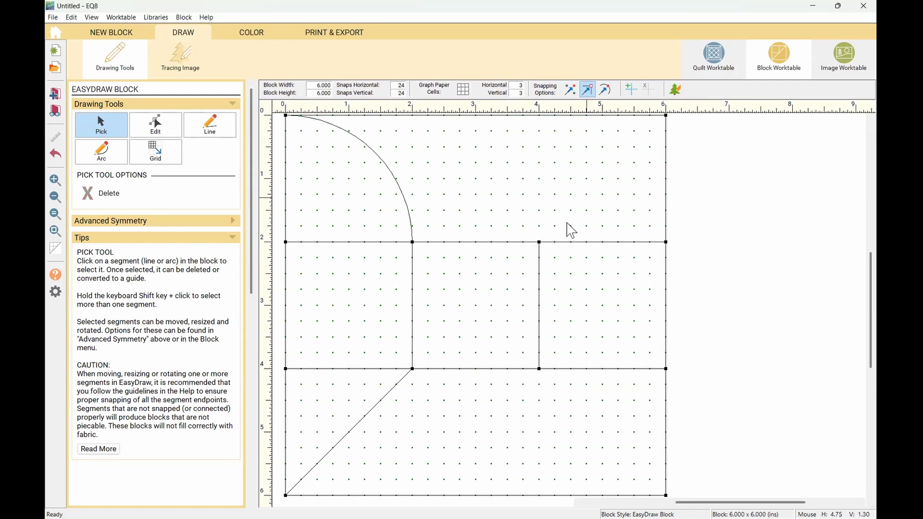
pyautogui.click(361, 420)
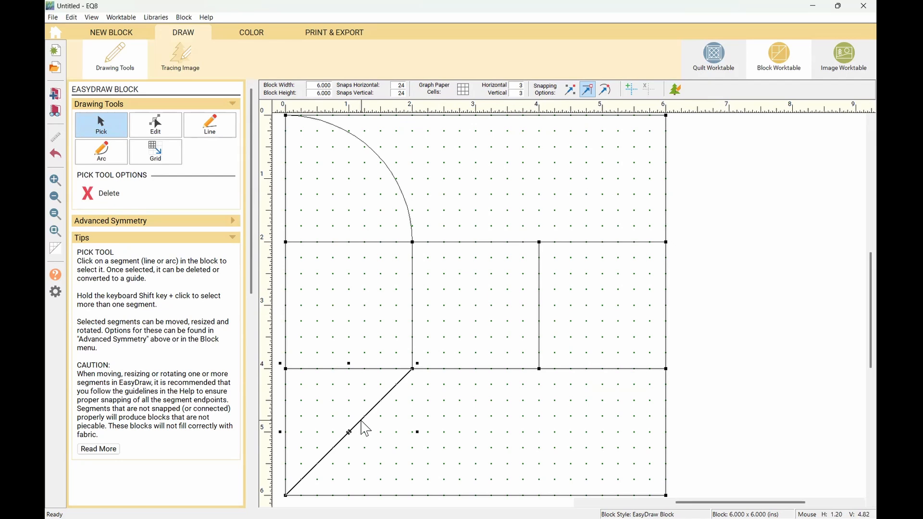
pyautogui.press('Delete')
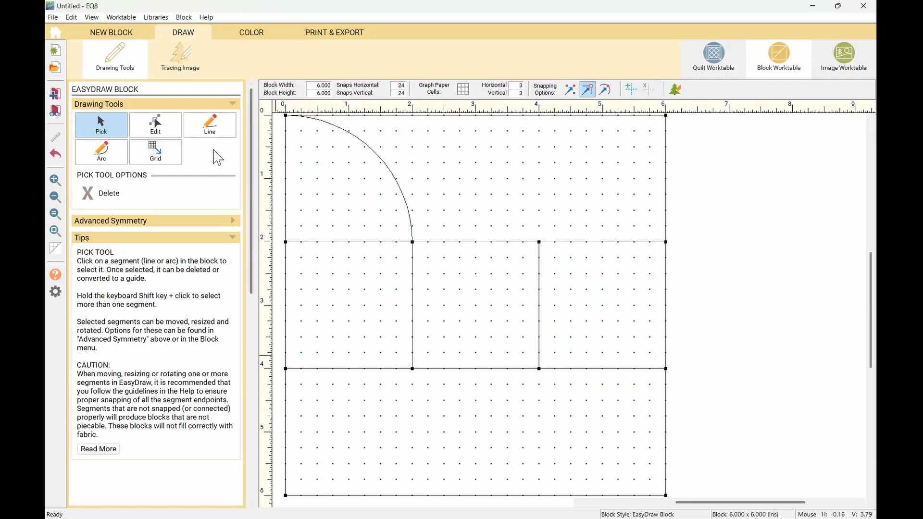
# - Draw quarter-circle arcs across the upper-right, lower-left and lower-right corner patches, each from the centre patch's corner to the block's corner
pyautogui.click(118, 158)
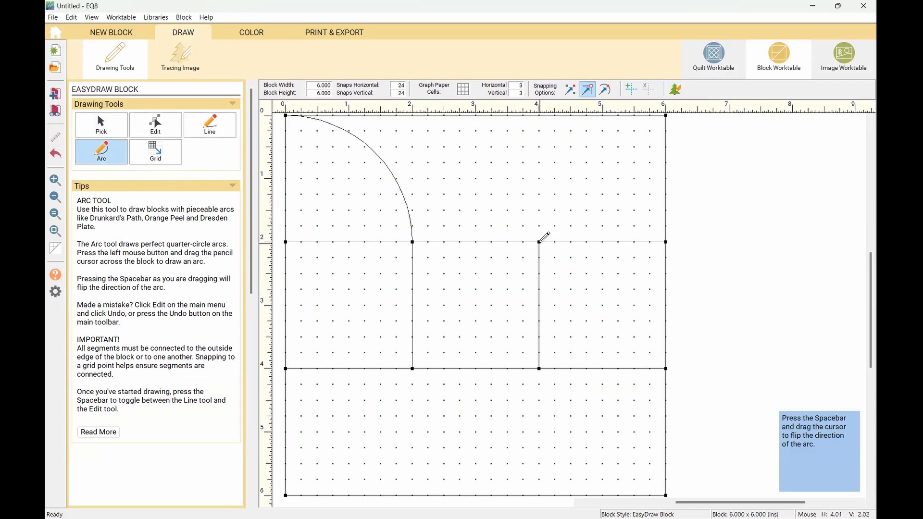
pyautogui.moveTo(539, 241); pyautogui.dragTo(668, 110)
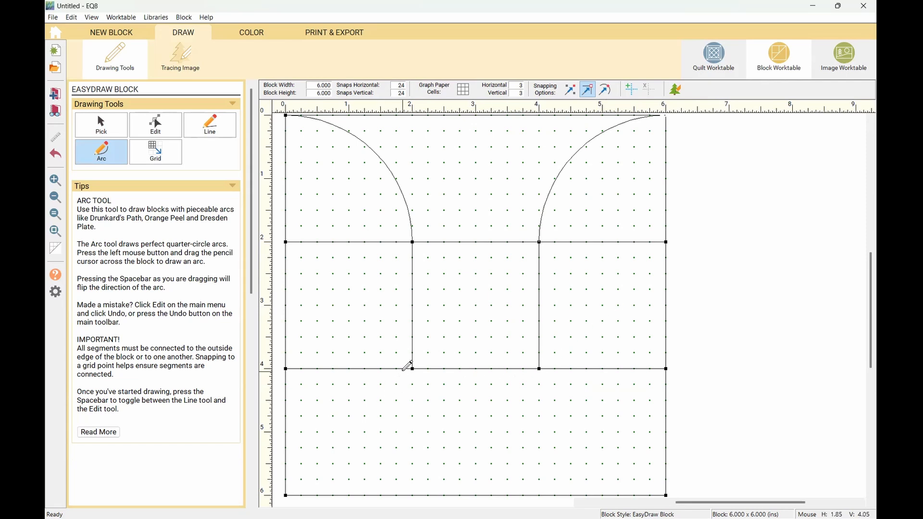
pyautogui.scroll(-1, 406, 367)
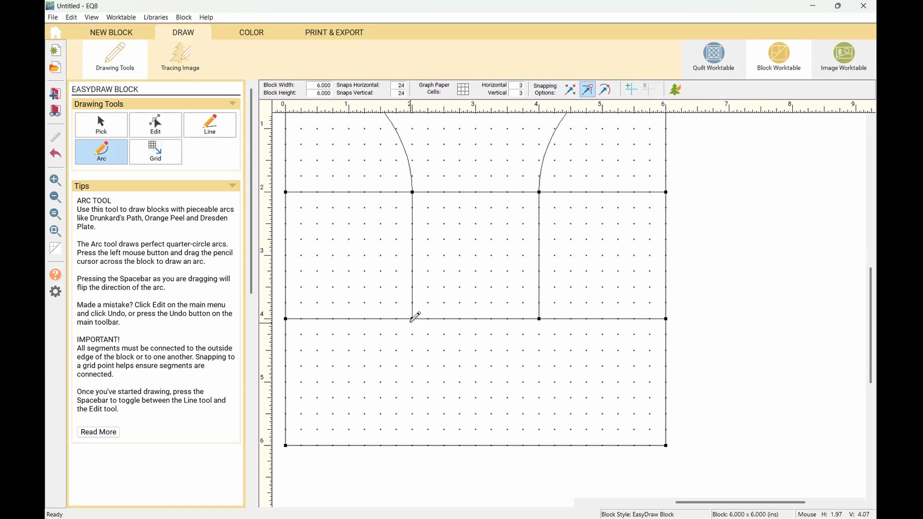
pyautogui.moveTo(412, 319)
pyautogui.mouseDown()
pyautogui.moveTo(418, 314)
pyautogui.moveTo(403, 353)
pyautogui.moveTo(348, 410)
pyautogui.moveTo(286, 445)
pyautogui.mouseUp()
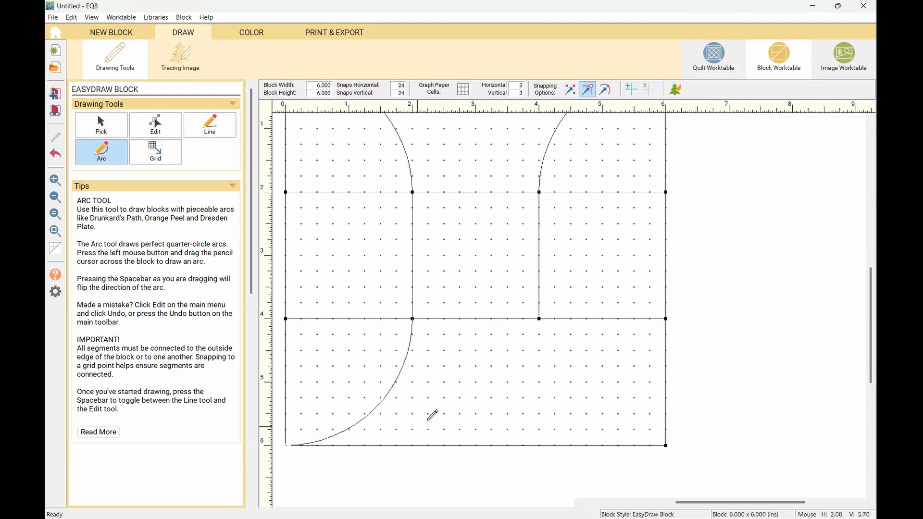
pyautogui.moveTo(542, 328)
pyautogui.mouseDown()
pyautogui.moveTo(569, 379)
pyautogui.moveTo(666, 444)
pyautogui.mouseUp()
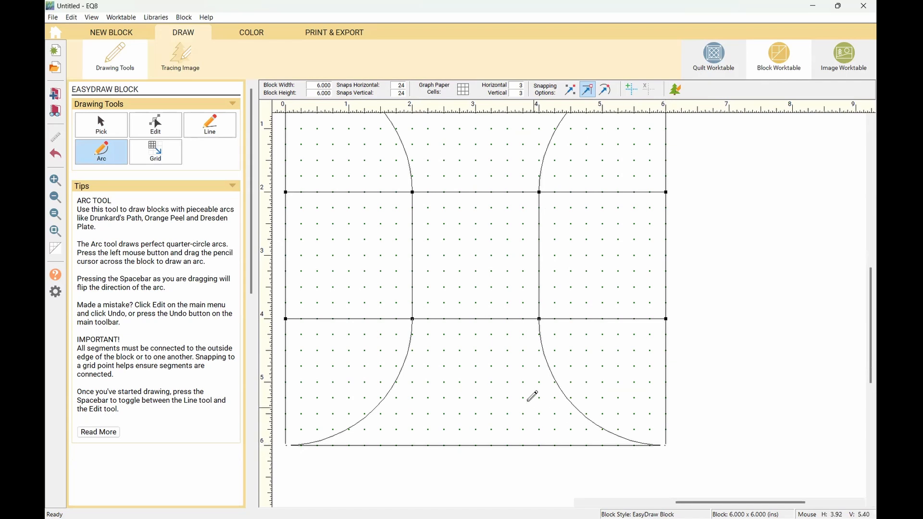
pyautogui.scroll(1, 503, 407)
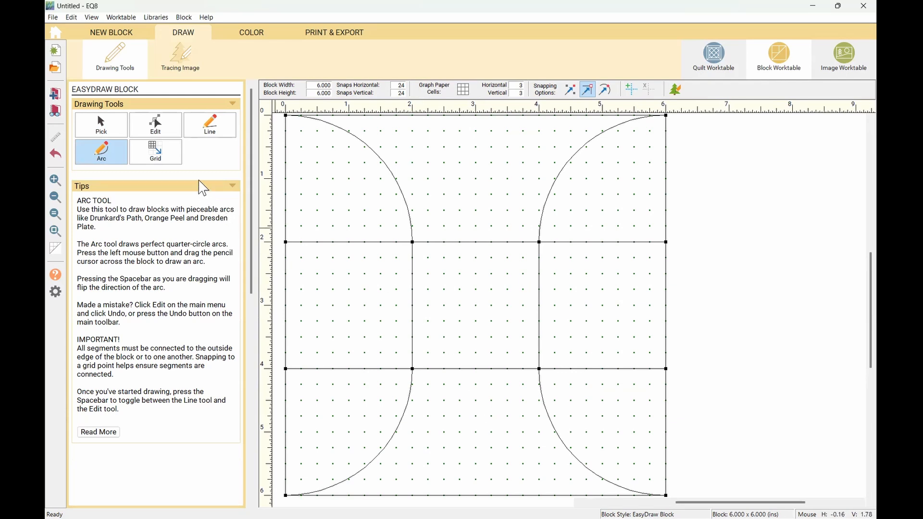
# - Try slightly reshaping the upper-left arc with the Edit tool by moving its hot spot and the tip of its tent
pyautogui.click(159, 127)
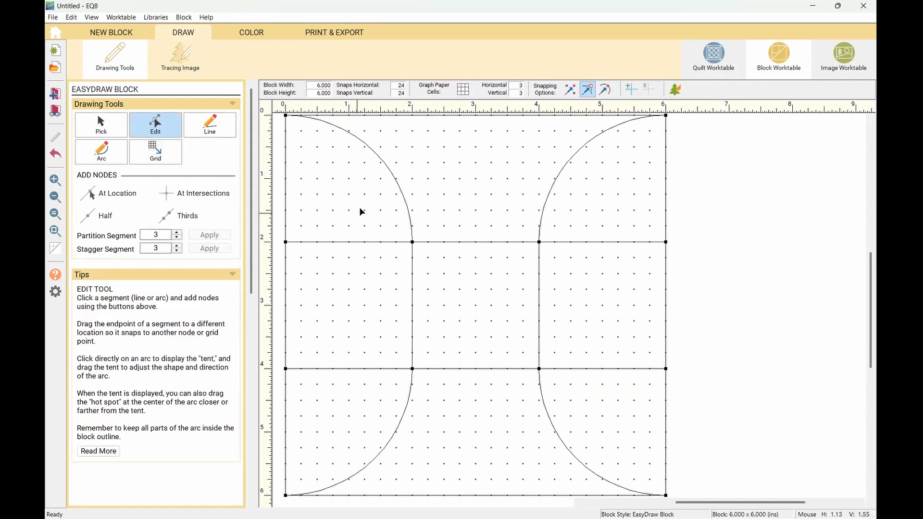
pyautogui.click(377, 164)
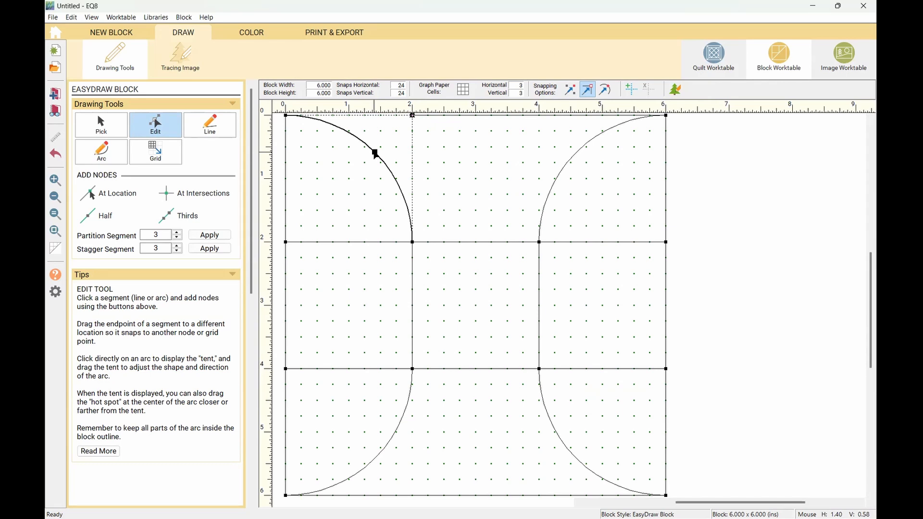
pyautogui.moveTo(374, 152)
pyautogui.mouseDown()
pyautogui.moveTo(340, 205)
pyautogui.moveTo(370, 161)
pyautogui.moveTo(383, 161)
pyautogui.mouseUp()
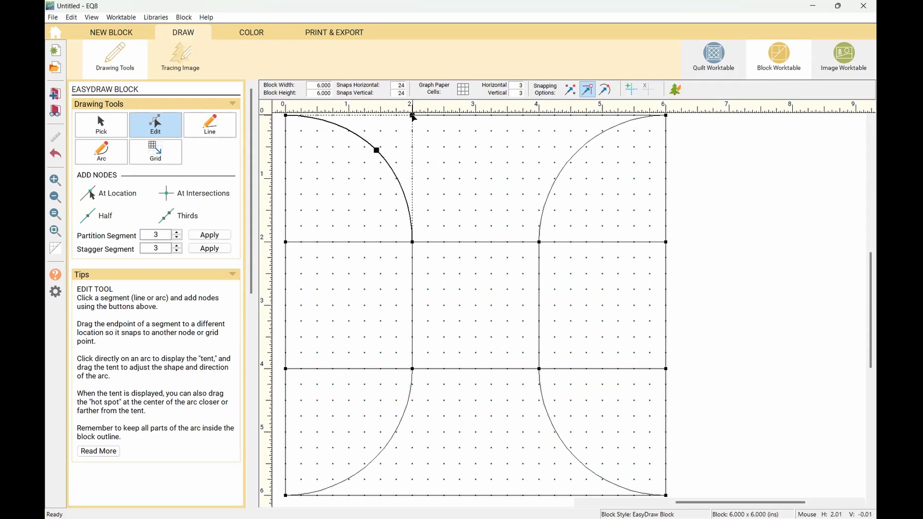
pyautogui.moveTo(413, 117)
pyautogui.mouseDown()
pyautogui.moveTo(452, 182)
pyautogui.moveTo(413, 115)
pyautogui.moveTo(414, 154)
pyautogui.moveTo(400, 139)
pyautogui.moveTo(366, 131)
pyautogui.moveTo(379, 152)
pyautogui.moveTo(371, 157)
pyautogui.moveTo(410, 136)
pyautogui.moveTo(413, 117)
pyautogui.mouseUp()
pyautogui.moveTo(412, 115)
pyautogui.mouseDown()
pyautogui.moveTo(419, 154)
pyautogui.moveTo(371, 165)
pyautogui.moveTo(390, 157)
pyautogui.moveTo(362, 150)
pyautogui.moveTo(356, 136)
pyautogui.moveTo(380, 128)
pyautogui.moveTo(364, 152)
pyautogui.moveTo(377, 150)
pyautogui.moveTo(359, 130)
pyautogui.moveTo(364, 117)
pyautogui.moveTo(402, 165)
pyautogui.moveTo(406, 187)
pyautogui.moveTo(395, 148)
pyautogui.moveTo(413, 118)
pyautogui.mouseUp()
pyautogui.moveTo(377, 152)
pyautogui.mouseDown()
pyautogui.moveTo(336, 191)
pyautogui.moveTo(378, 149)
pyautogui.mouseUp()
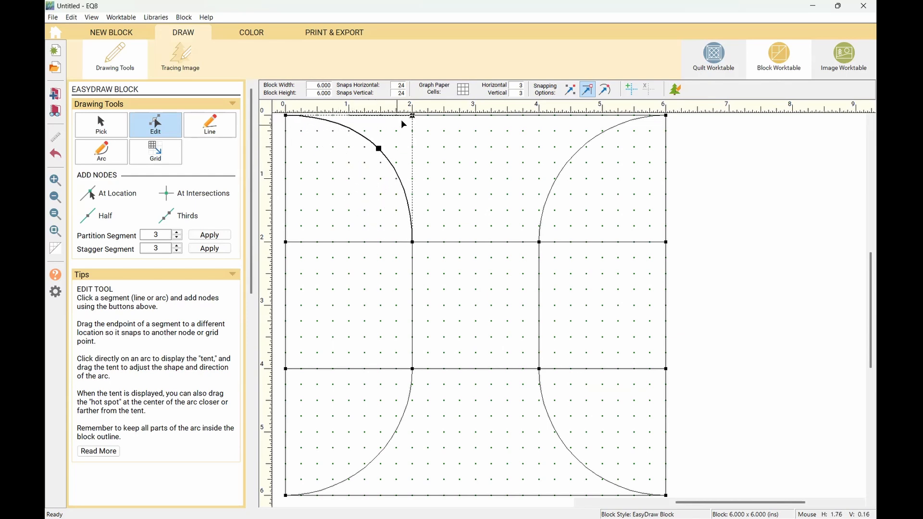
pyautogui.moveTo(411, 116)
pyautogui.mouseDown()
pyautogui.moveTo(430, 167)
pyautogui.moveTo(414, 140)
pyautogui.moveTo(389, 134)
pyautogui.moveTo(387, 115)
pyautogui.moveTo(412, 118)
pyautogui.mouseUp()
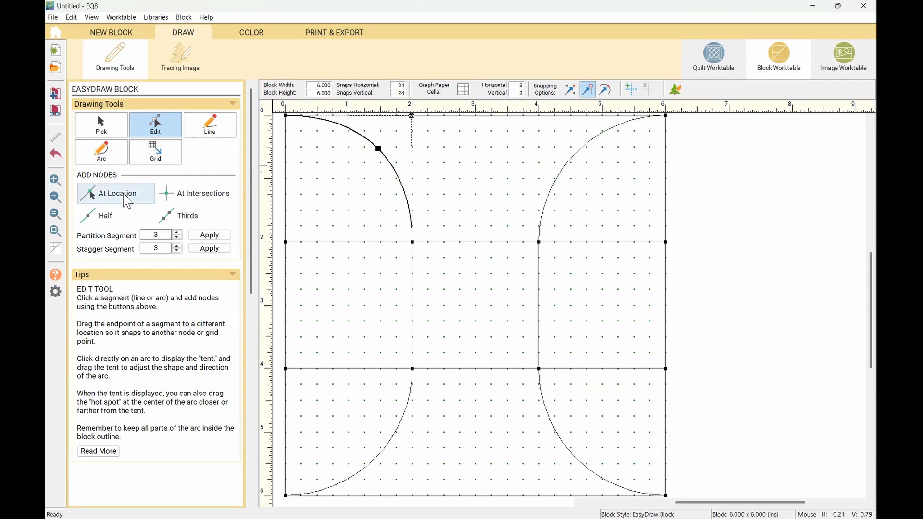
# - Try splitting the upper-left arc into thirds and bowing each third outward to form a scalloped curve
pyautogui.click(188, 221)
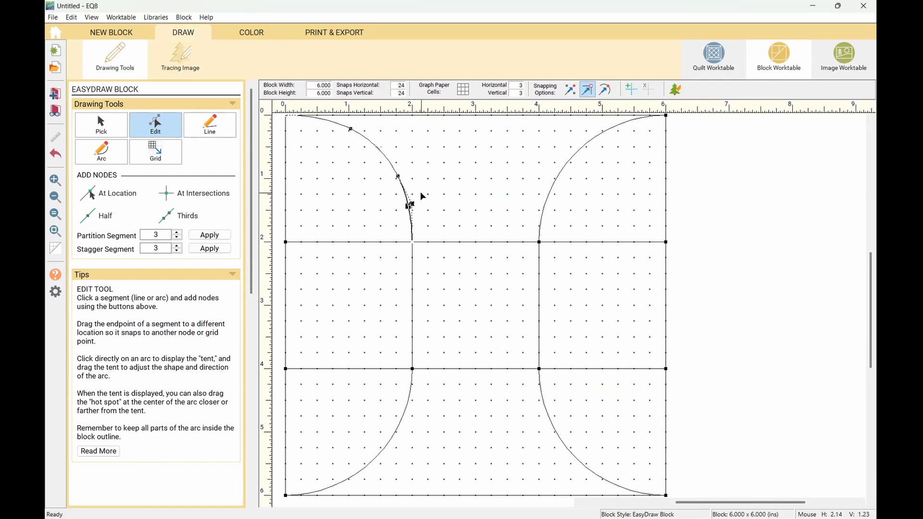
pyautogui.moveTo(412, 205); pyautogui.dragTo(465, 190)
pyautogui.click(382, 152)
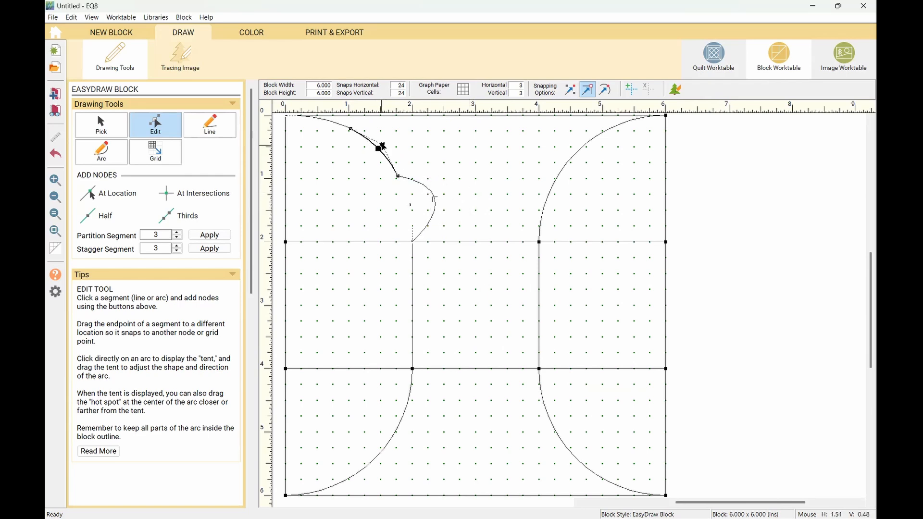
pyautogui.moveTo(382, 145); pyautogui.dragTo(397, 123)
pyautogui.click(339, 128)
pyautogui.moveTo(321, 118); pyautogui.dragTo(327, 99)
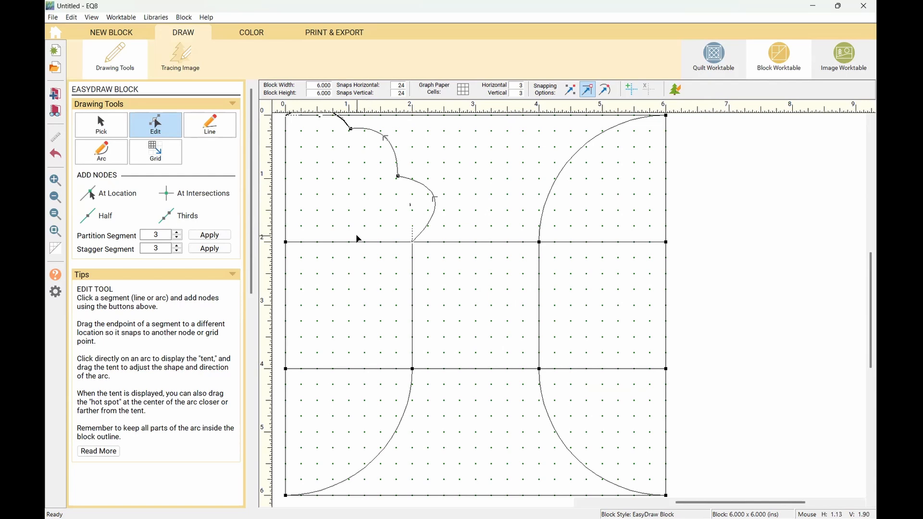
pyautogui.click(183, 224)
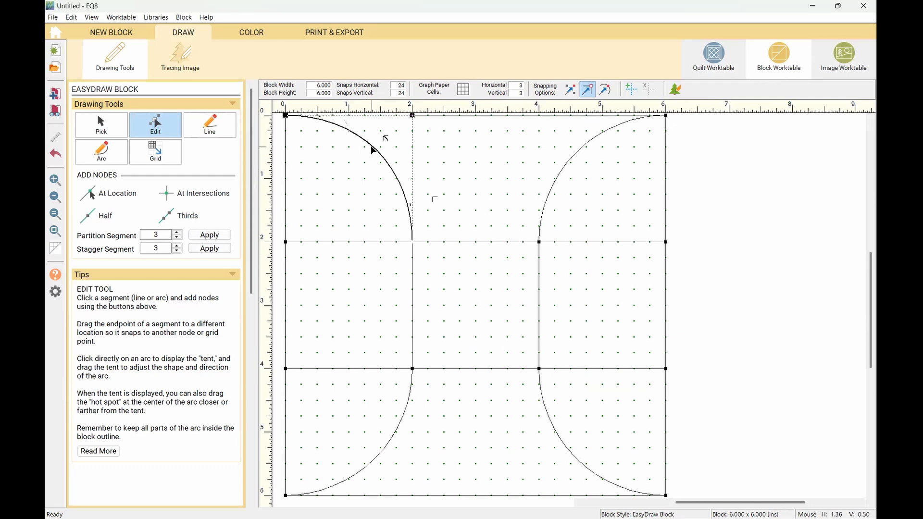
# - Split the centre patch's upper edge into thirds and undo the split
pyautogui.click(463, 241)
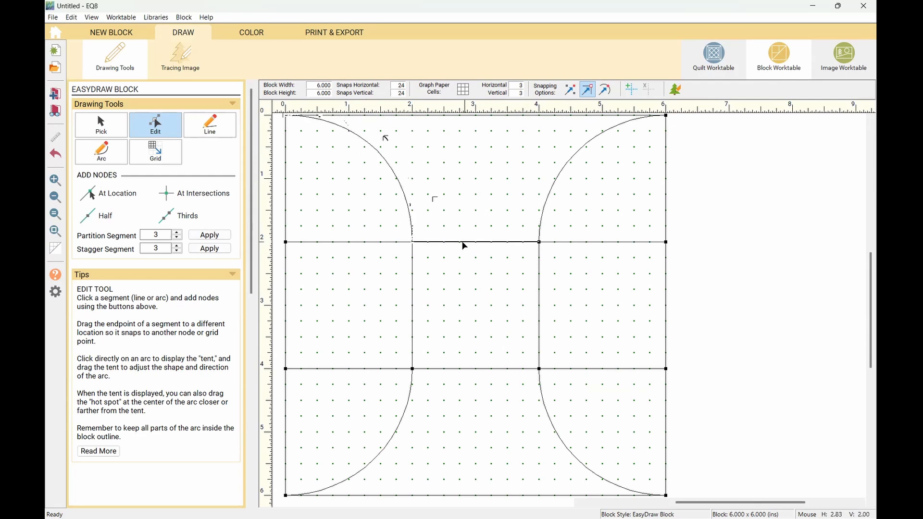
pyautogui.click(184, 219)
pyautogui.hotkey('ctrl', 'z')
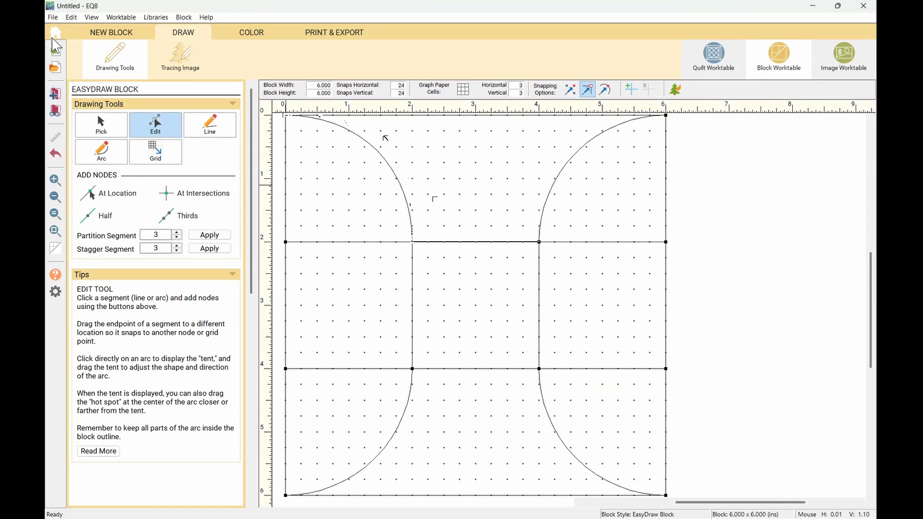
# - Add the arc block to the Project Sketchbook and save the project as "Square Lesson in EQ8"
pyautogui.click(56, 96)
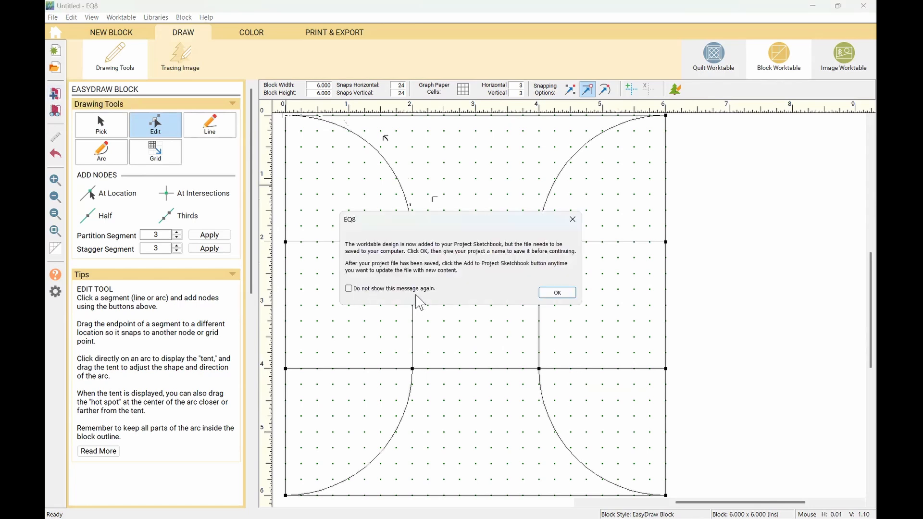
pyautogui.click(570, 292)
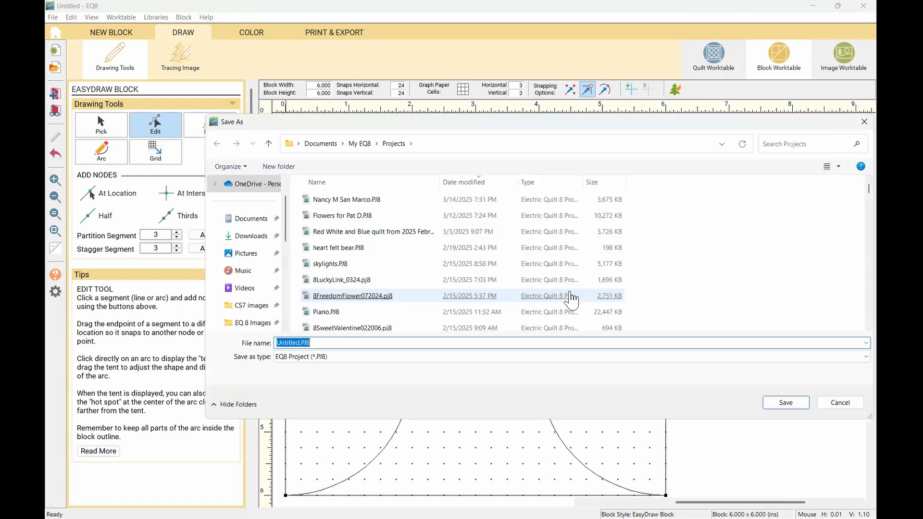
pyautogui.write('Square')
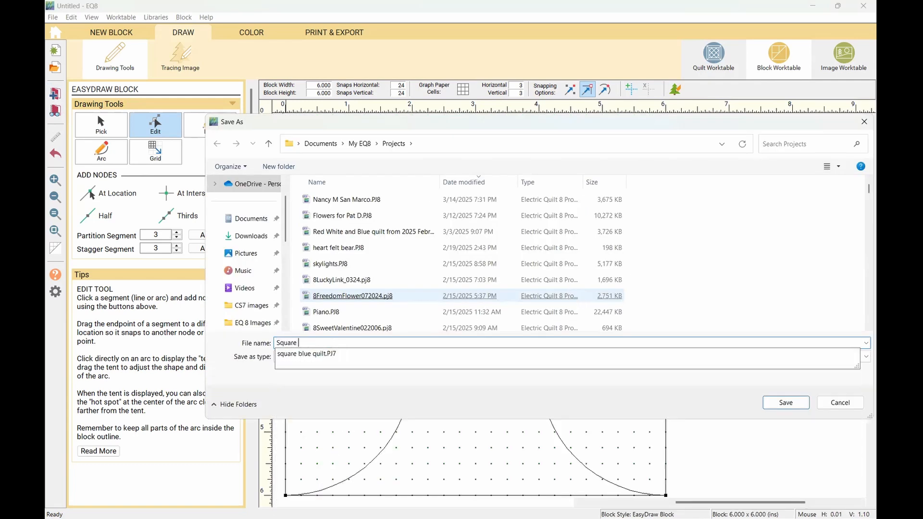
pyautogui.write(' Lesson in')
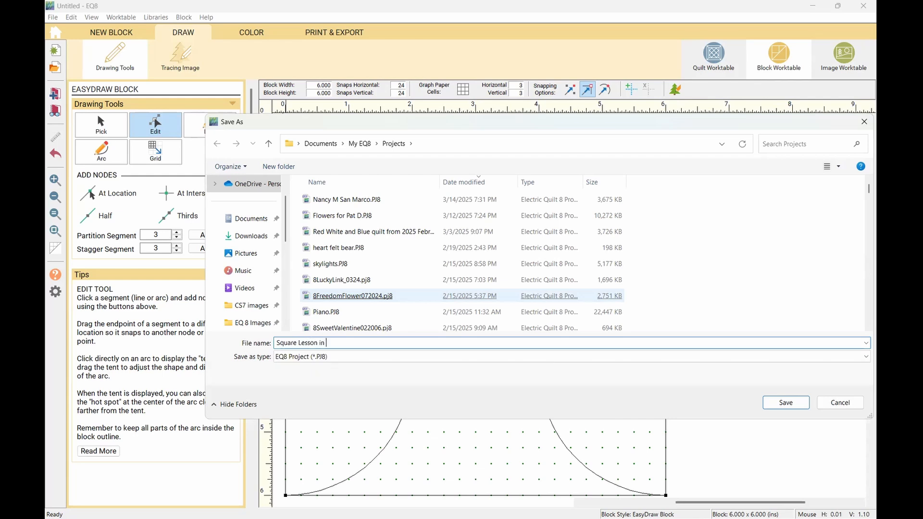
pyautogui.write(' EQ8')
pyautogui.press('BackSpace')
pyautogui.write('8')
pyautogui.press('Return')
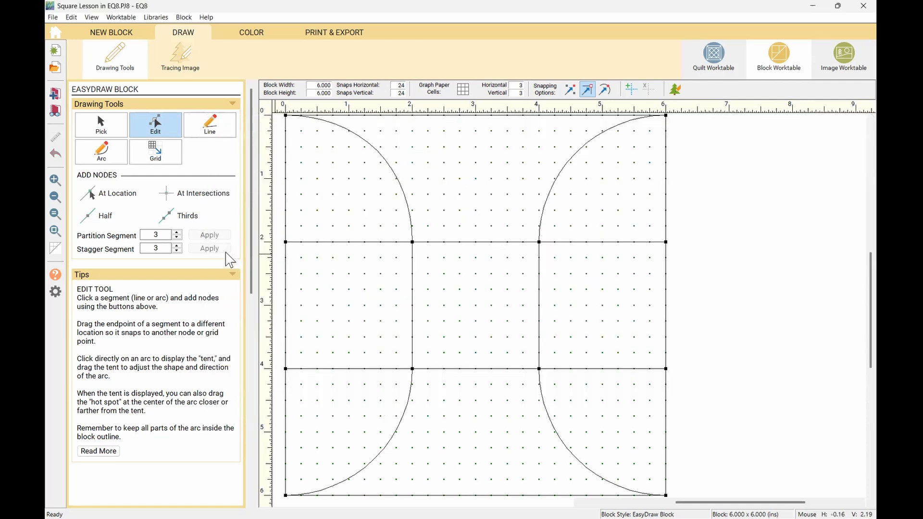
# - Look over the blocks stored in the Project Sketchbook, including the new arc block, and close it
pyautogui.click(55, 111)
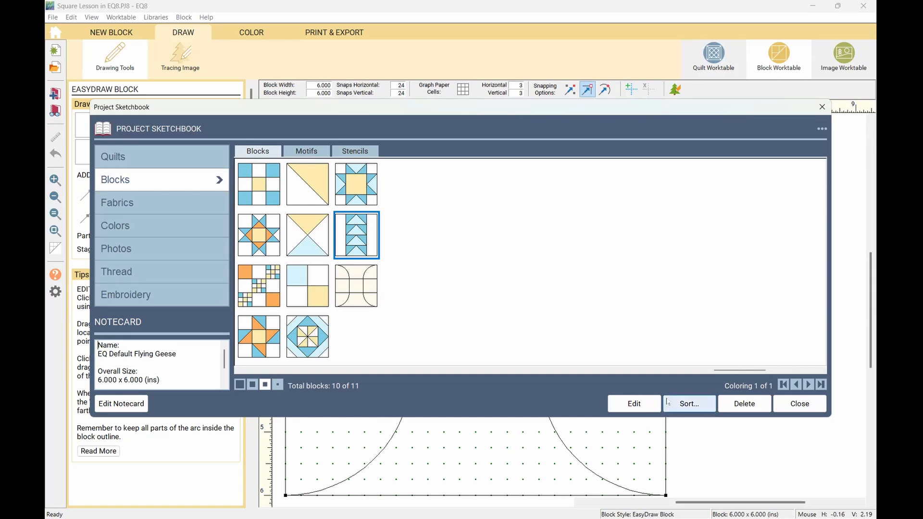
pyautogui.click(816, 403)
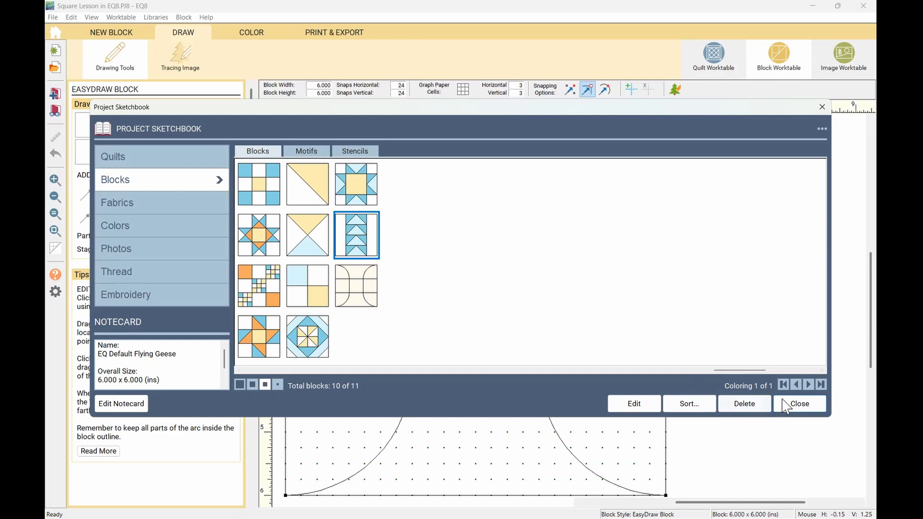
pyautogui.click(799, 410)
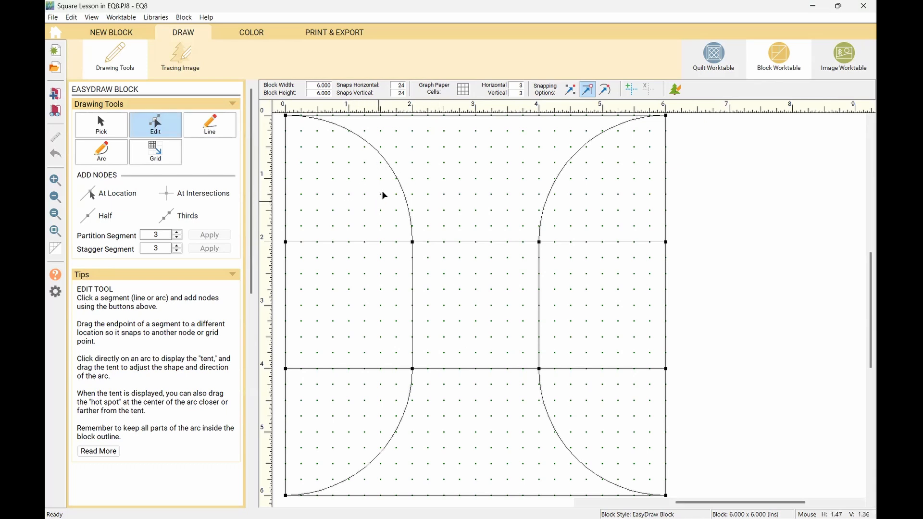
# - Flip the upper-left and upper-right corner arcs inside out by moving their tent points to 0, 2 and 6, 2
pyautogui.click(385, 165)
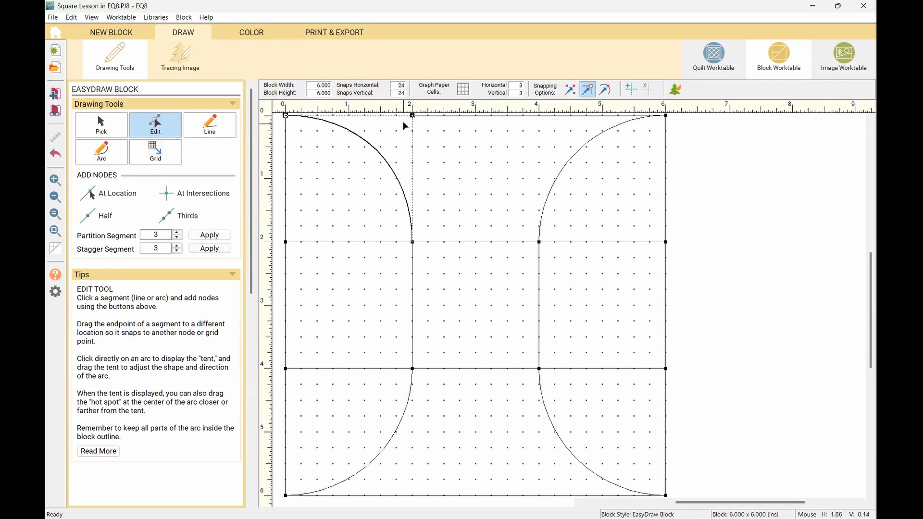
pyautogui.moveTo(412, 116); pyautogui.dragTo(286, 243)
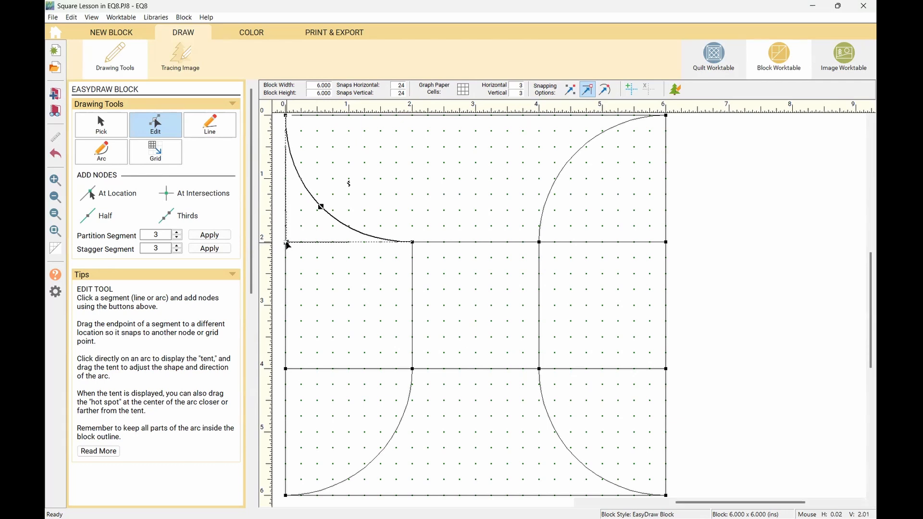
pyautogui.click(577, 153)
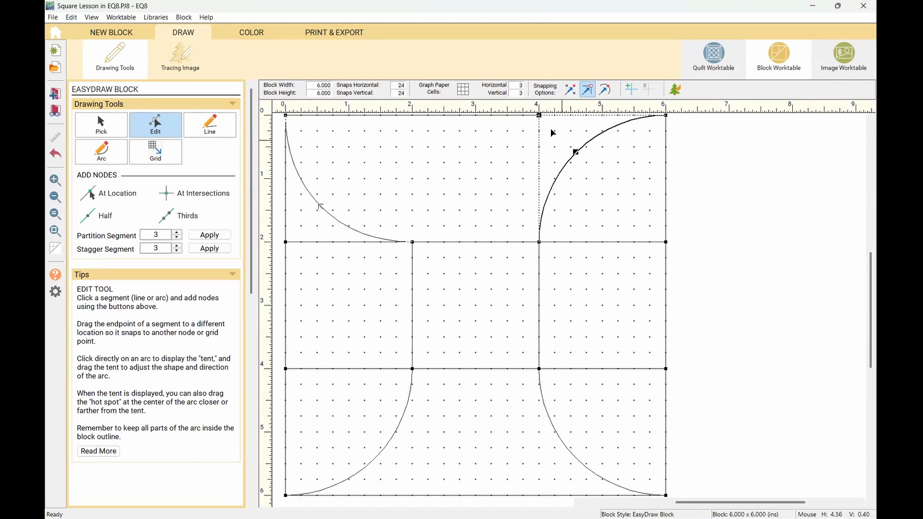
pyautogui.moveTo(538, 118); pyautogui.dragTo(666, 243)
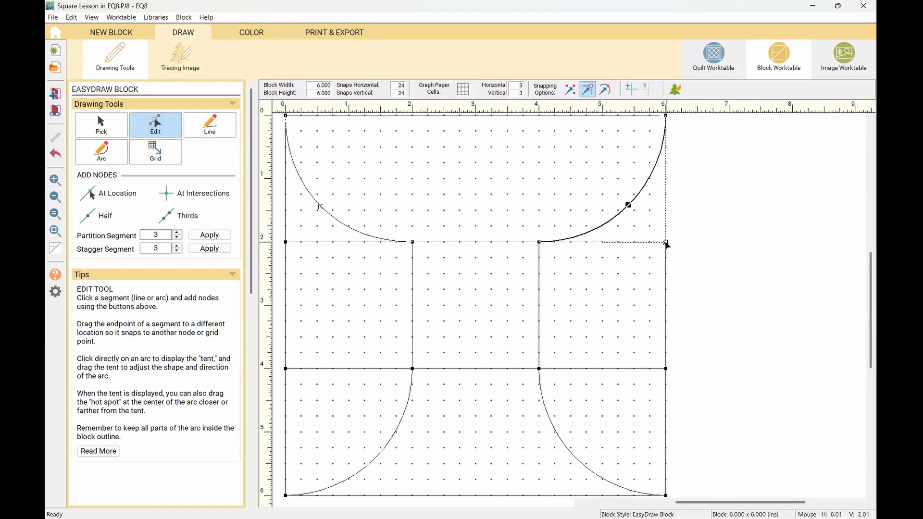
# - Flip the lower-right and lower-left corner arcs inside out by moving their tent points to 6, 4 and 0, 4
pyautogui.click(567, 446)
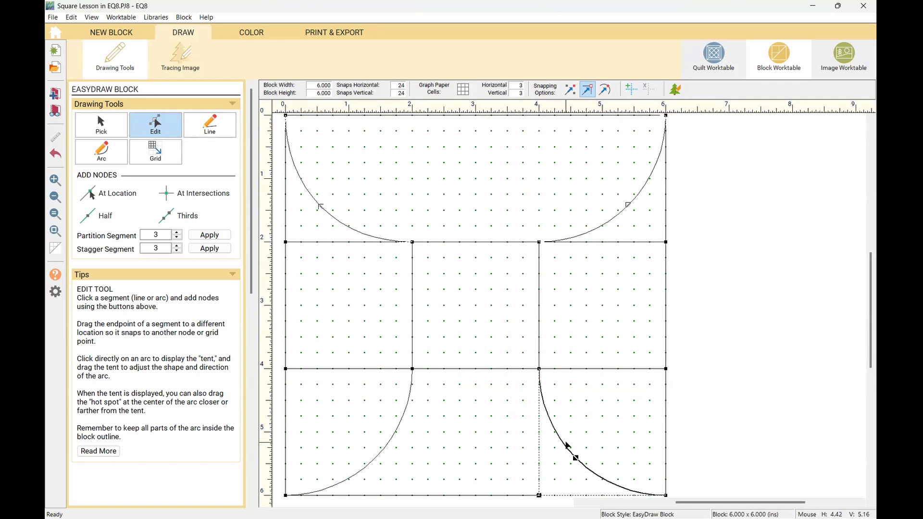
pyautogui.scroll(-2, 572, 461)
pyautogui.moveTo(538, 397); pyautogui.dragTo(666, 269)
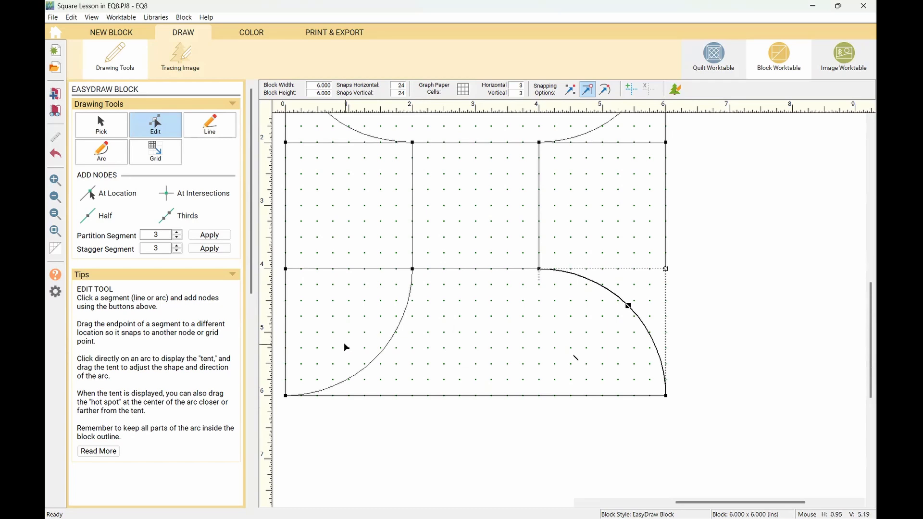
pyautogui.click(368, 358)
pyautogui.click(374, 355)
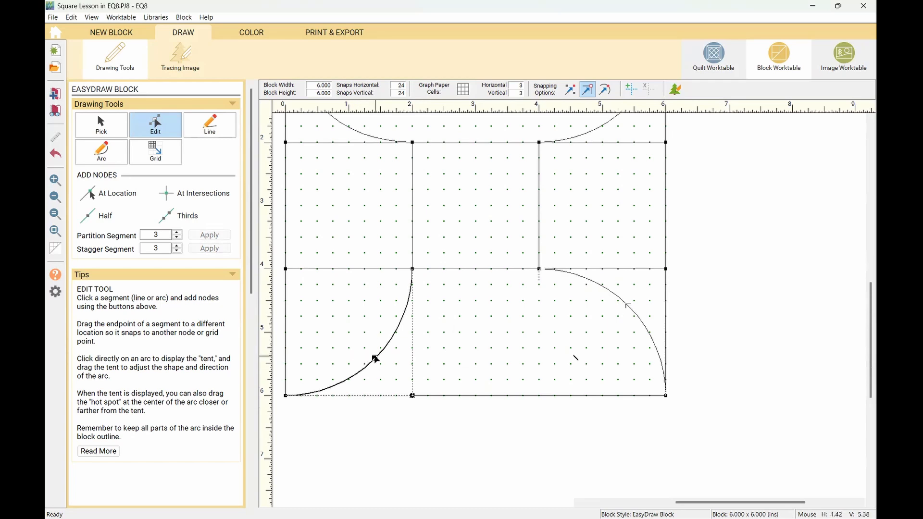
pyautogui.moveTo(398, 390); pyautogui.dragTo(285, 270)
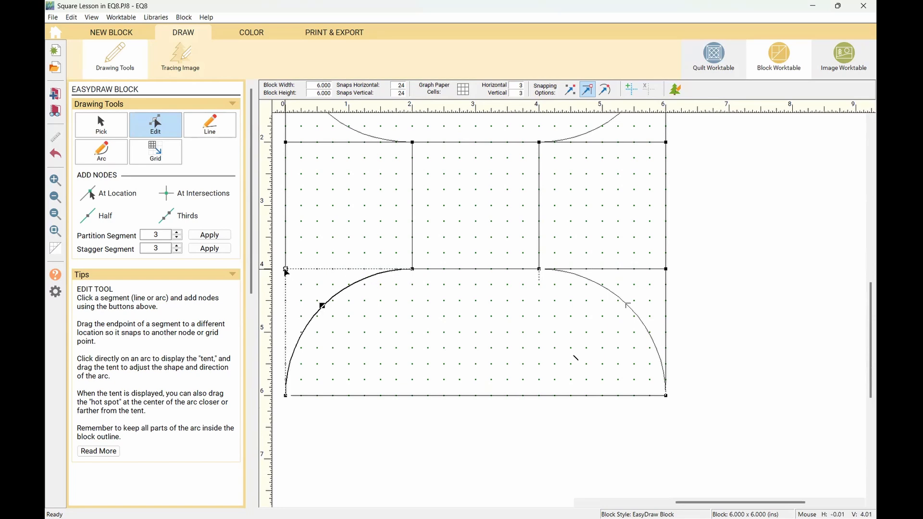
# - Test the patch boundaries by filling the upper and lower middle patches with the dark red fabric, undoing each fill
pyautogui.scroll(3, 446, 367)
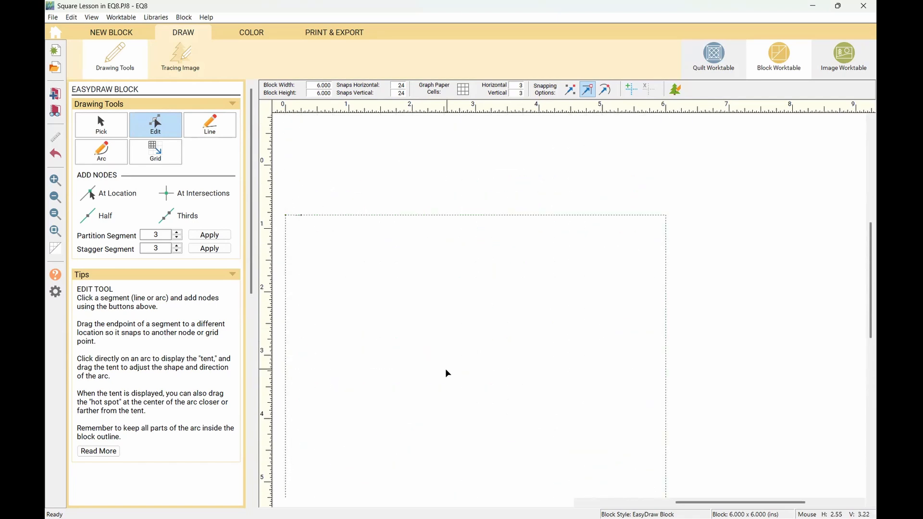
pyautogui.click(253, 35)
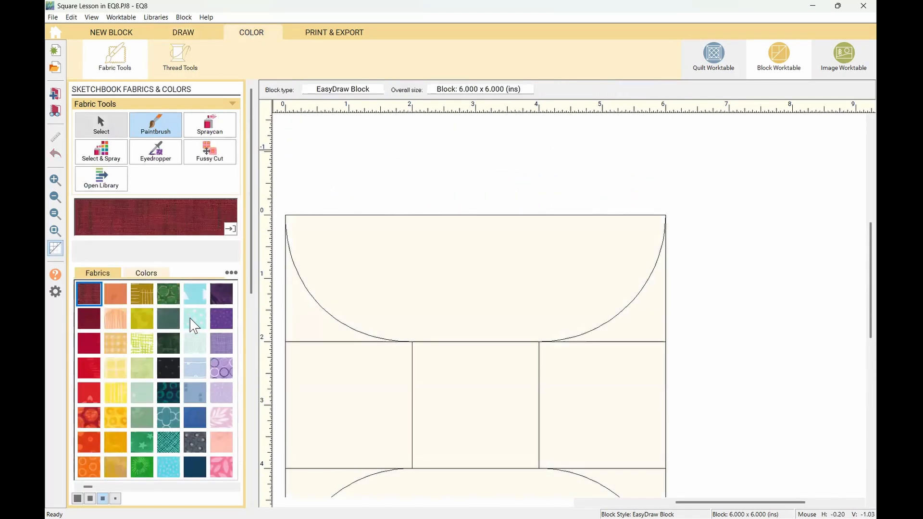
pyautogui.click(454, 267)
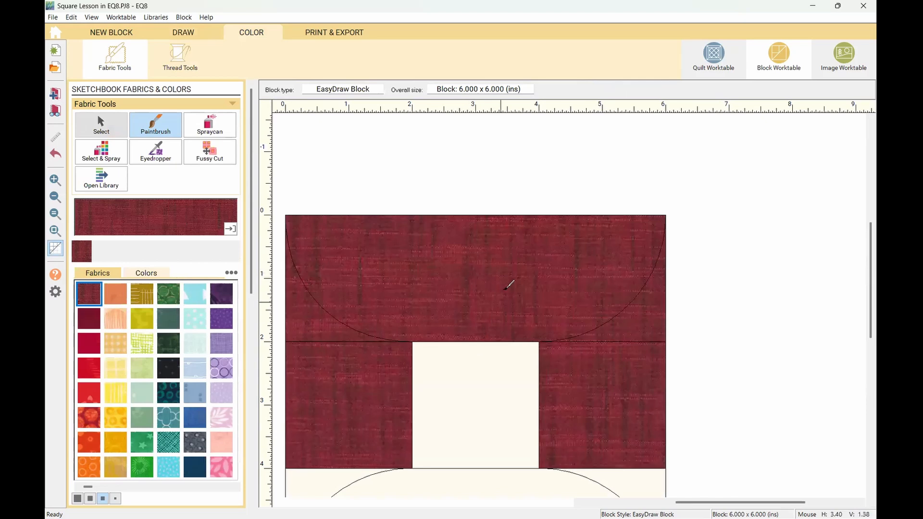
pyautogui.scroll(-2, 505, 279)
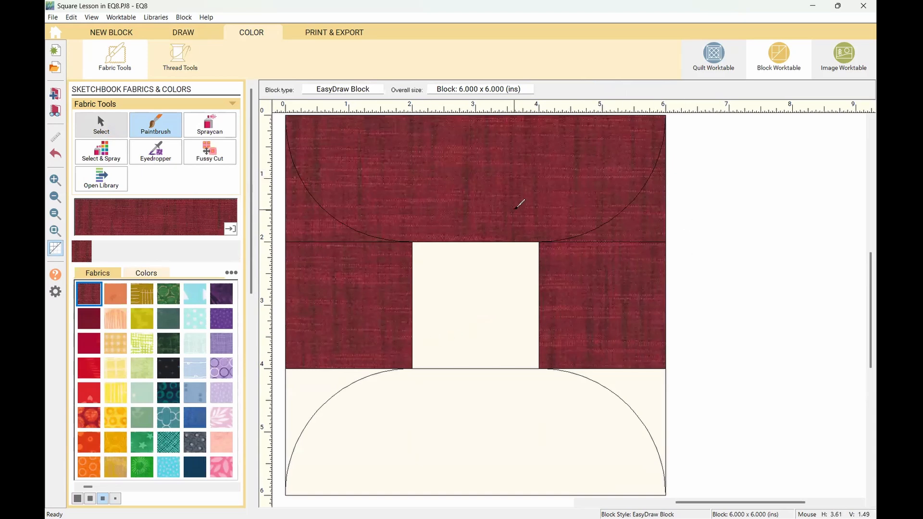
pyautogui.hotkey('ctrl', 'z')
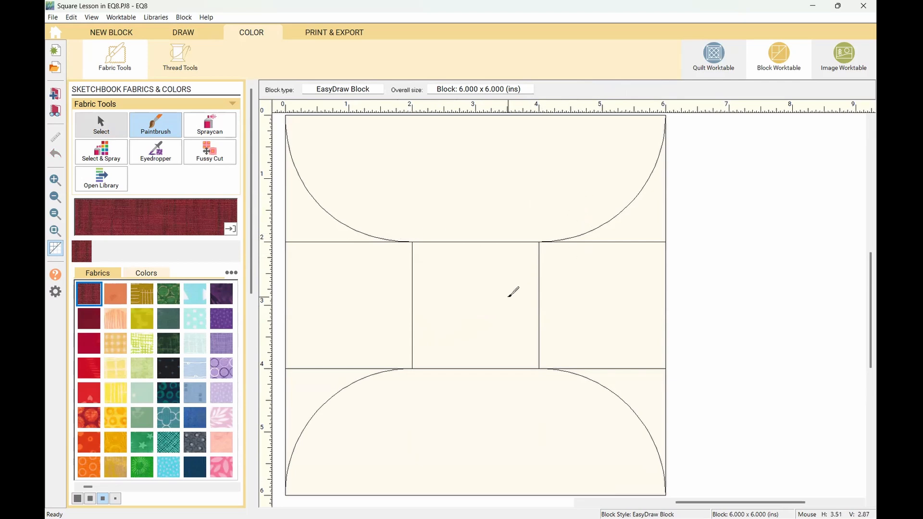
pyautogui.click(446, 238)
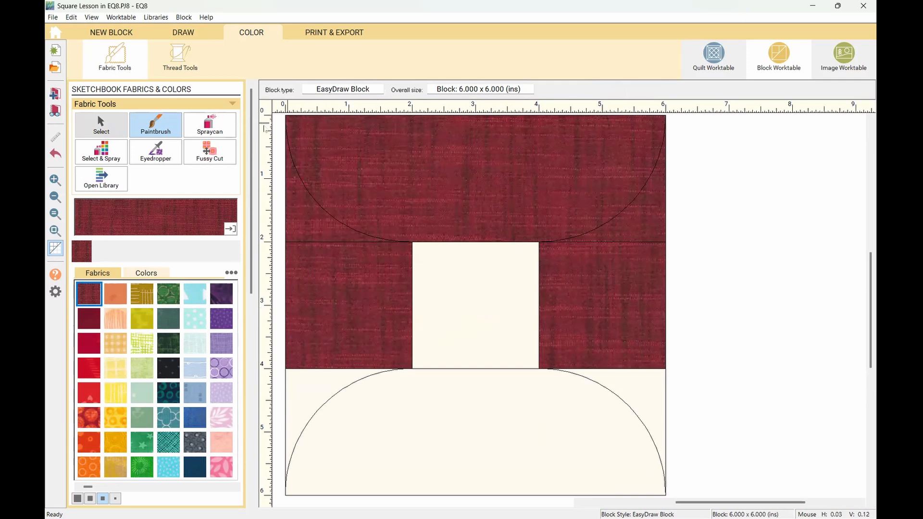
pyautogui.hotkey('ctrl', 'z')
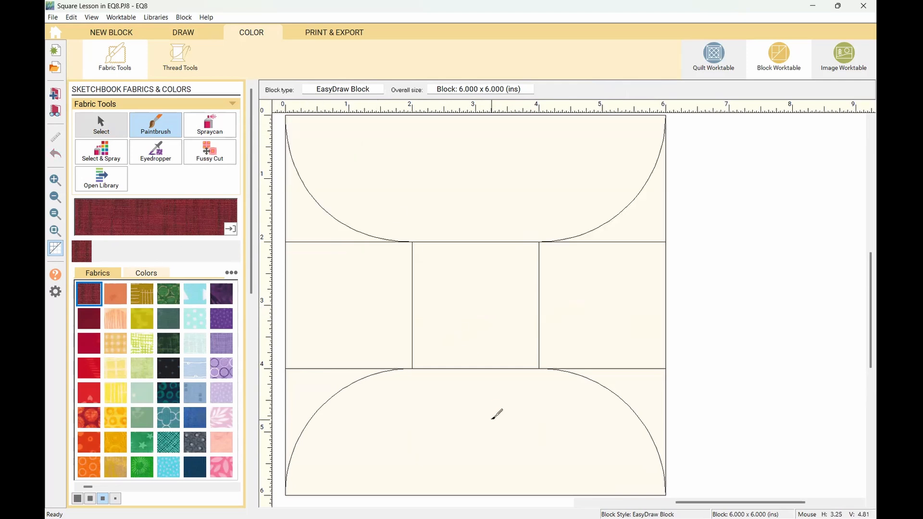
pyautogui.click(492, 417)
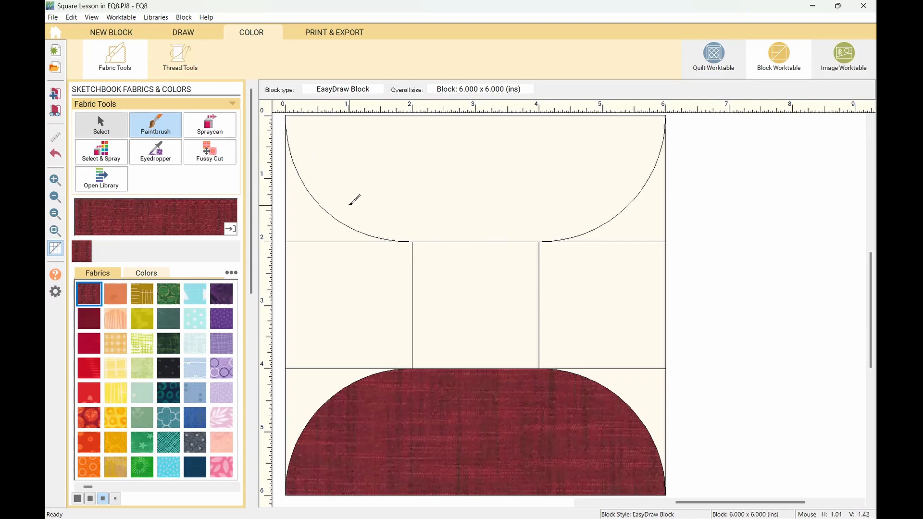
pyautogui.hotkey('ctrl', 'z')
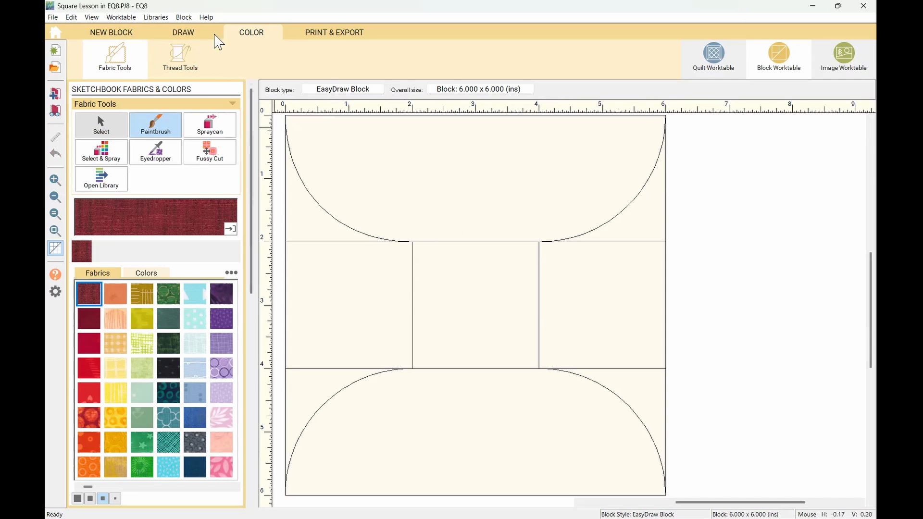
# - Return to drawing and re-snap the upper-left arc's lower end to the centre patch's corner at 2, 2
pyautogui.click(179, 38)
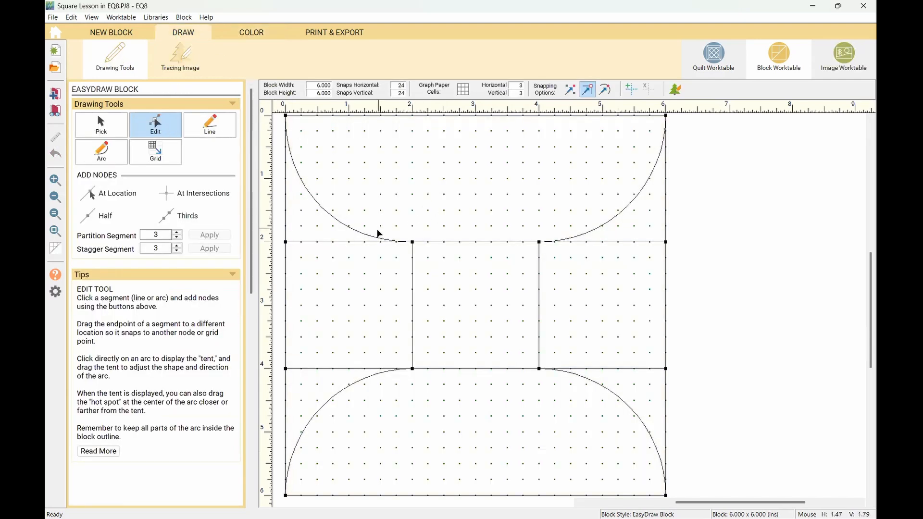
pyautogui.scroll(4, 416, 243)
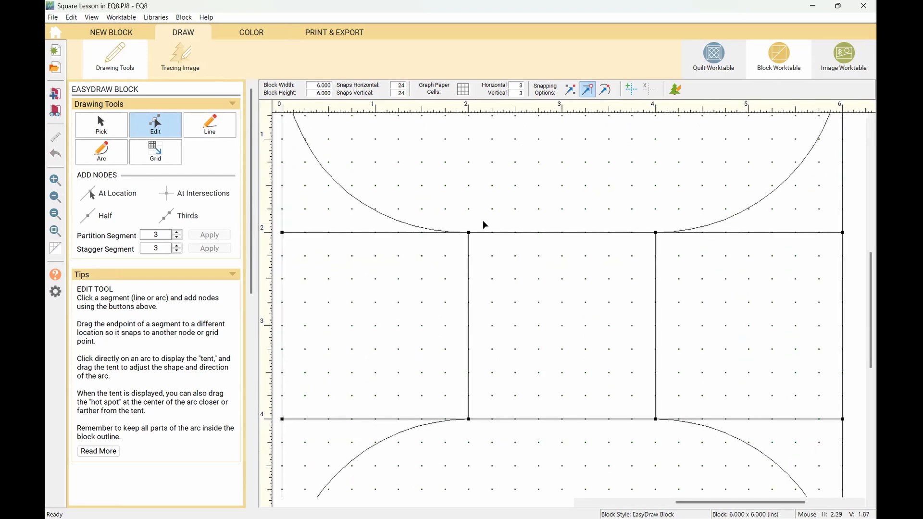
pyautogui.scroll(2, 596, 231)
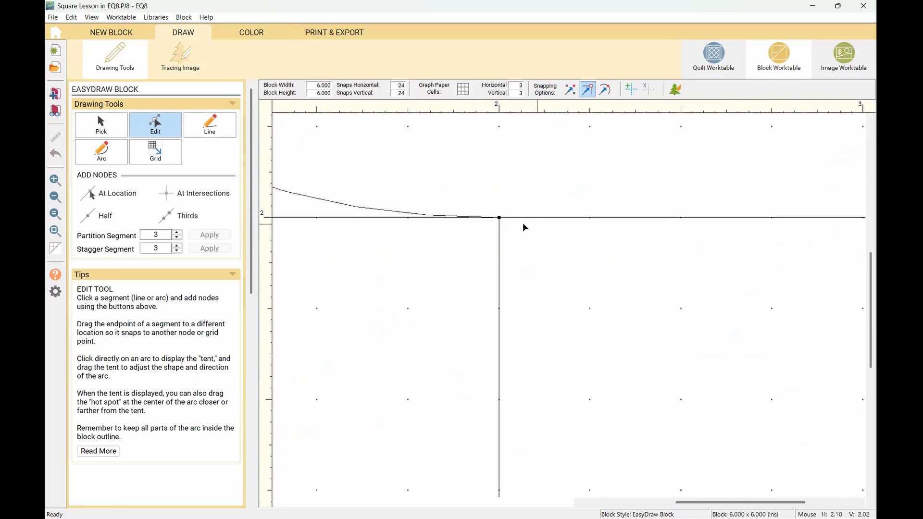
pyautogui.click(359, 205)
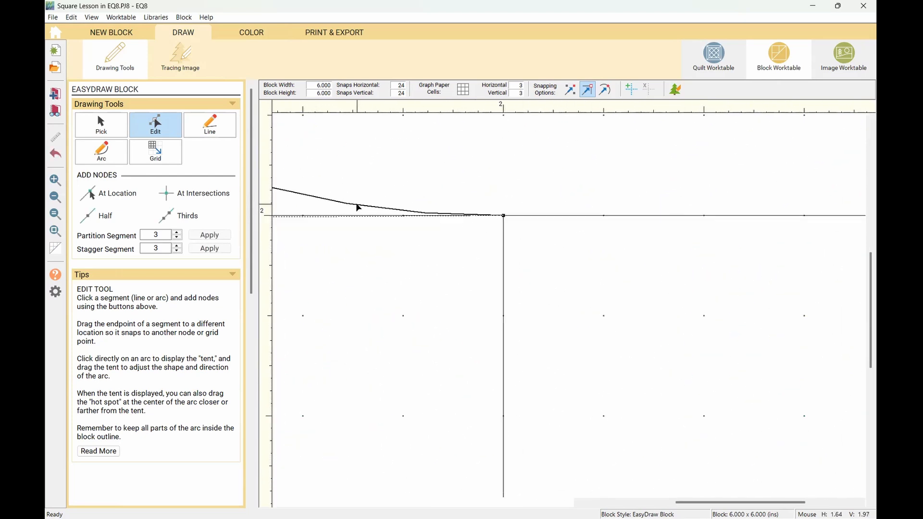
pyautogui.moveTo(503, 217)
pyautogui.mouseDown()
pyautogui.moveTo(489, 250)
pyautogui.moveTo(503, 216)
pyautogui.mouseUp()
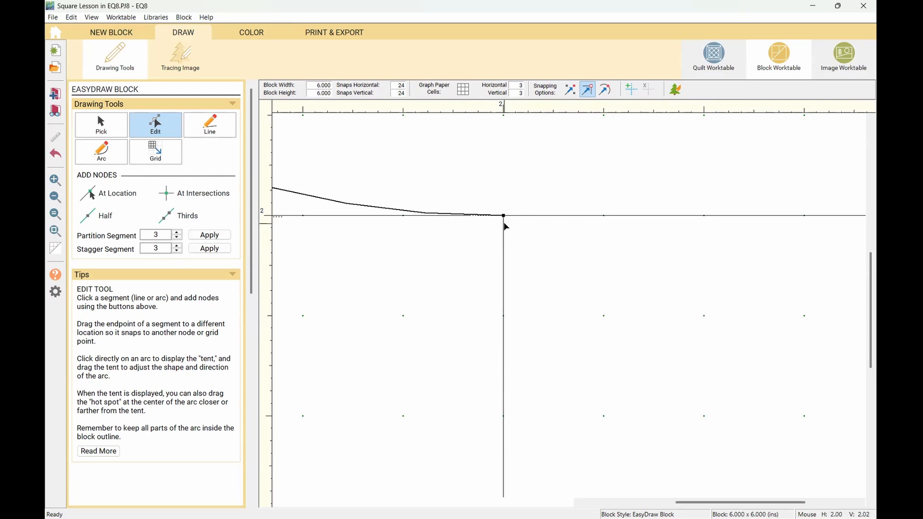
pyautogui.scroll(5, 504, 215)
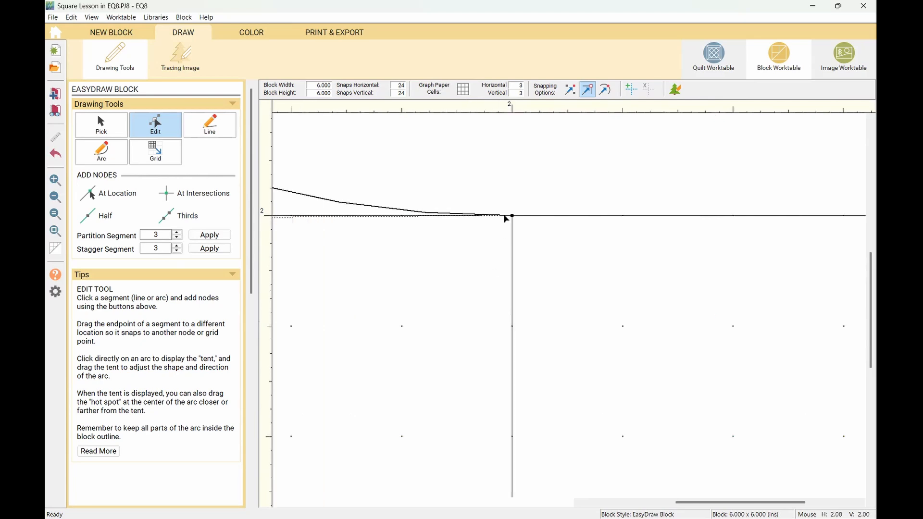
pyautogui.scroll(-4, 505, 219)
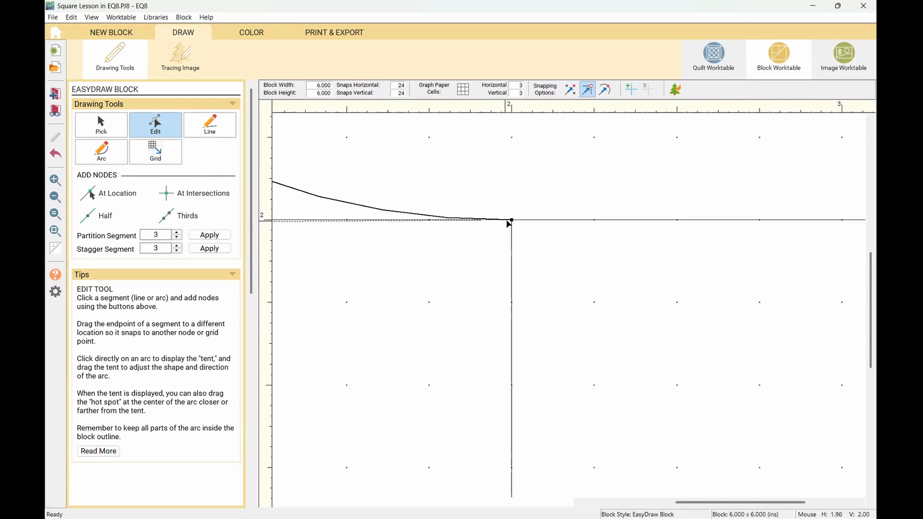
pyautogui.scroll(-4, 469, 278)
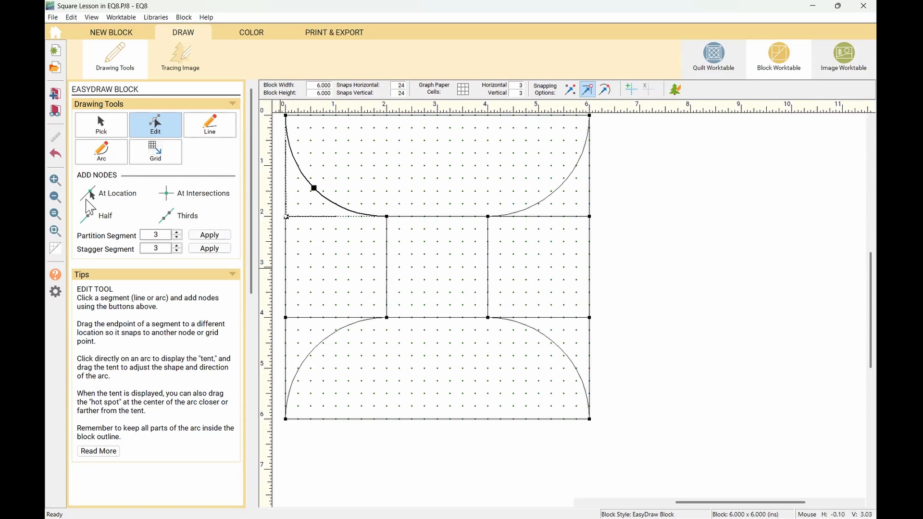
# - Examine up close how the upper-left arc meets the centre patch's corner at 2, 2, and return to the whole block
pyautogui.click(55, 180)
pyautogui.moveTo(311, 169); pyautogui.dragTo(452, 266)
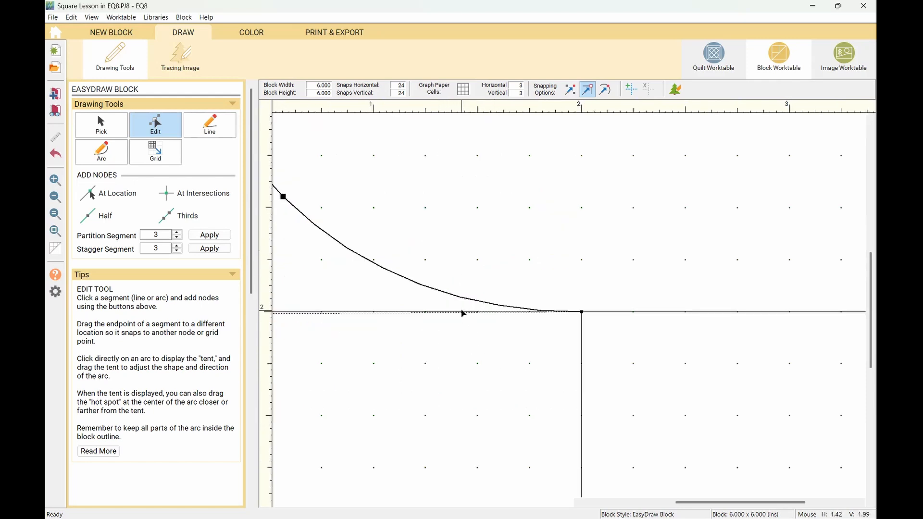
pyautogui.click(55, 181)
pyautogui.moveTo(436, 235); pyautogui.dragTo(676, 383)
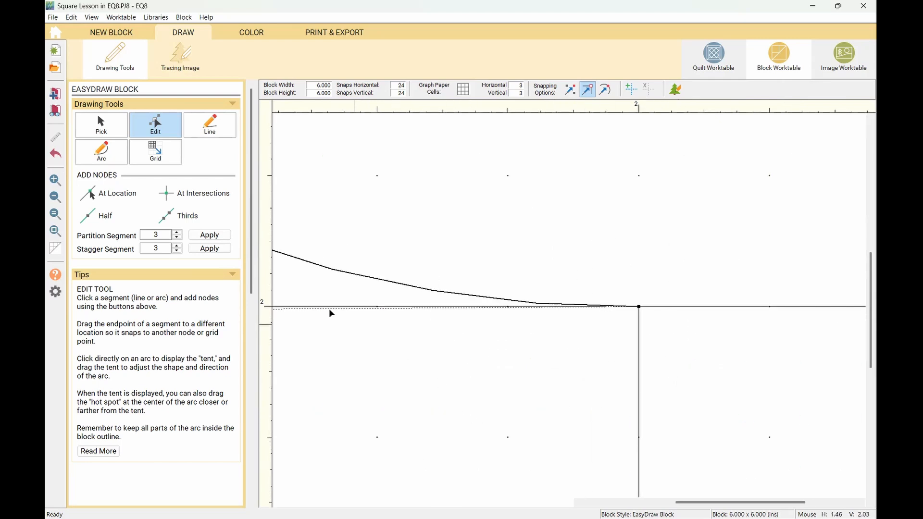
pyautogui.click(56, 202)
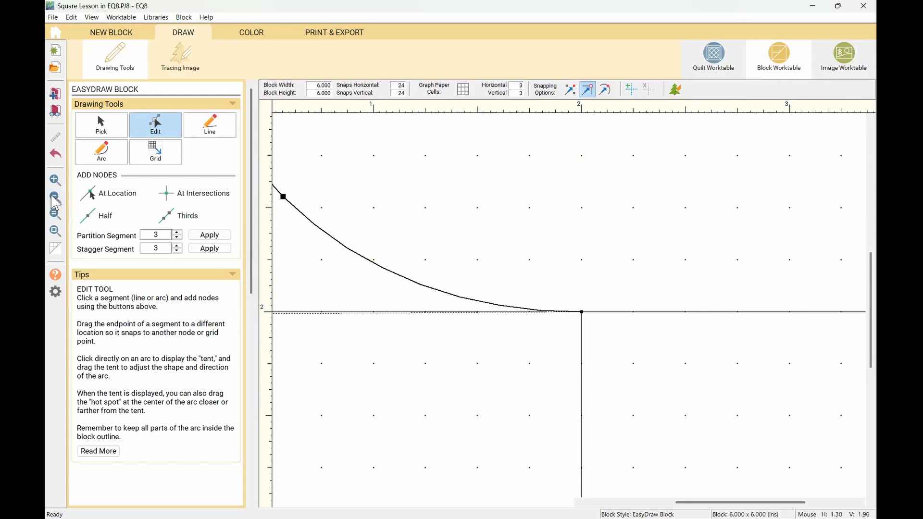
pyautogui.click(55, 201)
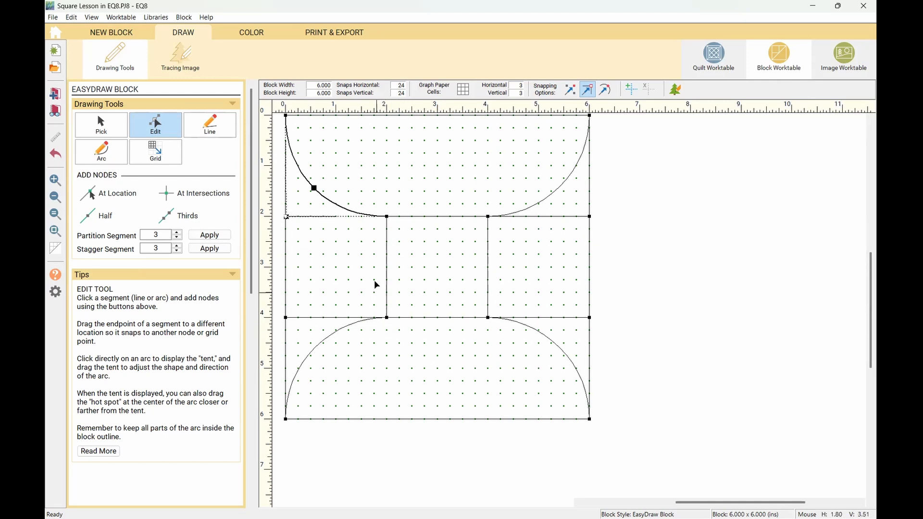
pyautogui.scroll(2, 386, 217)
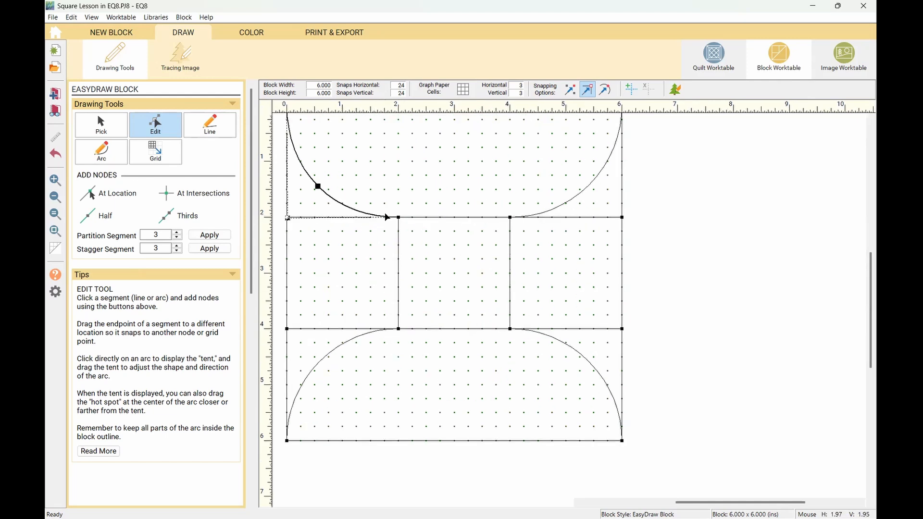
pyautogui.scroll(5, 493, 222)
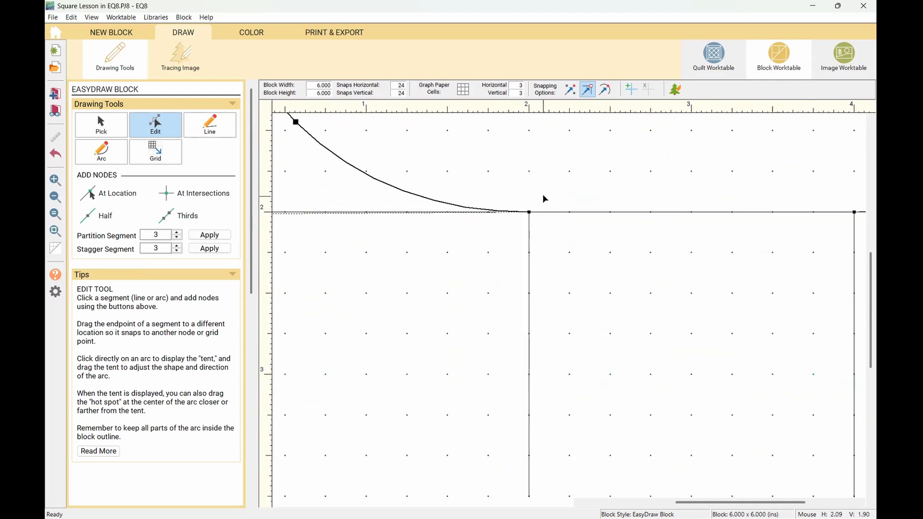
pyautogui.scroll(2, 532, 205)
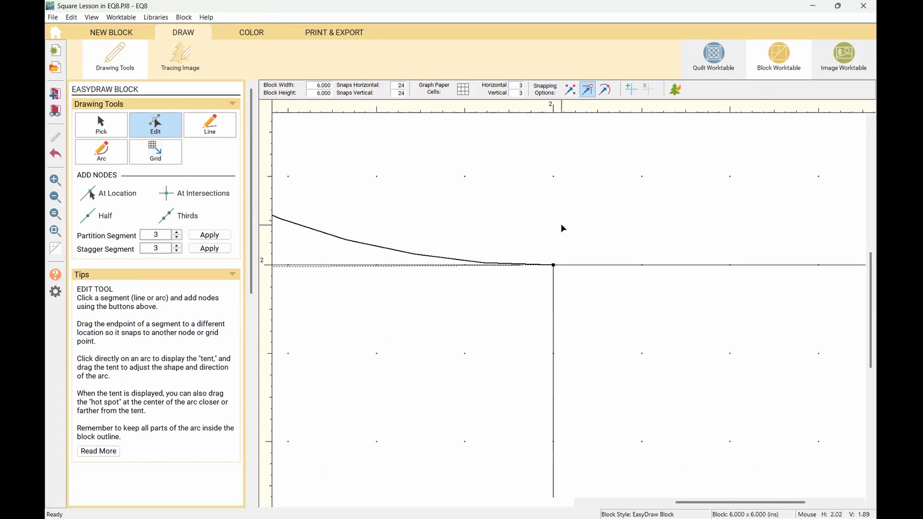
pyautogui.scroll(-4, 561, 225)
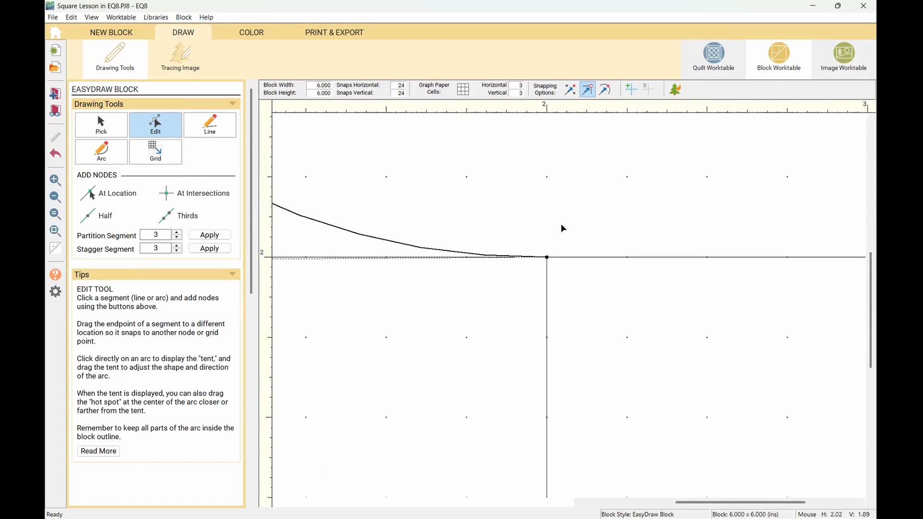
pyautogui.scroll(-5, 560, 226)
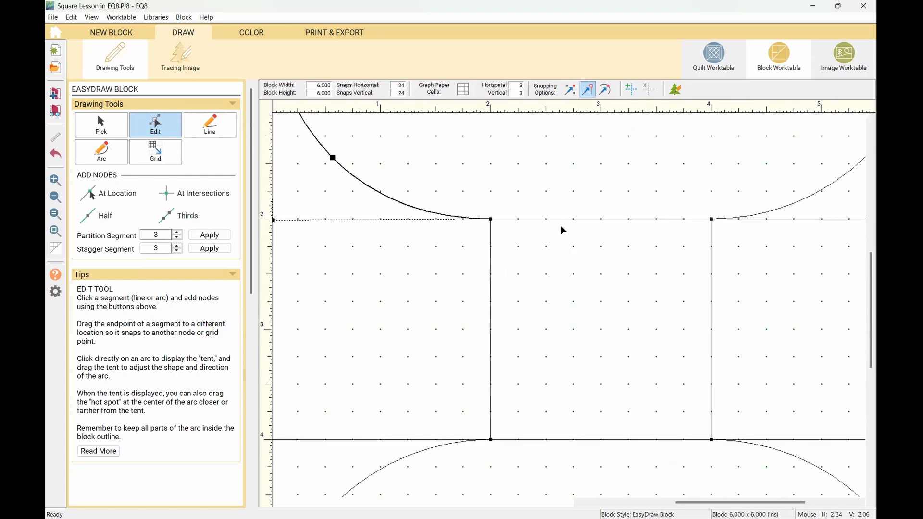
pyautogui.scroll(-1, 562, 231)
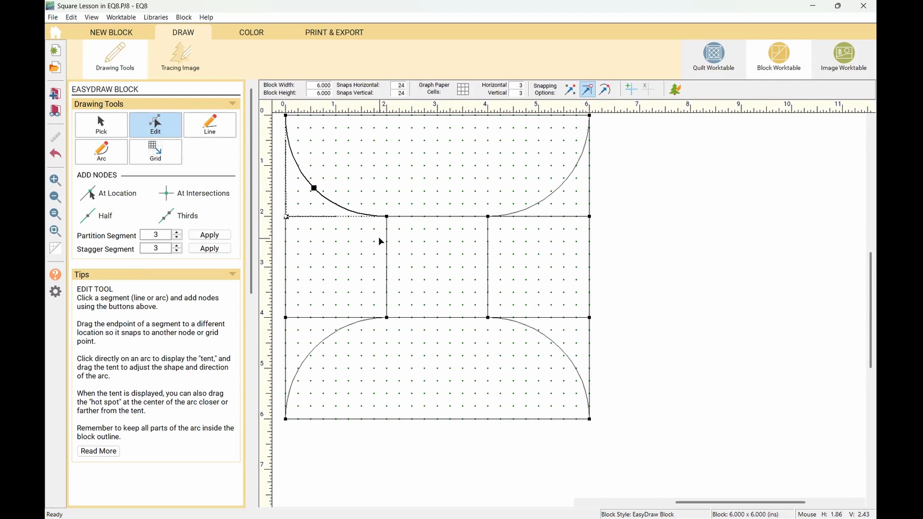
pyautogui.scroll(1, 380, 240)
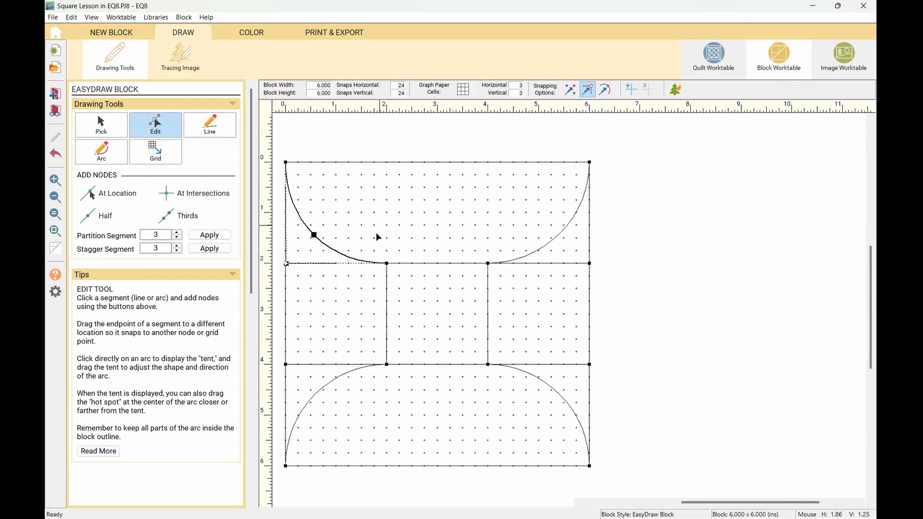
pyautogui.click(71, 18)
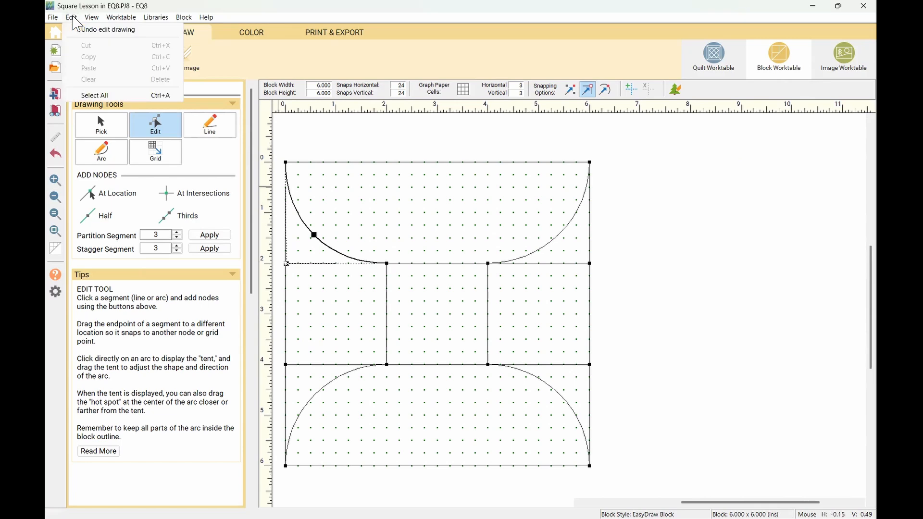
pyautogui.moveTo(90, 24)
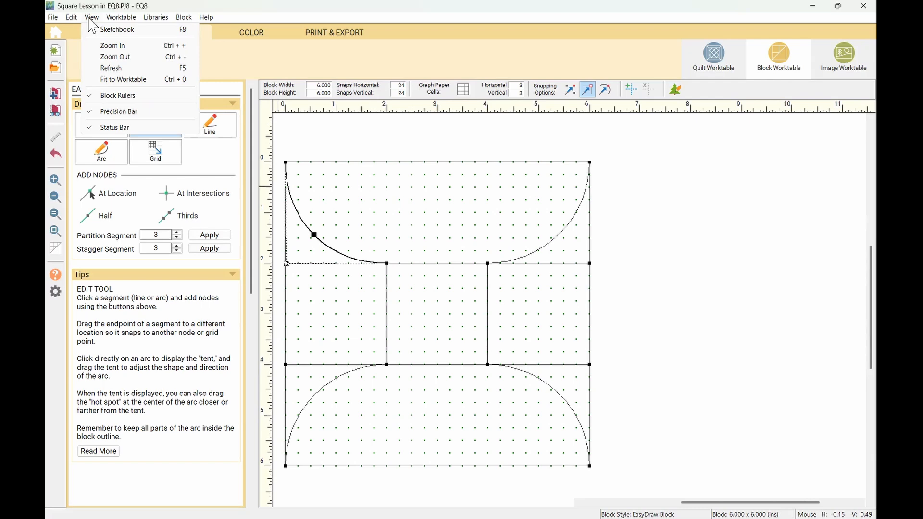
pyautogui.click(639, 179)
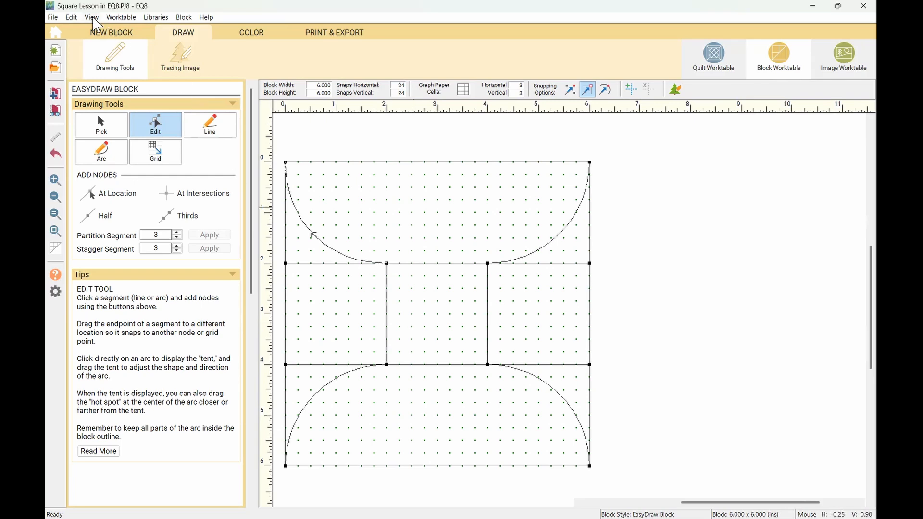
# - Fit the block to the worktable and test the upper middle patch's boundary by filling it with the dark red fabric
pyautogui.click(93, 17)
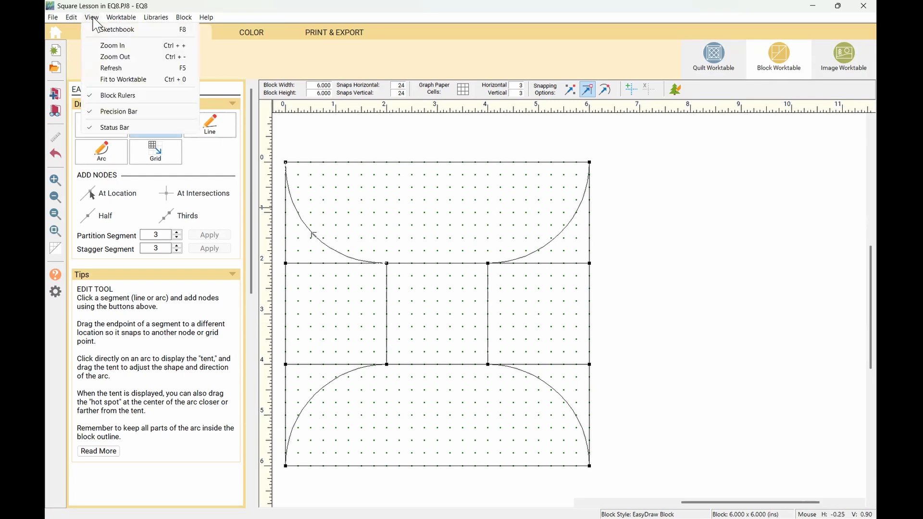
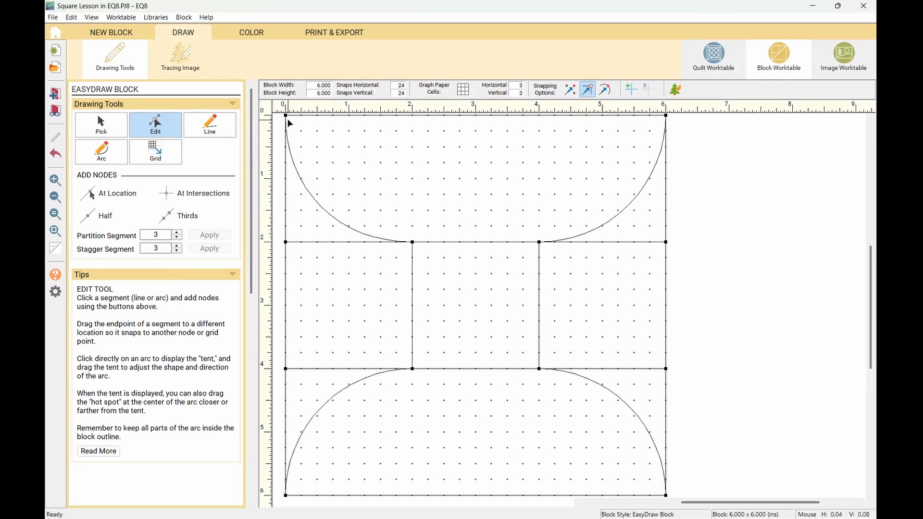
pyautogui.click(249, 33)
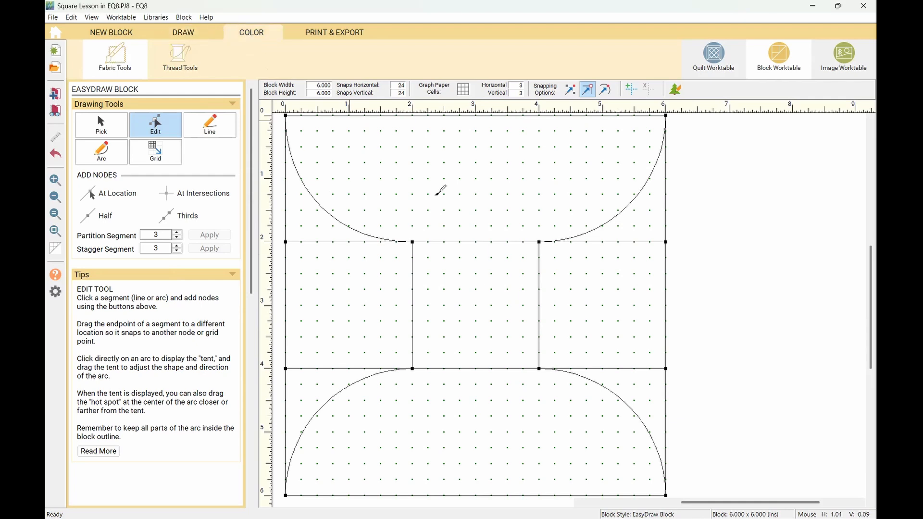
pyautogui.click(439, 195)
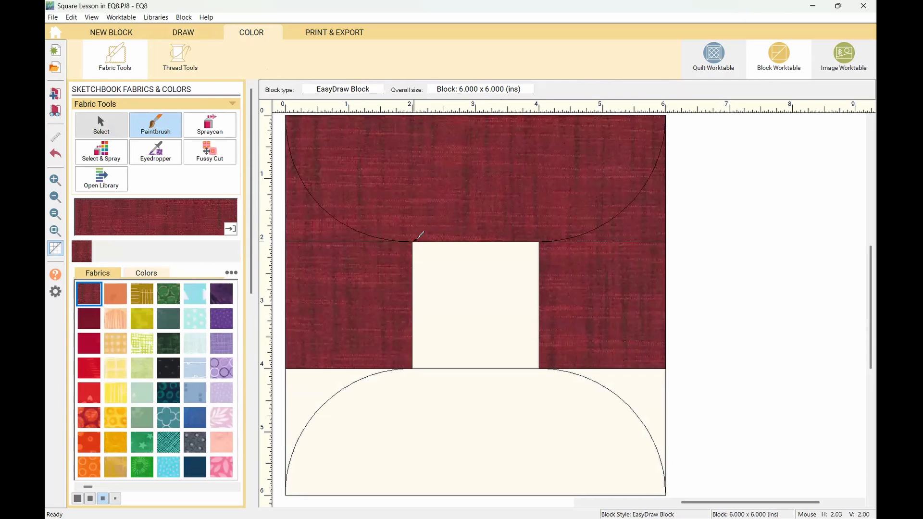
# - Return to drawing and flatten the upper-left arc into a diagonal by moving its hot spot to 1, 1
pyautogui.click(197, 34)
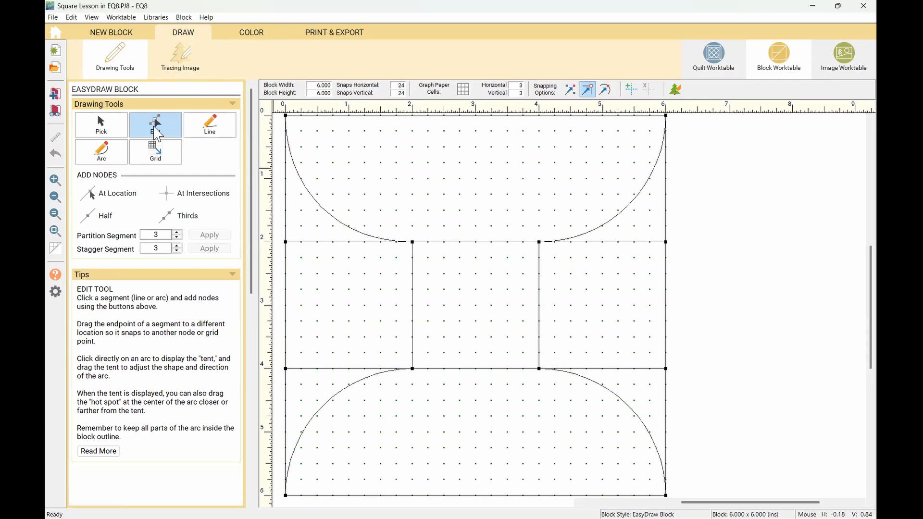
pyautogui.click(103, 129)
pyautogui.click(318, 206)
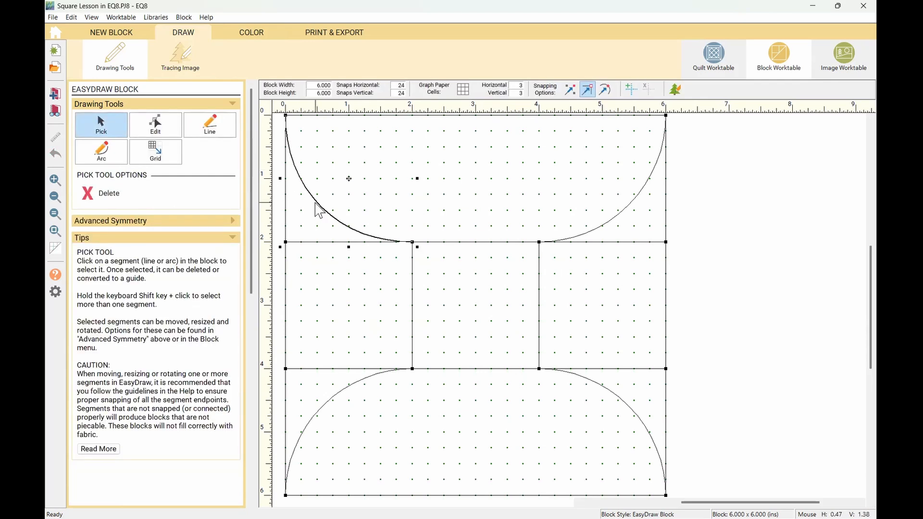
pyautogui.click(154, 128)
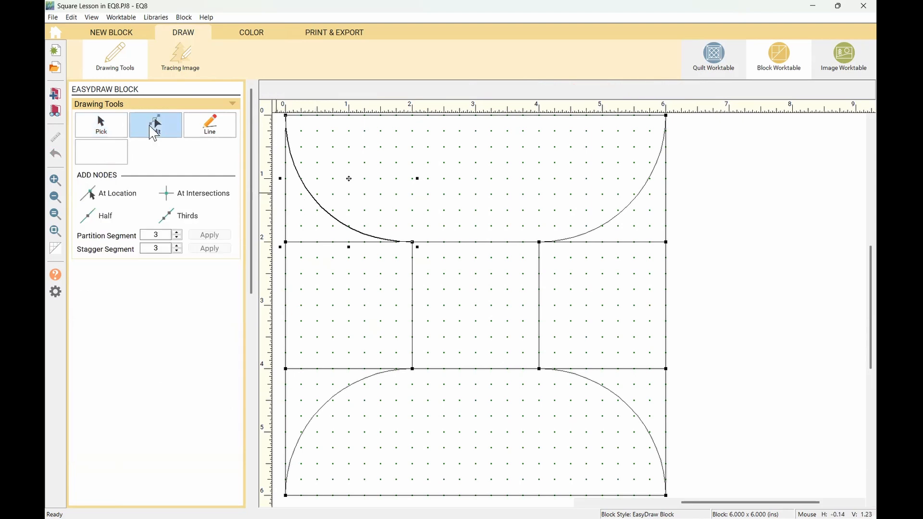
pyautogui.click(321, 207)
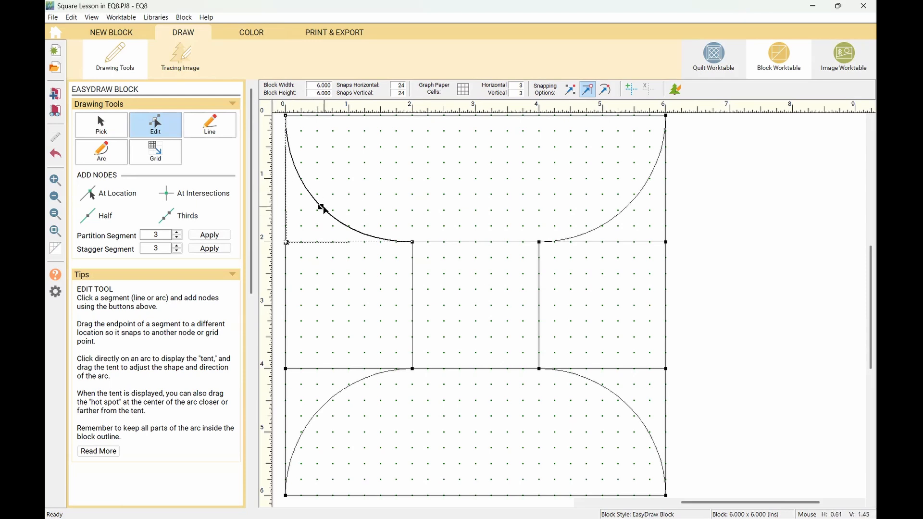
pyautogui.moveTo(321, 207); pyautogui.dragTo(347, 179)
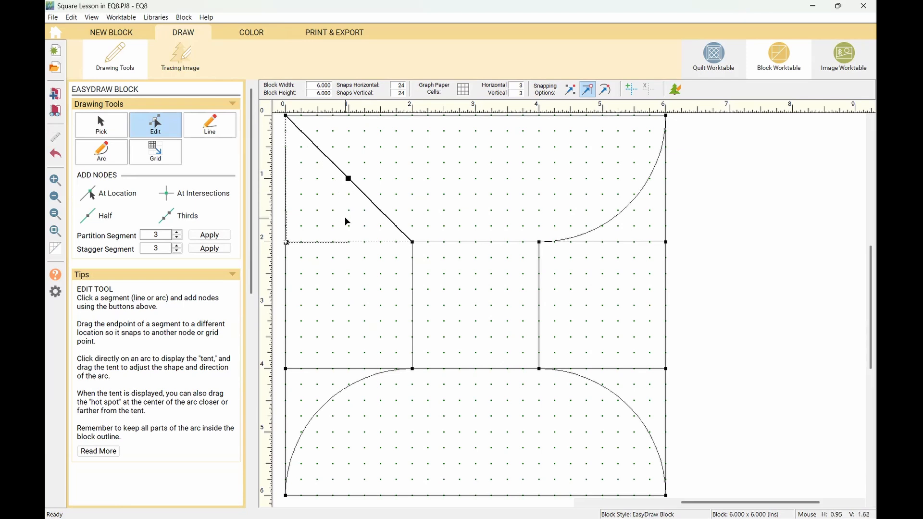
# - Move the flattened upper-left arc's tent point onto the middle of the diagonal at 1, 1
pyautogui.click(287, 242)
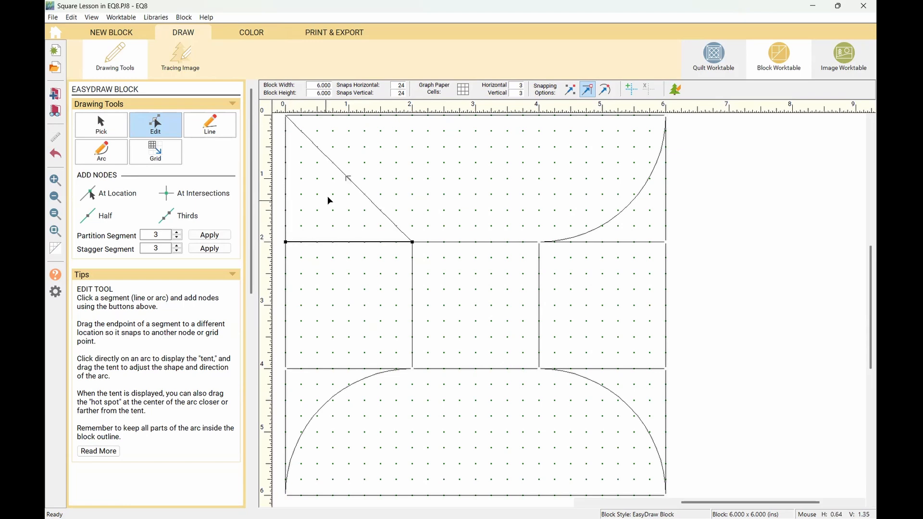
pyautogui.click(341, 176)
pyautogui.moveTo(287, 242); pyautogui.dragTo(350, 178)
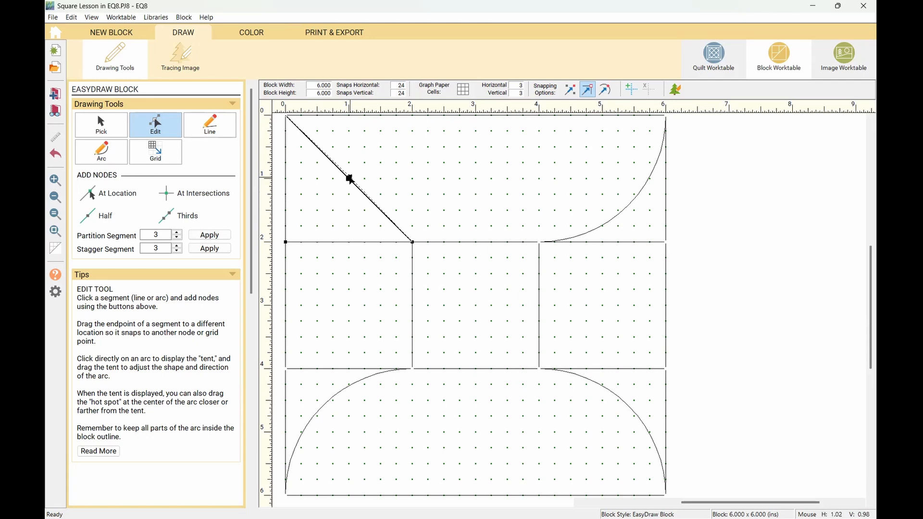
pyautogui.moveTo(350, 179); pyautogui.dragTo(349, 179)
# - Delete the flattened upper-left arc and the upper-right corner arc
pyautogui.click(101, 126)
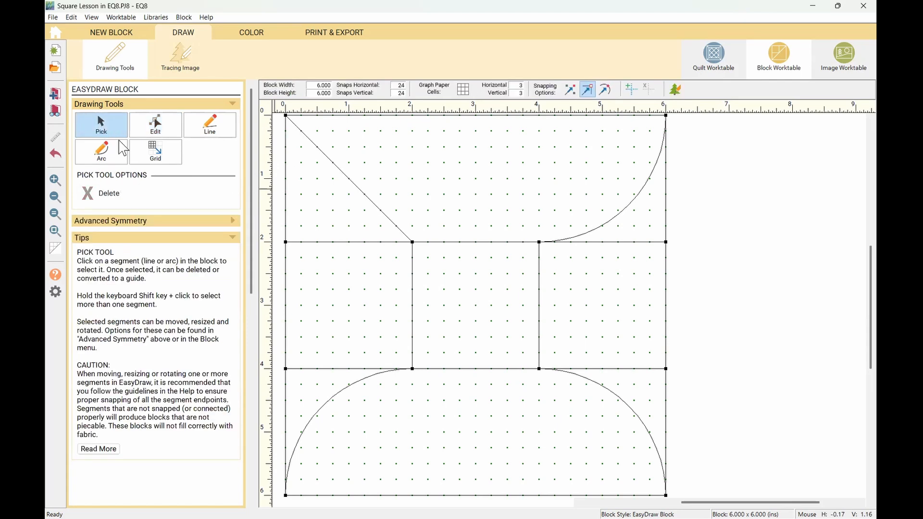
pyautogui.click(345, 177)
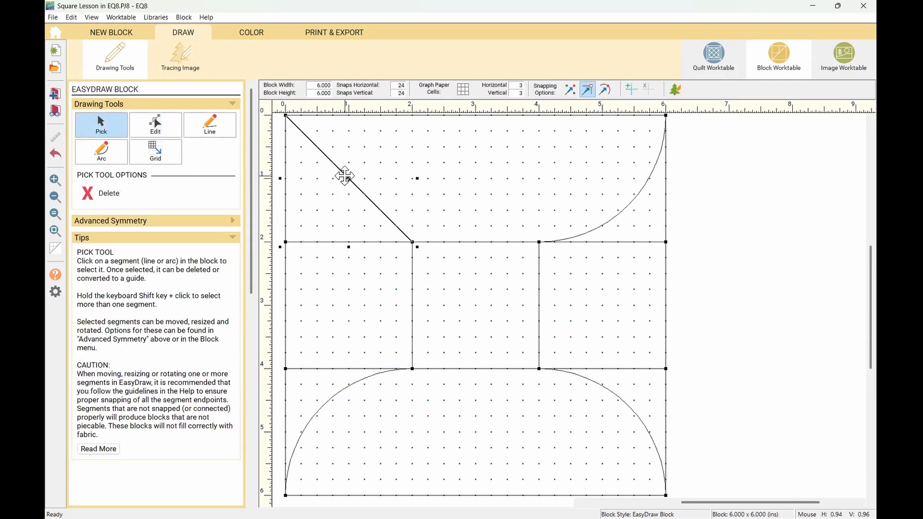
pyautogui.press('Delete')
pyautogui.click(633, 201)
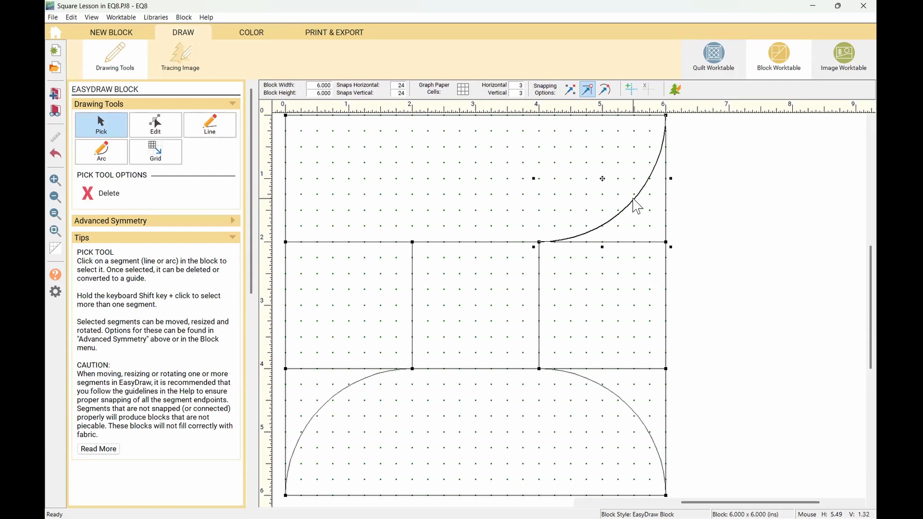
pyautogui.press('Delete')
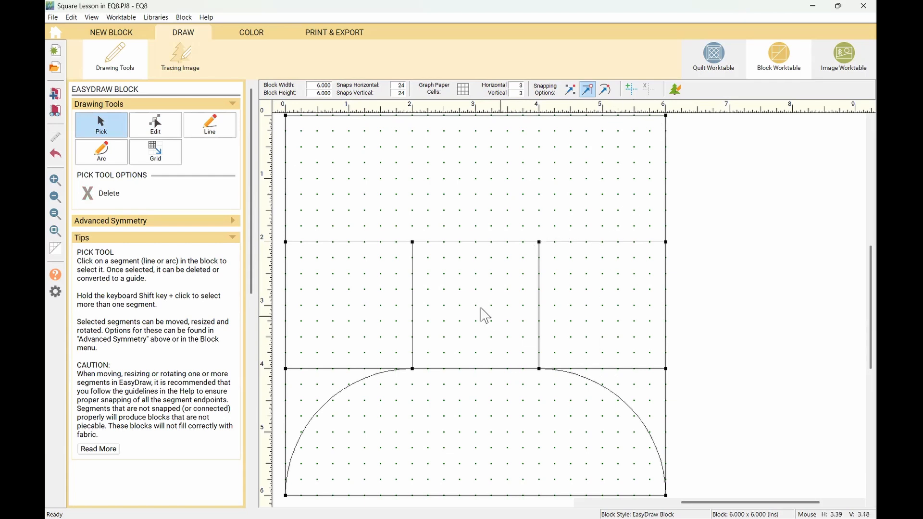
# - Switch snapping from nodes to grid points and draw diagonal lines from 0, 0 to 2, 2 and from 4, 2 to 6, 0
pyautogui.click(204, 133)
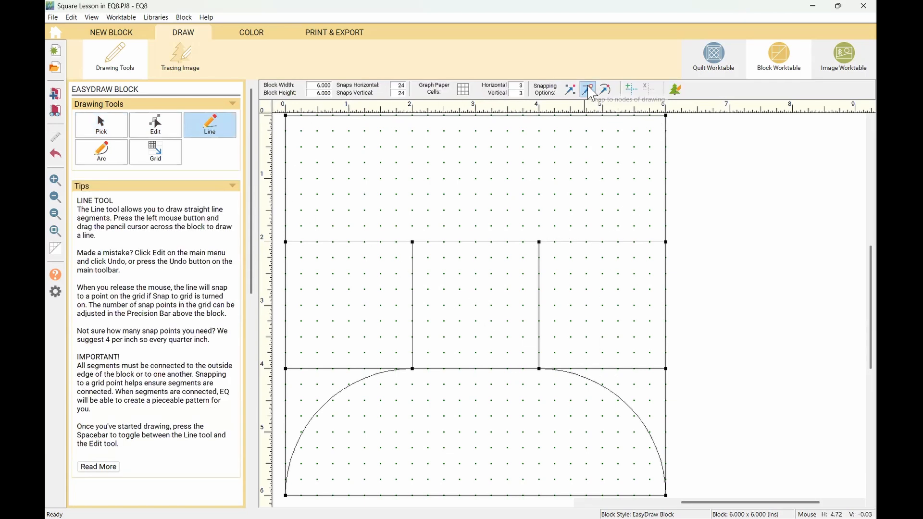
pyautogui.click(587, 90)
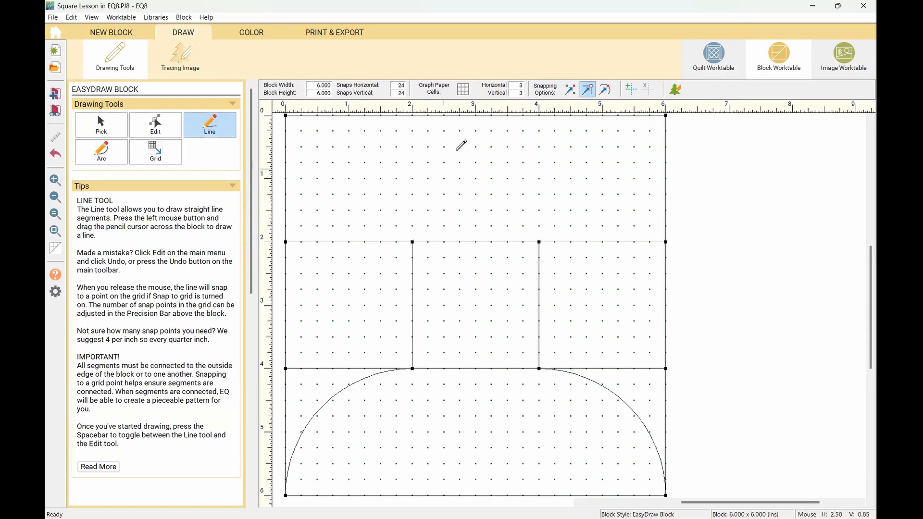
pyautogui.click(588, 91)
pyautogui.click(572, 97)
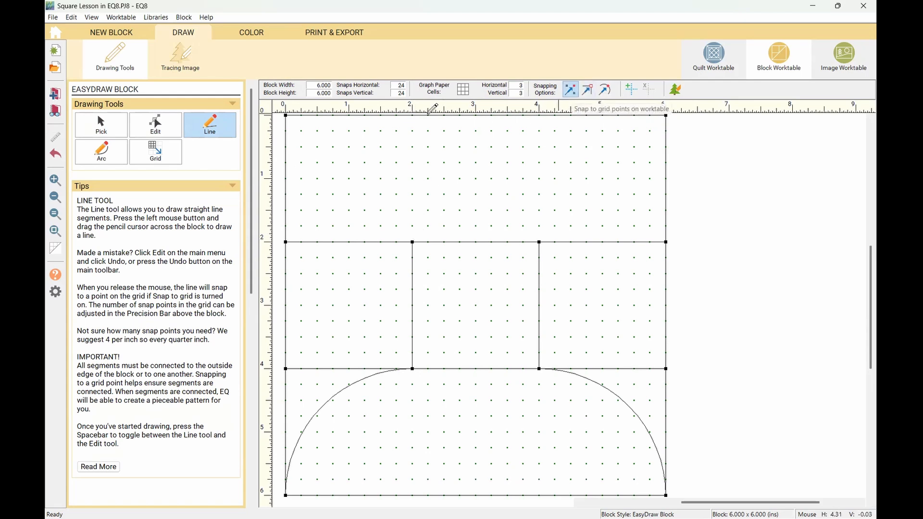
pyautogui.moveTo(286, 114)
pyautogui.mouseDown()
pyautogui.moveTo(394, 209)
pyautogui.moveTo(412, 242)
pyautogui.mouseUp()
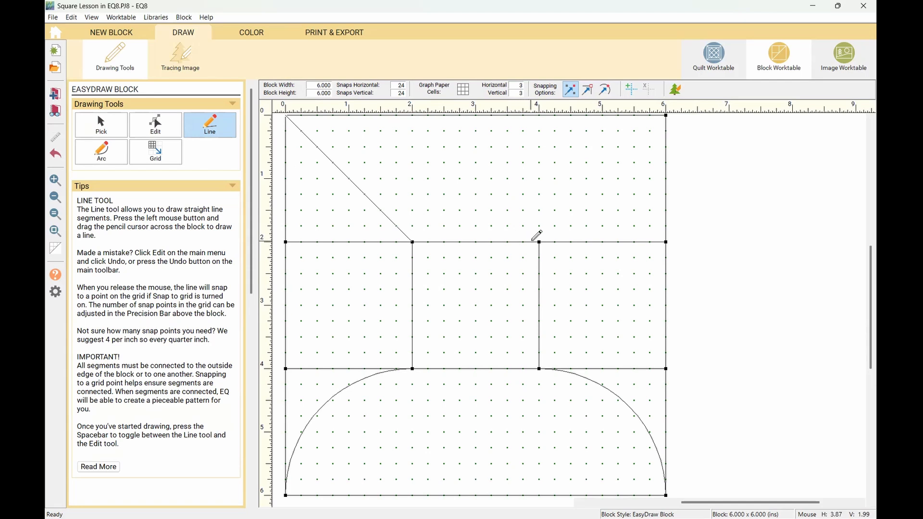
pyautogui.moveTo(539, 242)
pyautogui.mouseDown()
pyautogui.moveTo(611, 154)
pyautogui.moveTo(666, 115)
pyautogui.mouseUp()
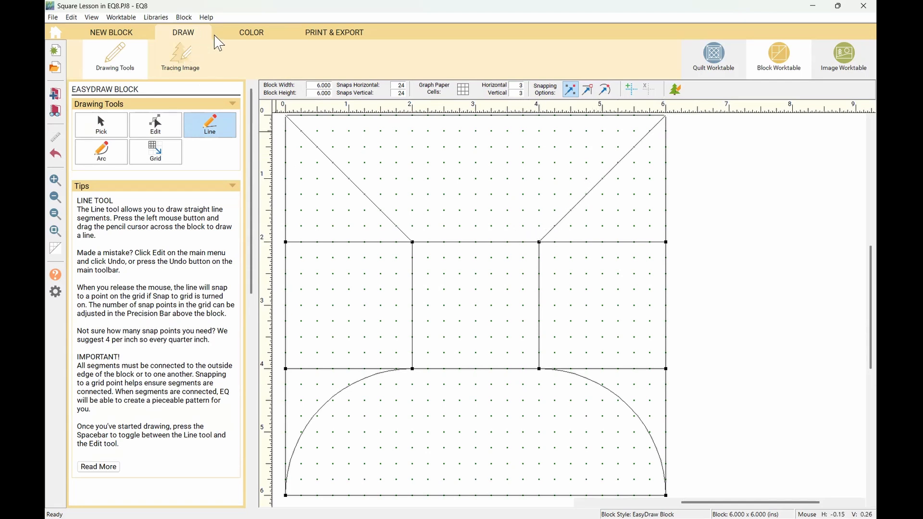
# - Test the new diagonals by filling the upper middle patch with the dark red fabric, and undo the fill
pyautogui.click(255, 36)
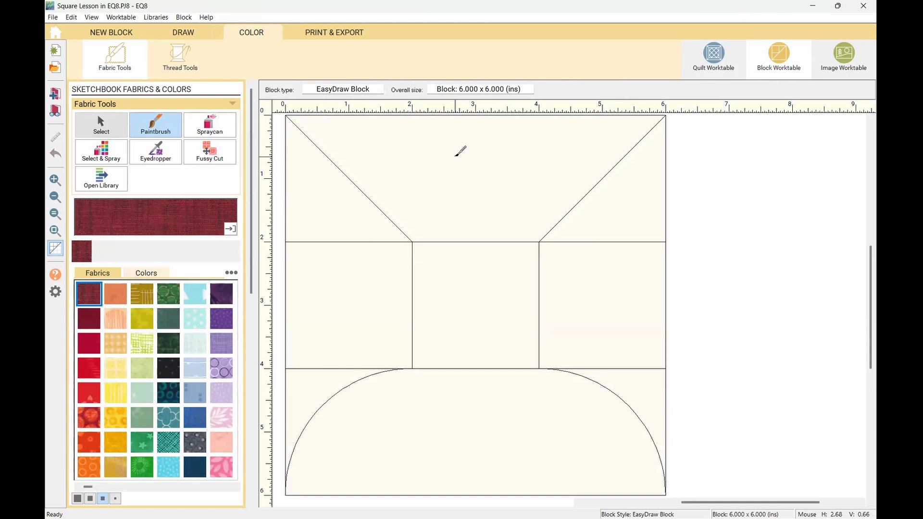
pyautogui.click(456, 155)
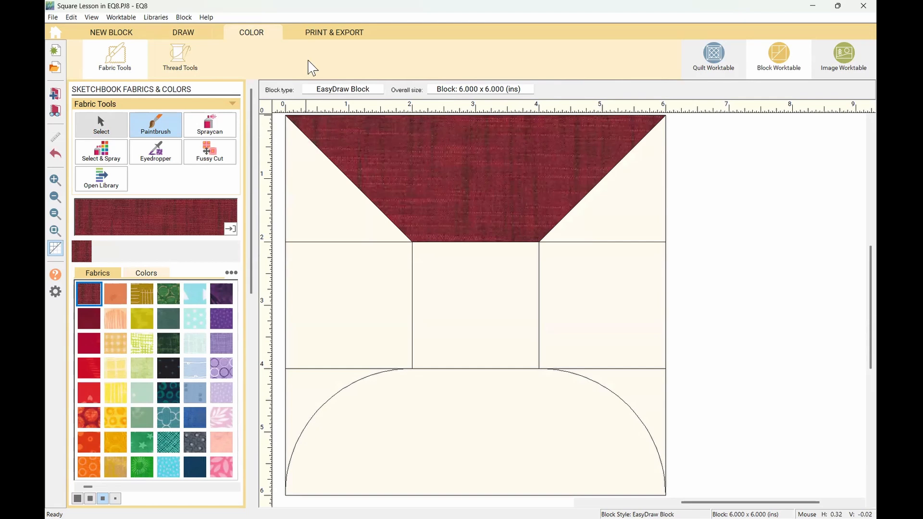
pyautogui.hotkey('ctrl', 'z')
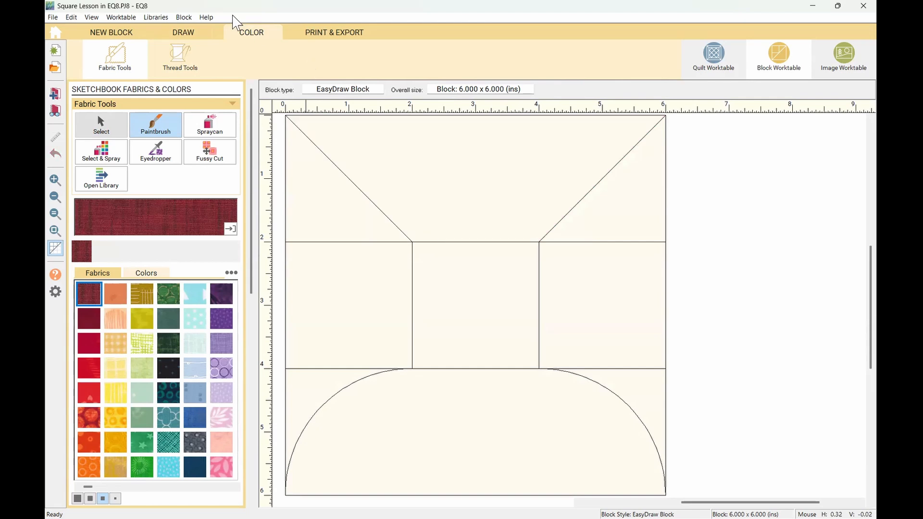
# - Move the upper-left diagonal's lower end to 1.75, 2, test the upper middle patch with a dark red fill, and undo the fill
pyautogui.click(185, 36)
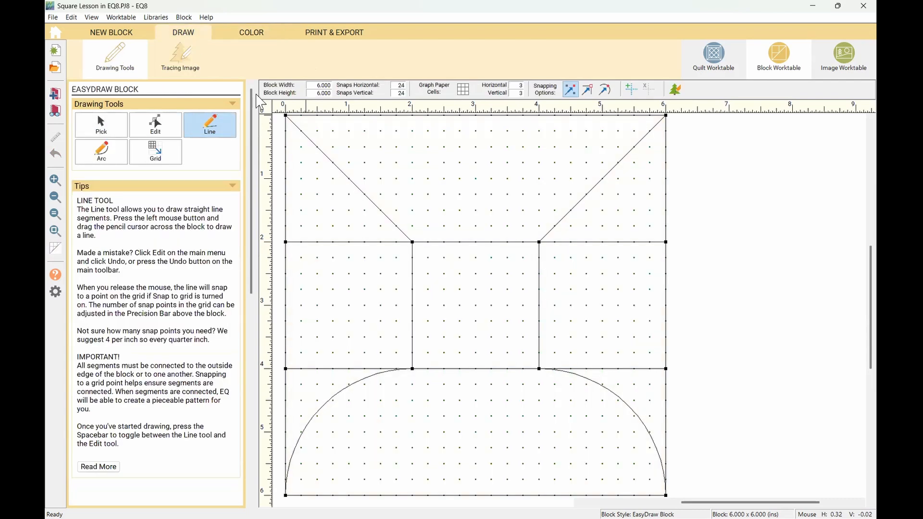
pyautogui.click(155, 125)
pyautogui.click(394, 224)
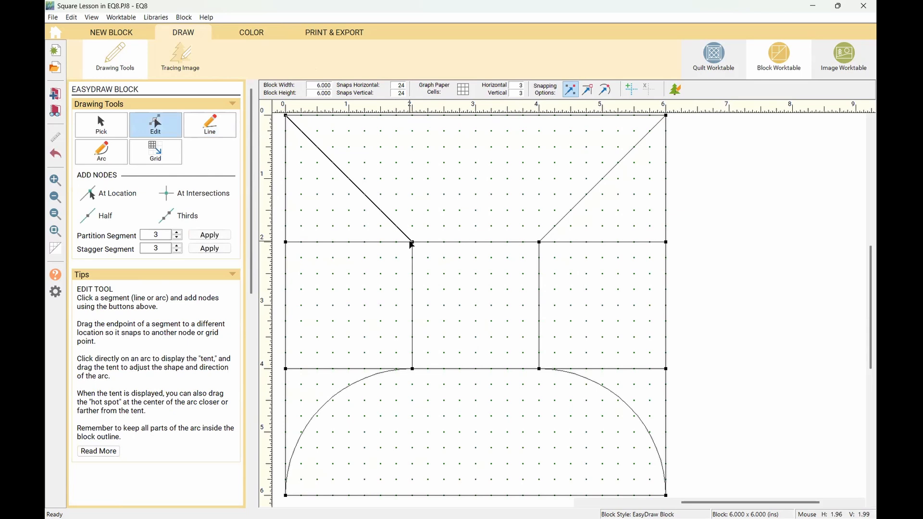
pyautogui.moveTo(414, 244)
pyautogui.mouseDown()
pyautogui.moveTo(402, 237)
pyautogui.moveTo(404, 251)
pyautogui.mouseUp()
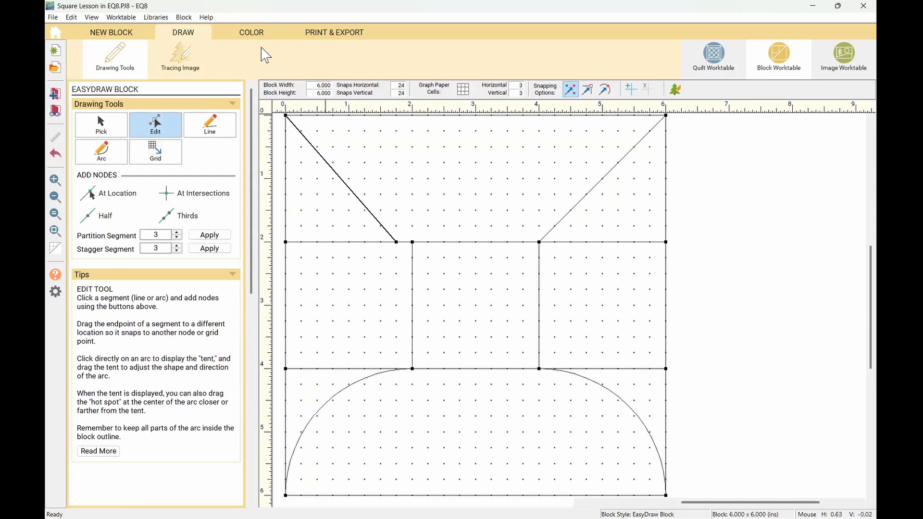
pyautogui.click(254, 33)
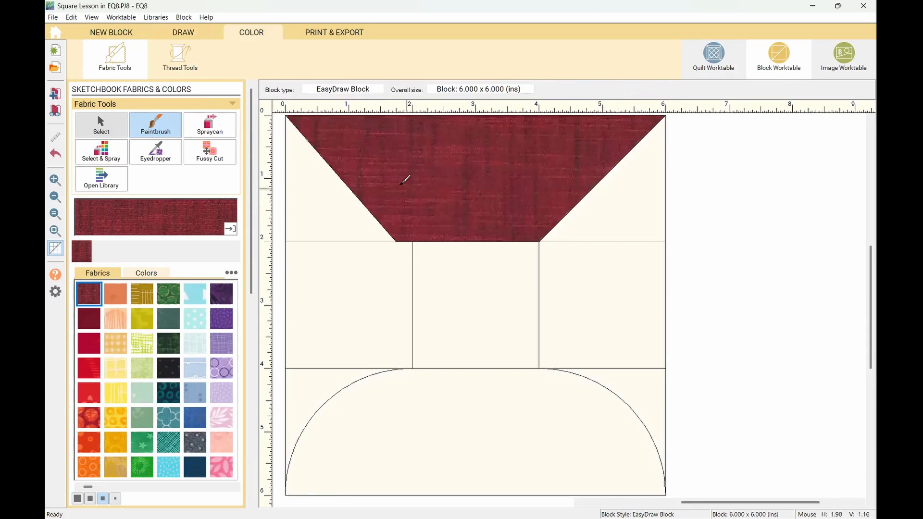
pyautogui.hotkey('ctrl', 'z')
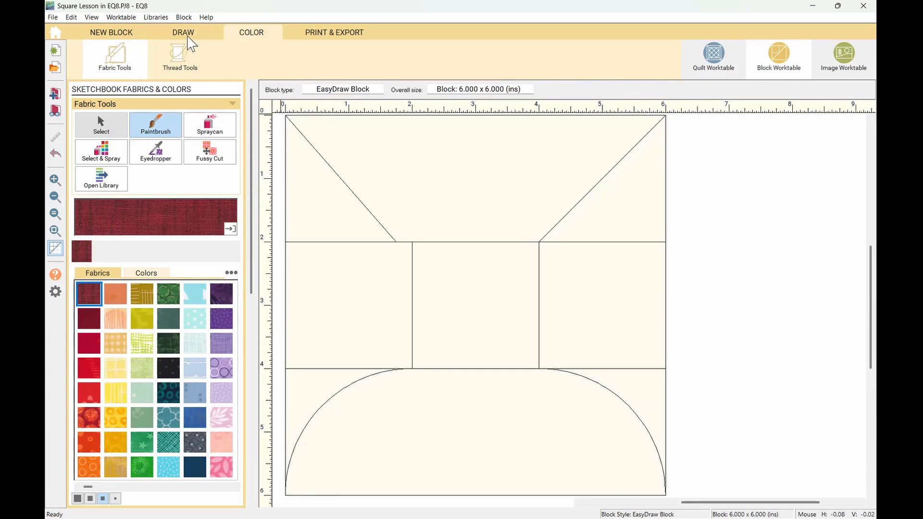
# - Return to drawing, pull the short segment's end from 1.75, 2 down to 1.75, 2.5, and delete that segment
pyautogui.click(185, 34)
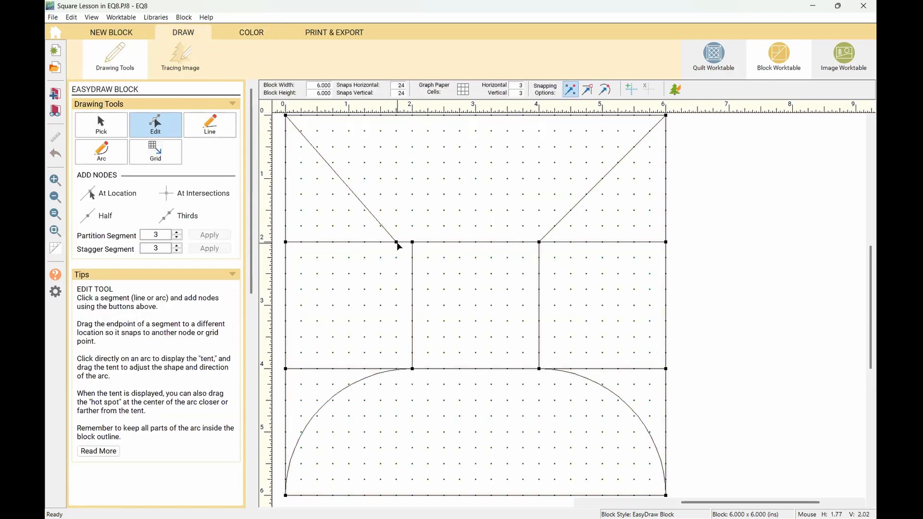
pyautogui.moveTo(396, 243); pyautogui.dragTo(396, 274)
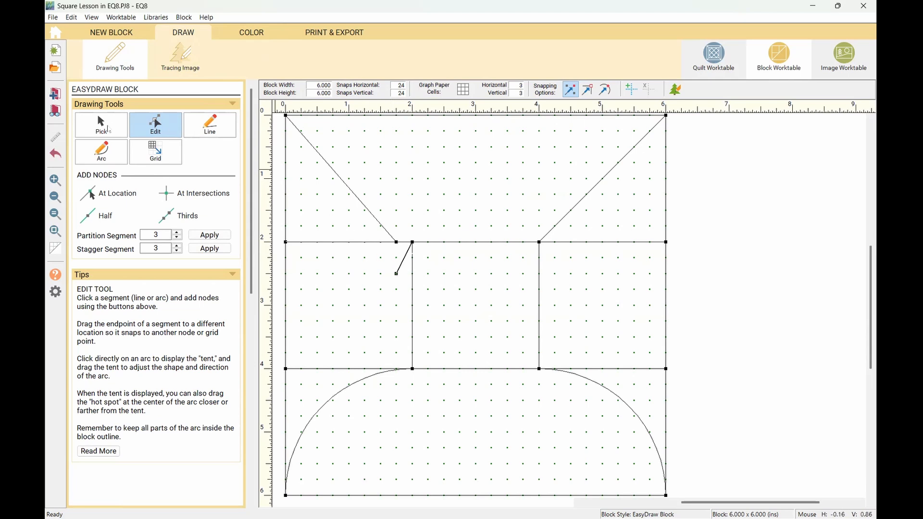
pyautogui.click(101, 128)
pyautogui.click(403, 261)
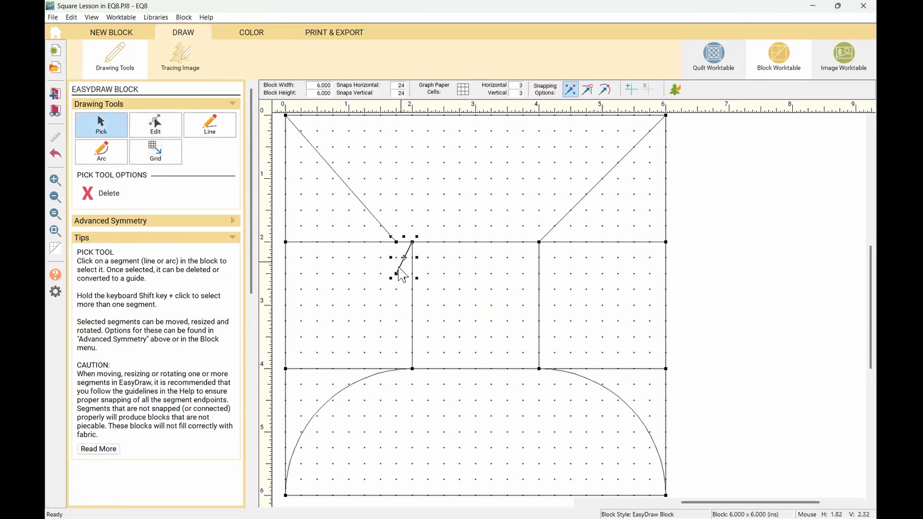
pyautogui.press('Delete')
# - Delete the misplaced upper-left diagonal and redraw it from 0, 0 to the centre patch's corner at 2, 2
pyautogui.click(389, 235)
pyautogui.press('Delete')
pyautogui.click(211, 130)
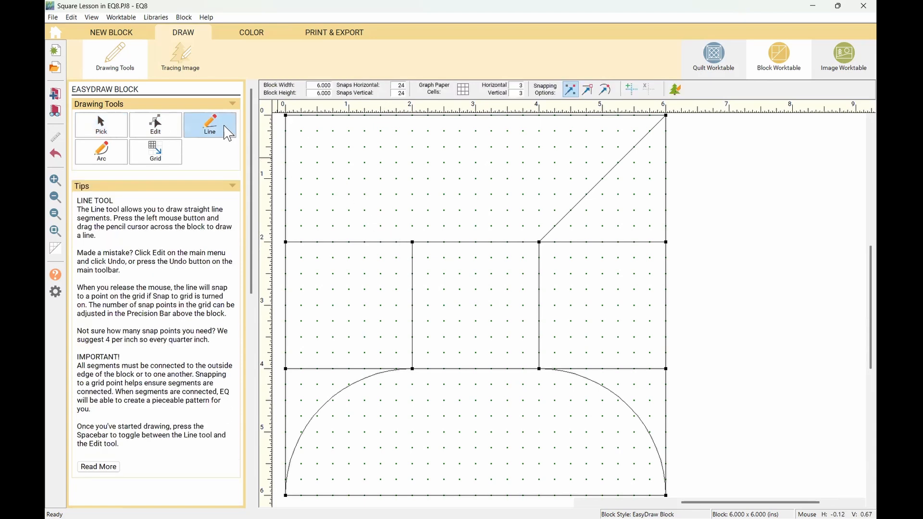
pyautogui.moveTo(294, 121)
pyautogui.mouseDown()
pyautogui.moveTo(389, 188)
pyautogui.moveTo(414, 240)
pyautogui.mouseUp()
pyautogui.doubleClick(317, 86)
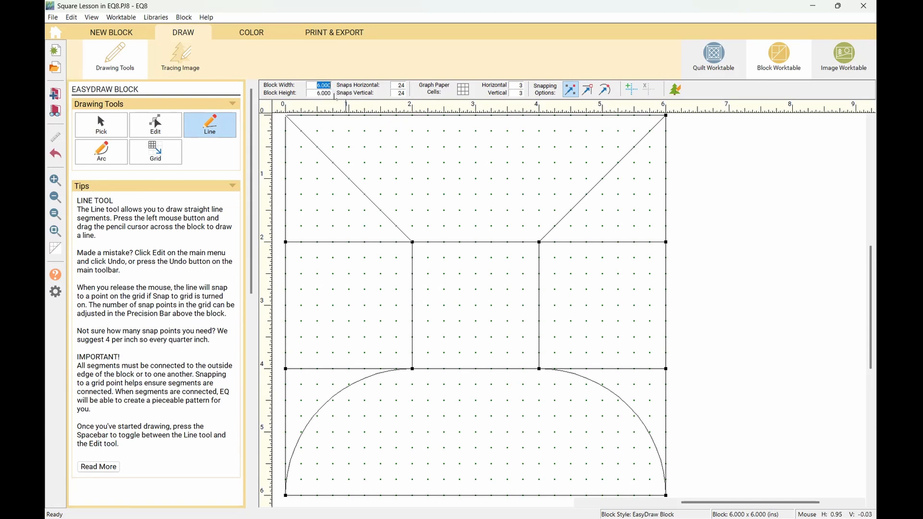
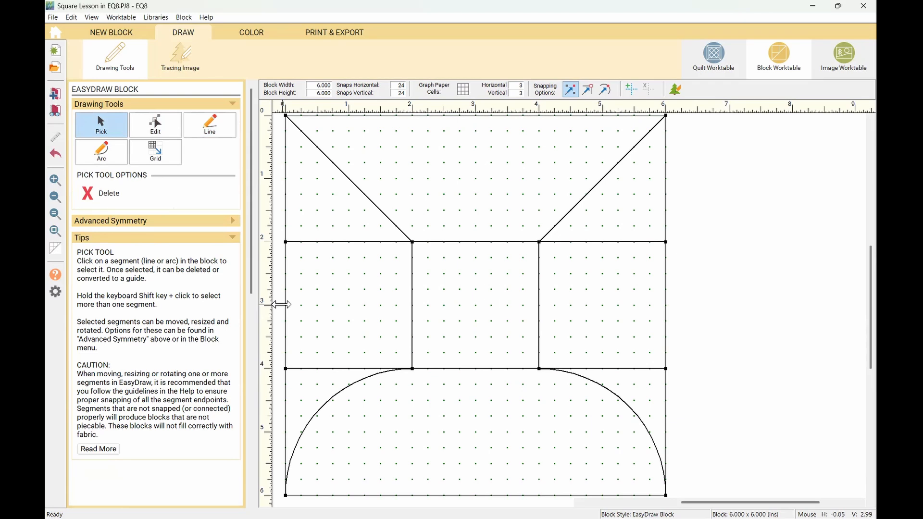
# - Squeeze all the selected block segments horizontally by moving the selection's left edge inward to 1 inch
pyautogui.moveTo(281, 305); pyautogui.dragTo(351, 318)
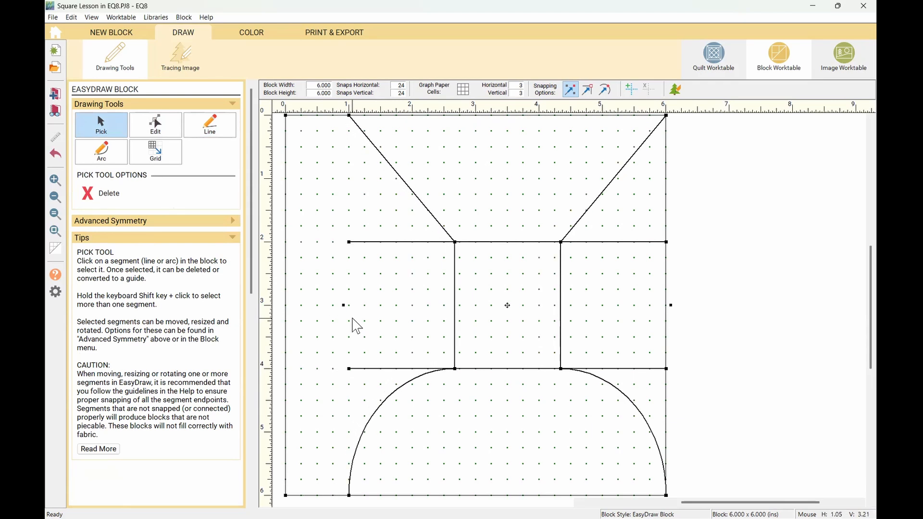
# - Squeeze all the selected block segments horizontally by moving the selection's right edge inward to 5 inches
pyautogui.moveTo(670, 305); pyautogui.dragTo(598, 312)
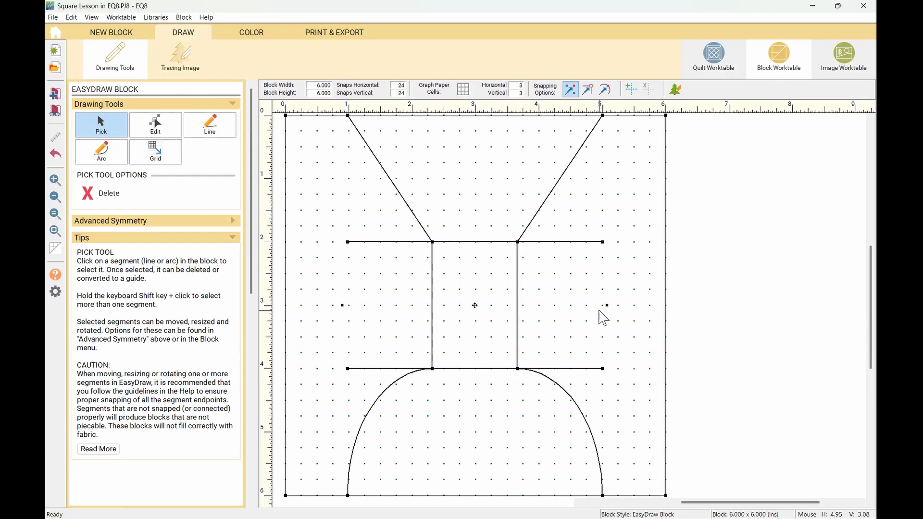
# - Try a vertical line from 5, 0 to 5, 6 with grid snapping off and snapping to drawing nodes on
pyautogui.click(211, 129)
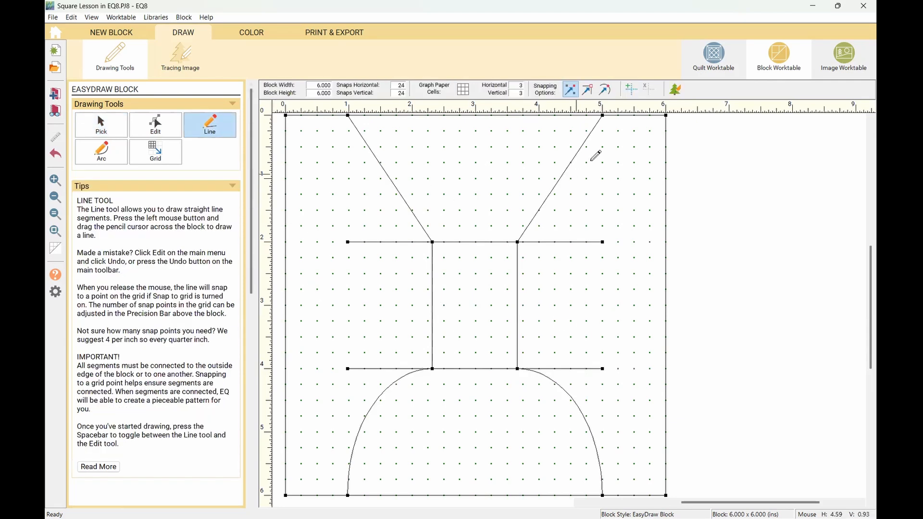
pyautogui.click(572, 87)
pyautogui.click(587, 90)
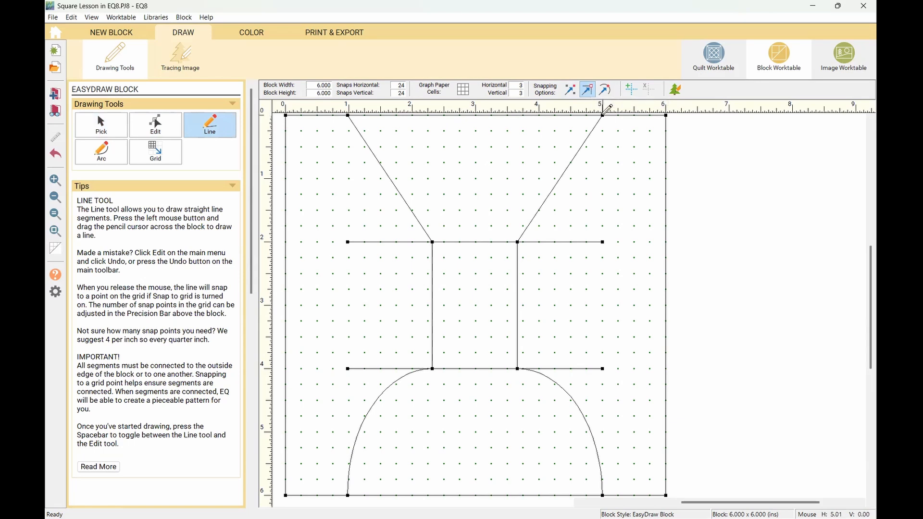
pyautogui.moveTo(603, 115); pyautogui.dragTo(602, 495)
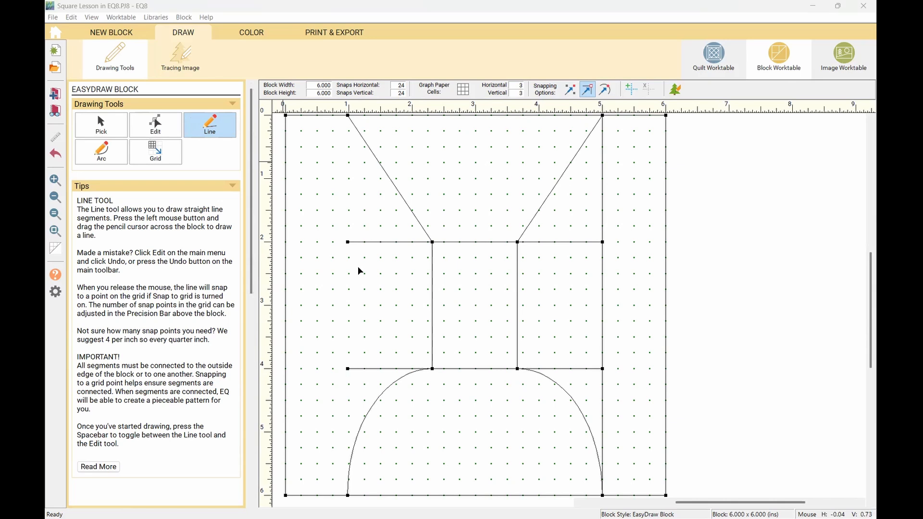
pyautogui.press('space')
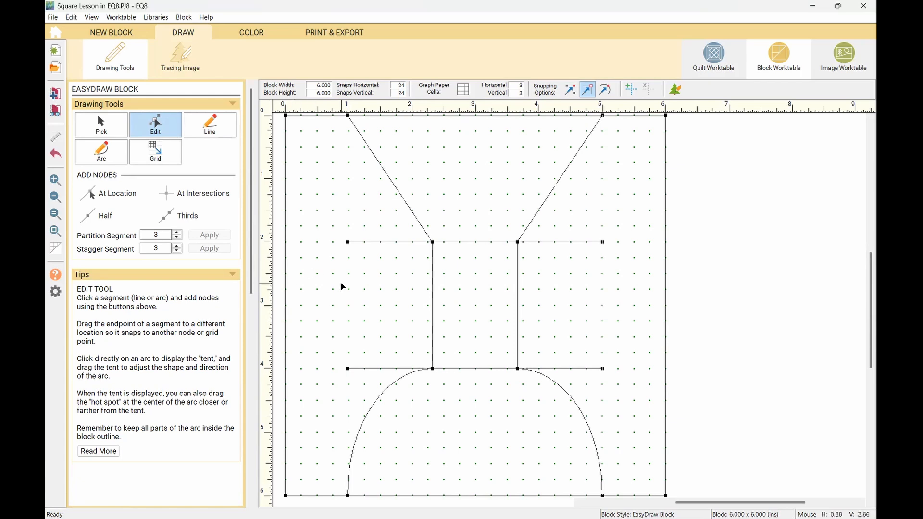
# - Select all the block segments again, restore snapping to grid points, and nudge the selection's left edge onto the 1-inch grid line
pyautogui.press('space')
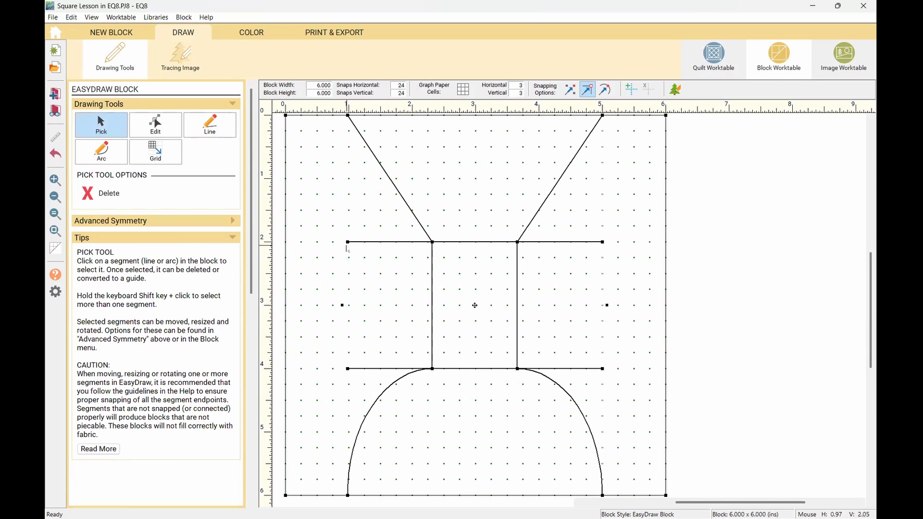
pyautogui.scroll(6, 346, 246)
pyautogui.scroll(1, 346, 249)
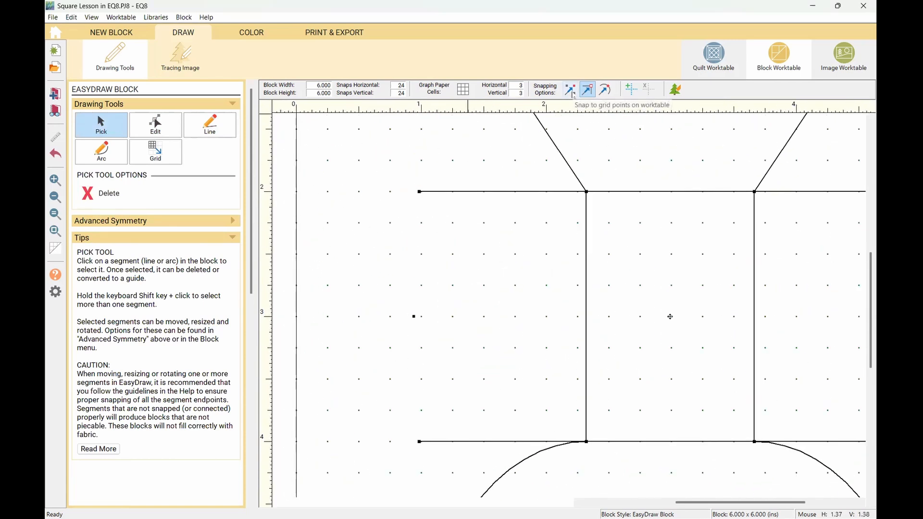
pyautogui.click(572, 91)
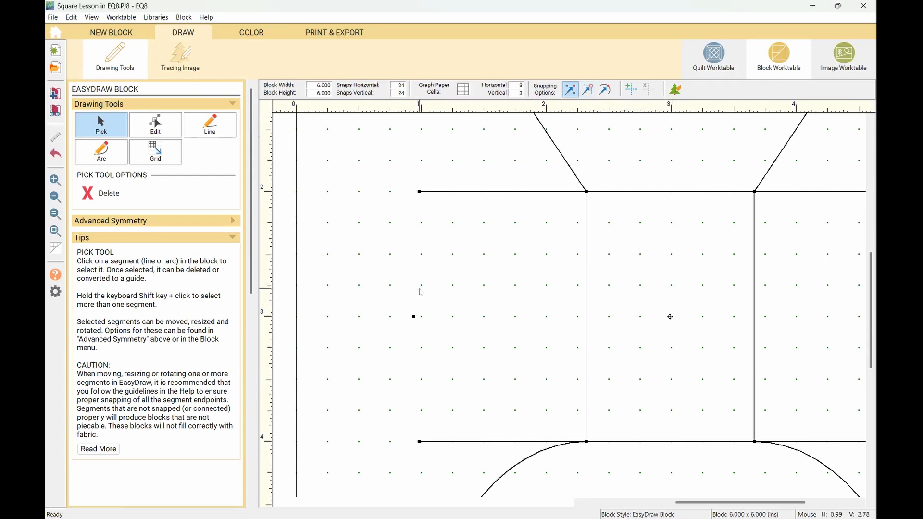
pyautogui.moveTo(411, 316); pyautogui.dragTo(415, 315)
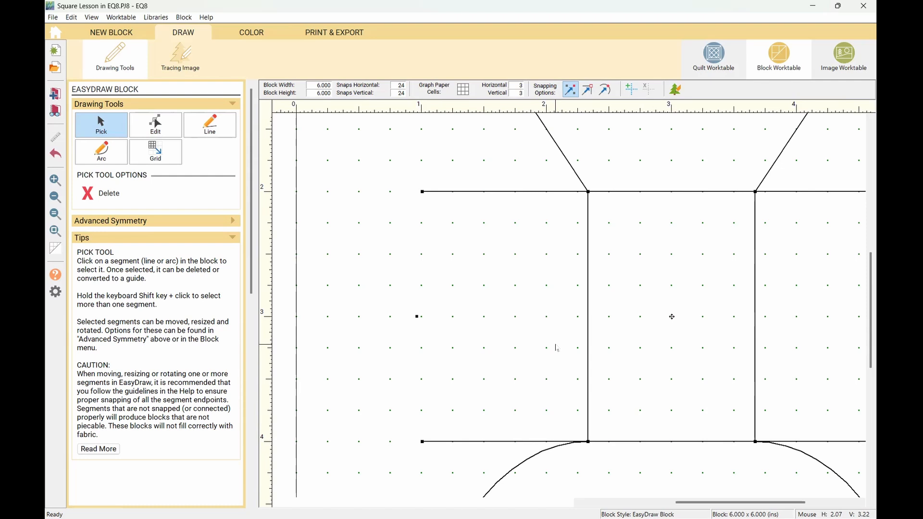
# - Stretch the selection's right edge outward and bring it back onto the 5-inch grid line, then check the arcs' lower ends
pyautogui.hscroll(4, 671, 317)
pyautogui.hscroll(-3, 555, 347)
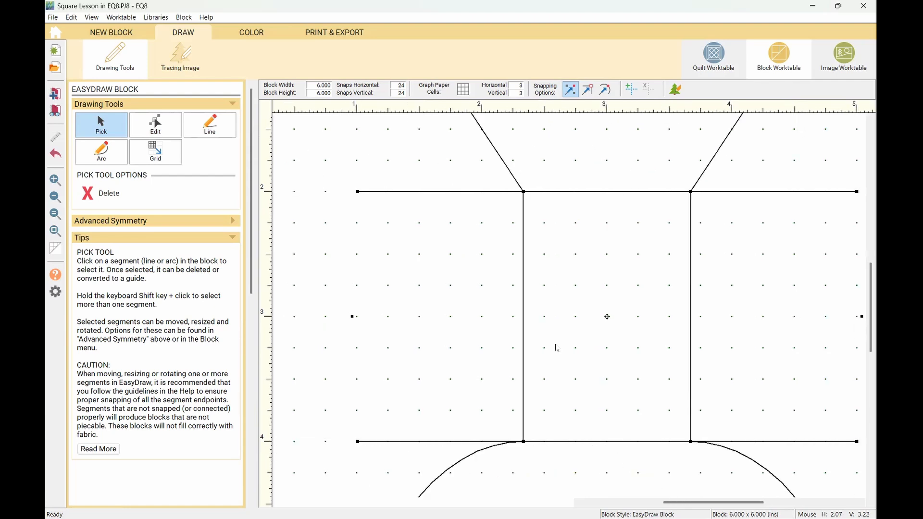
pyautogui.hscroll(2, 556, 347)
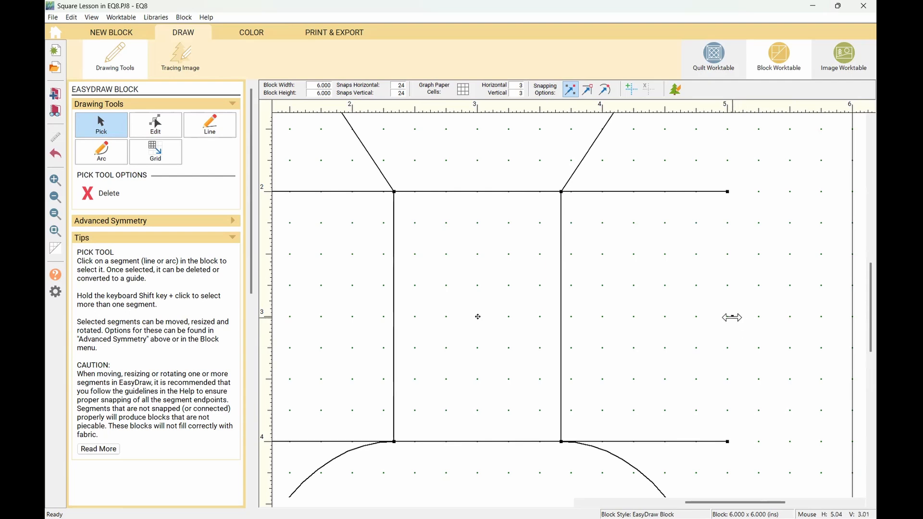
pyautogui.moveTo(731, 317); pyautogui.dragTo(758, 318)
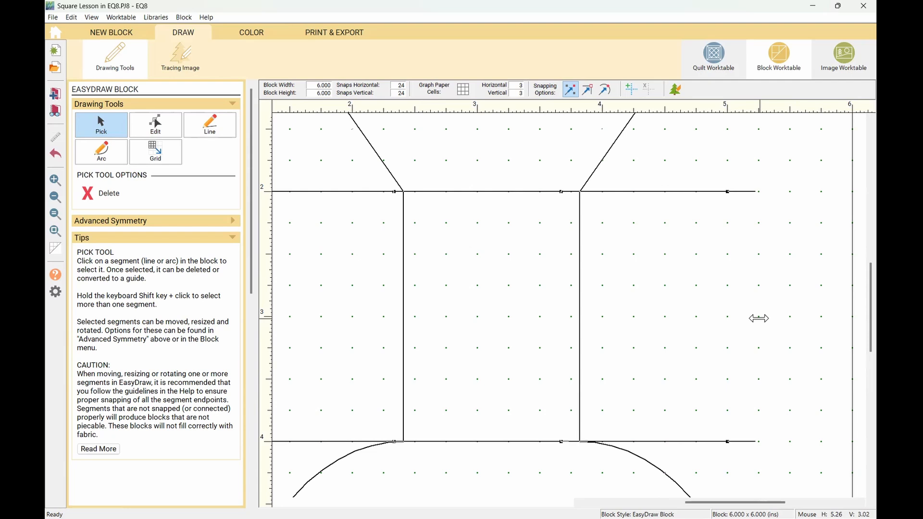
pyautogui.moveTo(758, 318); pyautogui.dragTo(730, 319)
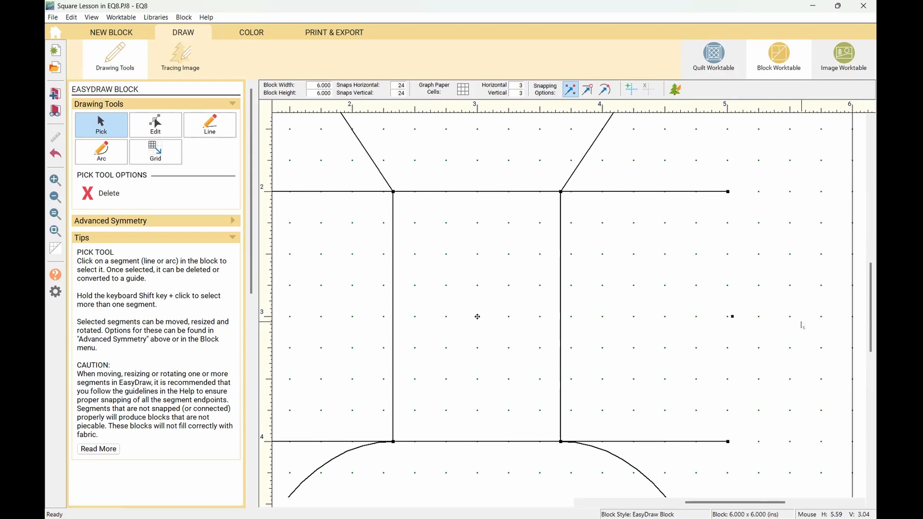
pyautogui.scroll(-5, 521, 324)
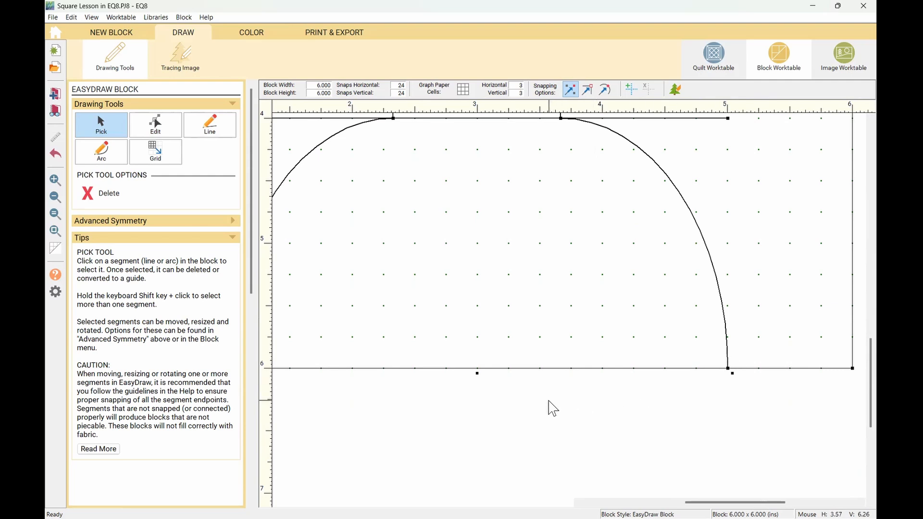
pyautogui.hscroll(-4, 521, 399)
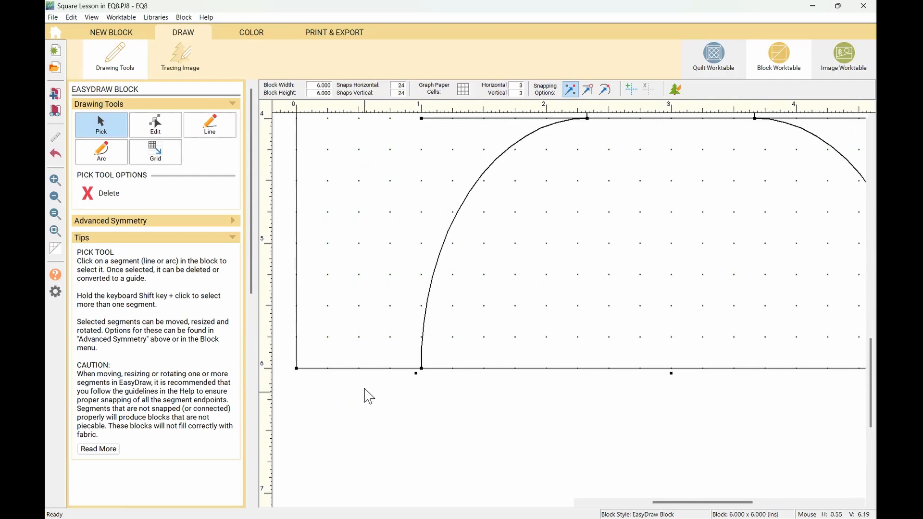
pyautogui.scroll(-1, 448, 366)
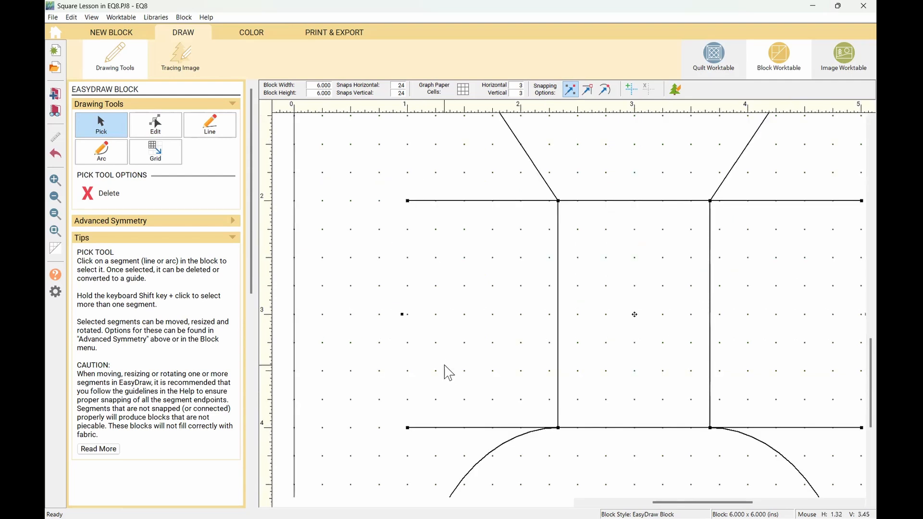
pyautogui.scroll(-2, 444, 365)
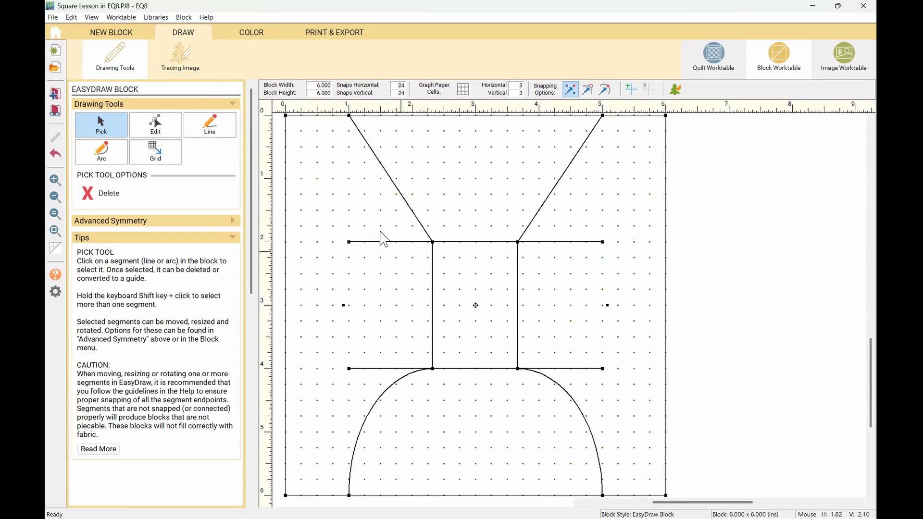
# - Draw two vertical lines across the full block height, from 1, 0 to 1, 6 and from 5, 0 to 5, 6
pyautogui.click(234, 135)
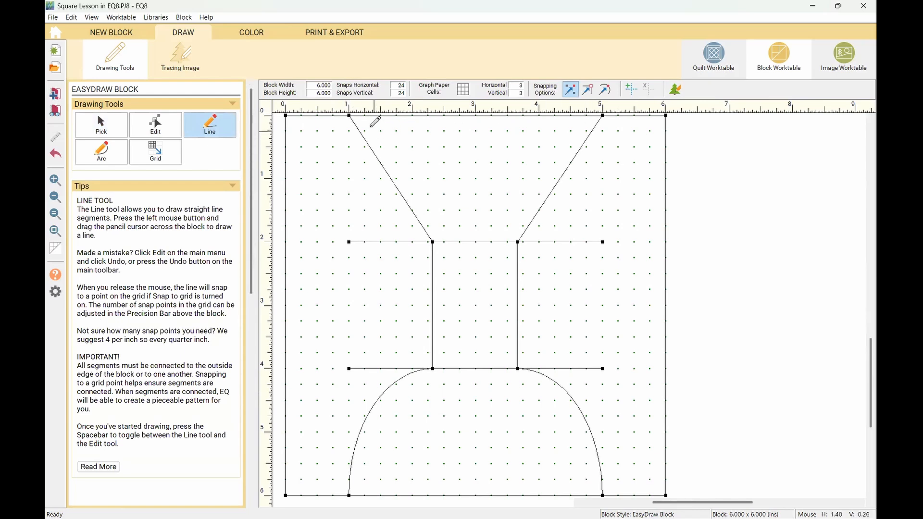
pyautogui.moveTo(349, 116); pyautogui.dragTo(350, 499)
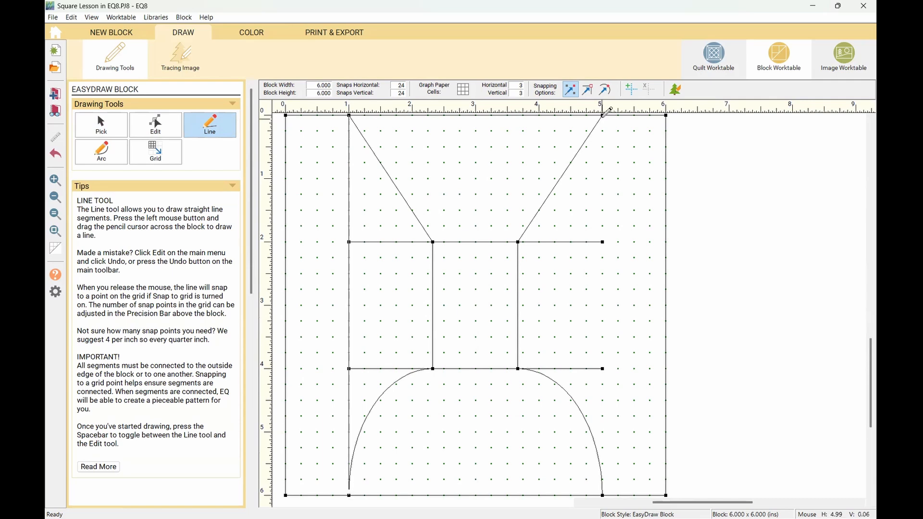
pyautogui.moveTo(603, 115); pyautogui.dragTo(603, 495)
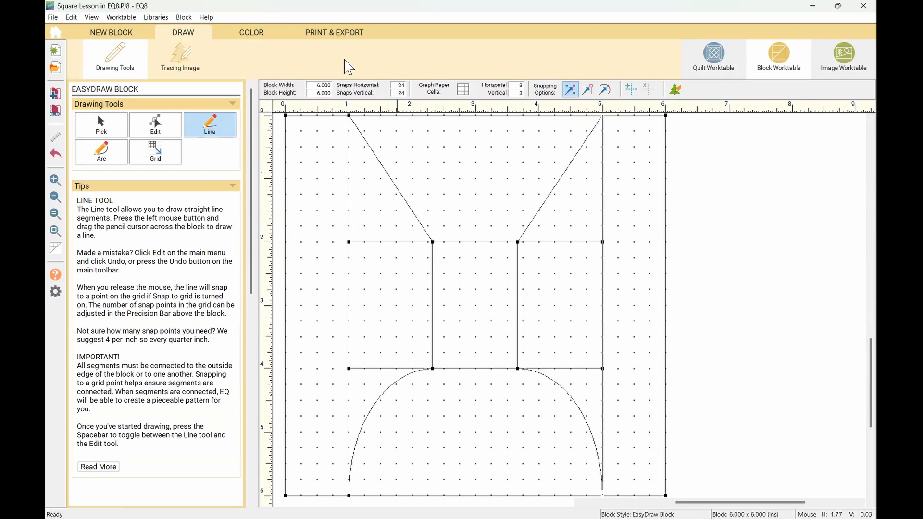
# - Color the two outer side strips with the dark red fabric and the two upper triangles with the dotted purple fabric
pyautogui.click(250, 39)
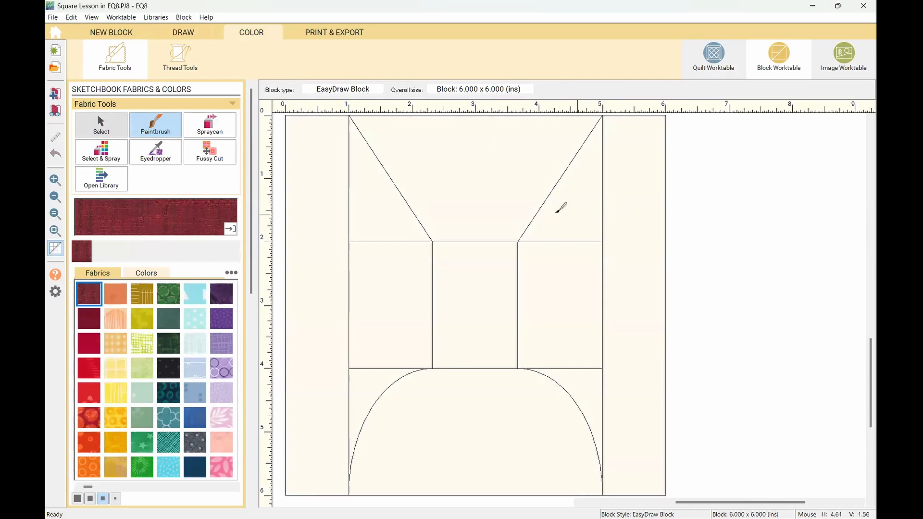
pyautogui.click(652, 214)
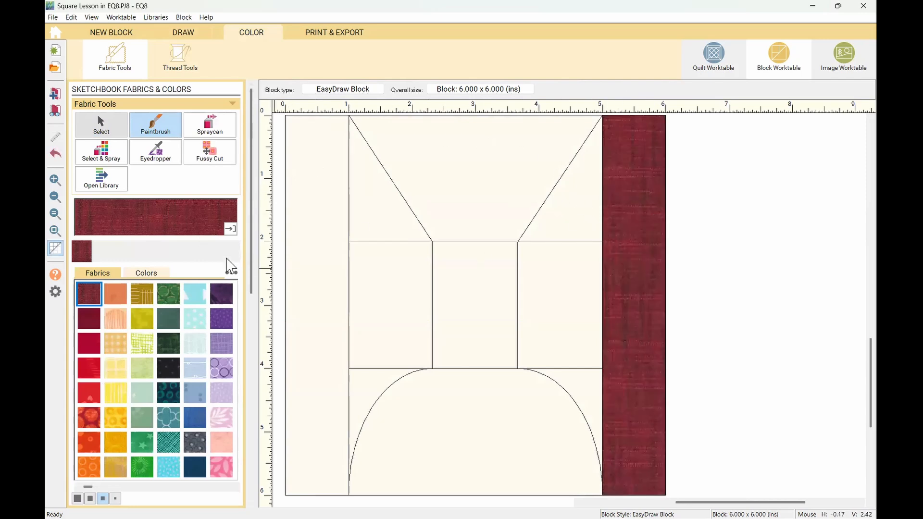
pyautogui.click(317, 258)
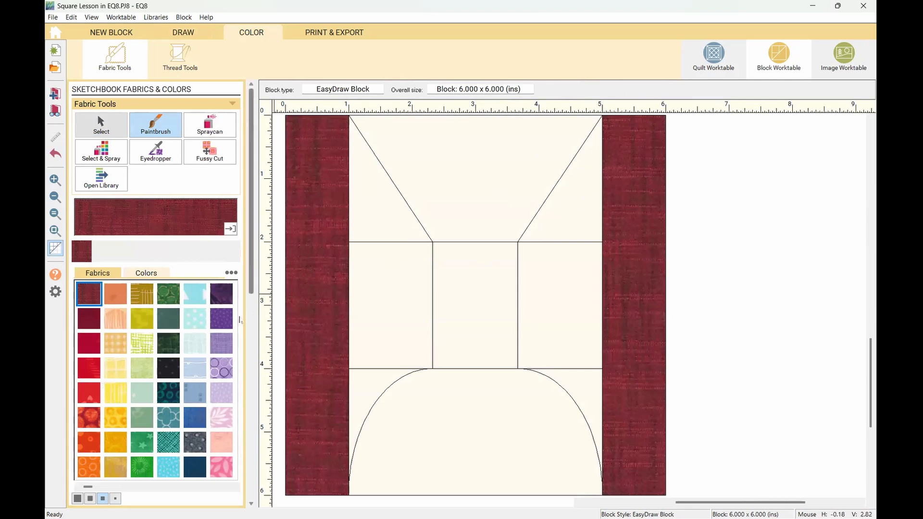
pyautogui.click(221, 318)
pyautogui.click(377, 209)
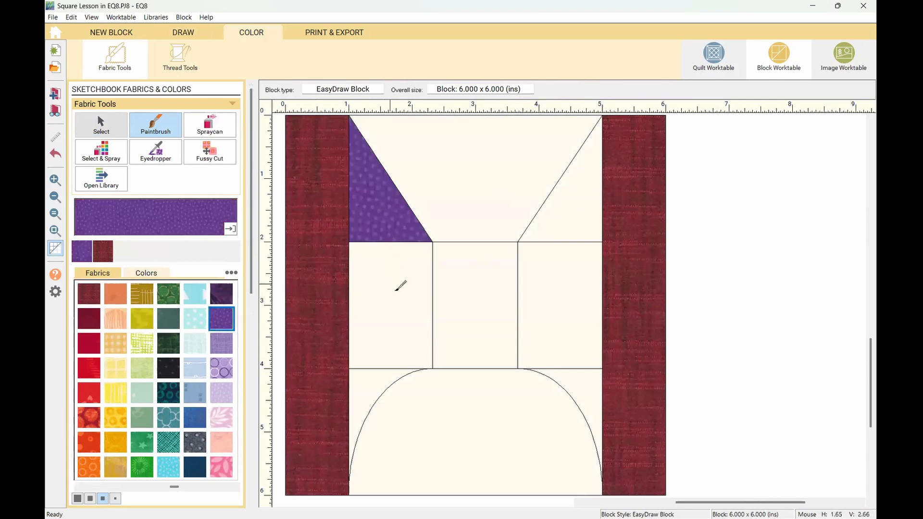
pyautogui.click(572, 208)
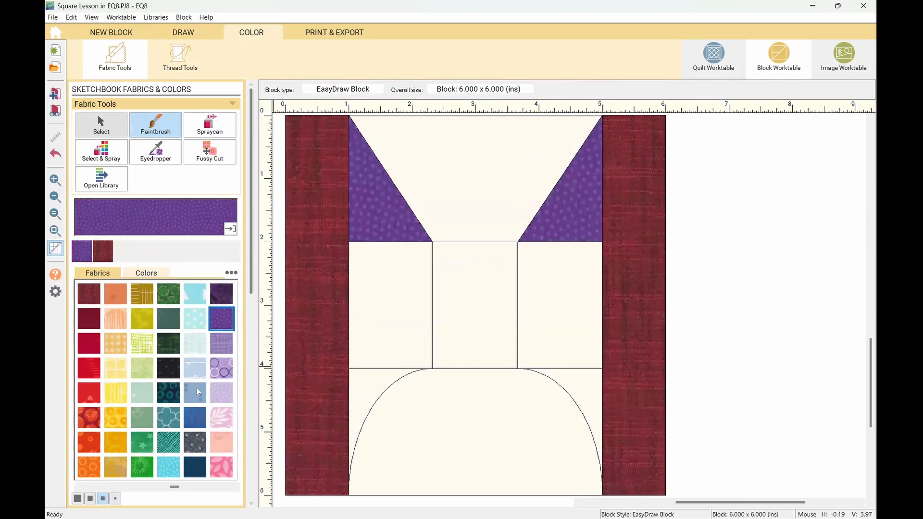
# - Color the two corner pieces outside the lower arcs pale lavender and the two middle side patches with dotted aqua fabric
pyautogui.click(222, 393)
pyautogui.click(368, 392)
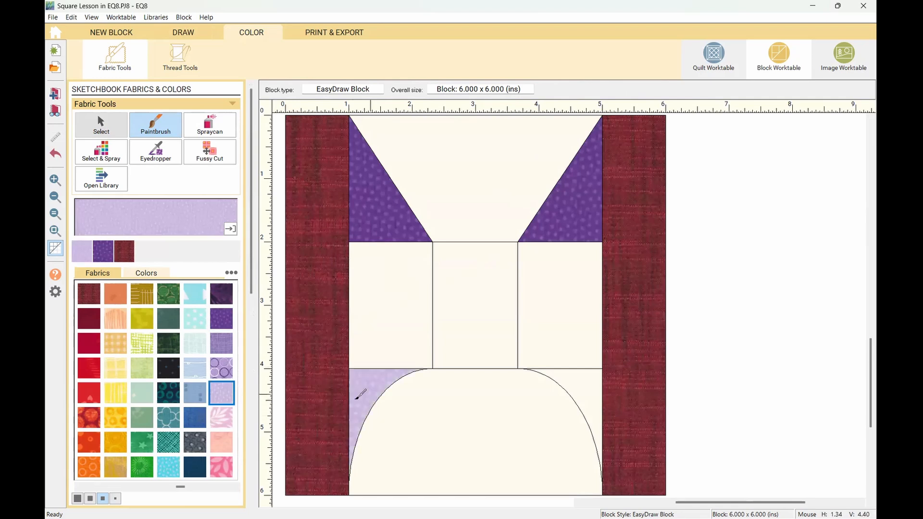
pyautogui.click(596, 383)
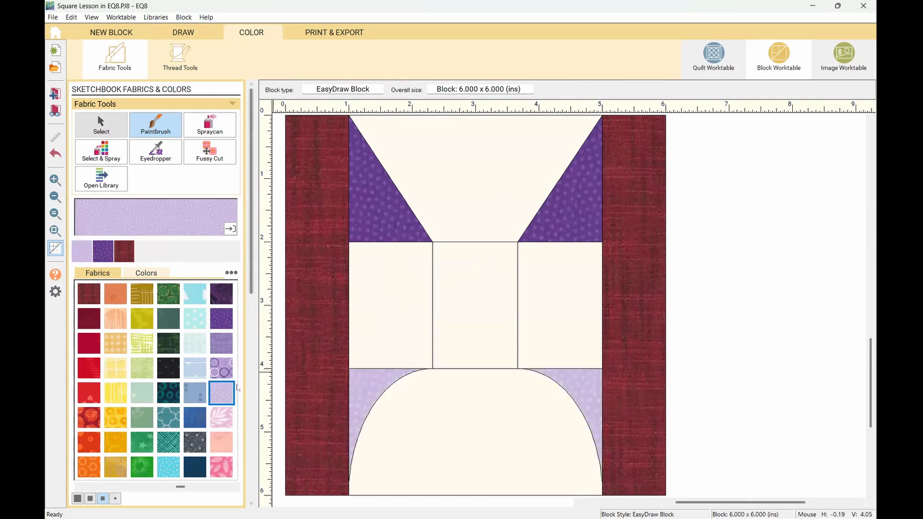
pyautogui.click(199, 323)
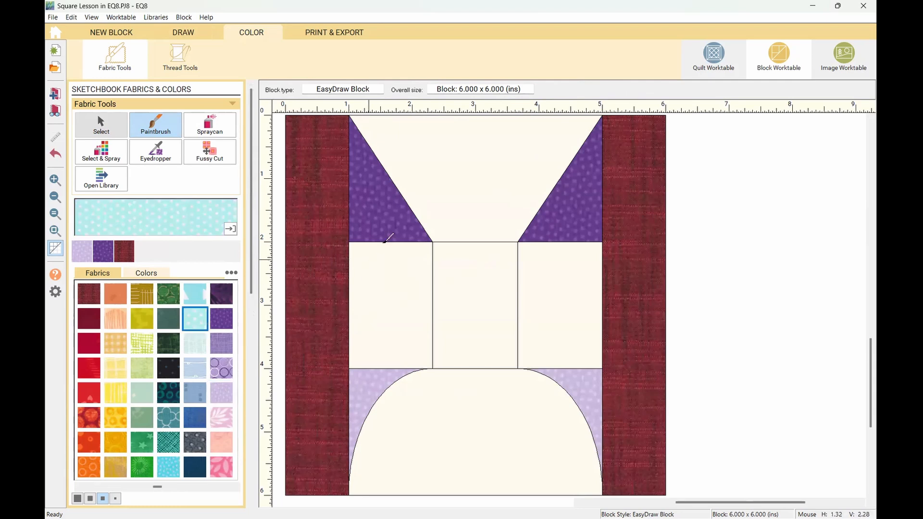
pyautogui.click(402, 271)
pyautogui.click(552, 293)
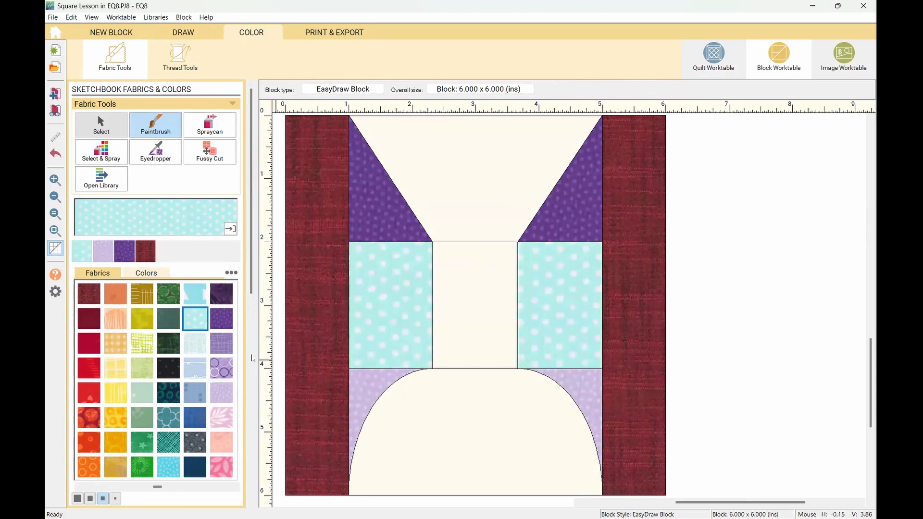
# - Color the upper middle patch gray-green, the centre patch with the dark teal circle fabric, and the lower arch with the lavender circle fabric
pyautogui.click(169, 320)
pyautogui.click(462, 180)
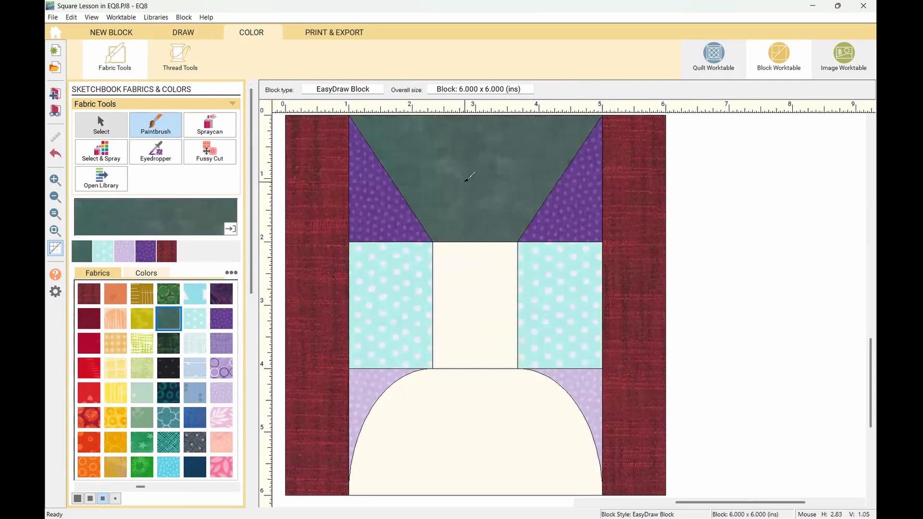
pyautogui.click(169, 396)
pyautogui.click(478, 317)
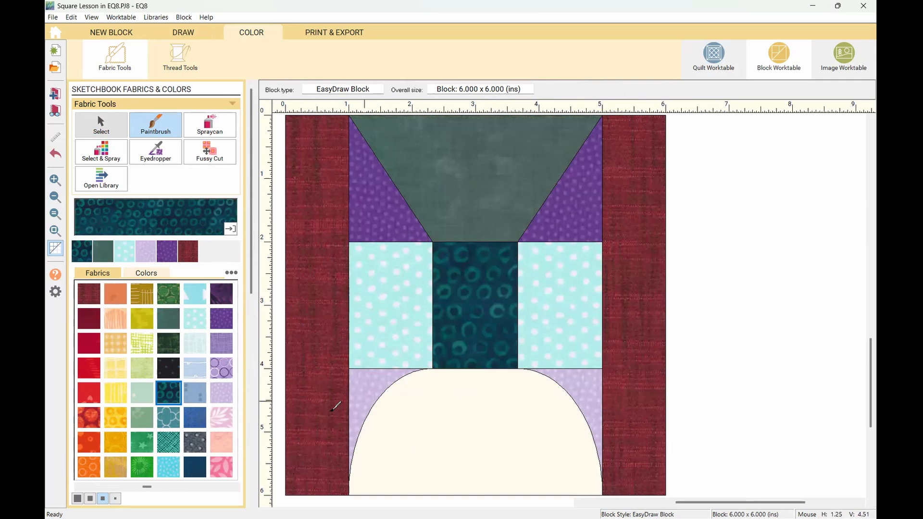
pyautogui.click(221, 369)
pyautogui.click(501, 423)
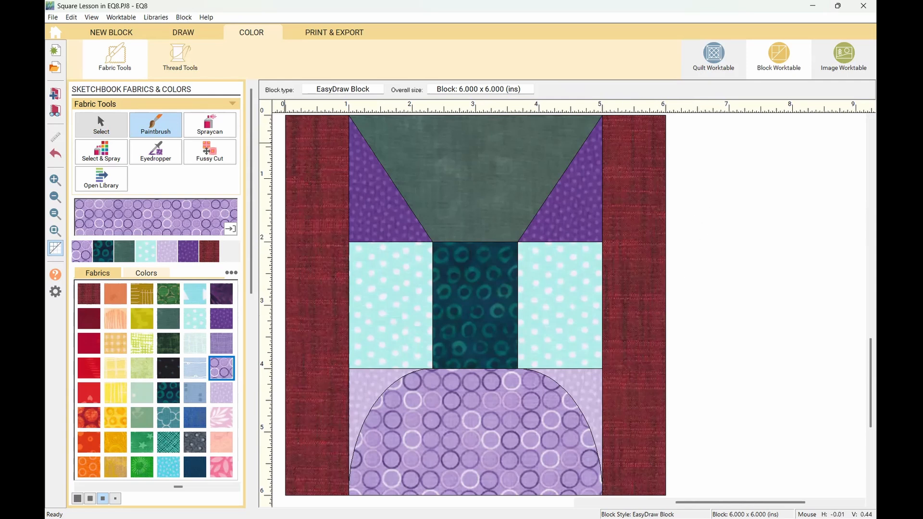
# - Draw a horizontal line from 0.75, 1.25 to 2.25, 1.25 across the upper-left triangle, and return to coloring the block
pyautogui.click(189, 34)
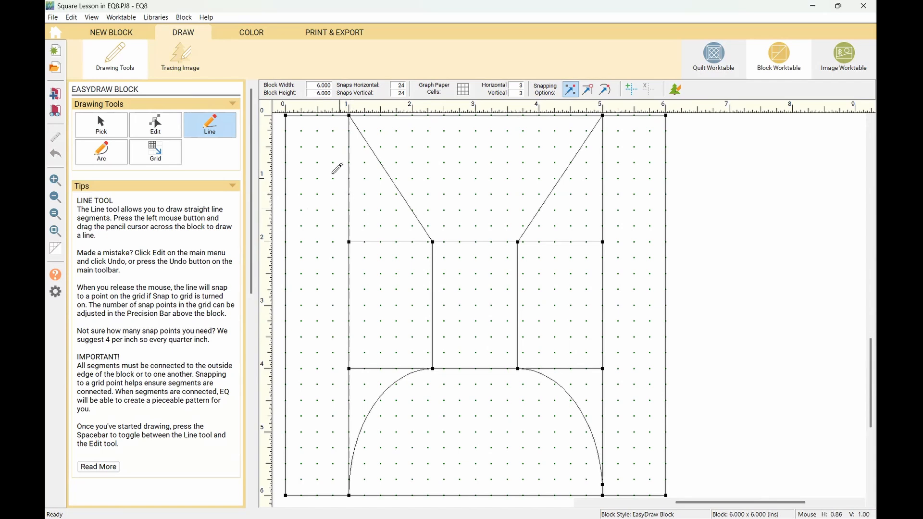
pyautogui.click(209, 129)
pyautogui.moveTo(333, 194); pyautogui.dragTo(428, 194)
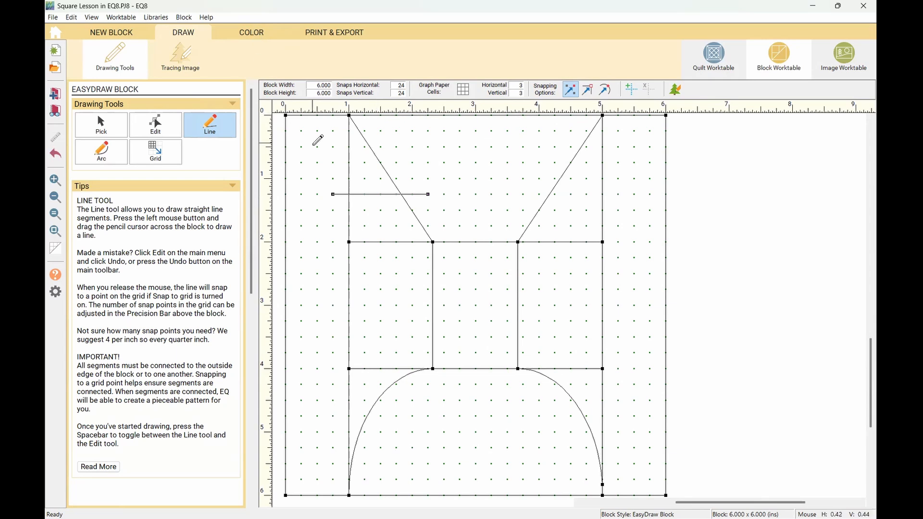
pyautogui.click(257, 33)
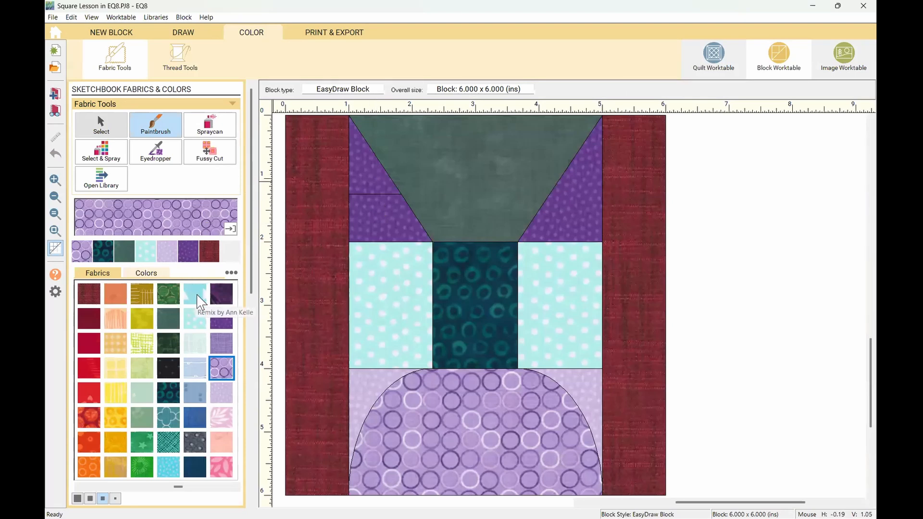
# - Color the upper section of the divided upper-left triangle with the dark green fabric
pyautogui.click(168, 342)
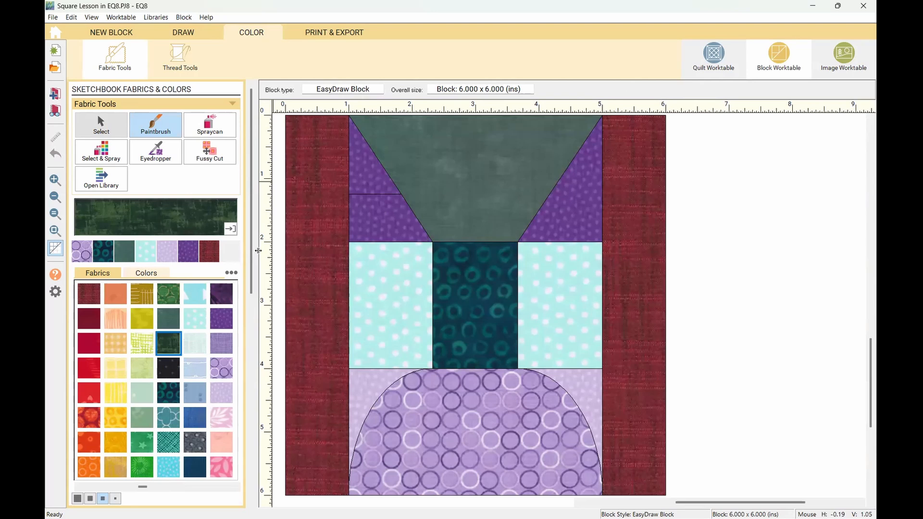
pyautogui.click(381, 174)
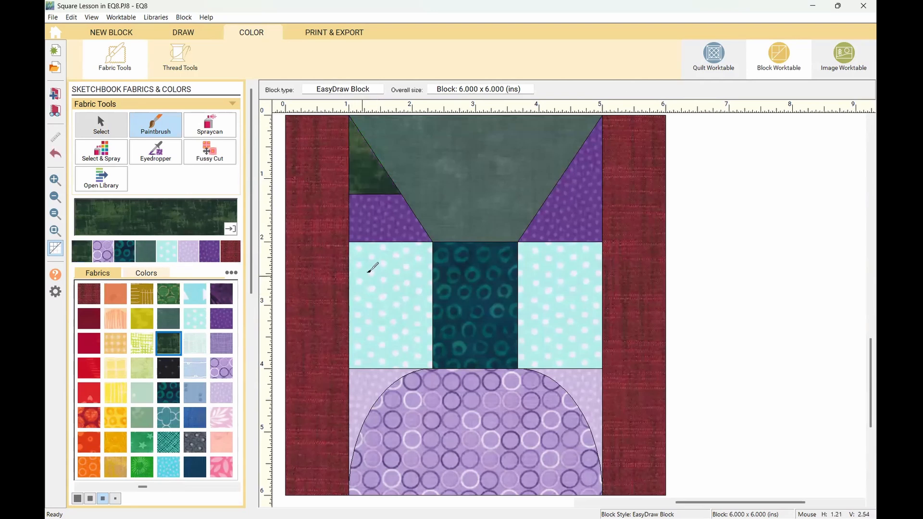
# - Return to drawing the block and turn off snapping to grid points
pyautogui.click(191, 36)
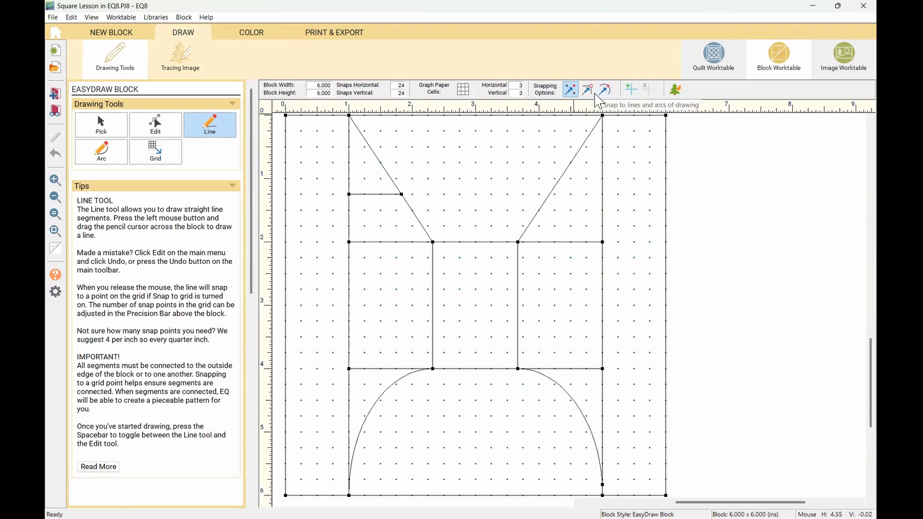
pyautogui.click(570, 90)
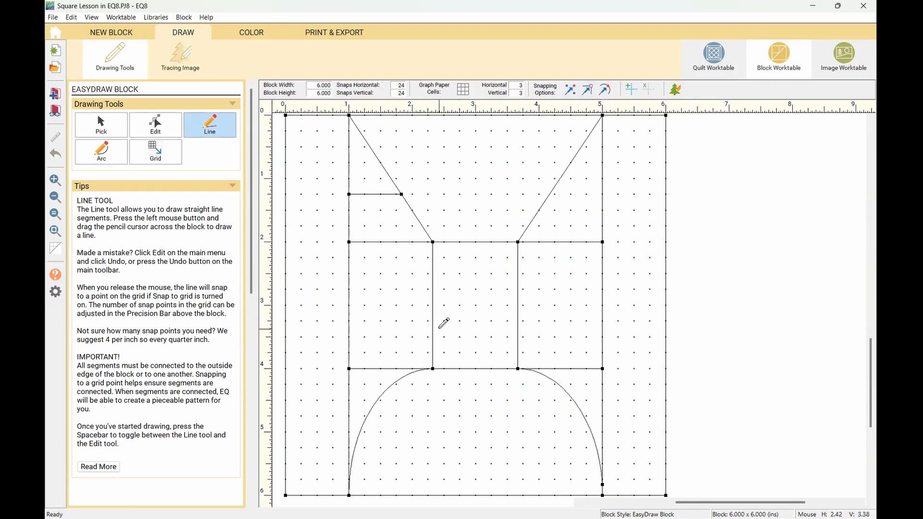
# - Delete the uncolored 6.000 x 6.000 block with the curved side arcs from the project sketchbook's blocks
pyautogui.click(56, 114)
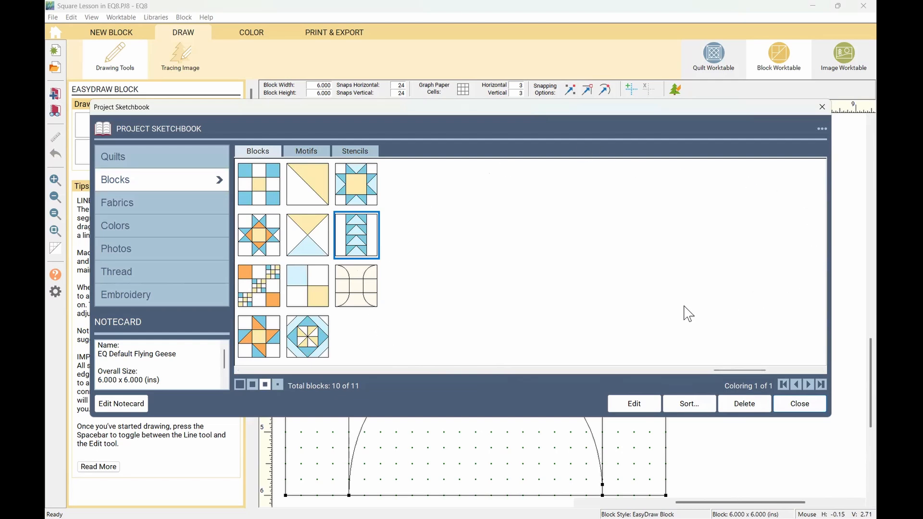
pyautogui.click(359, 297)
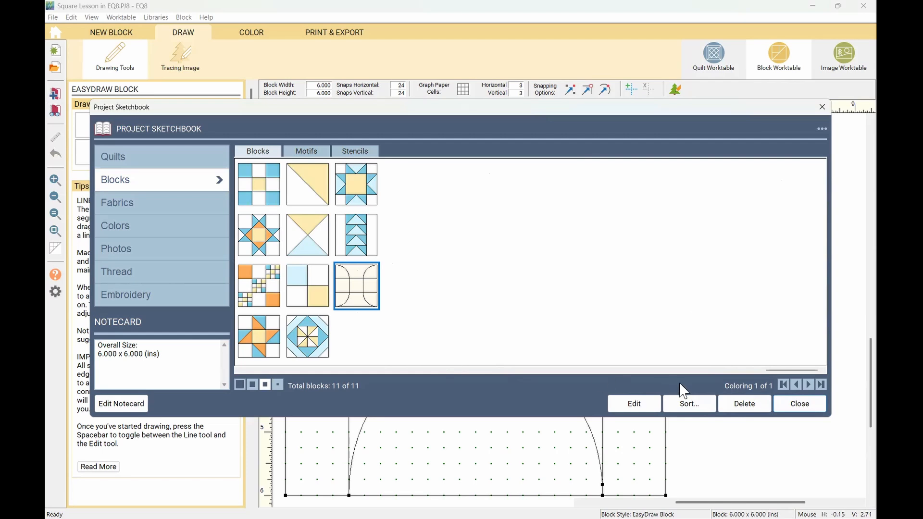
pyautogui.click(744, 406)
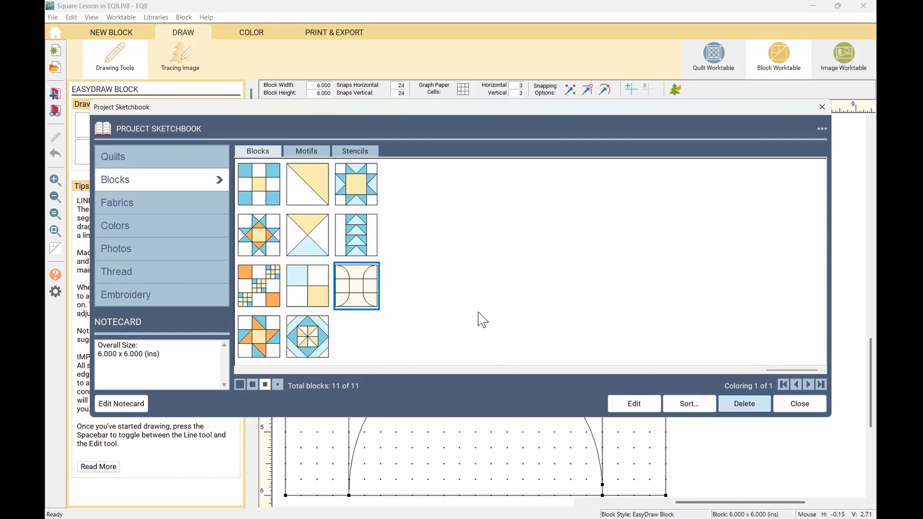
# - Delete the uncolored block with the curved side seams from the Project Sketchbook and close the sketchbook
pyautogui.click(440, 290)
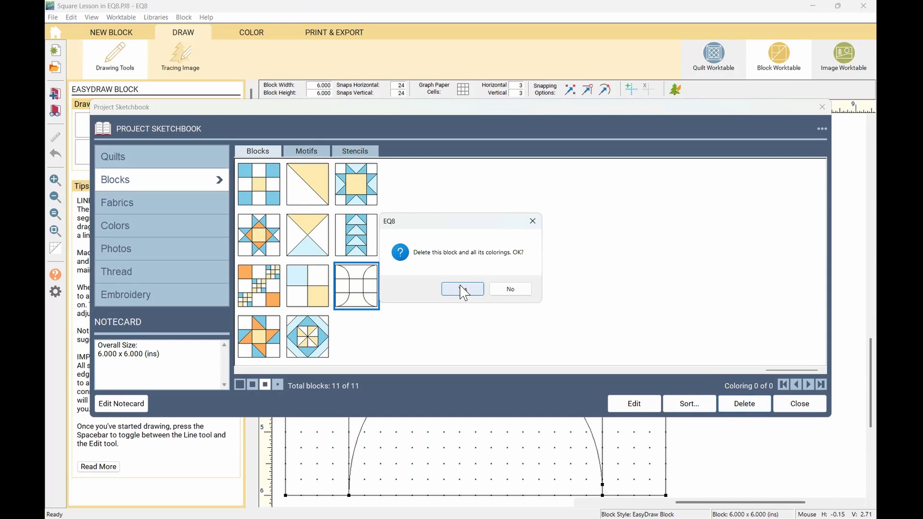
pyautogui.press('Return')
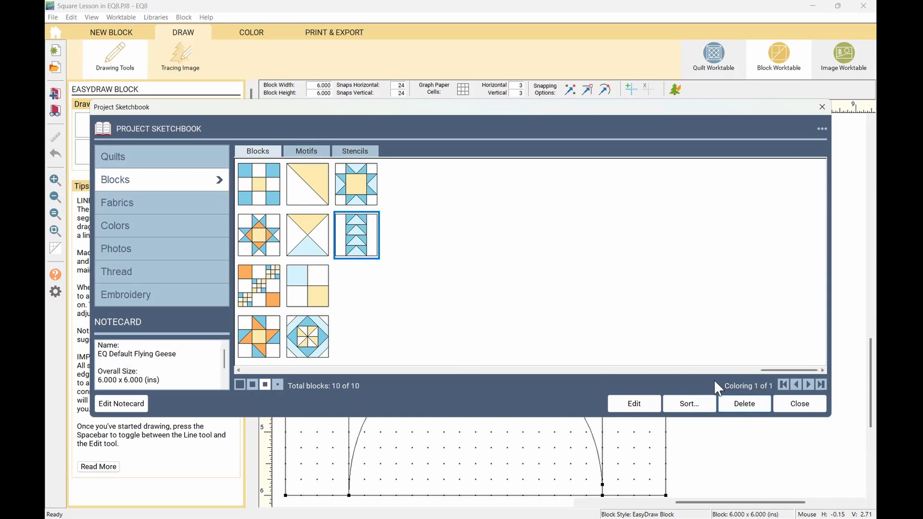
pyautogui.click(794, 404)
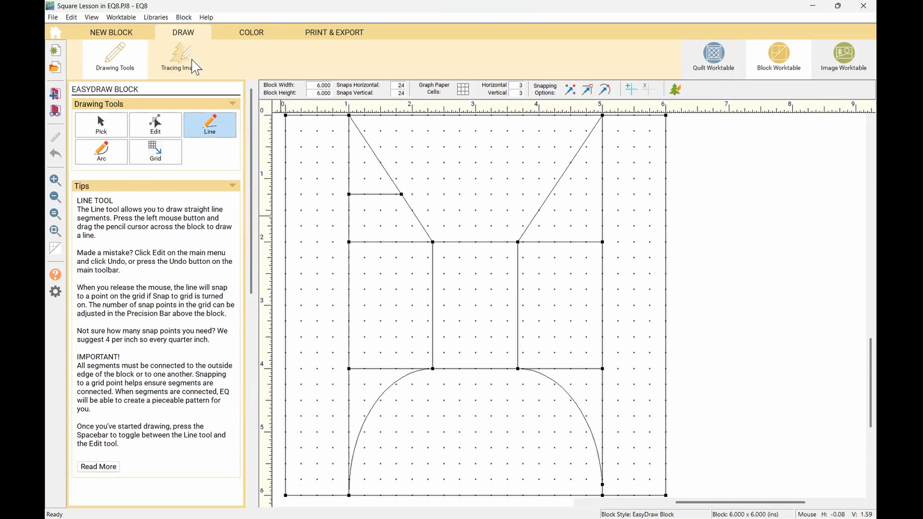
# - Start a new Applique drawing of the Block style in place of the EasyDraw block
pyautogui.click(131, 32)
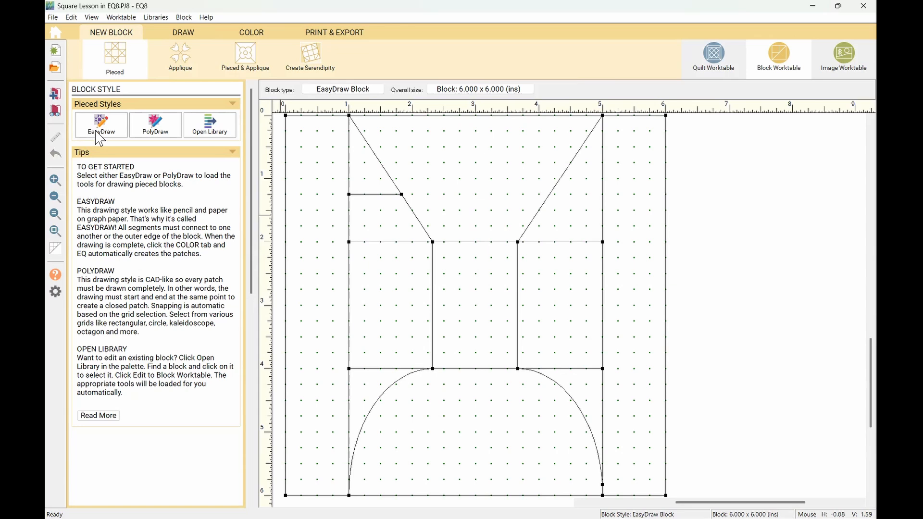
pyautogui.click(186, 66)
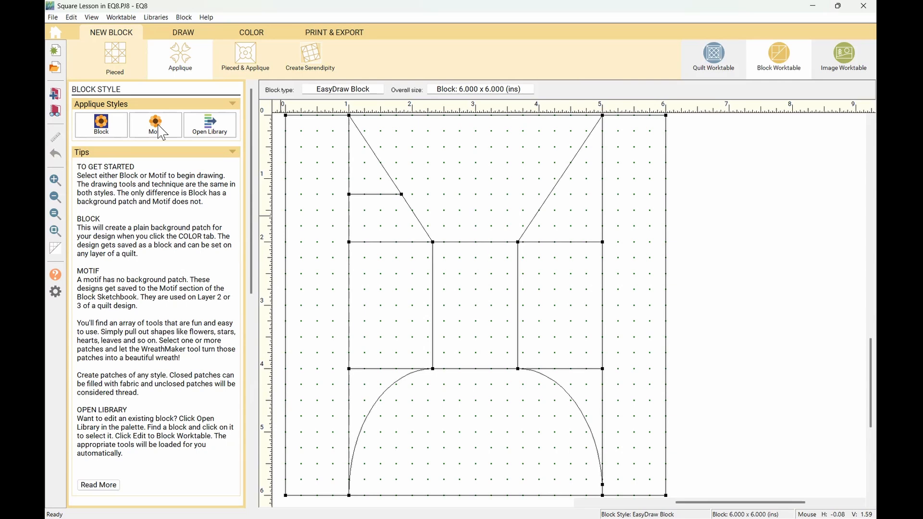
pyautogui.click(102, 129)
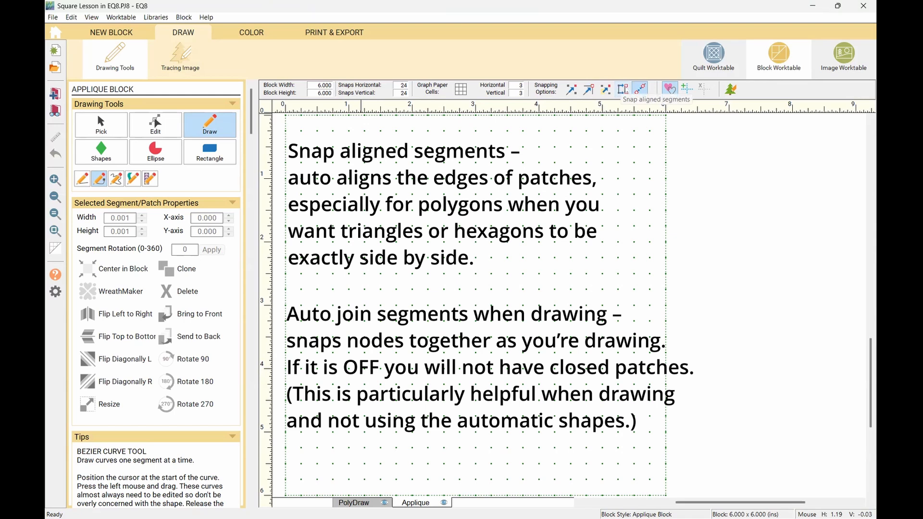
pyautogui.click(623, 91)
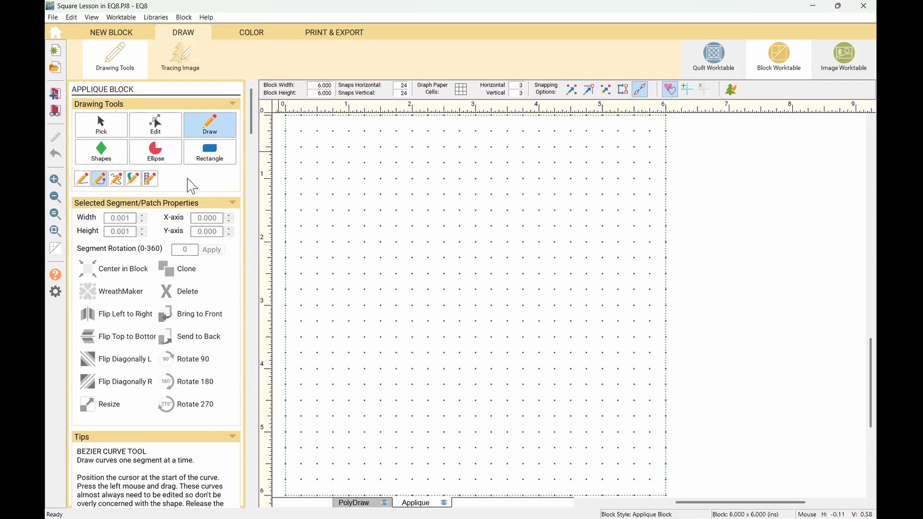
# - Look through the options of the Shapes, Ellipse and Rectangle drawing tools
pyautogui.click(111, 160)
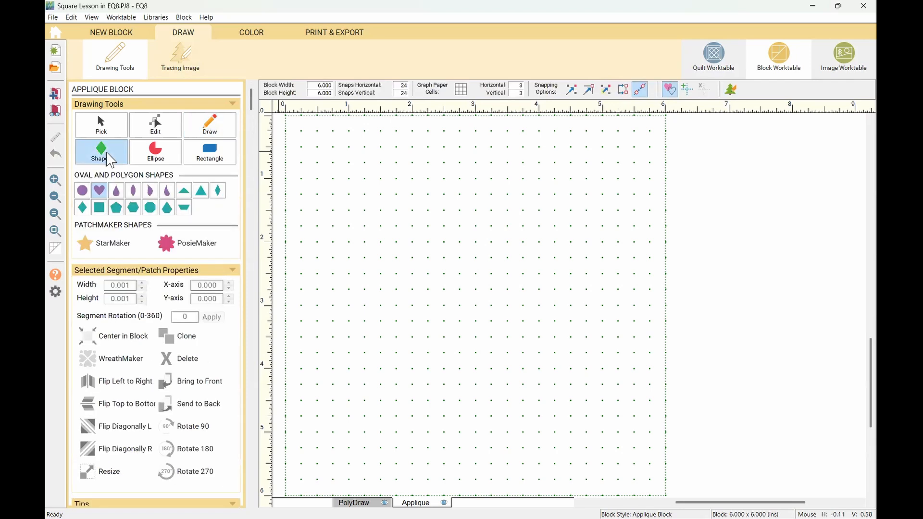
pyautogui.click(151, 155)
pyautogui.click(212, 152)
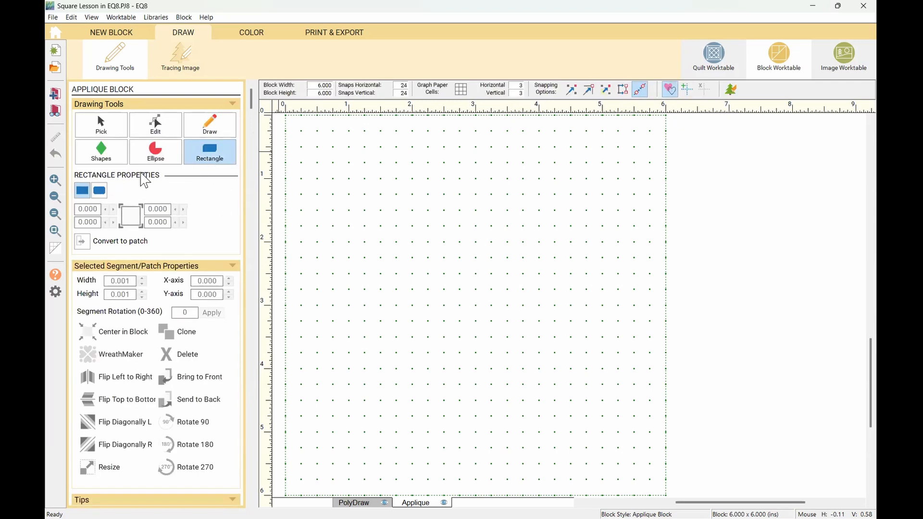
# - Draw a leaf-shaped patch about 1.79 by 1.73 inches slanting down from the block's upper-left corner
pyautogui.click(102, 157)
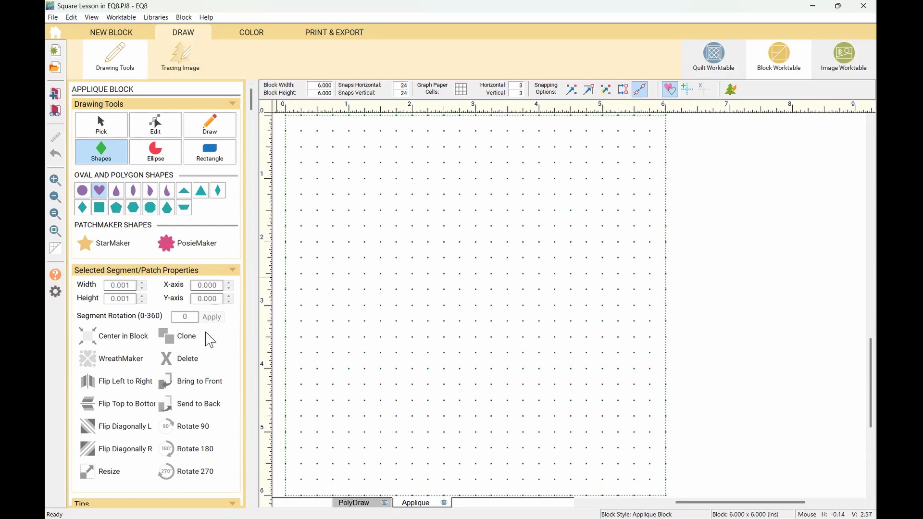
pyautogui.click(134, 192)
pyautogui.moveTo(315, 164)
pyautogui.mouseDown()
pyautogui.moveTo(389, 215)
pyautogui.moveTo(428, 272)
pyautogui.mouseUp()
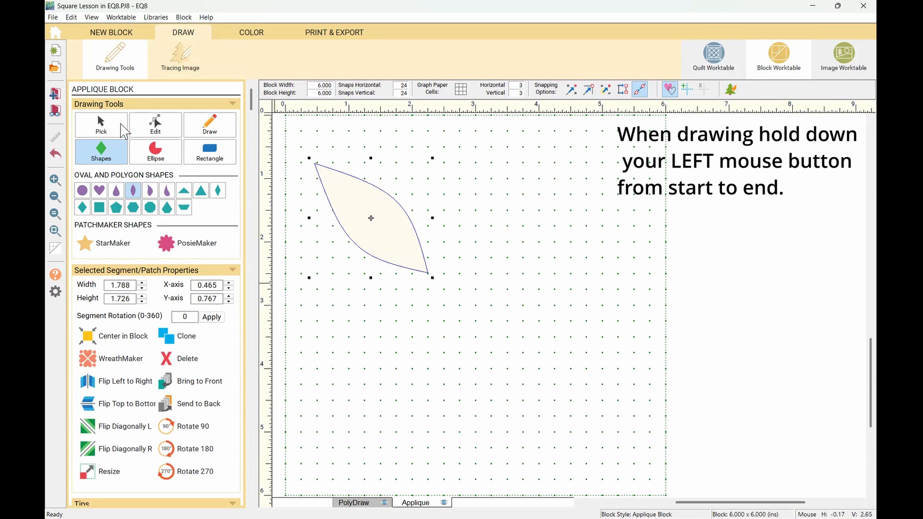
# - Clone the leaf patch and flip the copy left to right and top to bottom
pyautogui.click(113, 128)
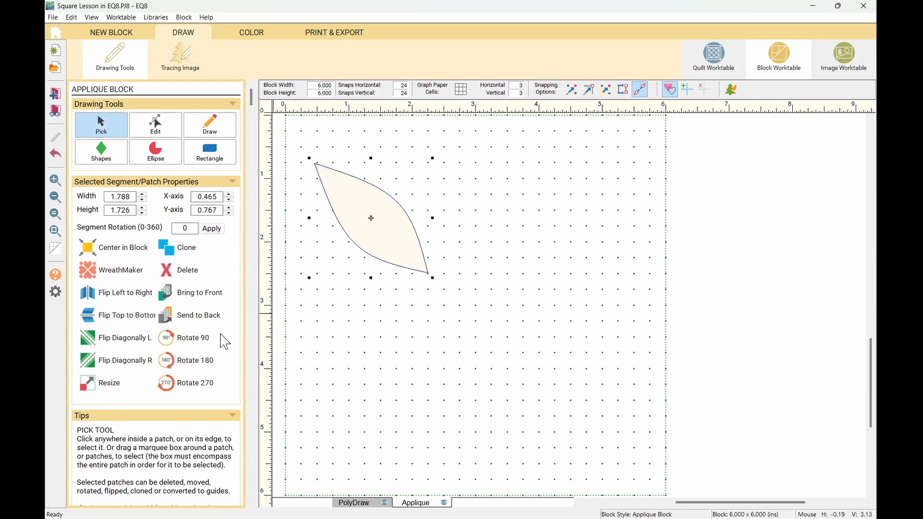
pyautogui.click(178, 253)
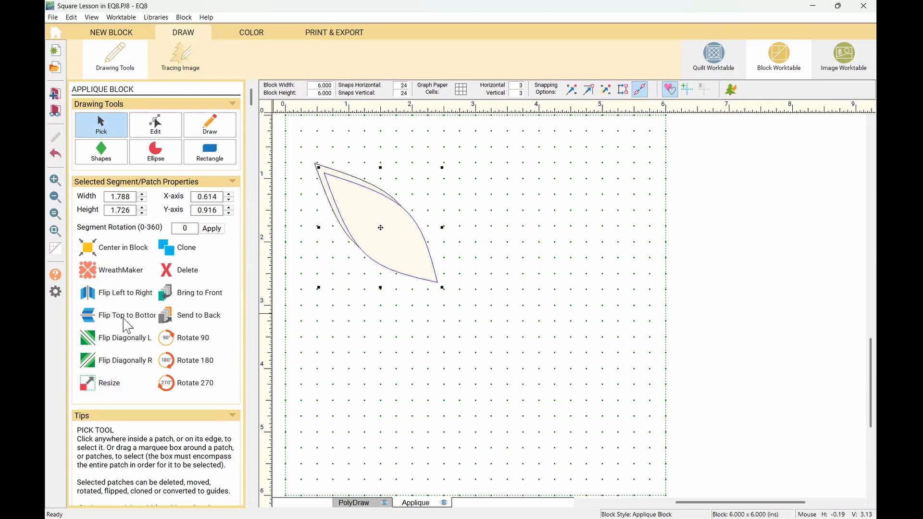
pyautogui.click(121, 301)
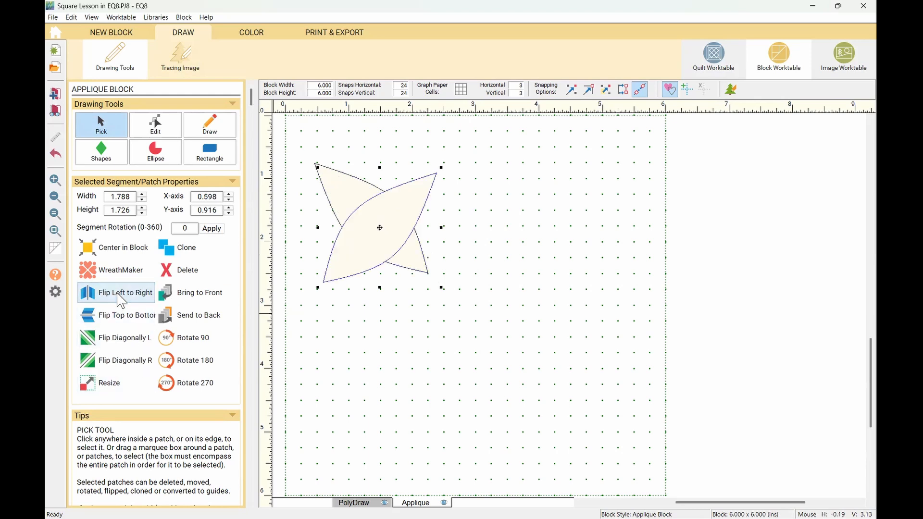
pyautogui.click(123, 317)
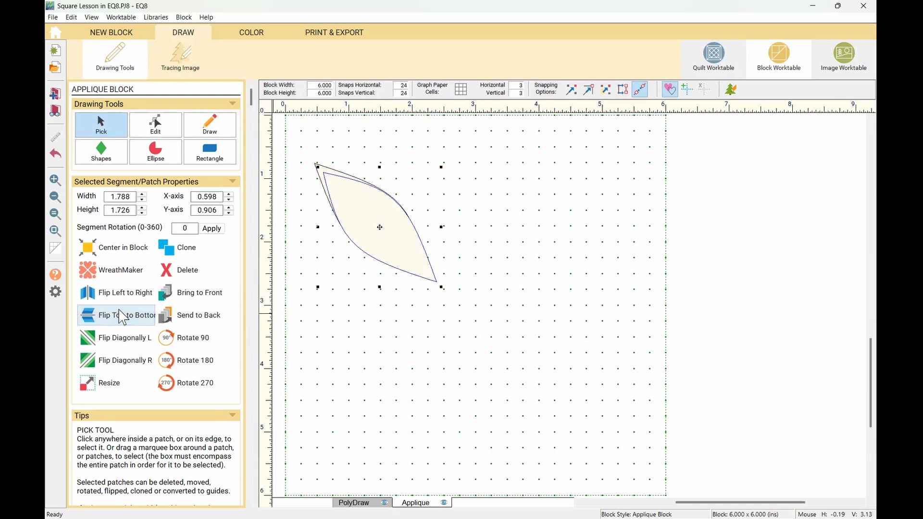
# - Move the cloned leaf into the lower-right part of the block and rotate it 45 degrees clockwise
pyautogui.moveTo(377, 226); pyautogui.dragTo(517, 364)
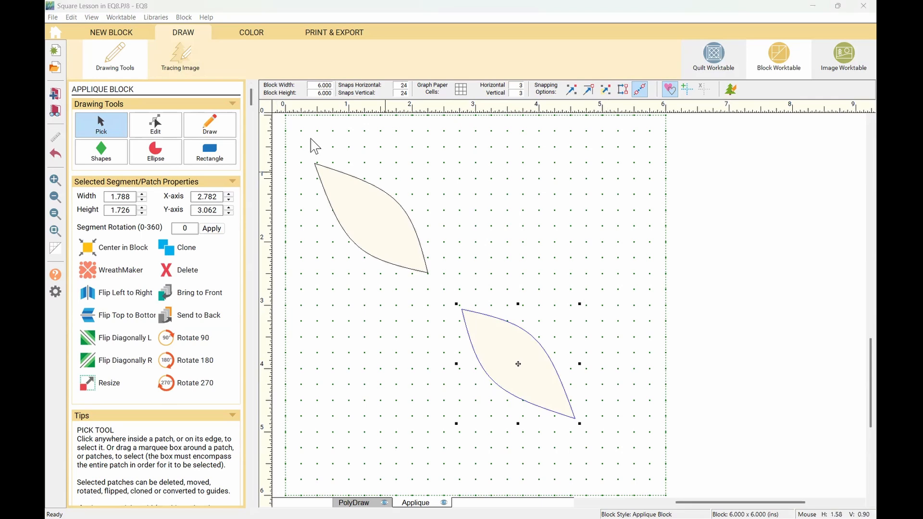
pyautogui.rightClick(491, 335)
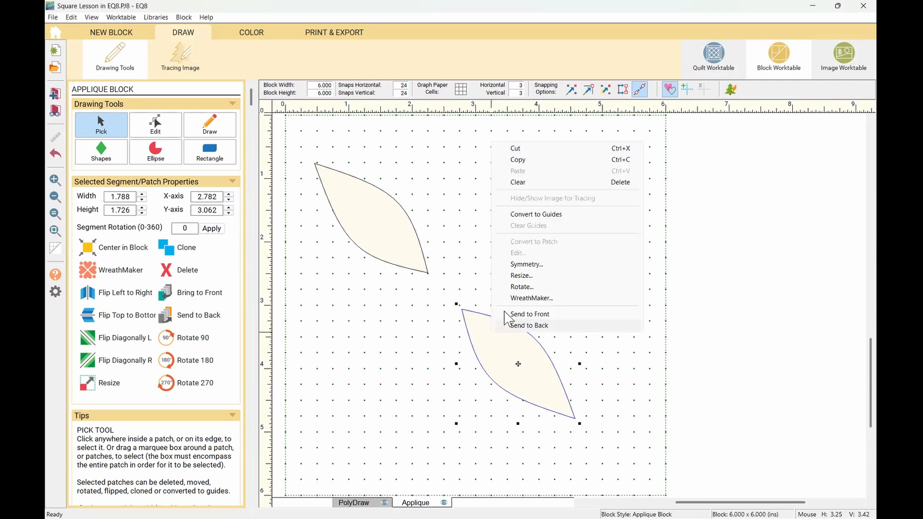
pyautogui.click(519, 287)
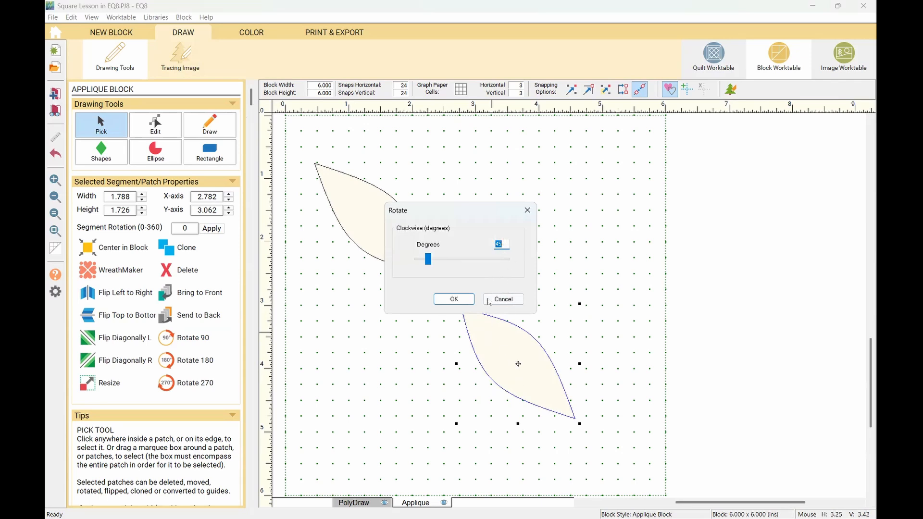
pyautogui.click(457, 302)
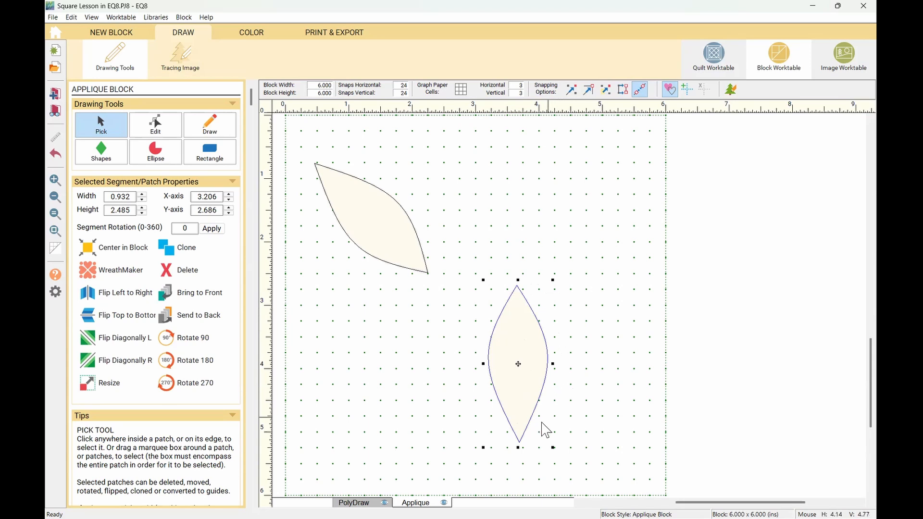
# - Examine the Rotate and Resize settings for the cloned leaf, keeping its angle and 100% size
pyautogui.rightClick(507, 335)
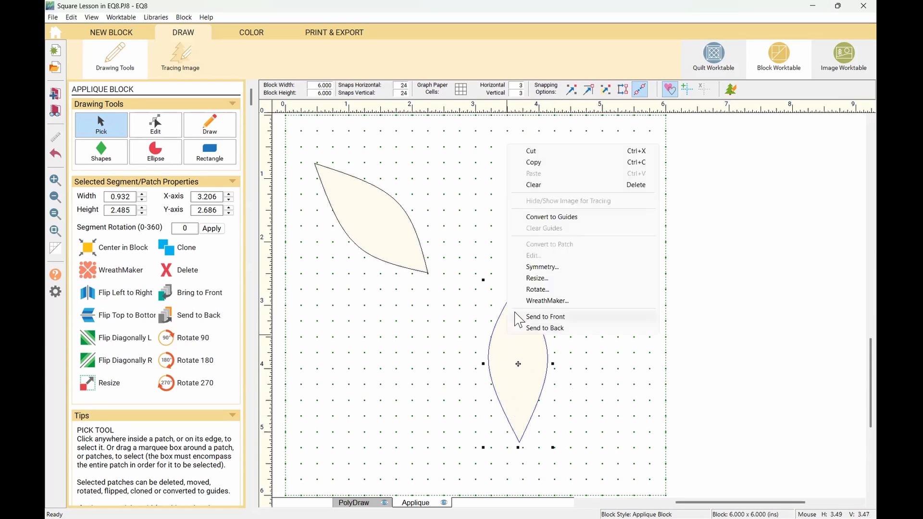
pyautogui.click(529, 289)
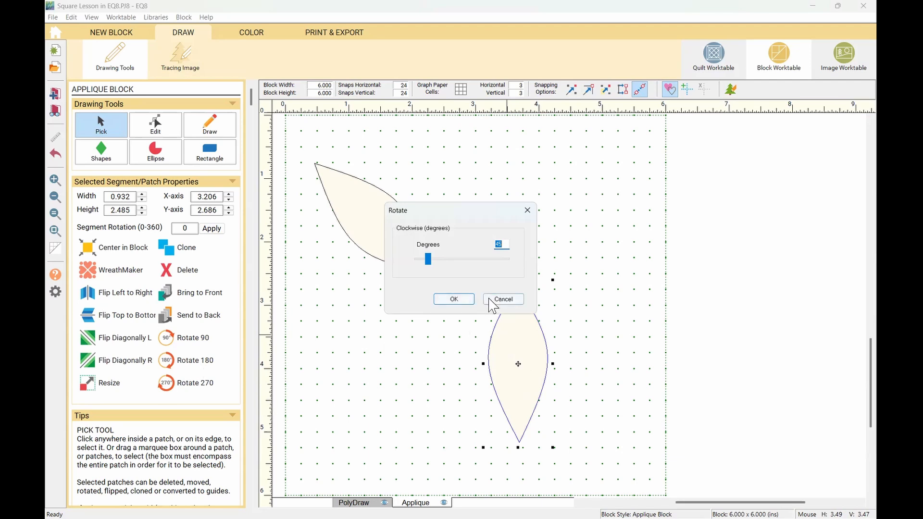
pyautogui.click(525, 212)
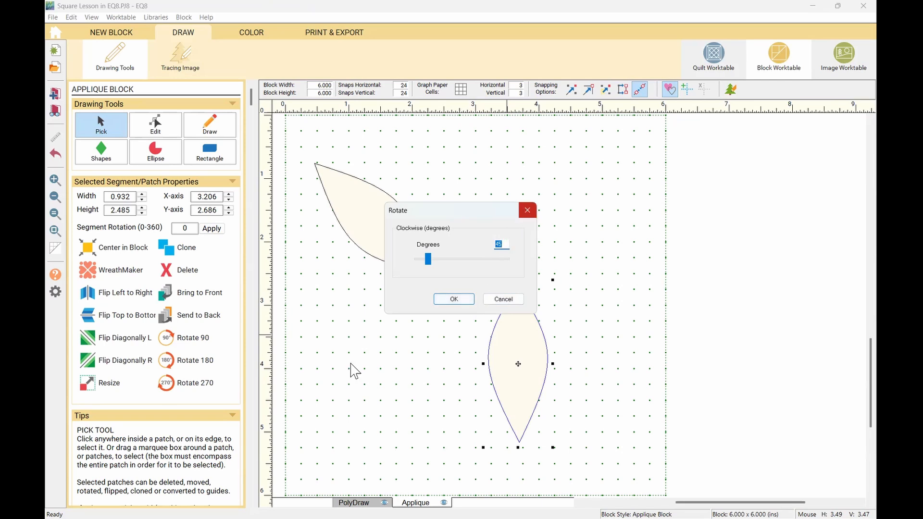
pyautogui.click(110, 383)
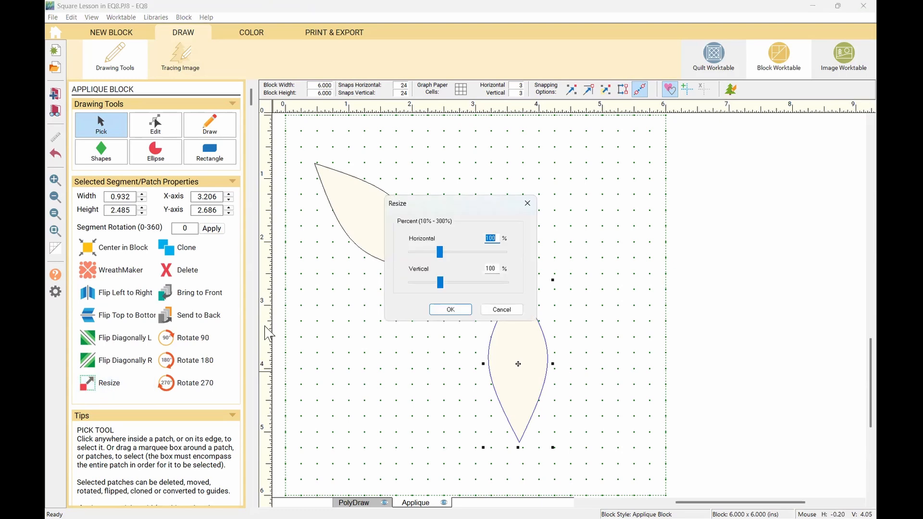
pyautogui.click(457, 313)
pyautogui.moveTo(483, 279)
pyautogui.mouseDown()
pyautogui.moveTo(498, 358)
pyautogui.moveTo(482, 278)
pyautogui.mouseUp()
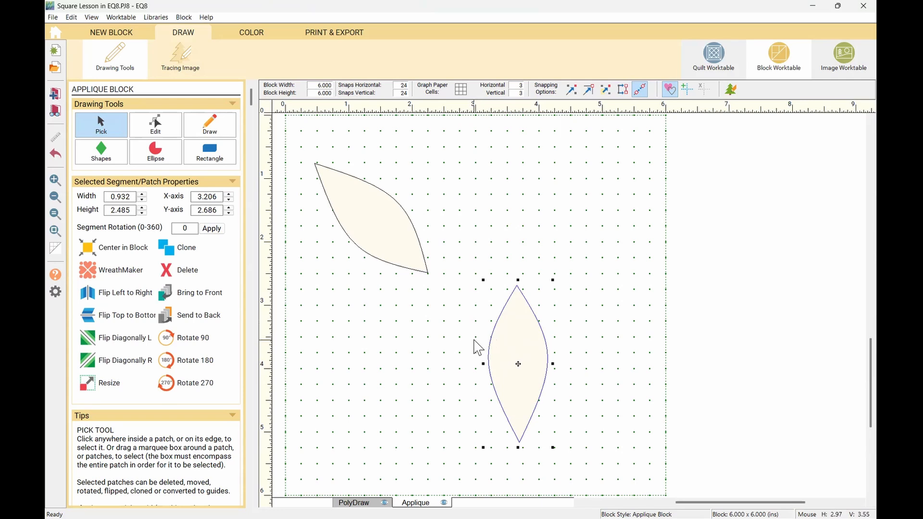
# - Delete both leaf patches from the block
pyautogui.press('Delete')
pyautogui.click(401, 243)
pyautogui.press('Delete')
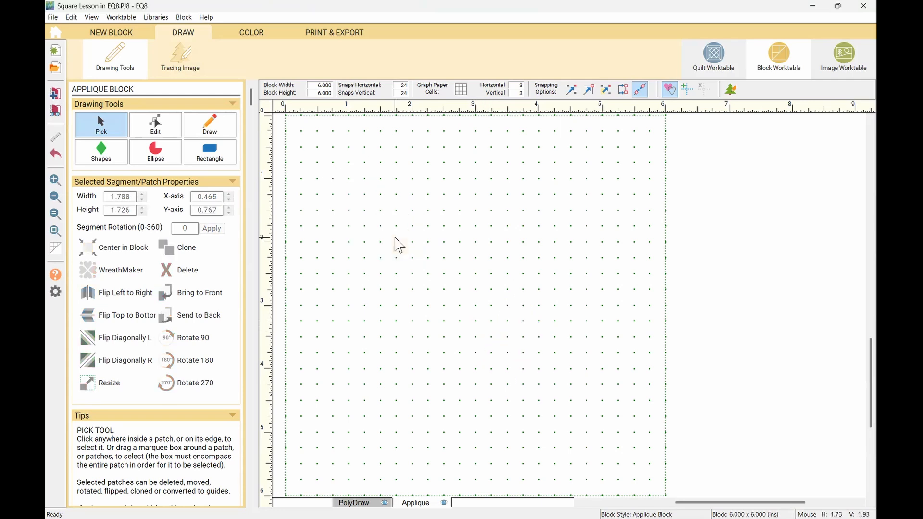
# - Choose the teardrop shape, draw a trial patch about 2.97 by 3.59 inches, and delete that patch
pyautogui.click(100, 152)
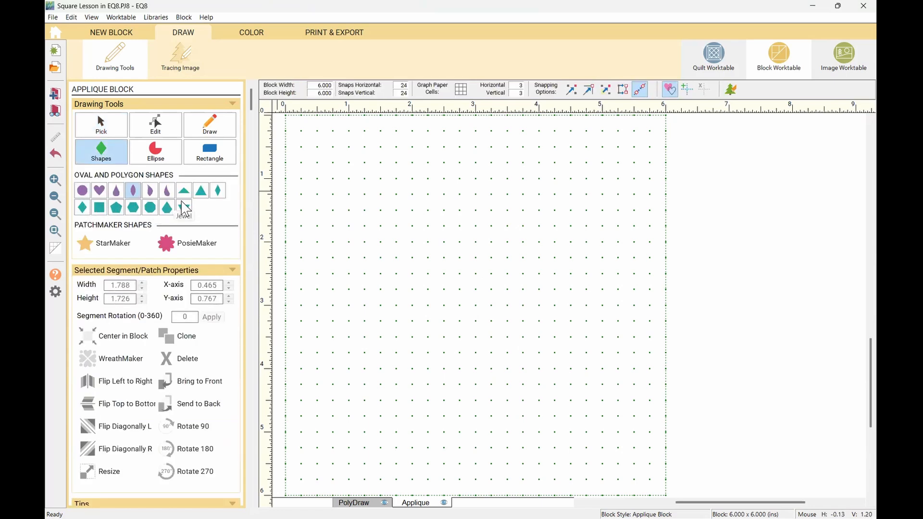
pyautogui.click(114, 192)
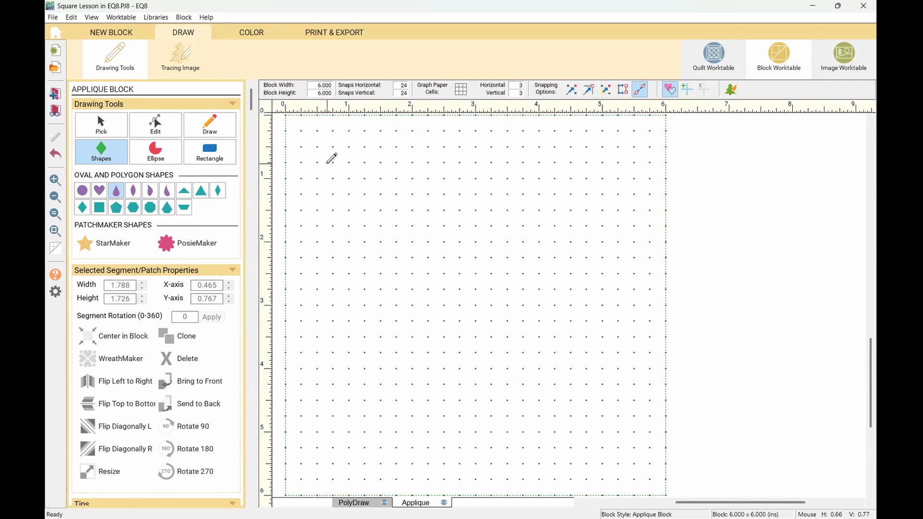
pyautogui.moveTo(326, 152)
pyautogui.mouseDown()
pyautogui.moveTo(393, 233)
pyautogui.moveTo(499, 316)
pyautogui.moveTo(515, 361)
pyautogui.moveTo(595, 407)
pyautogui.moveTo(578, 309)
pyautogui.moveTo(586, 182)
pyautogui.moveTo(539, 376)
pyautogui.moveTo(363, 366)
pyautogui.moveTo(298, 226)
pyautogui.moveTo(298, 86)
pyautogui.moveTo(313, 151)
pyautogui.moveTo(367, 230)
pyautogui.moveTo(449, 259)
pyautogui.moveTo(600, 246)
pyautogui.moveTo(612, 259)
pyautogui.moveTo(578, 362)
pyautogui.moveTo(486, 404)
pyautogui.moveTo(350, 403)
pyautogui.moveTo(511, 327)
pyautogui.moveTo(533, 251)
pyautogui.moveTo(552, 373)
pyautogui.moveTo(618, 282)
pyautogui.moveTo(564, 354)
pyautogui.moveTo(500, 335)
pyautogui.moveTo(495, 346)
pyautogui.mouseUp()
pyautogui.press('Delete')
# - Enable grid snapping and draw two teardrops about 2.80 by 2.62 inches from one point near the block's center toward both upper corners
pyautogui.click(571, 90)
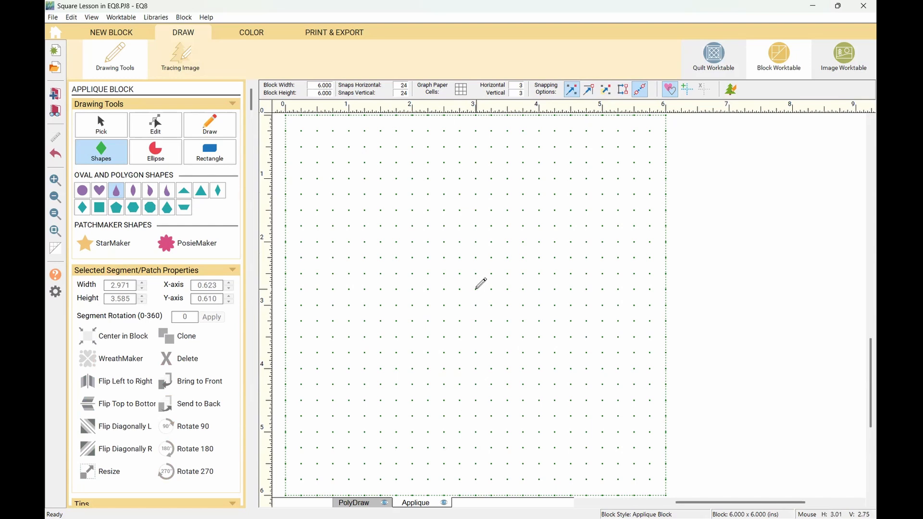
pyautogui.moveTo(475, 289)
pyautogui.mouseDown()
pyautogui.moveTo(422, 238)
pyautogui.moveTo(377, 217)
pyautogui.moveTo(321, 141)
pyautogui.mouseUp()
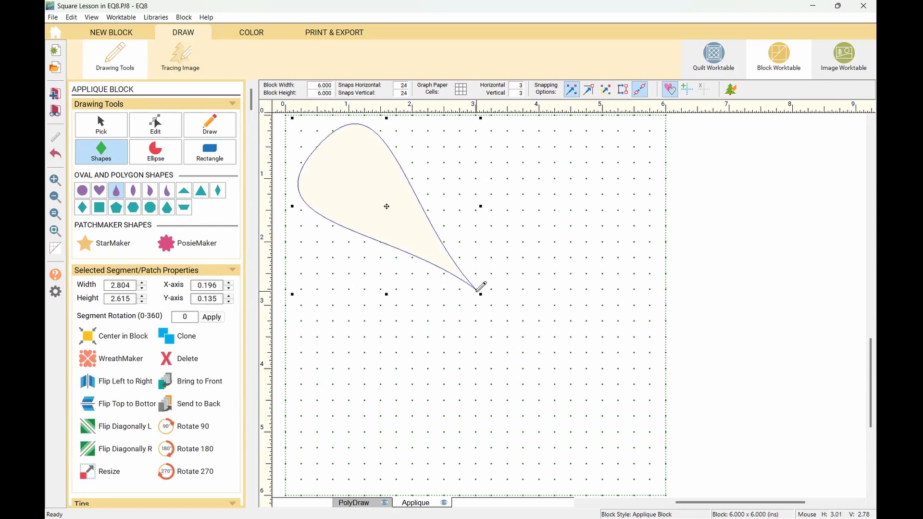
pyautogui.moveTo(479, 286)
pyautogui.mouseDown()
pyautogui.moveTo(624, 168)
pyautogui.moveTo(639, 142)
pyautogui.mouseUp()
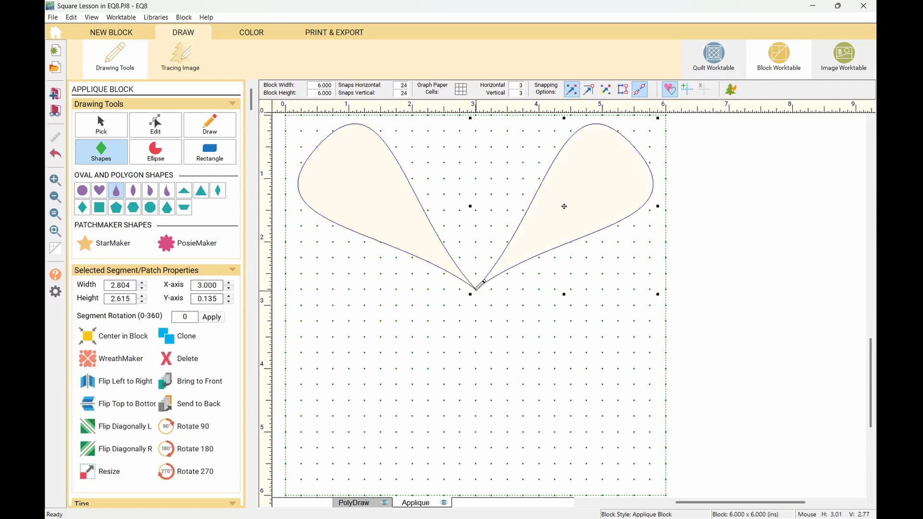
# - Draw a teardrop about 2.90 by 3.09 inches from the shared center point toward the lower-right corner, discarding a smaller first attempt
pyautogui.moveTo(478, 287)
pyautogui.mouseDown()
pyautogui.moveTo(516, 350)
pyautogui.moveTo(607, 439)
pyautogui.moveTo(620, 446)
pyautogui.moveTo(633, 438)
pyautogui.moveTo(590, 385)
pyautogui.mouseUp()
pyautogui.press('Delete')
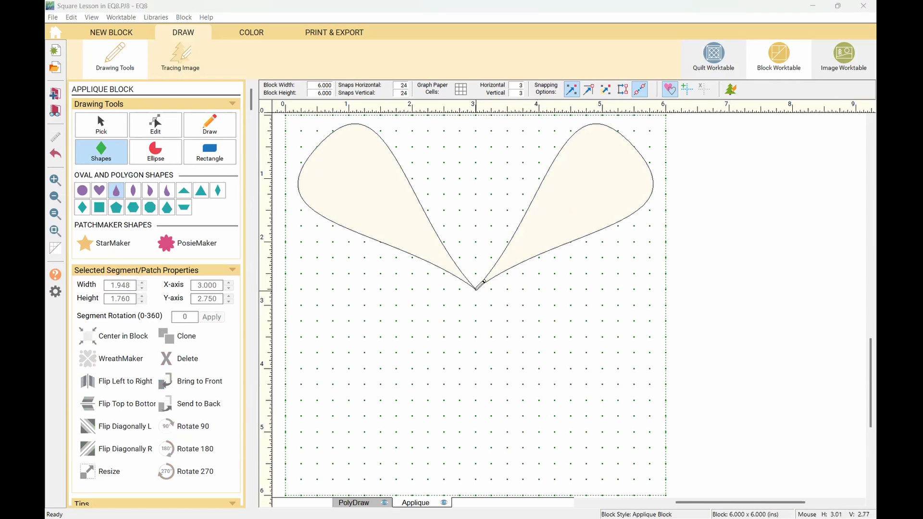
pyautogui.moveTo(477, 289); pyautogui.dragTo(639, 459)
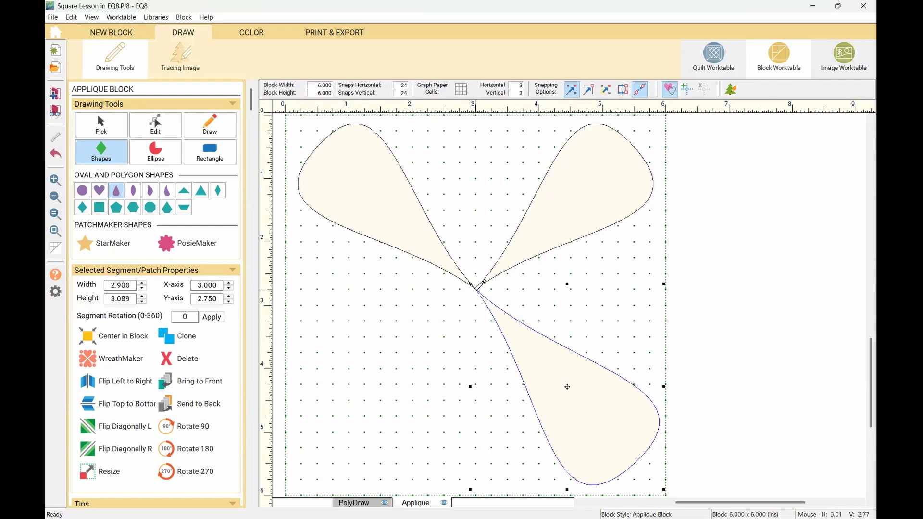
# - Draw a fourth teardrop about 2.90 by 3.09 inches toward the lower-left corner and delete it
pyautogui.moveTo(475, 288)
pyautogui.mouseDown()
pyautogui.moveTo(440, 352)
pyautogui.moveTo(320, 467)
pyautogui.moveTo(455, 326)
pyautogui.moveTo(474, 289)
pyautogui.moveTo(449, 336)
pyautogui.moveTo(367, 428)
pyautogui.moveTo(317, 463)
pyautogui.mouseUp()
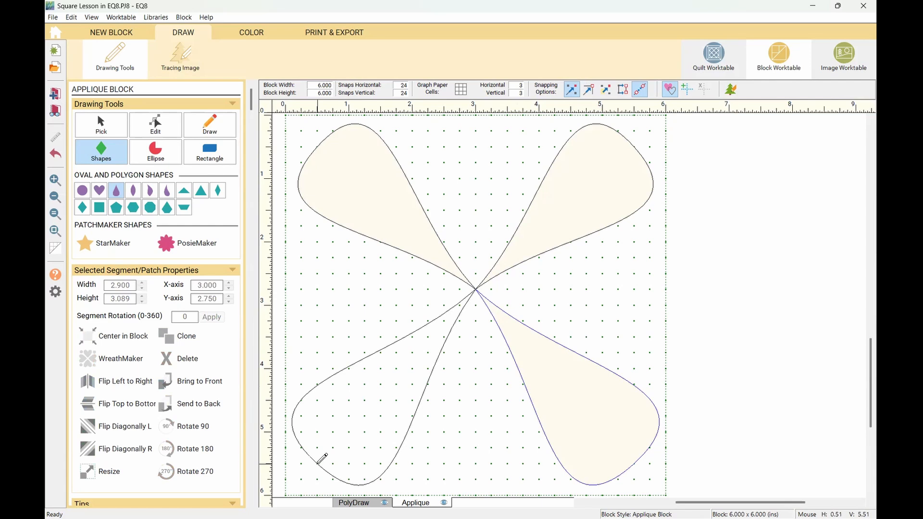
pyautogui.moveTo(317, 463); pyautogui.dragTo(318, 463)
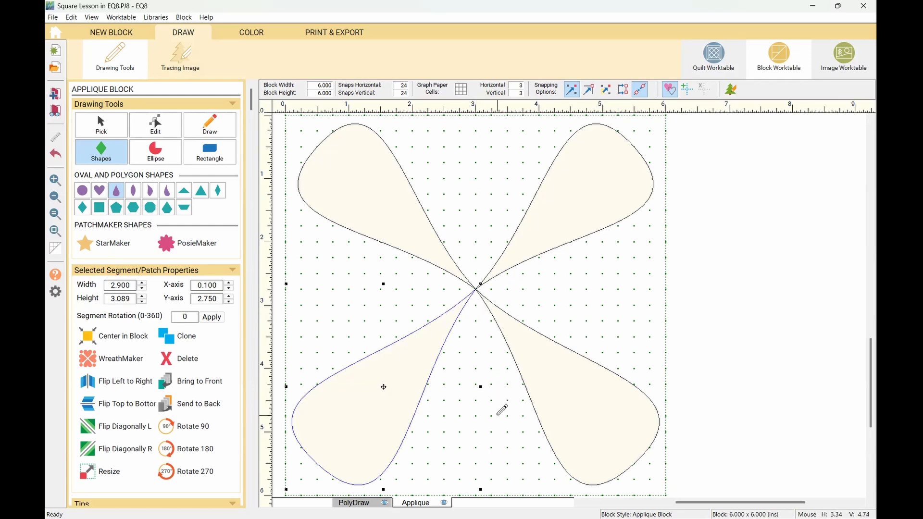
pyautogui.press('Delete')
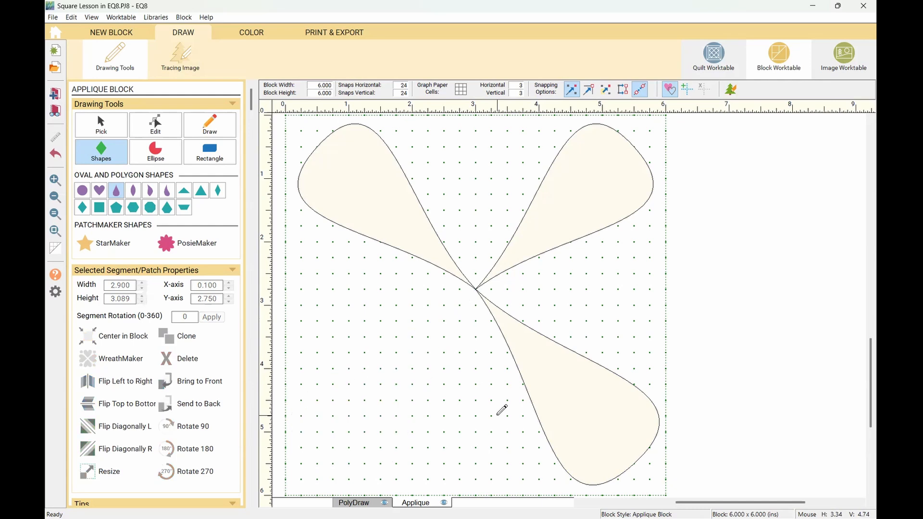
# - Undo the three remaining off-center teardrops to empty the applique block
pyautogui.hotkey('ctrl', 'z')
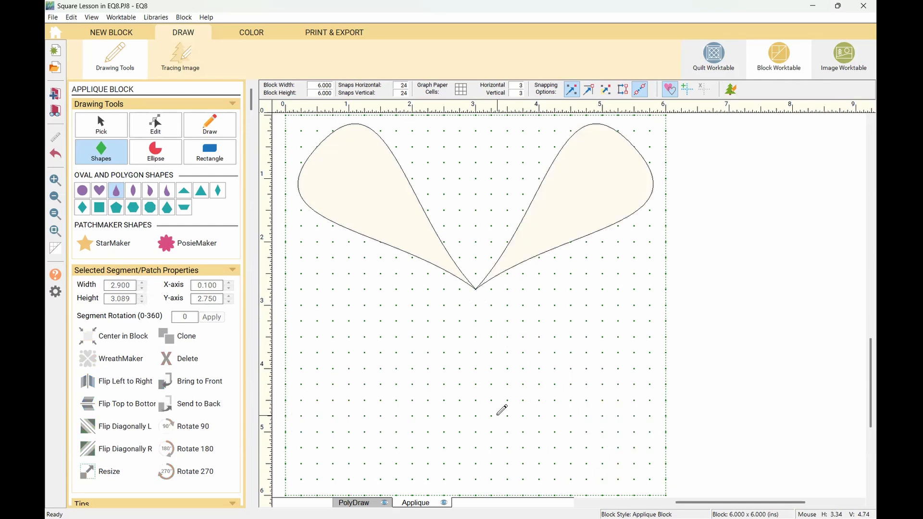
pyautogui.hotkey('ctrl', 'z')
pyautogui.hotkey('ctrl', 'z')
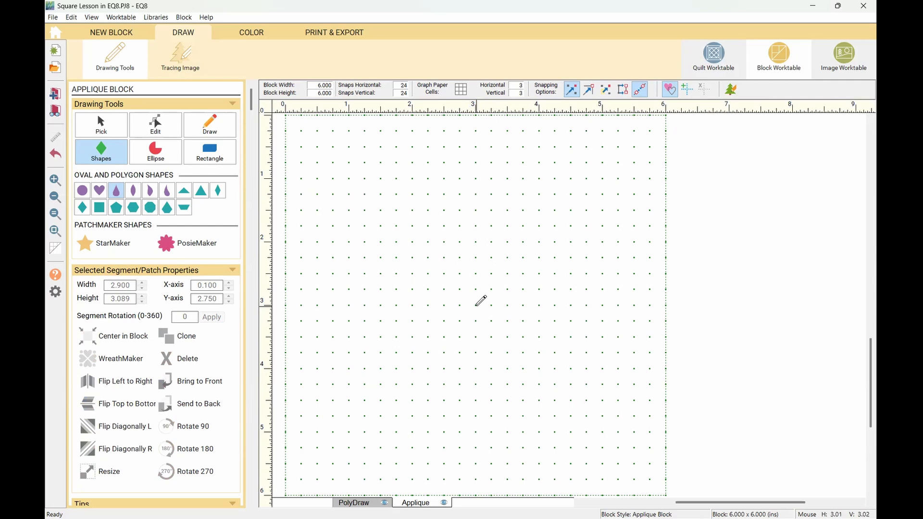
# - Draw four teardrops about 2.85 by 2.85 inches from the block's exact center, one toward each corner
pyautogui.moveTo(476, 305)
pyautogui.mouseDown()
pyautogui.moveTo(383, 191)
pyautogui.moveTo(321, 145)
pyautogui.moveTo(310, 149)
pyautogui.moveTo(336, 128)
pyautogui.moveTo(312, 137)
pyautogui.moveTo(322, 140)
pyautogui.mouseUp()
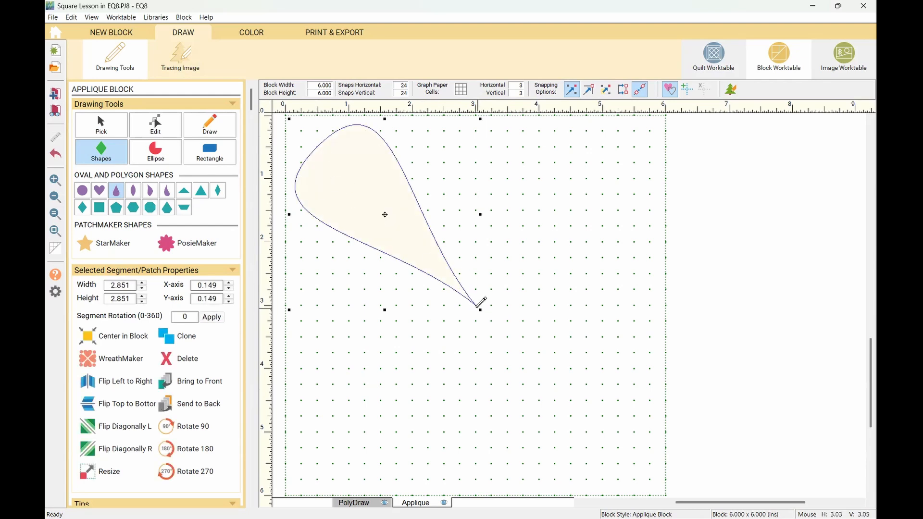
pyautogui.moveTo(476, 305)
pyautogui.mouseDown()
pyautogui.moveTo(633, 169)
pyautogui.moveTo(634, 147)
pyautogui.mouseUp()
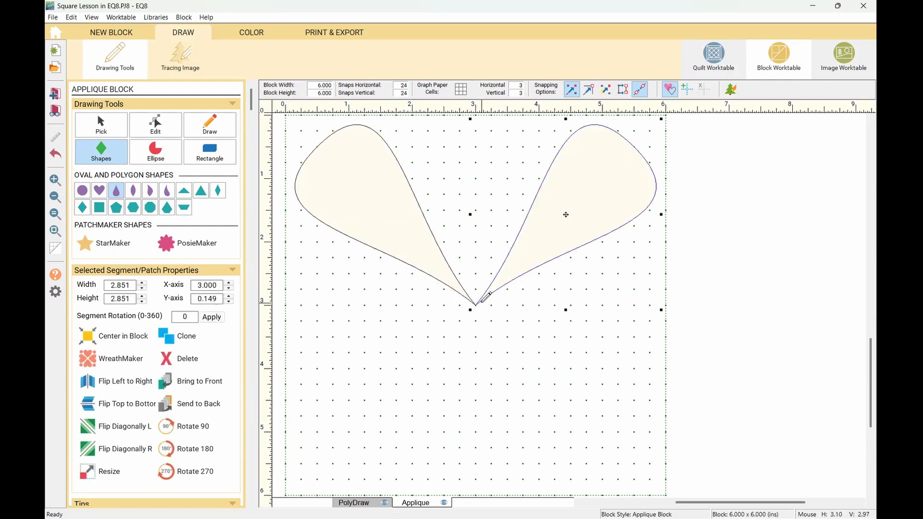
pyautogui.moveTo(477, 302)
pyautogui.mouseDown()
pyautogui.moveTo(579, 414)
pyautogui.moveTo(639, 459)
pyautogui.mouseUp()
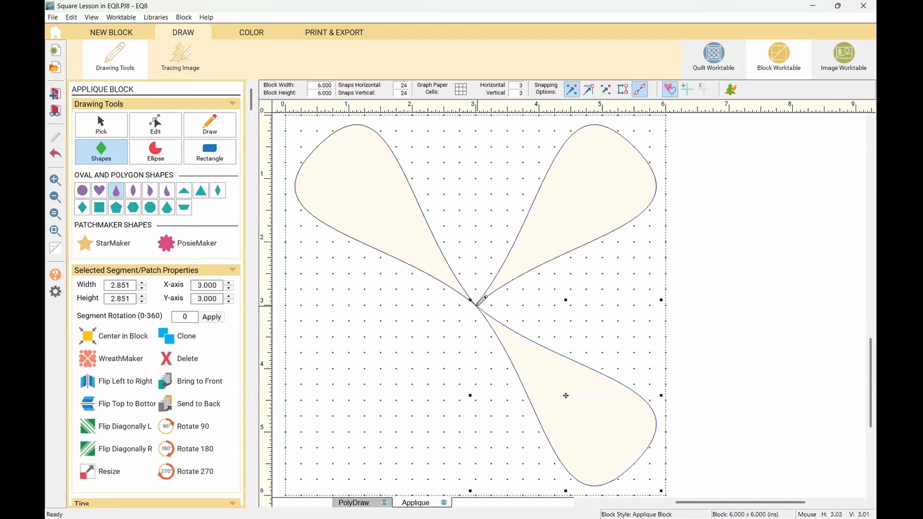
pyautogui.moveTo(475, 305)
pyautogui.mouseDown()
pyautogui.moveTo(394, 416)
pyautogui.moveTo(319, 463)
pyautogui.mouseUp()
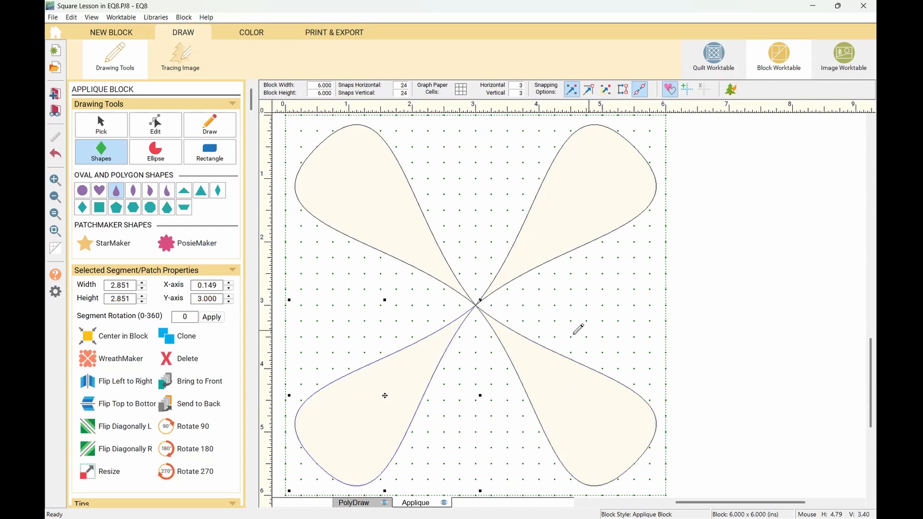
# - Draw four teardrops about 1.40 inches wide and 3 inches long from the block's center to the middle of each edge
pyautogui.moveTo(476, 304)
pyautogui.mouseDown()
pyautogui.moveTo(485, 178)
pyautogui.moveTo(477, 114)
pyautogui.mouseUp()
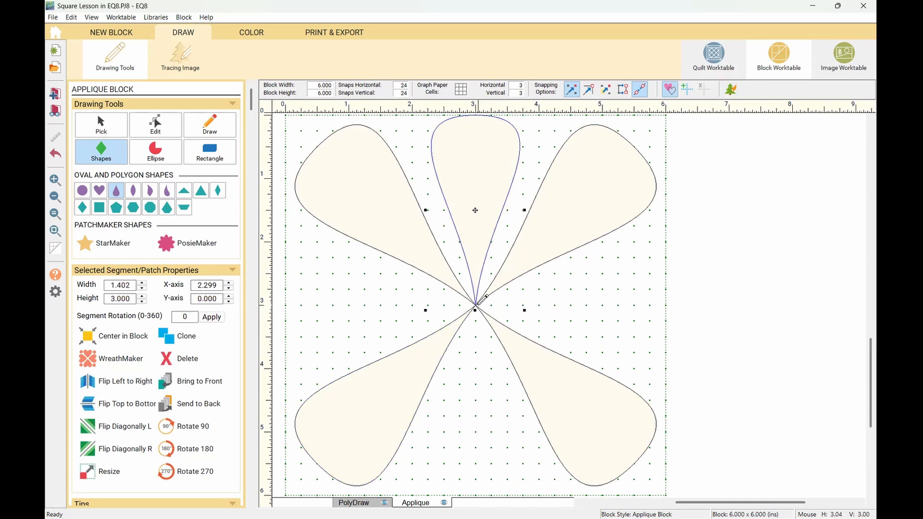
pyautogui.moveTo(484, 296)
pyautogui.mouseDown()
pyautogui.moveTo(587, 301)
pyautogui.moveTo(649, 289)
pyautogui.moveTo(655, 297)
pyautogui.moveTo(642, 336)
pyautogui.moveTo(624, 335)
pyautogui.mouseUp()
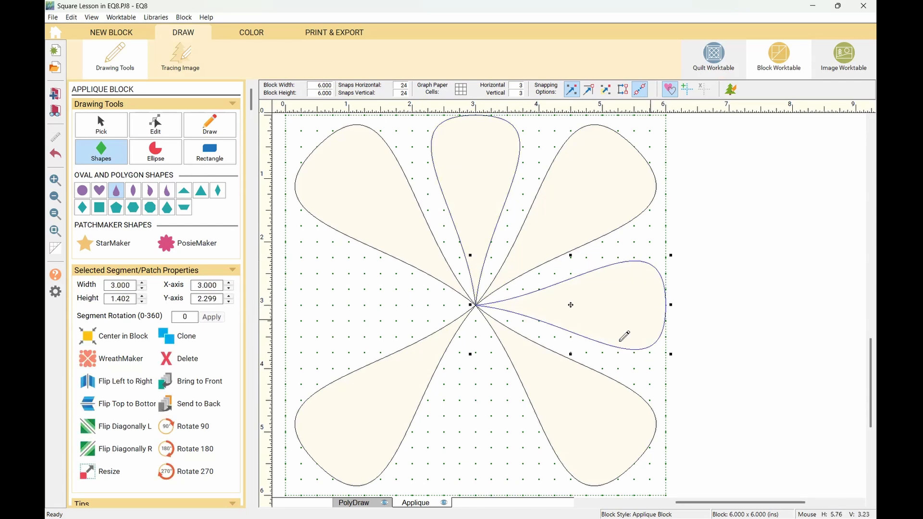
pyautogui.moveTo(480, 299); pyautogui.dragTo(475, 494)
pyautogui.moveTo(478, 300); pyautogui.dragTo(289, 300)
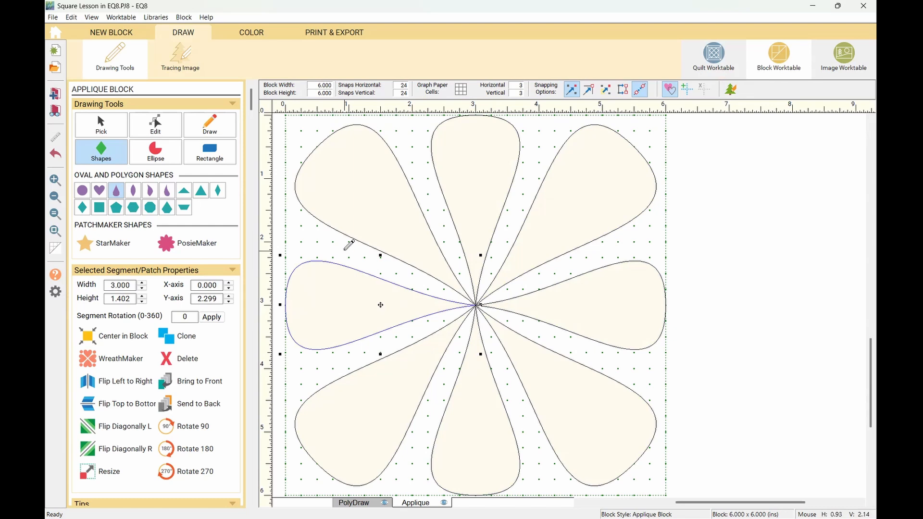
# - Draw a circle about 2.07 by 2 inches over the block's center where the petals meet
pyautogui.click(81, 193)
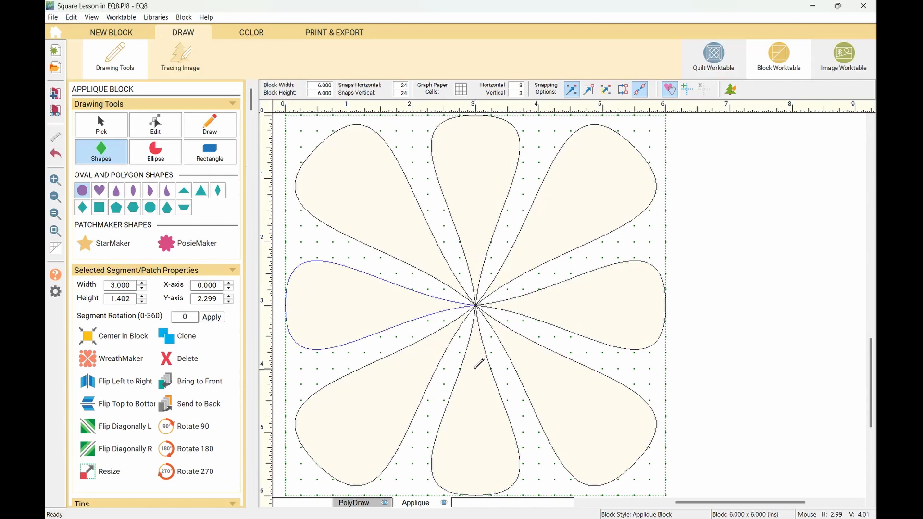
pyautogui.moveTo(474, 368); pyautogui.dragTo(476, 239)
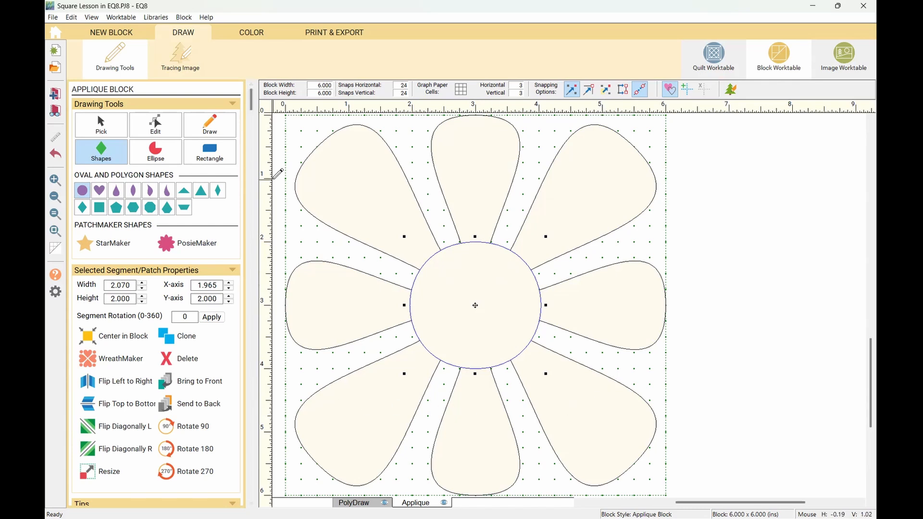
# - Send the center circle behind the petals and bring it back to the front
pyautogui.click(112, 126)
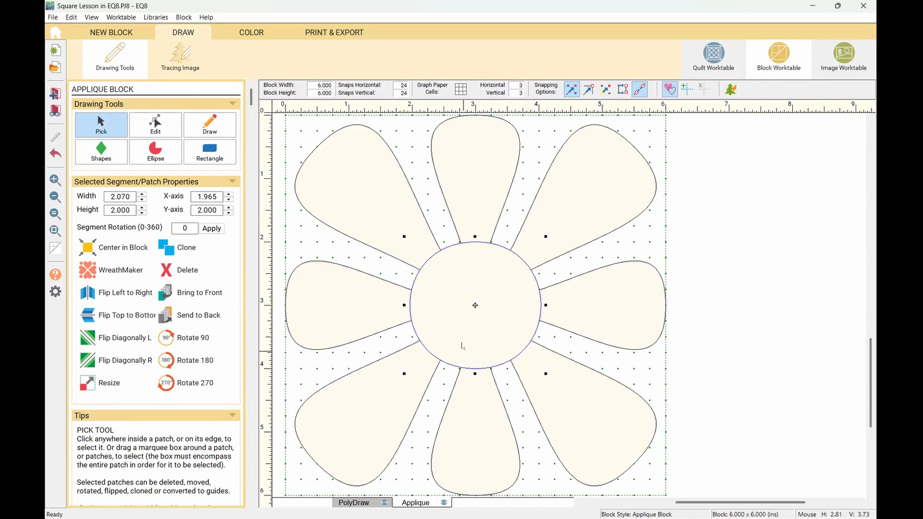
pyautogui.click(203, 318)
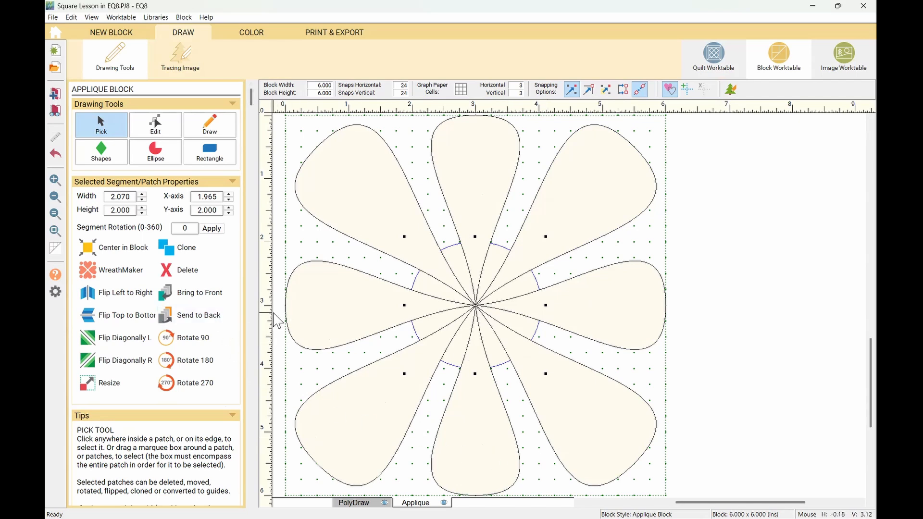
pyautogui.click(189, 295)
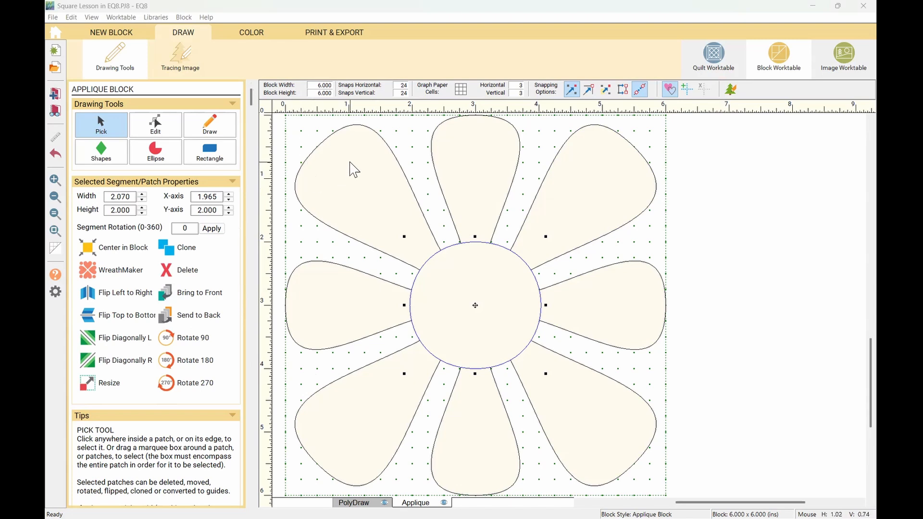
# - Switch to coloring the block and paint its background with the pale mint green dotted fabric
pyautogui.click(254, 37)
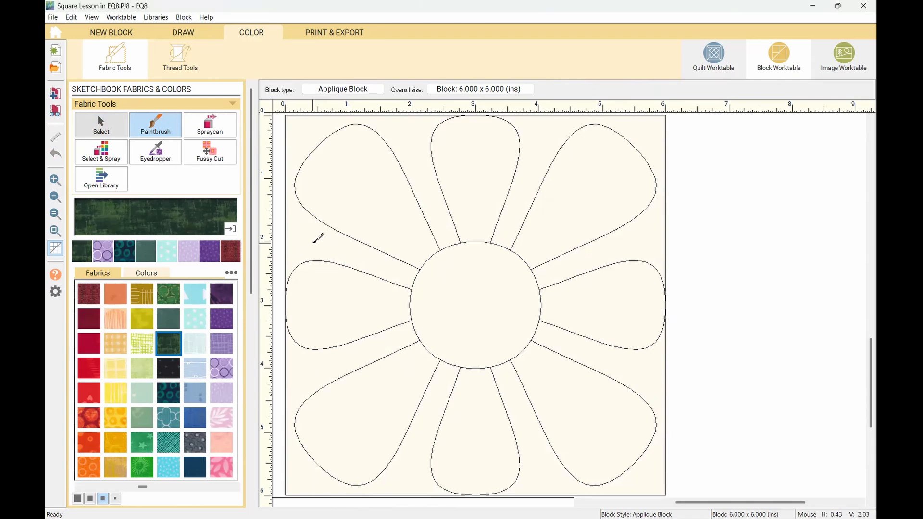
pyautogui.click(147, 398)
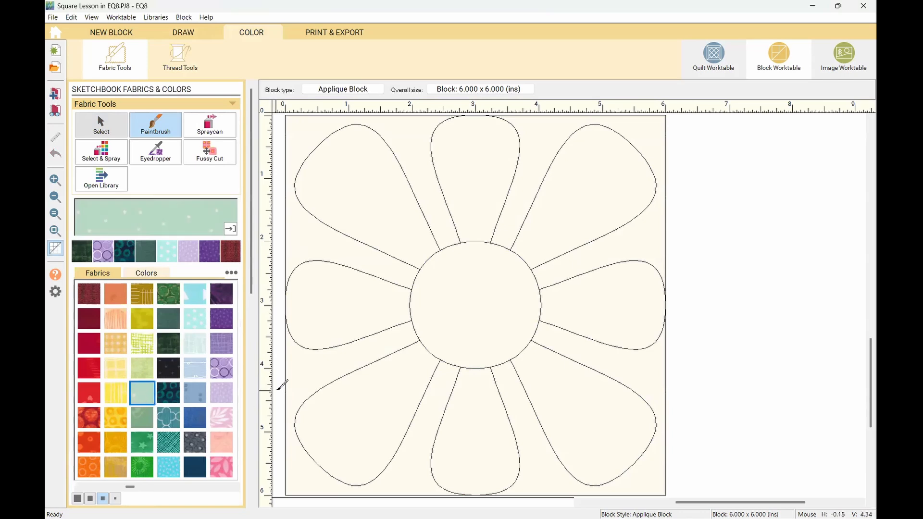
pyautogui.click(310, 388)
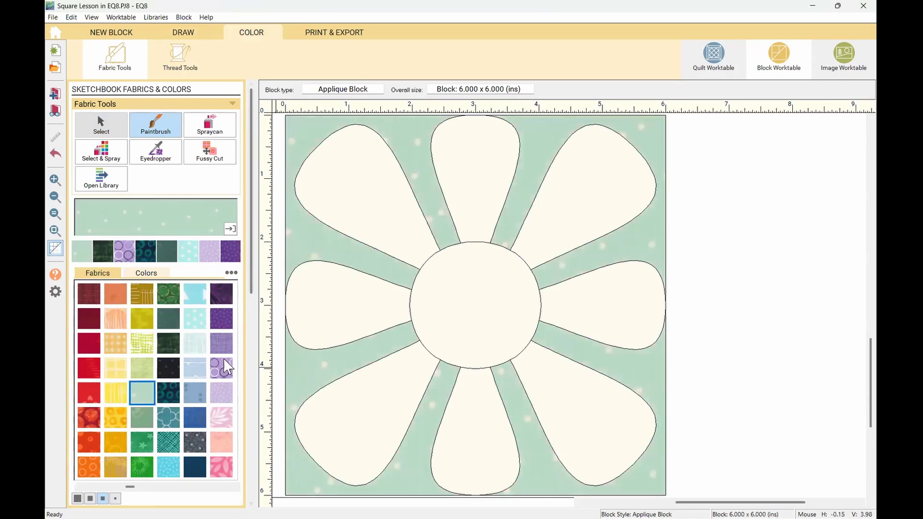
# - Paint all eight petals with the dark purple dotted fabric and the center circle with the yellow streaked fabric
pyautogui.click(222, 319)
pyautogui.click(301, 307)
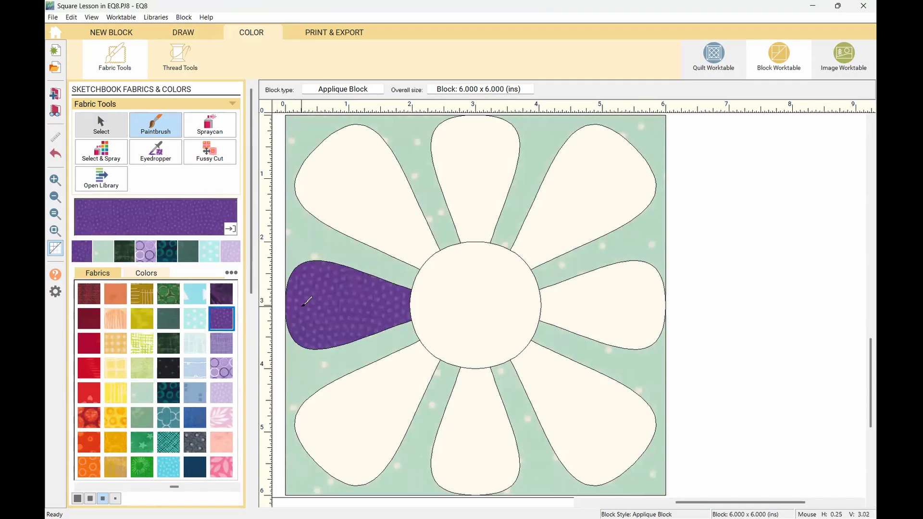
pyautogui.click(368, 218)
pyautogui.click(459, 189)
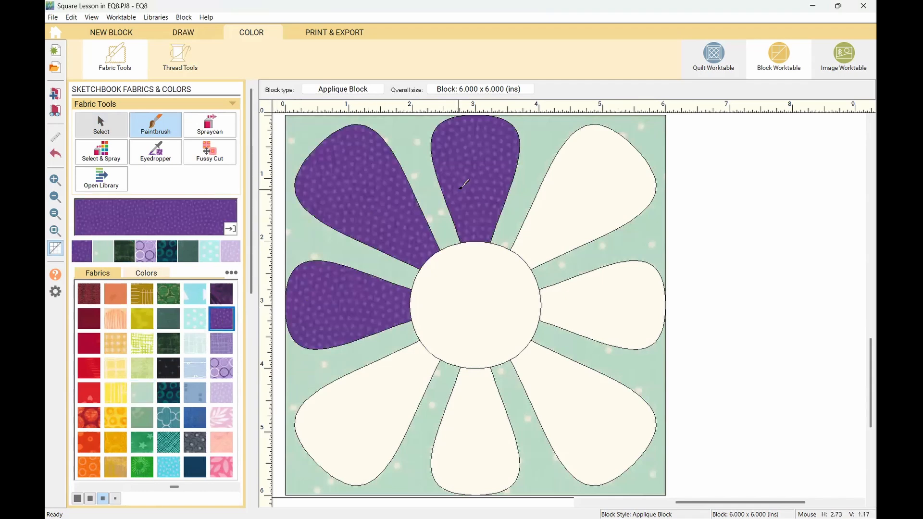
pyautogui.click(568, 197)
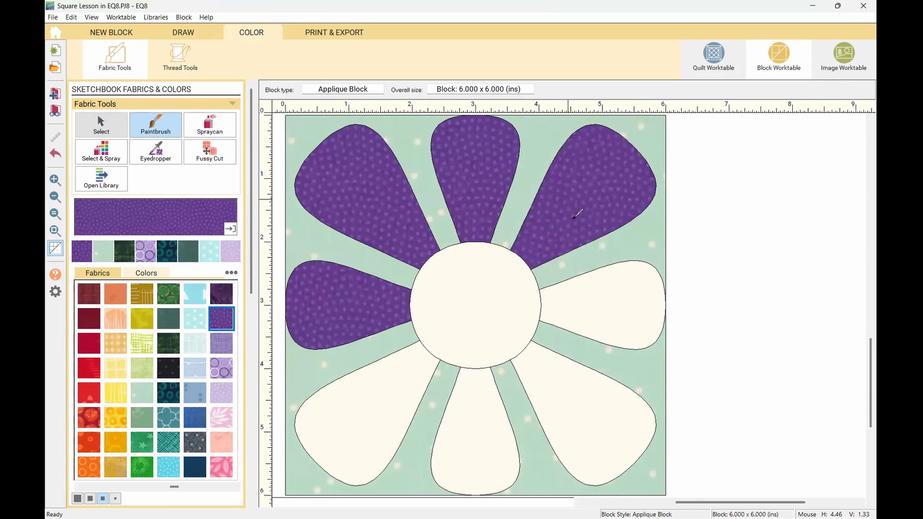
pyautogui.click(591, 288)
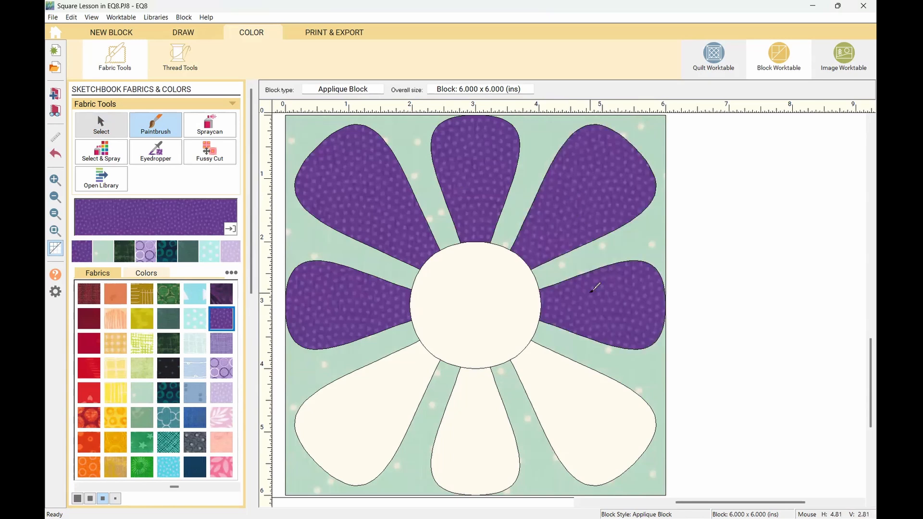
pyautogui.click(596, 424)
pyautogui.click(441, 440)
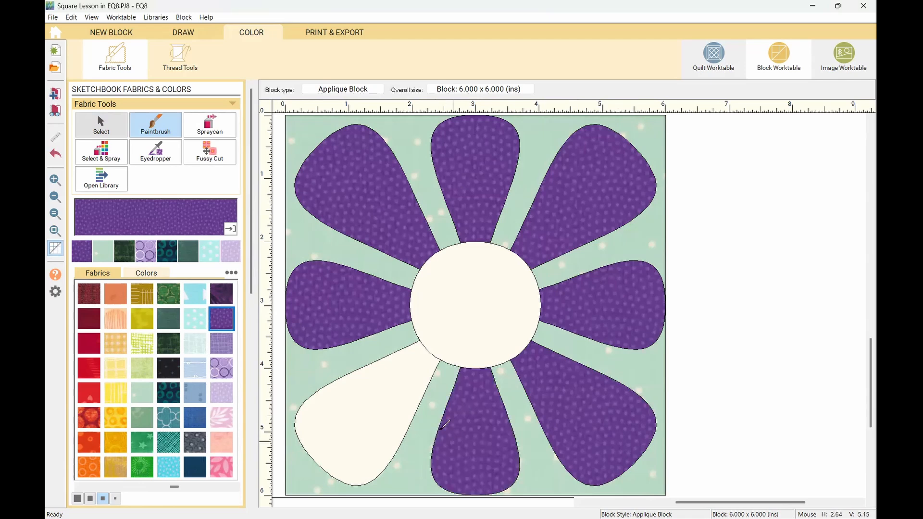
pyautogui.click(390, 406)
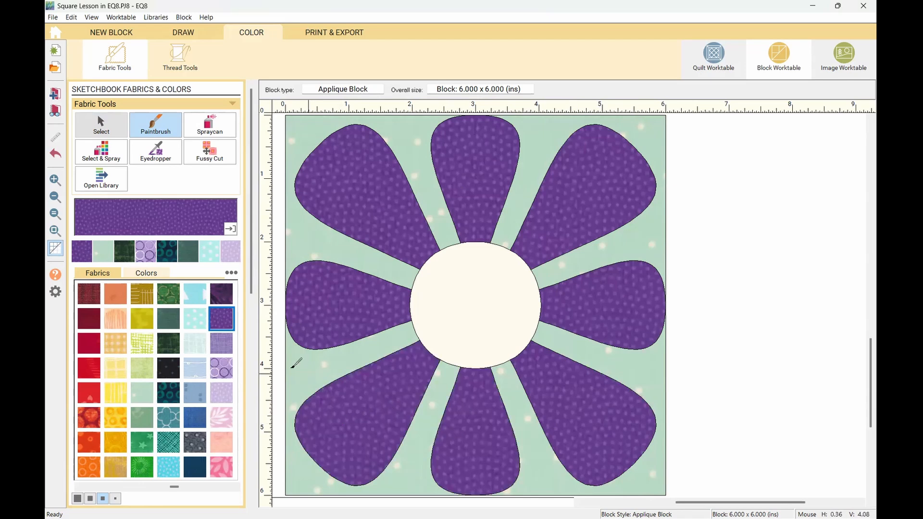
pyautogui.click(116, 393)
pyautogui.click(490, 317)
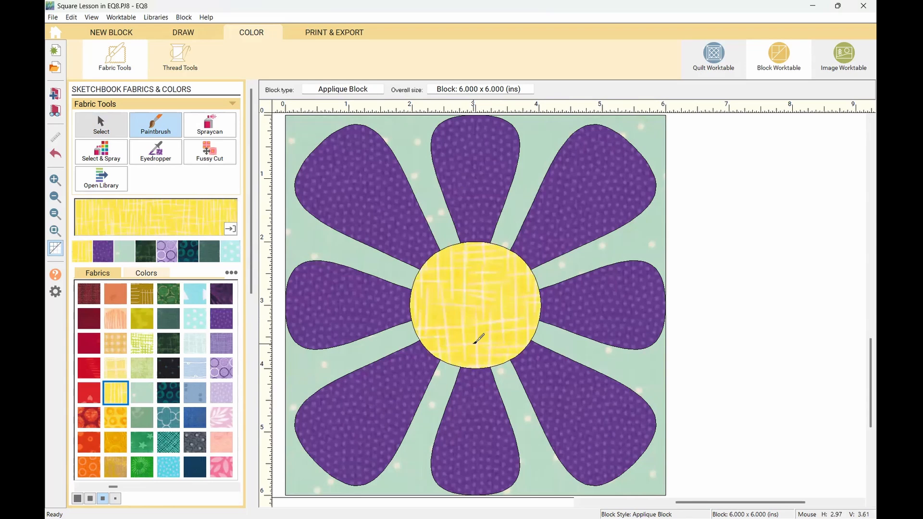
# - Send the center circle behind the petals in the drawing and view the layering in color
pyautogui.click(186, 35)
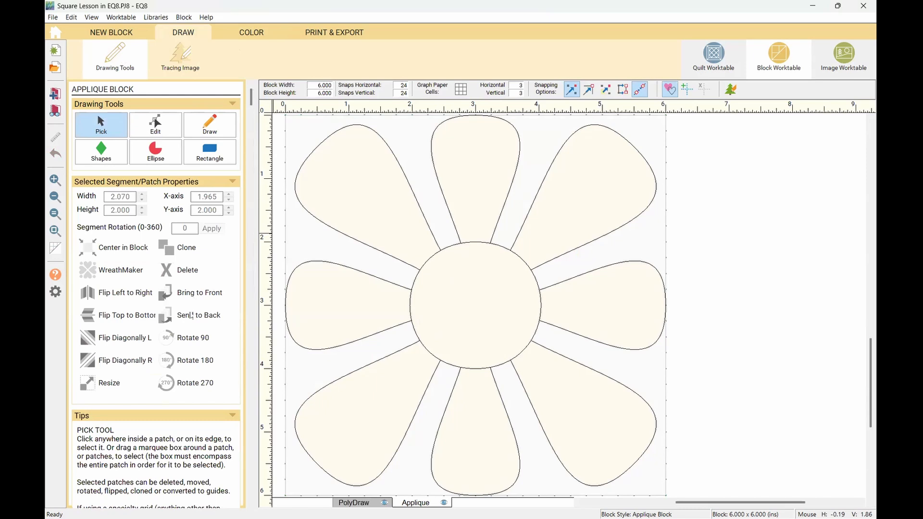
pyautogui.click(498, 323)
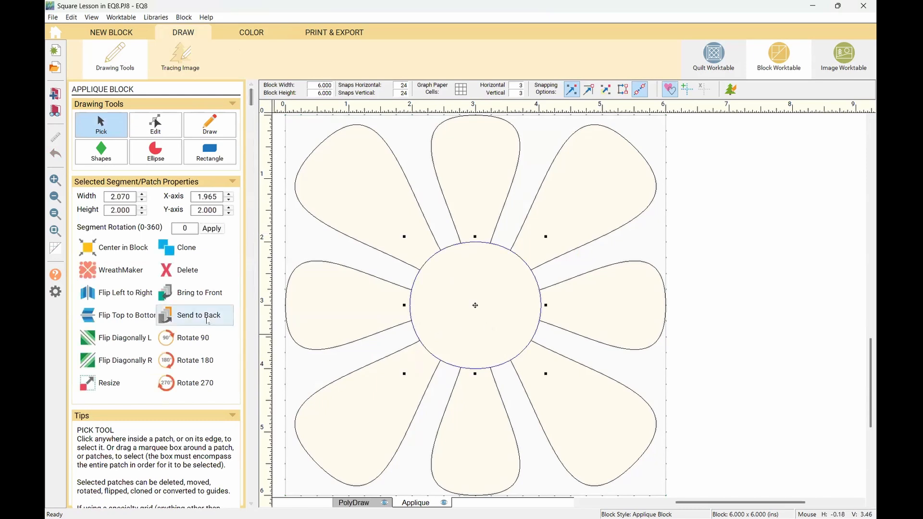
pyautogui.click(190, 315)
pyautogui.click(262, 35)
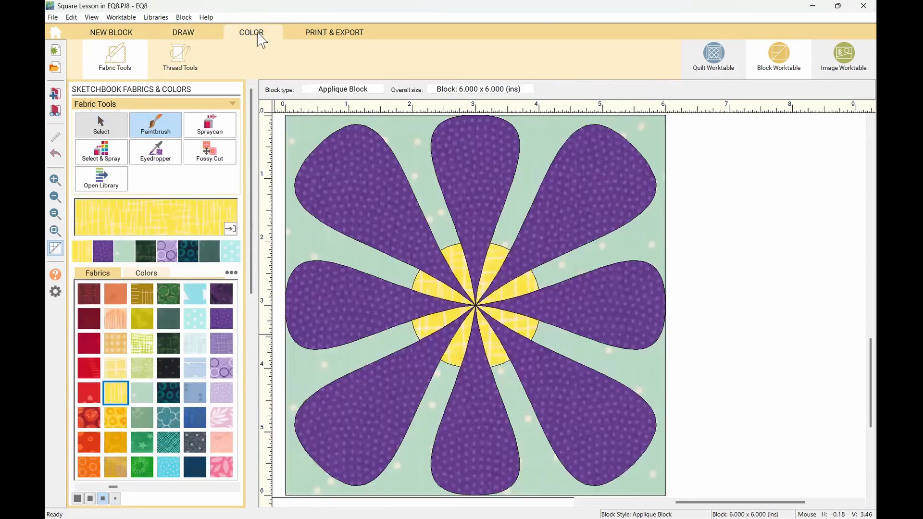
# - Return to the drawing and bring the center circle in front of the petals
pyautogui.click(187, 34)
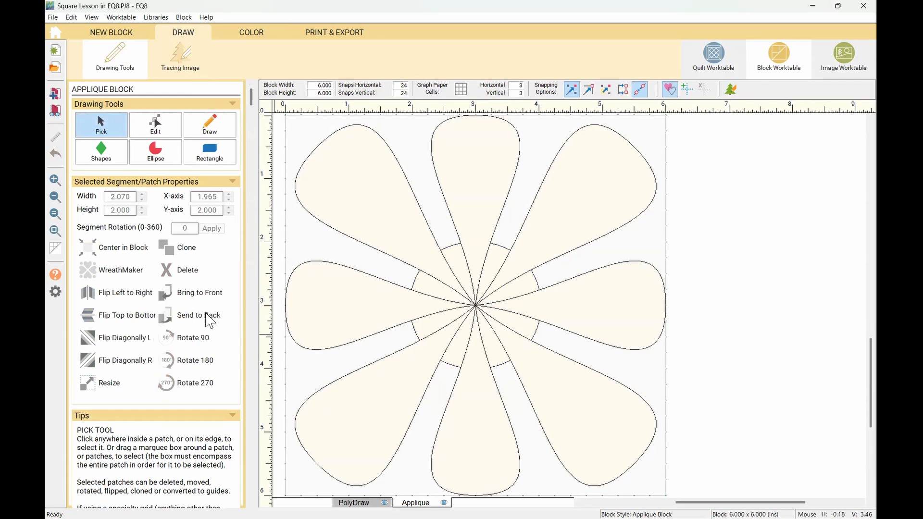
pyautogui.click(448, 276)
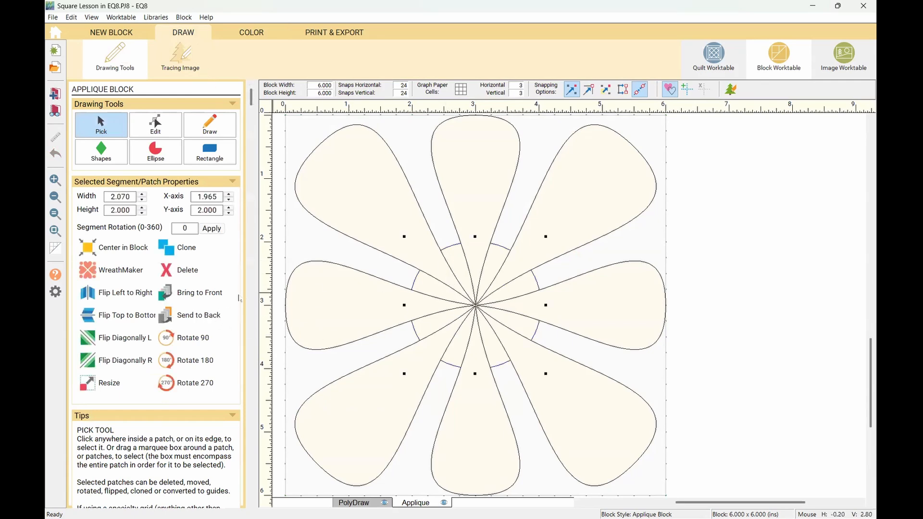
pyautogui.click(200, 298)
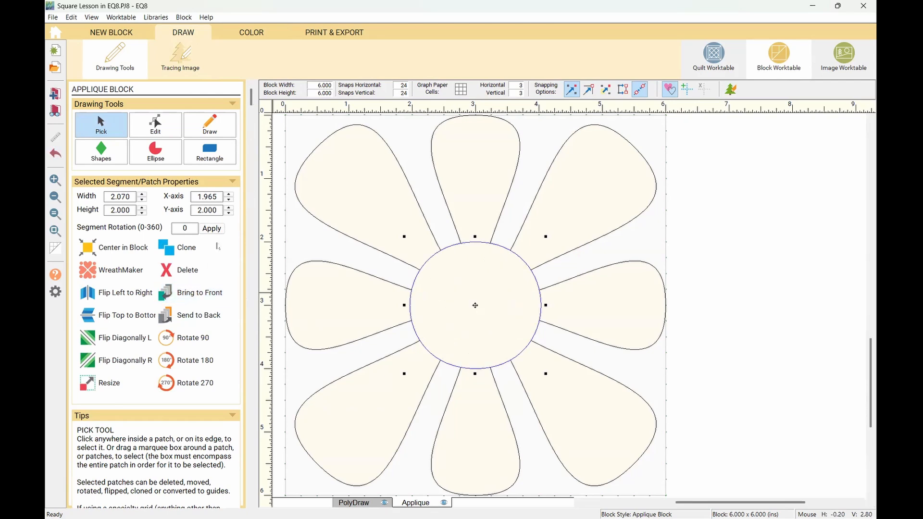
# - Preview the block's printout at worktable size showing fabrics, and return to drawing without printing
pyautogui.click(333, 35)
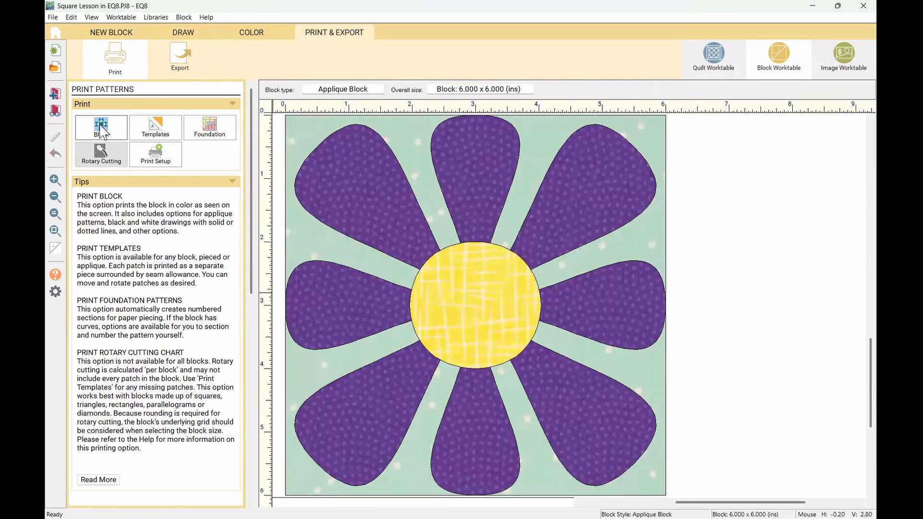
pyautogui.click(101, 129)
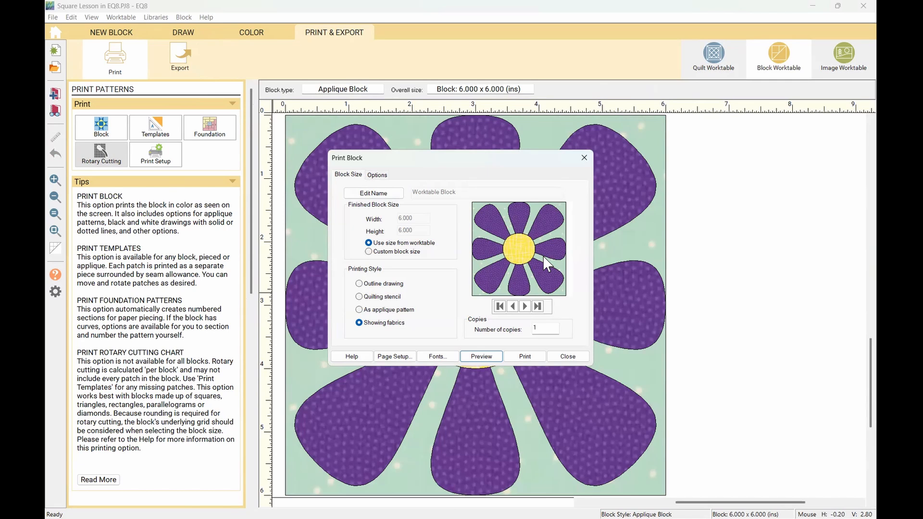
pyautogui.click(481, 357)
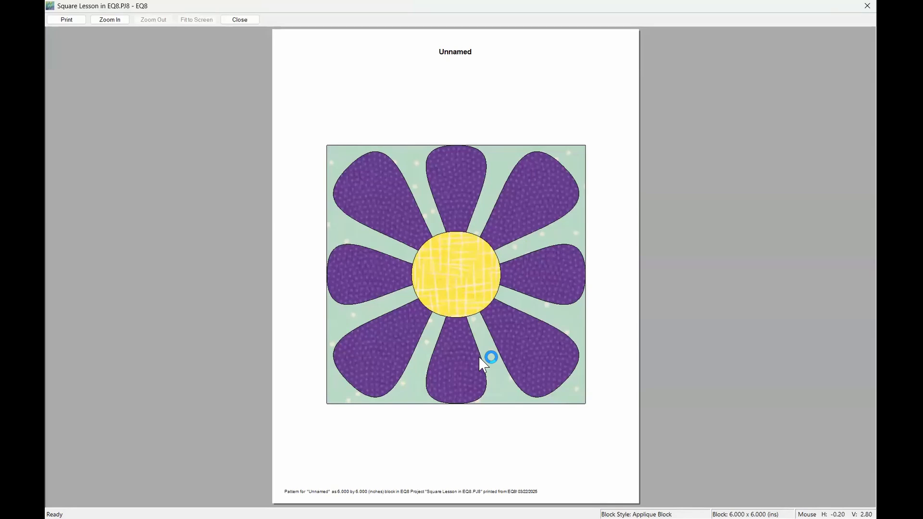
pyautogui.click(235, 20)
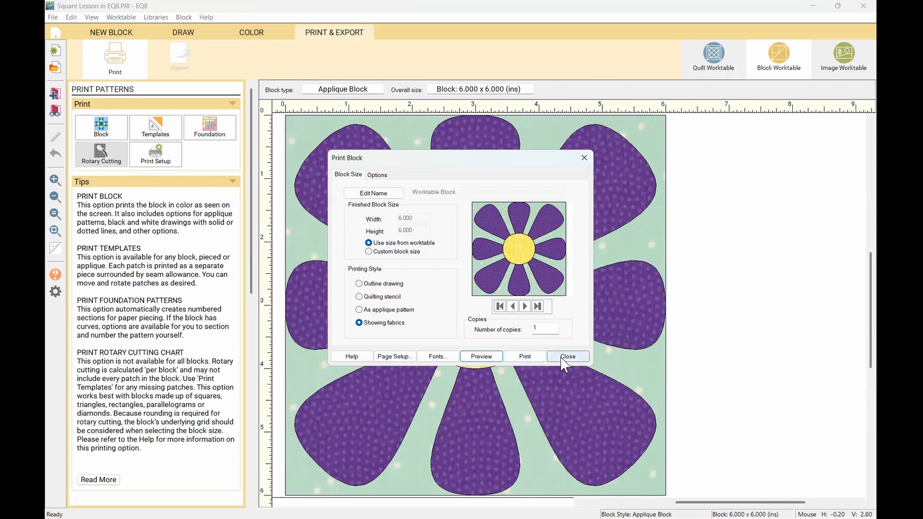
pyautogui.click(563, 358)
pyautogui.click(183, 32)
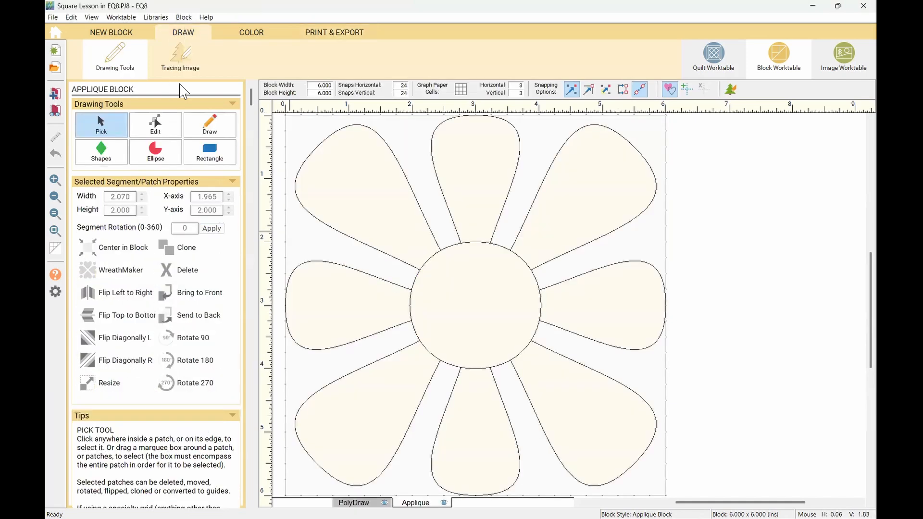
# - Send the center circle behind the petals and preview how the block prints, closing the preview without printing
pyautogui.click(426, 298)
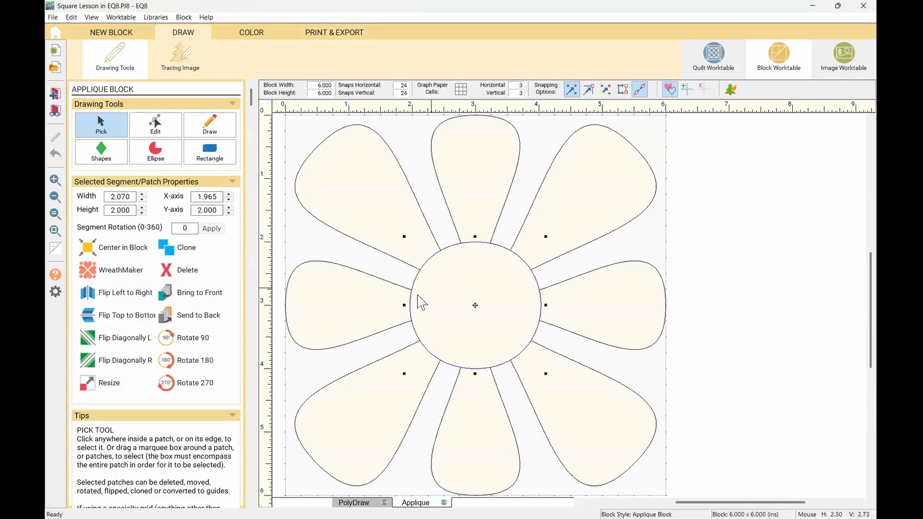
pyautogui.click(206, 315)
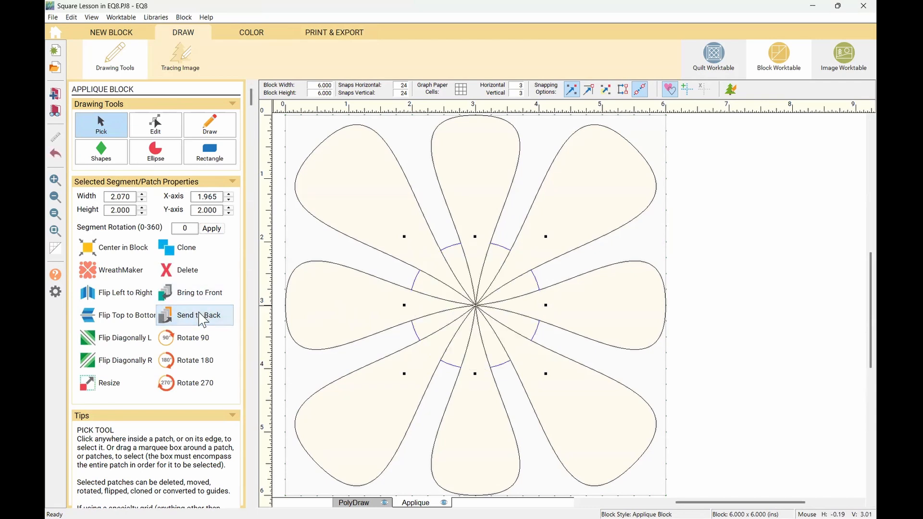
pyautogui.click(318, 34)
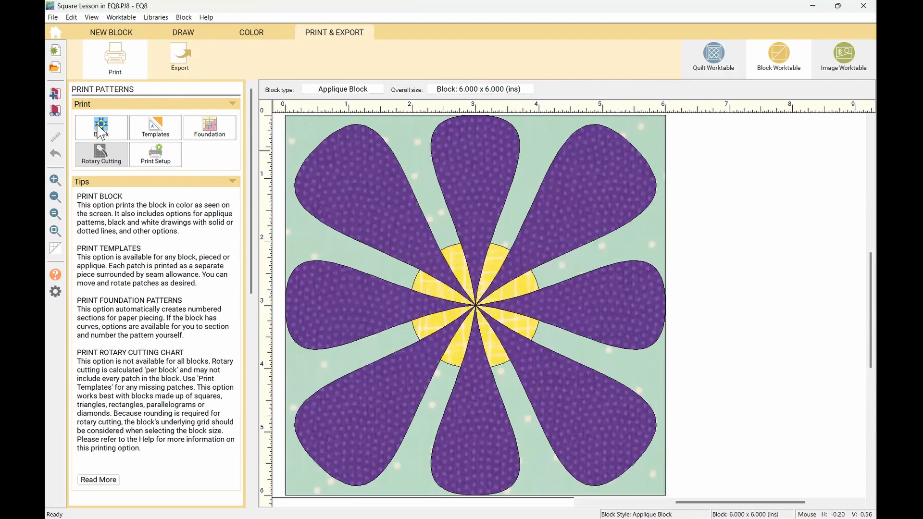
pyautogui.click(100, 129)
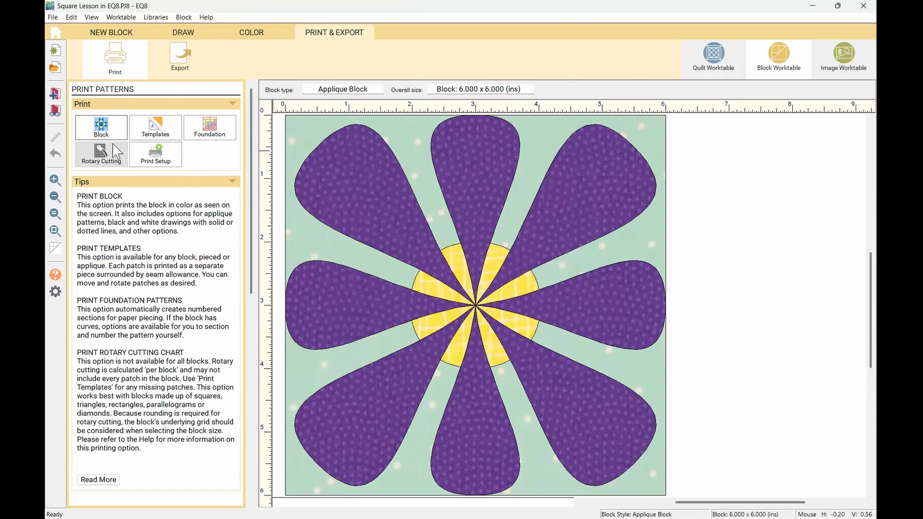
pyautogui.click(485, 356)
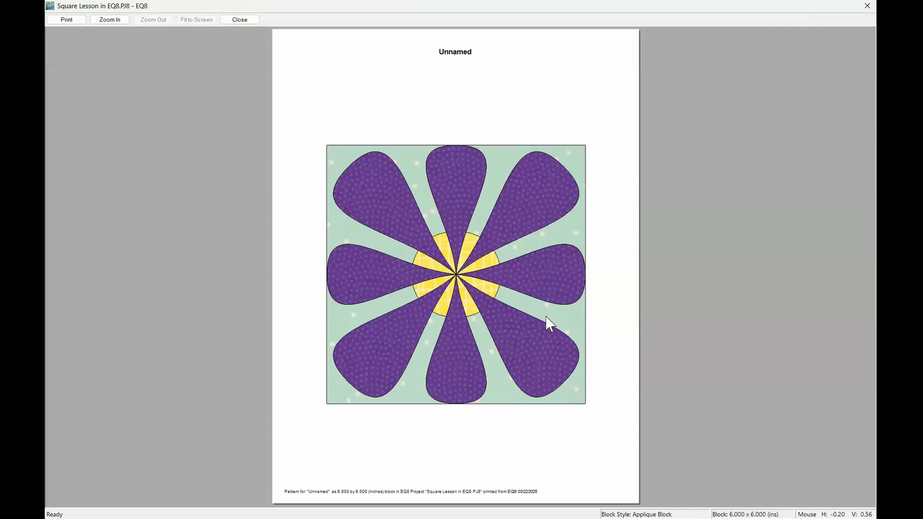
pyautogui.click(238, 21)
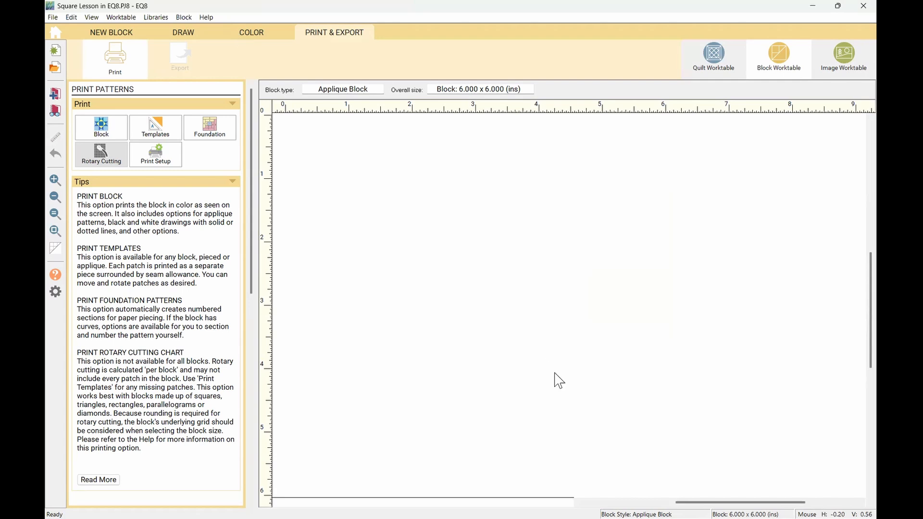
pyautogui.click(560, 358)
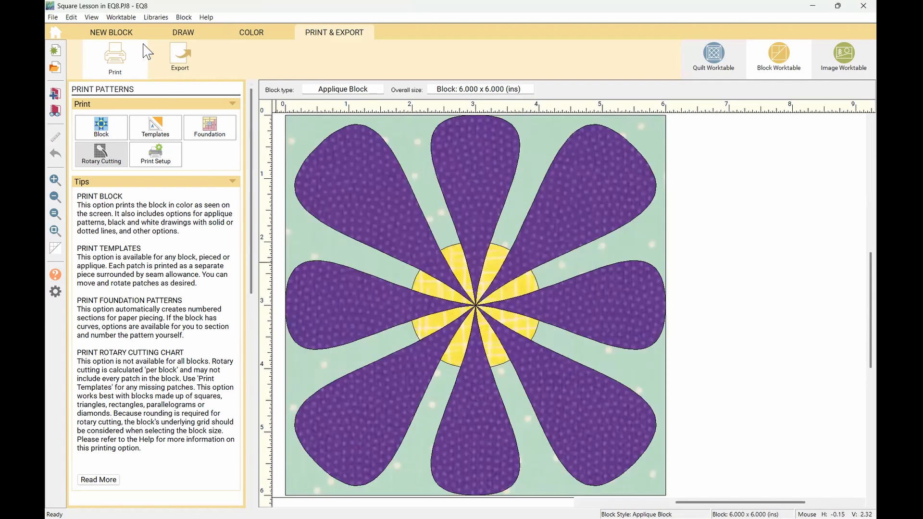
# - Return to the drawing and bring the center circle back in front of all the petals
pyautogui.click(184, 34)
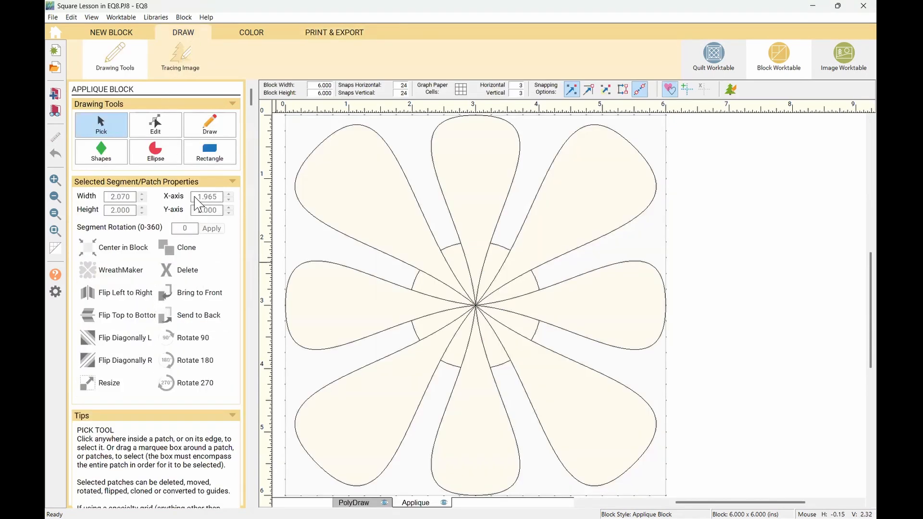
pyautogui.click(156, 126)
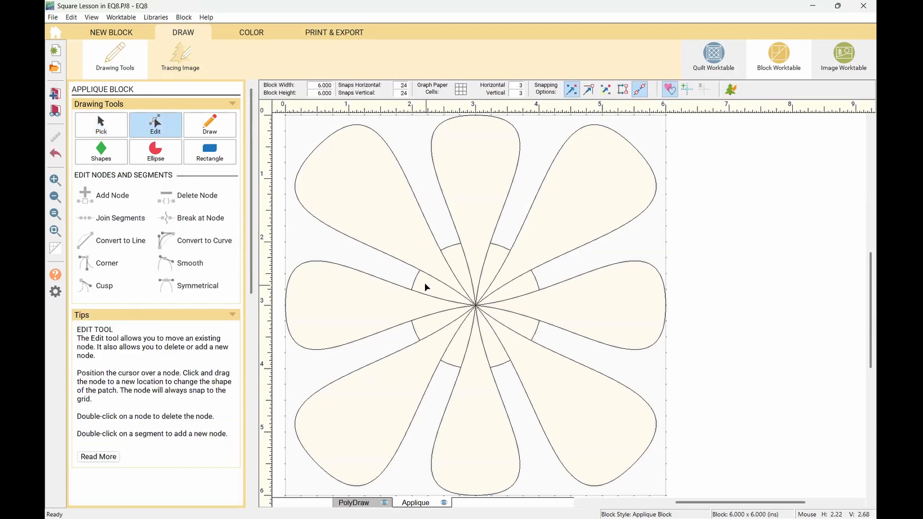
pyautogui.click(102, 126)
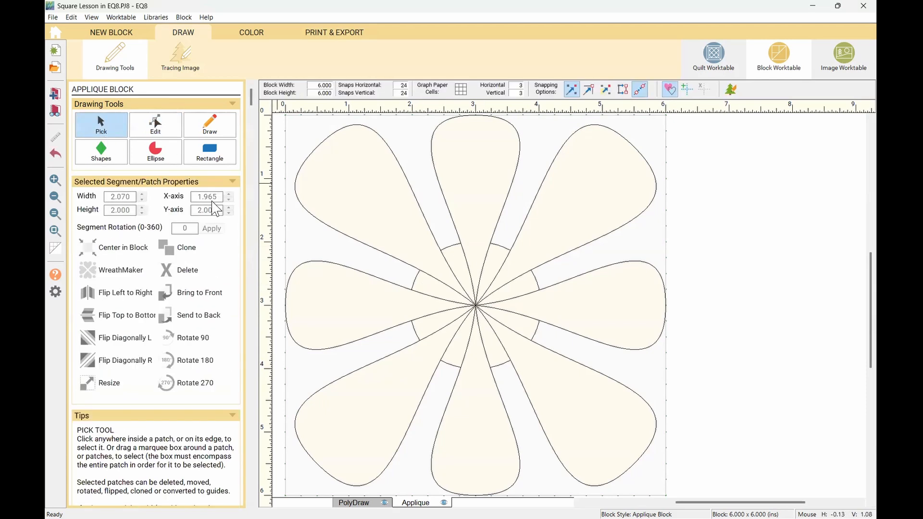
pyautogui.click(447, 260)
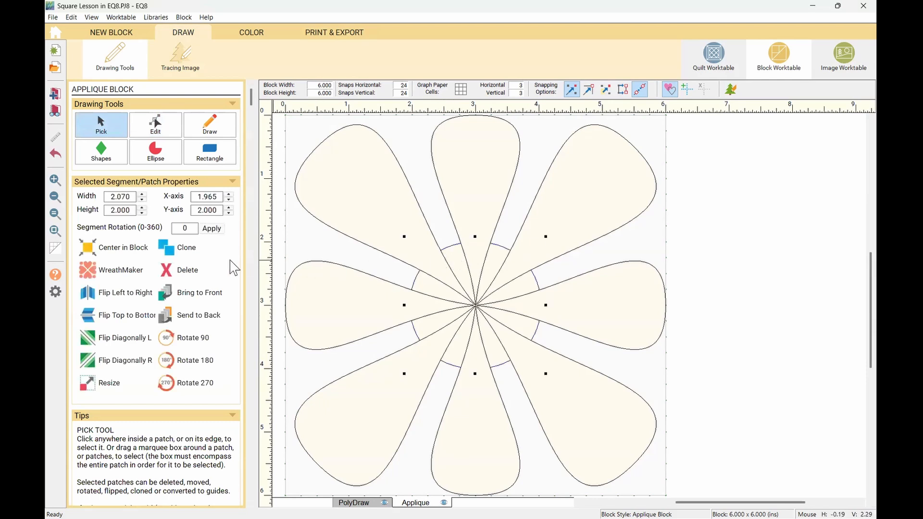
pyautogui.click(195, 294)
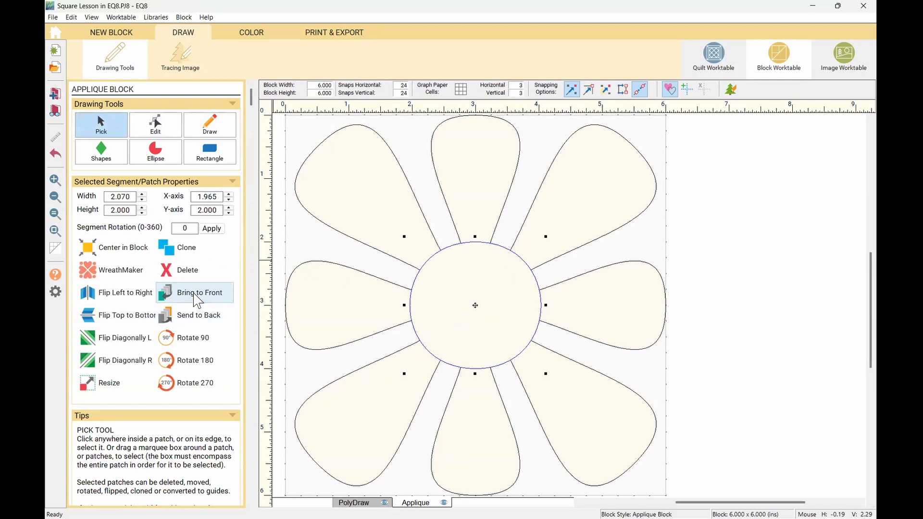
# - Preview the block's printable templates at worktable size and enlarge the view around the key block
pyautogui.click(318, 32)
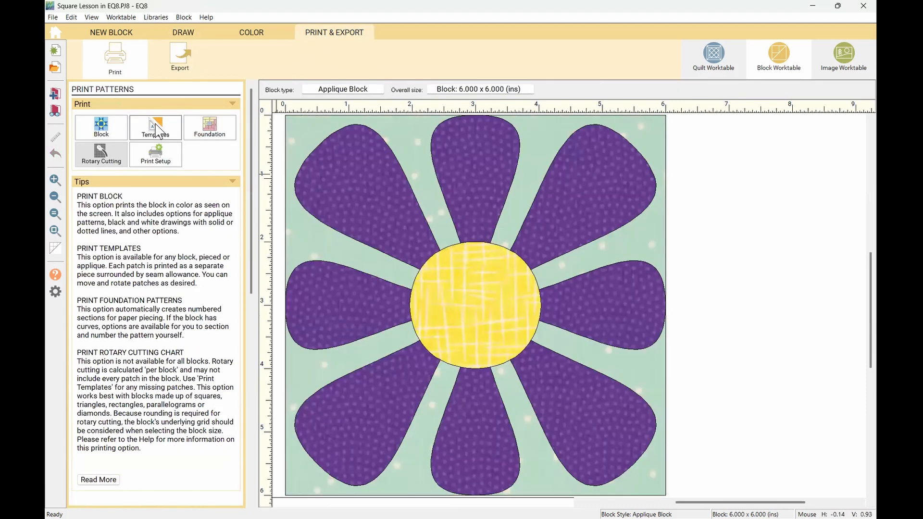
pyautogui.click(159, 132)
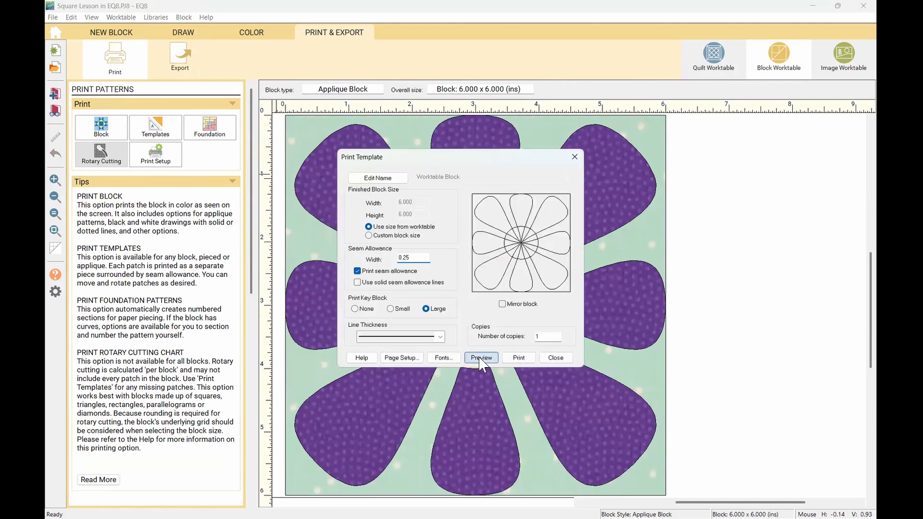
pyautogui.click(481, 359)
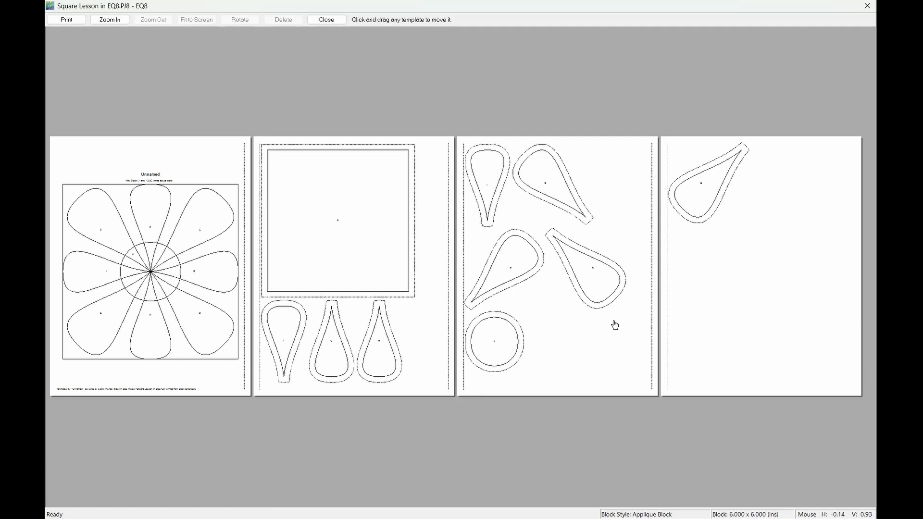
pyautogui.click(539, 176)
pyautogui.click(516, 256)
pyautogui.click(706, 195)
pyautogui.click(115, 20)
pyautogui.moveTo(55, 144); pyautogui.dragTo(254, 381)
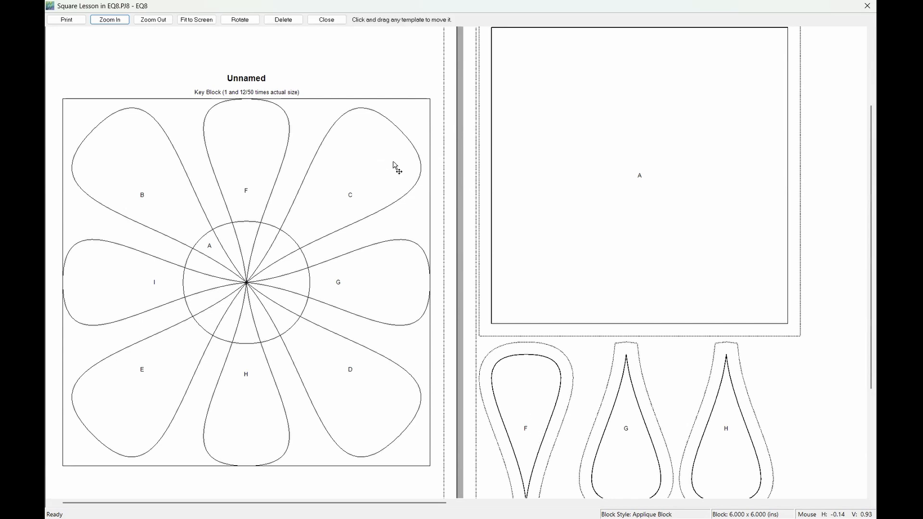
# - Delete the duplicate narrow petal templates F, G and H from the print layout, keeping template I
pyautogui.click(523, 378)
pyautogui.click(288, 21)
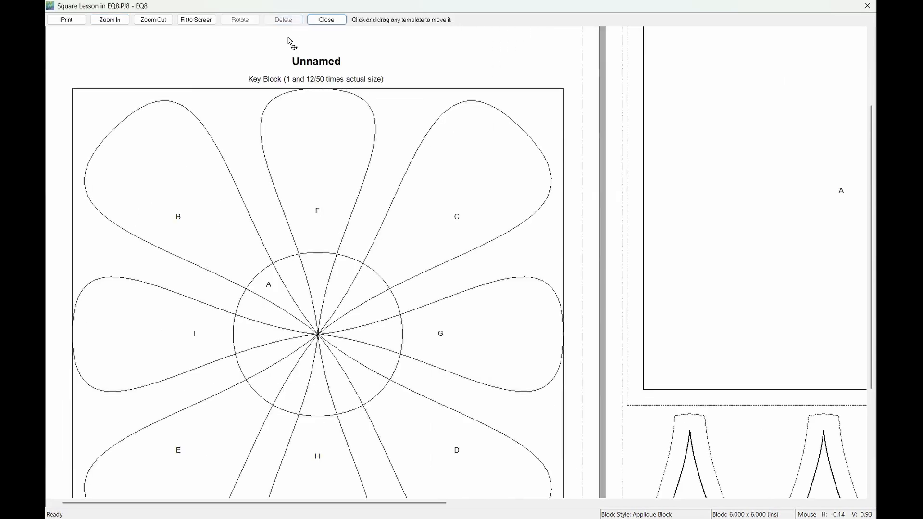
pyautogui.click(691, 477)
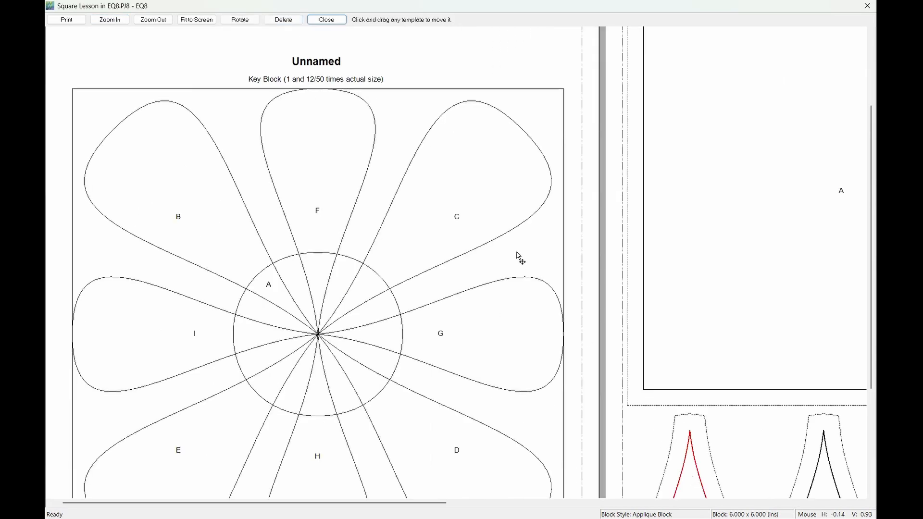
pyautogui.scroll(-3, 513, 253)
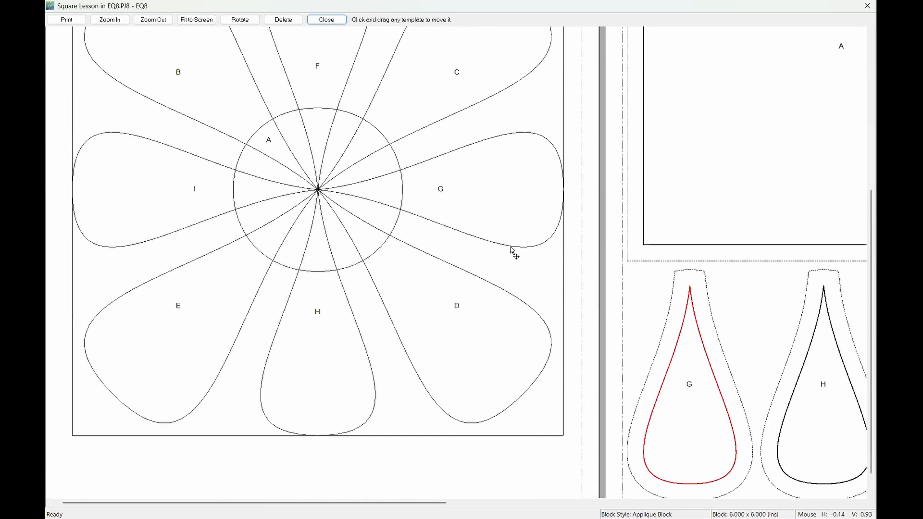
pyautogui.click(284, 20)
pyautogui.click(700, 408)
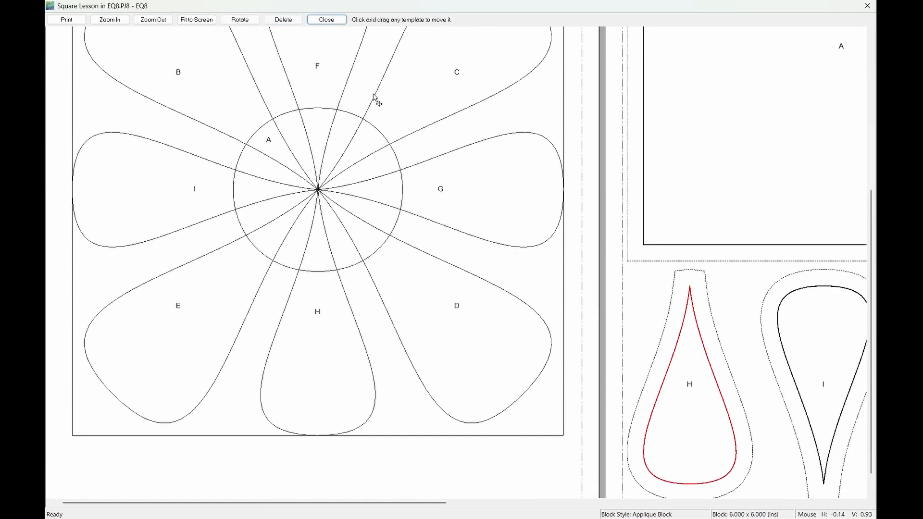
pyautogui.click(284, 20)
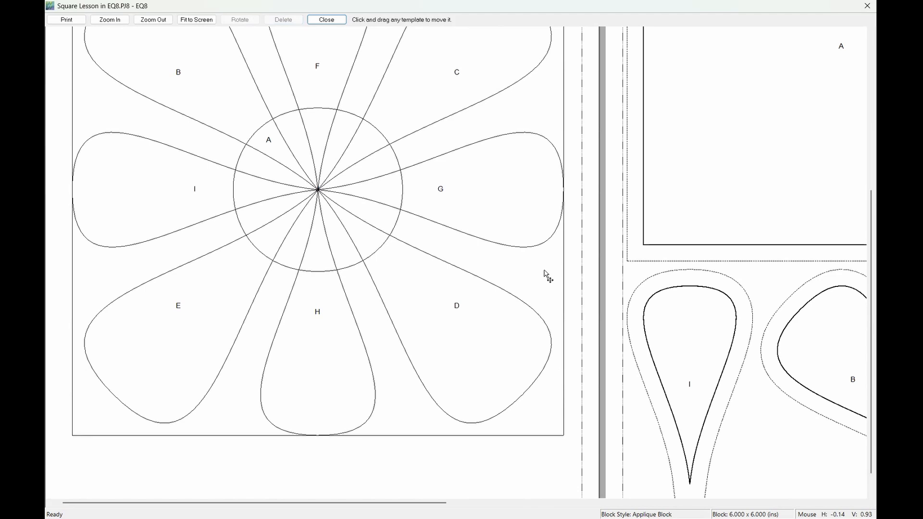
# - Delete the square background template A from the print layout
pyautogui.click(150, 21)
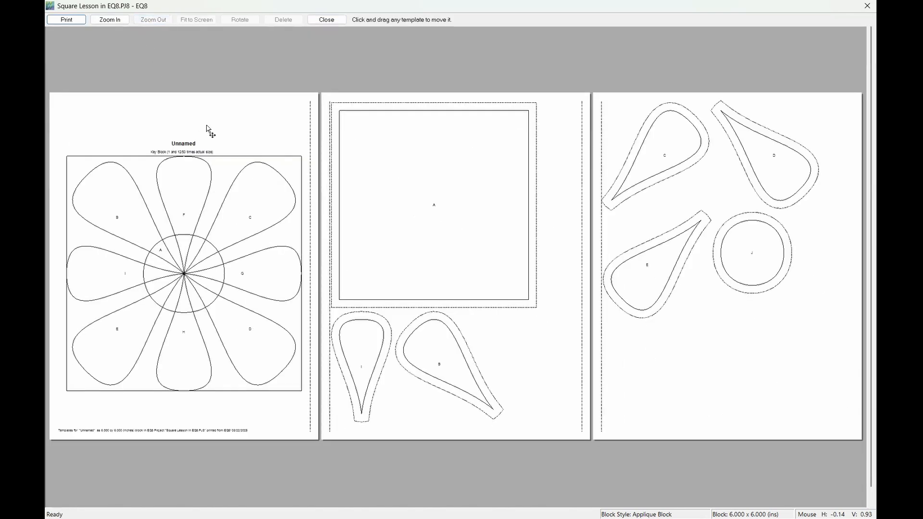
pyautogui.click(466, 213)
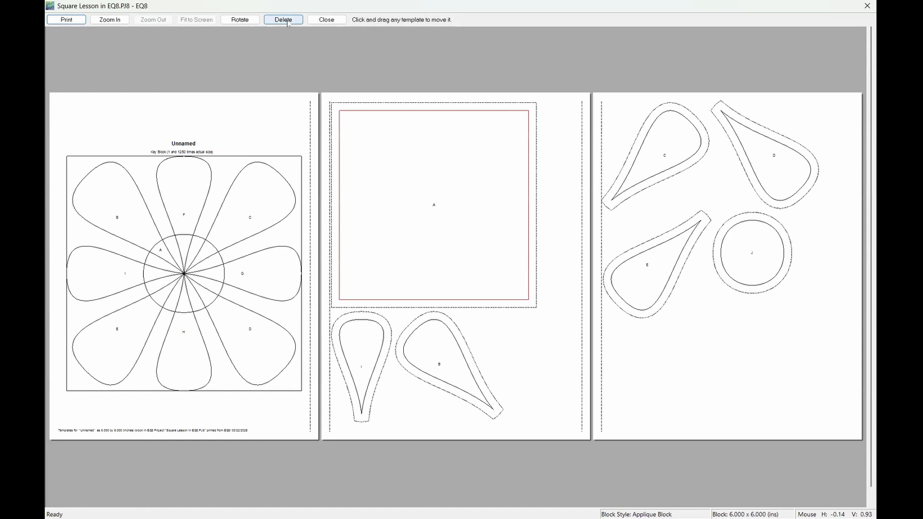
pyautogui.click(288, 22)
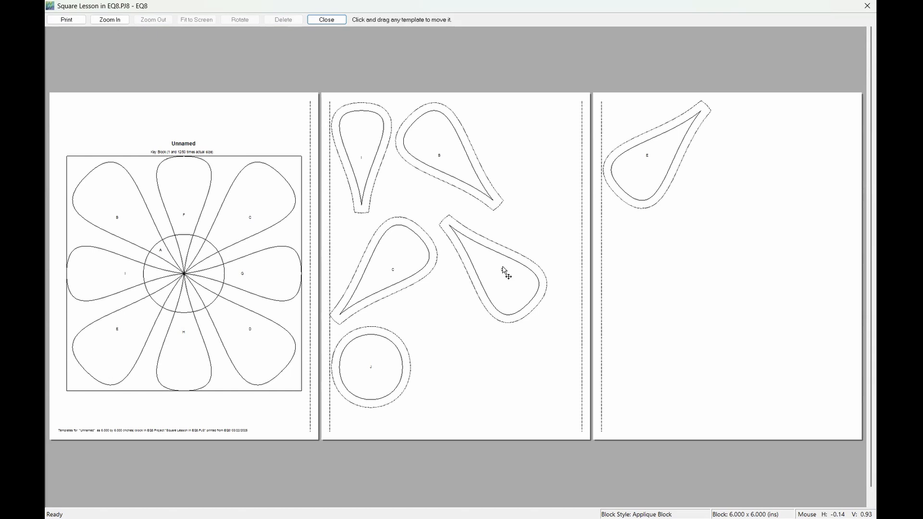
# - Delete the duplicate wide petal templates D, E and B from the print layout, keeping template C
pyautogui.click(505, 273)
pyautogui.click(284, 19)
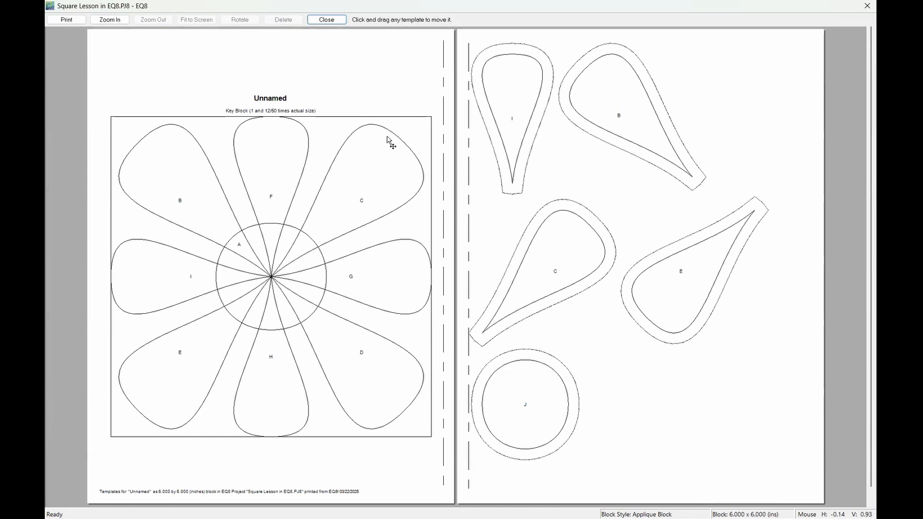
pyautogui.click(701, 268)
pyautogui.click(299, 20)
pyautogui.click(642, 123)
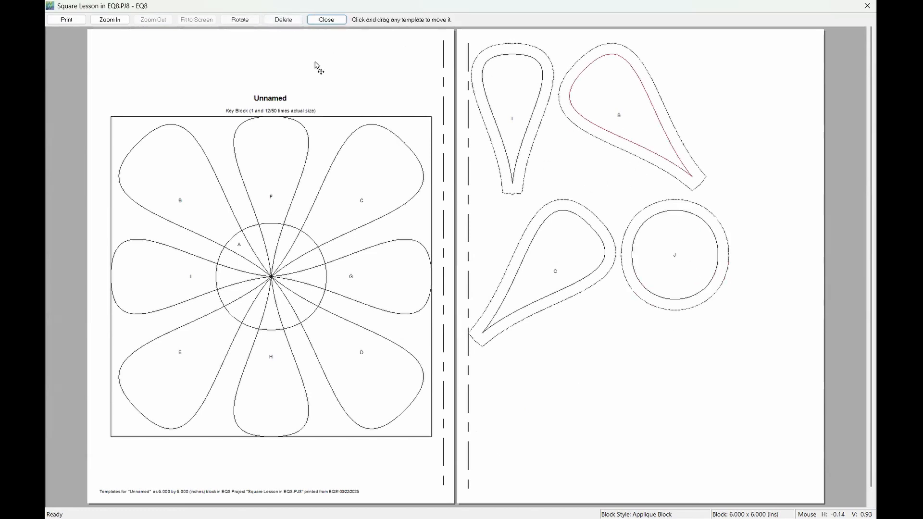
pyautogui.click(281, 20)
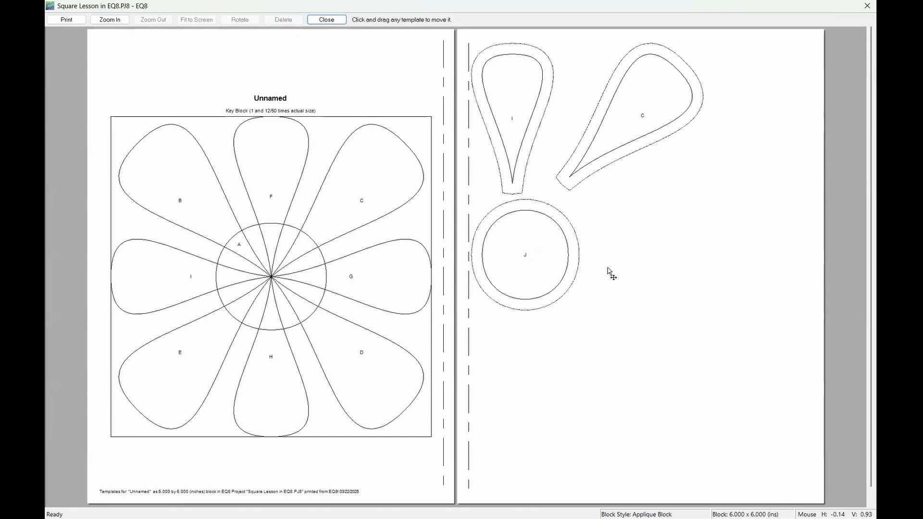
# - Try circle template J in the space above the key block, and place it below the petal templates on the second page
pyautogui.scroll(-1, 608, 271)
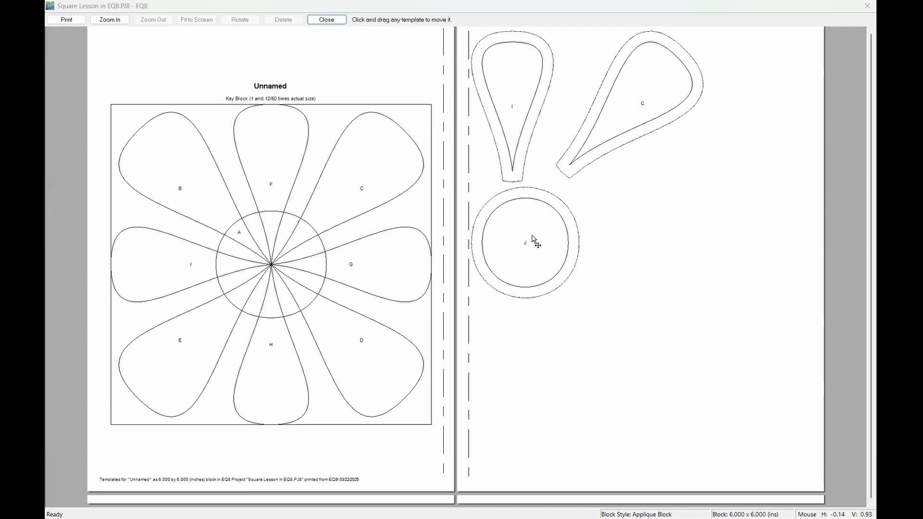
pyautogui.click(529, 261)
pyautogui.click(176, 92)
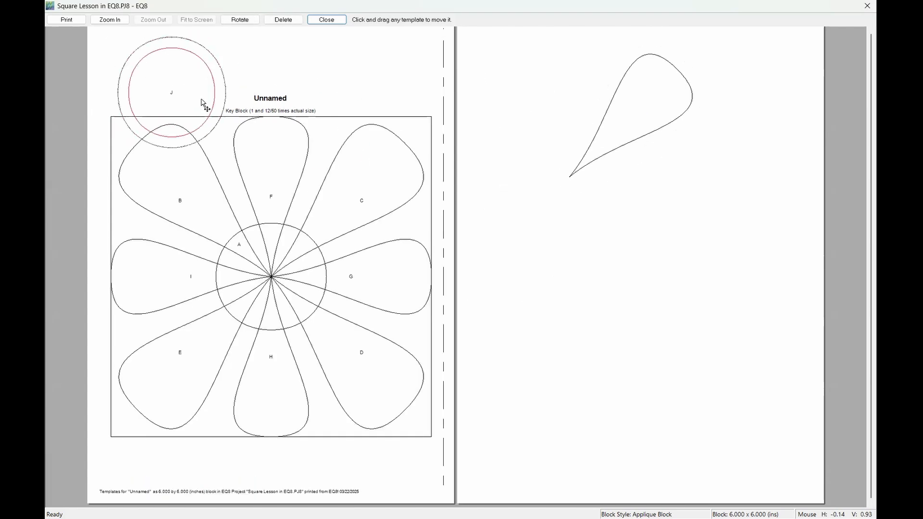
pyautogui.press('Delete')
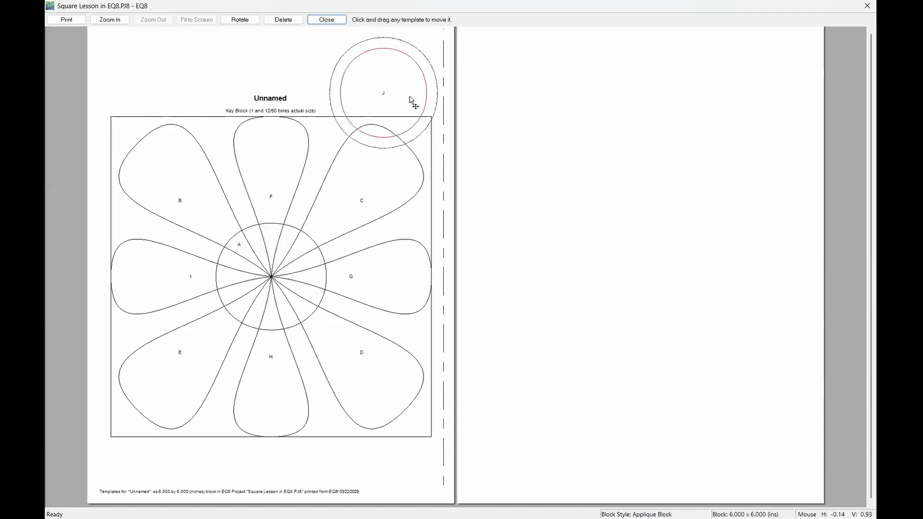
pyautogui.moveTo(472, 176); pyautogui.dragTo(573, 298)
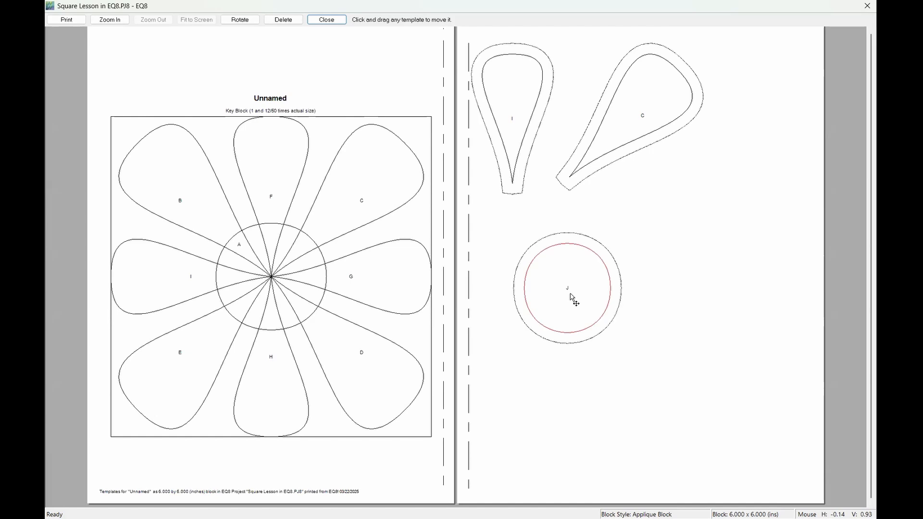
# - Rotate narrow petal template I to lie horizontally and move it into the space above the key block on the first page
pyautogui.click(236, 21)
pyautogui.click(237, 21)
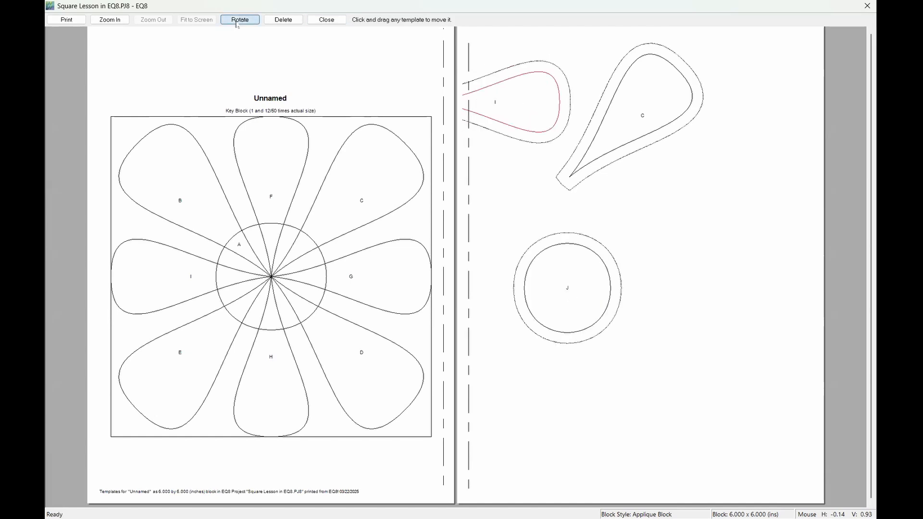
pyautogui.moveTo(514, 116); pyautogui.dragTo(399, 90)
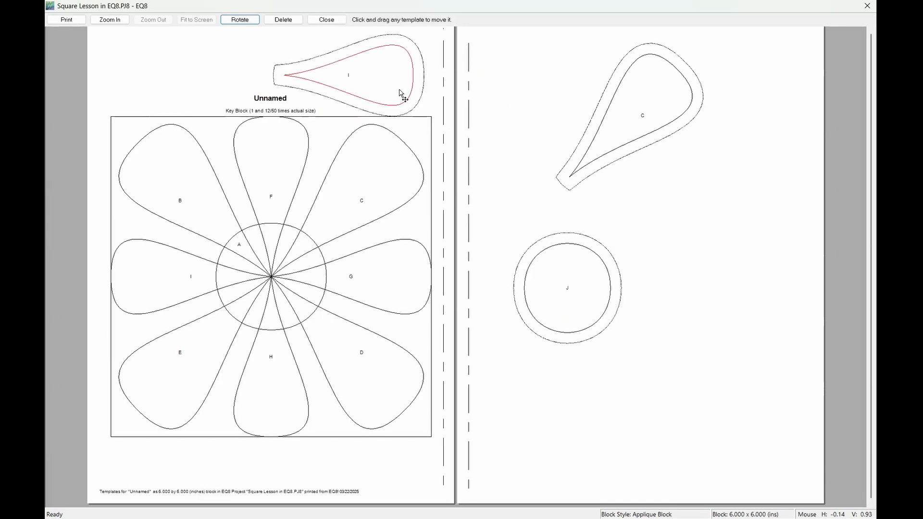
# - Rotate wide petal template C until it lies nearly horizontal and move it beside template I above the key block
pyautogui.click(644, 102)
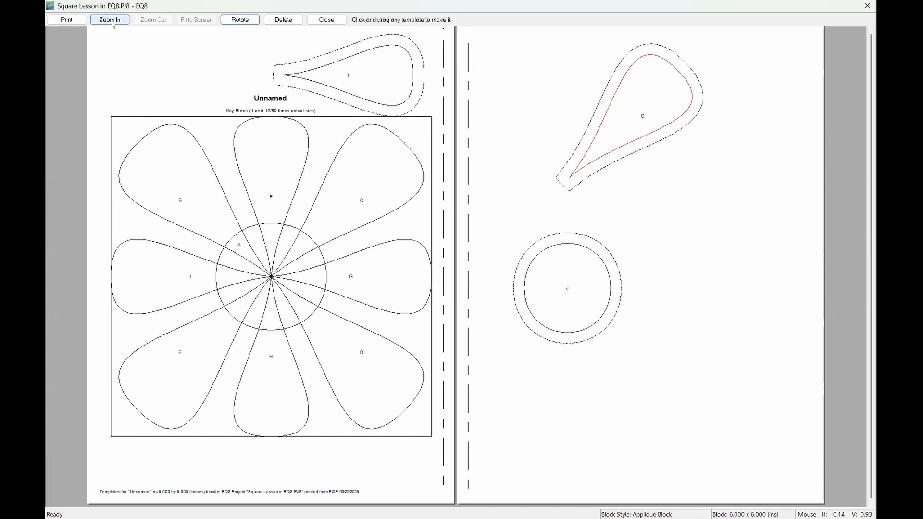
pyautogui.click(237, 22)
pyautogui.click(235, 21)
pyautogui.click(234, 21)
pyautogui.click(235, 21)
pyautogui.click(234, 21)
pyautogui.click(235, 21)
pyautogui.click(236, 22)
pyautogui.moveTo(612, 102); pyautogui.dragTo(177, 67)
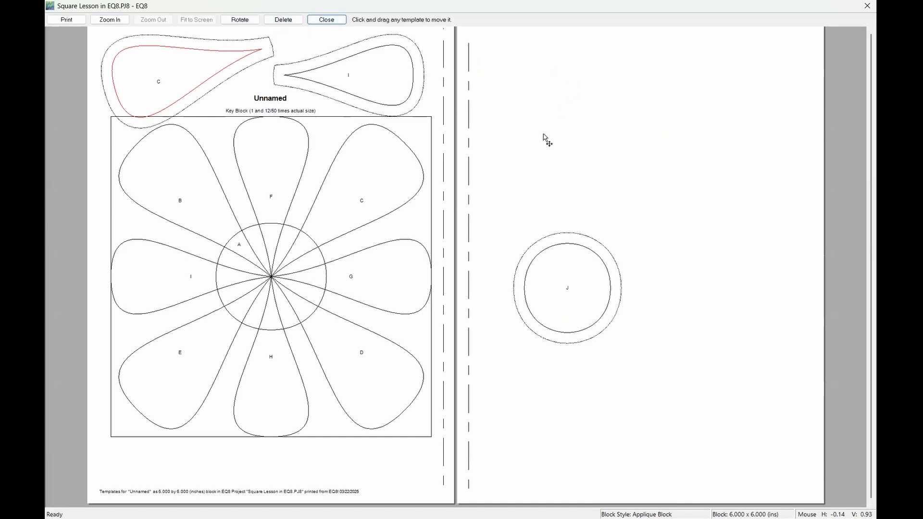
# - Close the template print layout and settings, and open the foundation pattern print settings for the block to try a preview
pyautogui.click(334, 22)
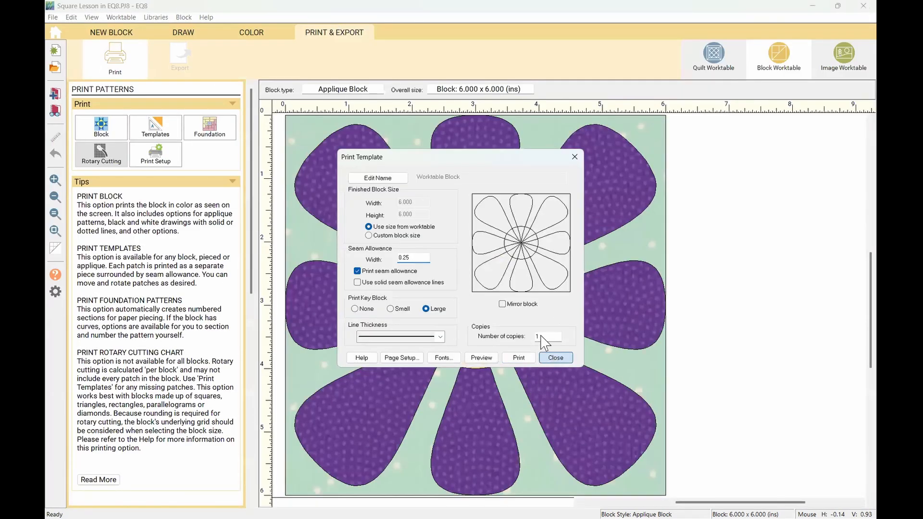
pyautogui.click(555, 358)
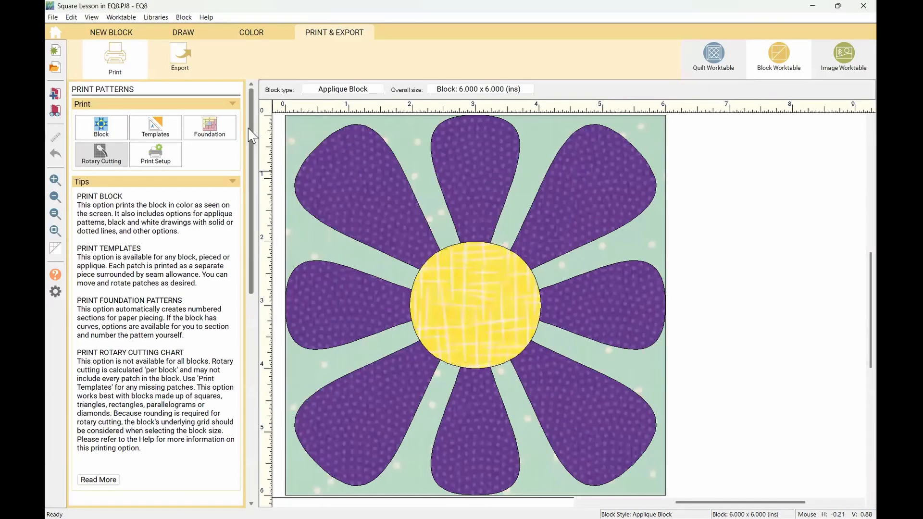
pyautogui.click(214, 139)
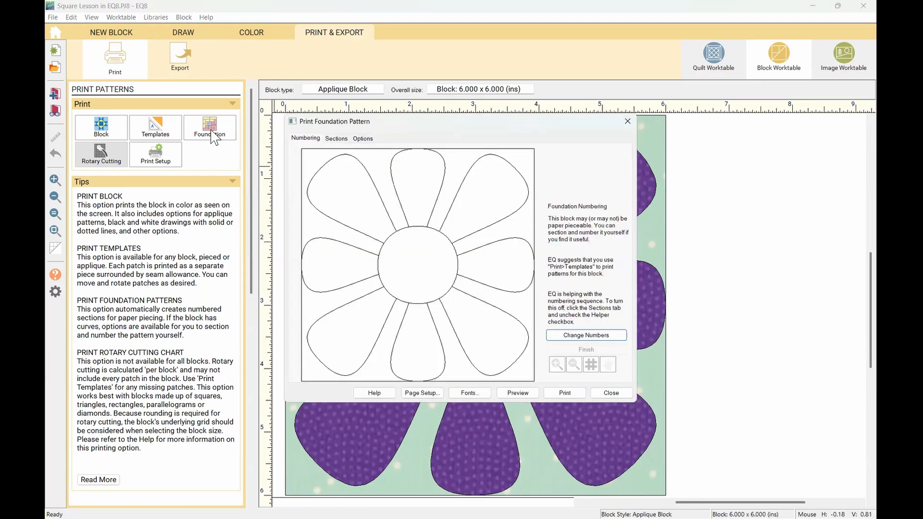
pyautogui.click(515, 394)
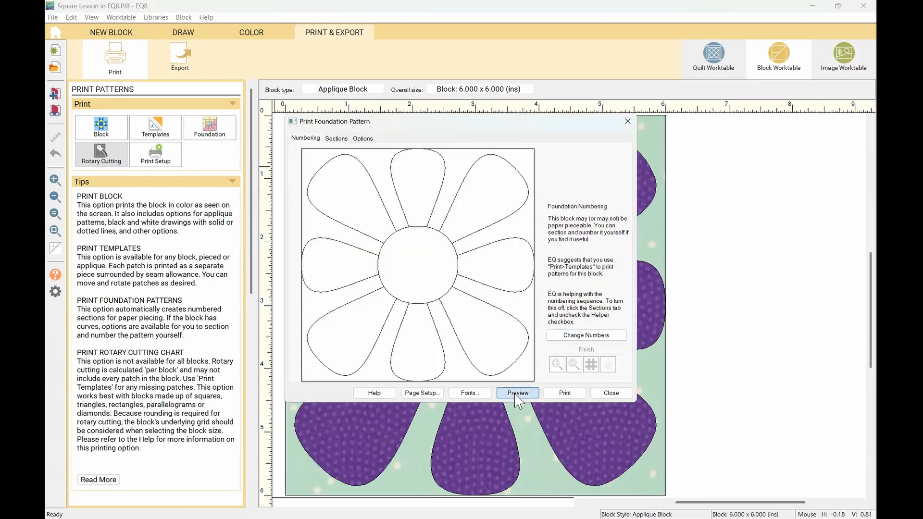
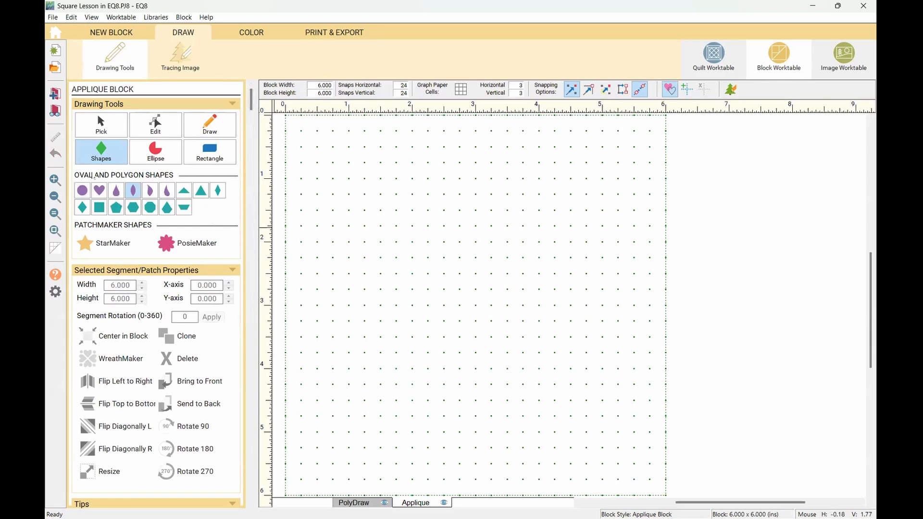
# - Draw an upright pointed-oval petal about 1.03 by 2.75 inches from the block's centre up toward its upper edge
pyautogui.click(130, 195)
pyautogui.moveTo(476, 305)
pyautogui.mouseDown()
pyautogui.moveTo(484, 188)
pyautogui.moveTo(476, 130)
pyautogui.mouseUp()
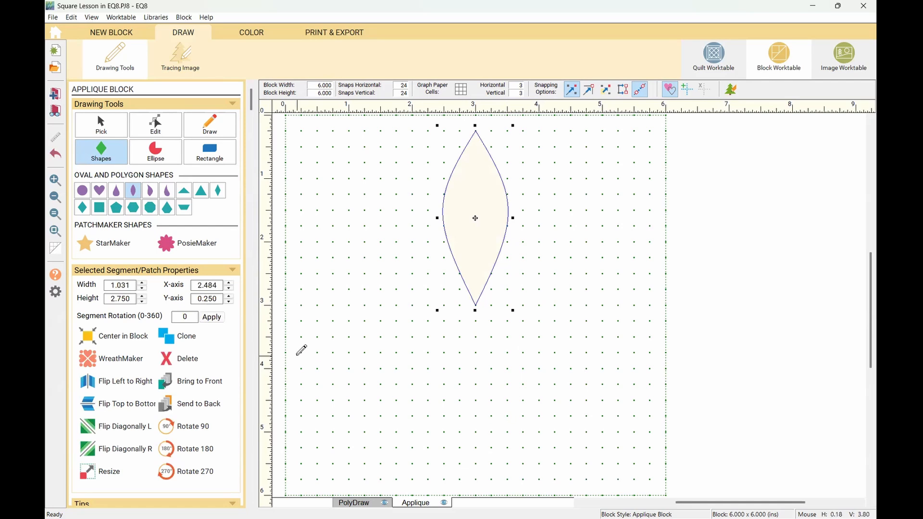
pyautogui.scroll(-1, 312, 343)
pyautogui.scroll(1, 312, 343)
# - Turn the petal into a wreath with WreathMaker, using 8 clusters, 91% cluster spacing and 108% cluster size
pyautogui.click(123, 361)
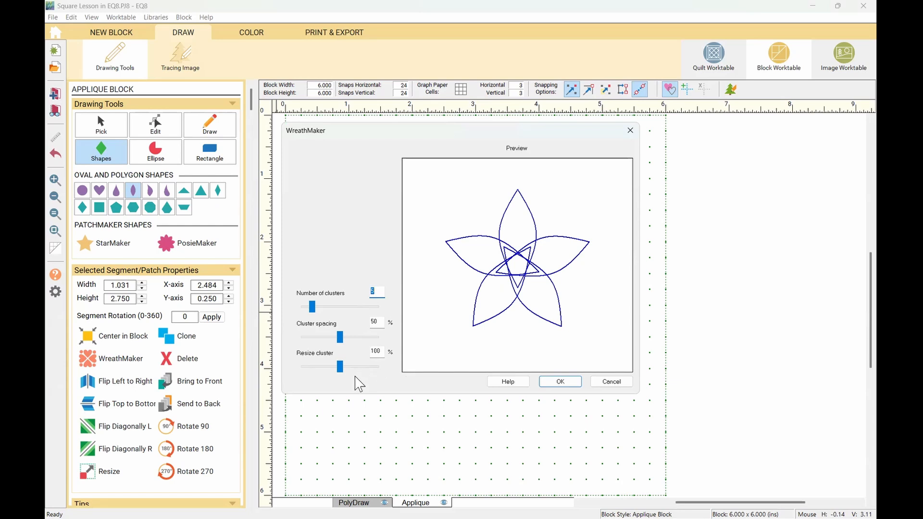
pyautogui.moveTo(314, 307); pyautogui.dragTo(370, 343)
pyautogui.moveTo(342, 370); pyautogui.dragTo(345, 374)
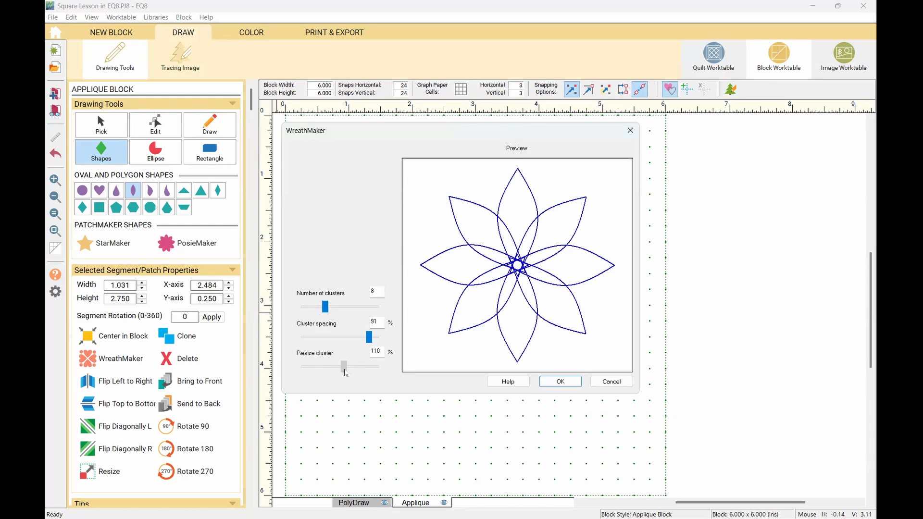
pyautogui.moveTo(345, 374); pyautogui.dragTo(344, 373)
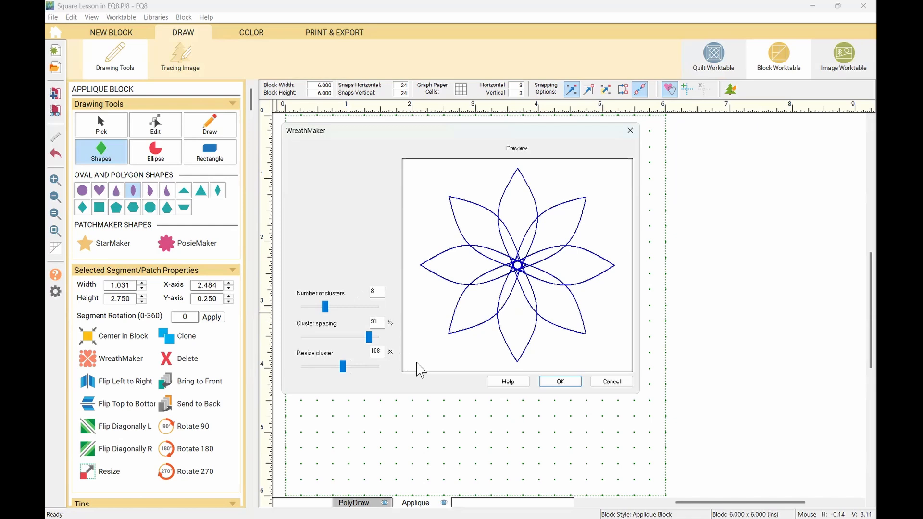
pyautogui.click(561, 383)
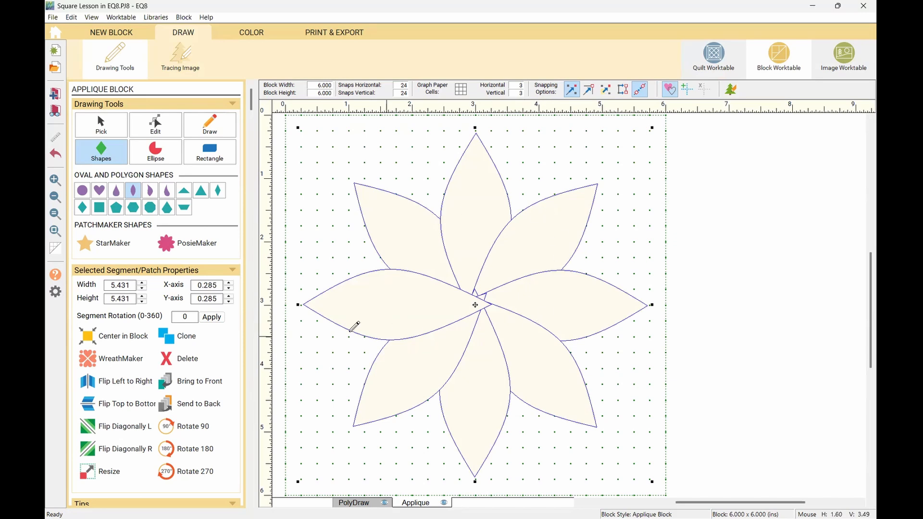
# - Draw a circle about 1.55 by 1.5 inches over the centre of the eight-petal flower
pyautogui.click(80, 192)
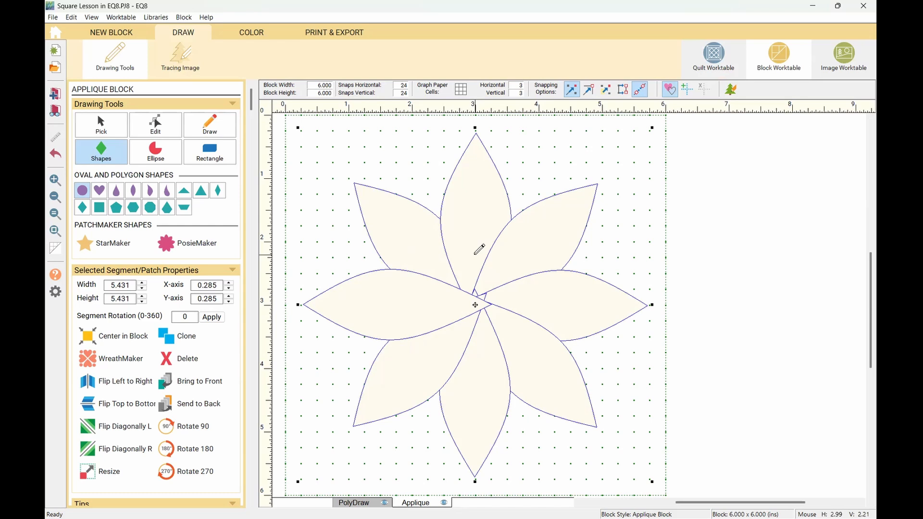
pyautogui.moveTo(475, 257); pyautogui.dragTo(476, 332)
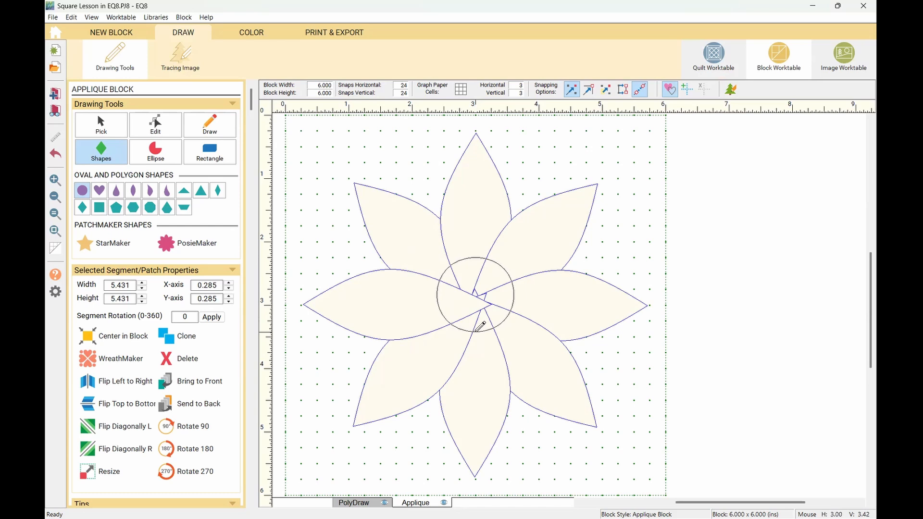
pyautogui.moveTo(476, 331)
pyautogui.mouseDown()
pyautogui.moveTo(466, 332)
pyautogui.moveTo(480, 335)
pyautogui.moveTo(477, 258)
pyautogui.mouseUp()
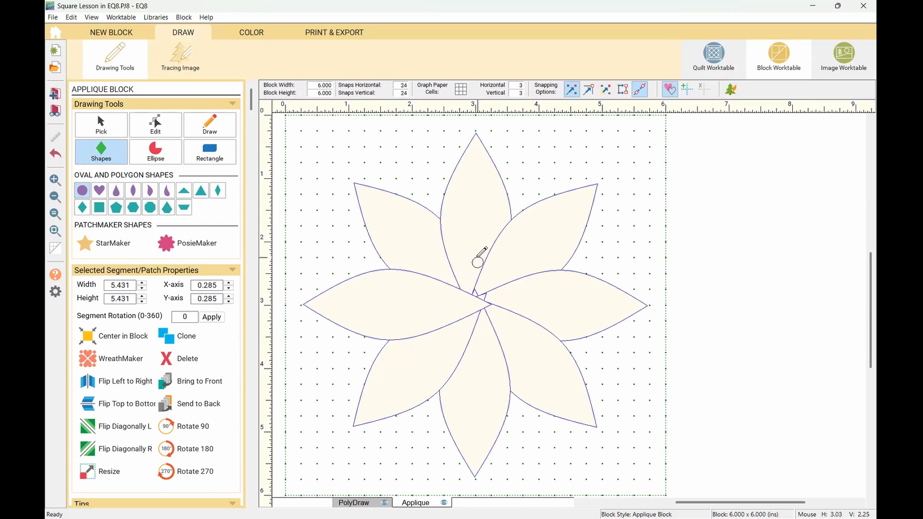
pyautogui.moveTo(478, 257); pyautogui.dragTo(478, 350)
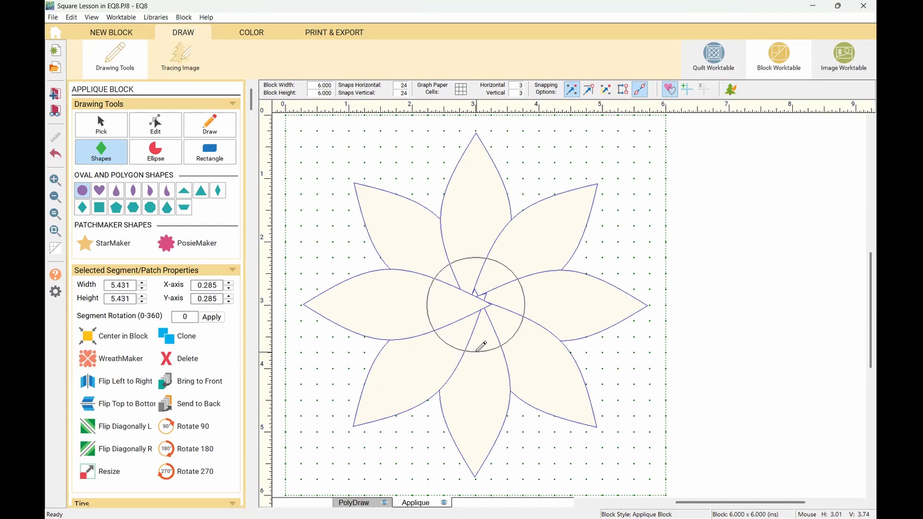
pyautogui.moveTo(478, 350); pyautogui.dragTo(478, 351)
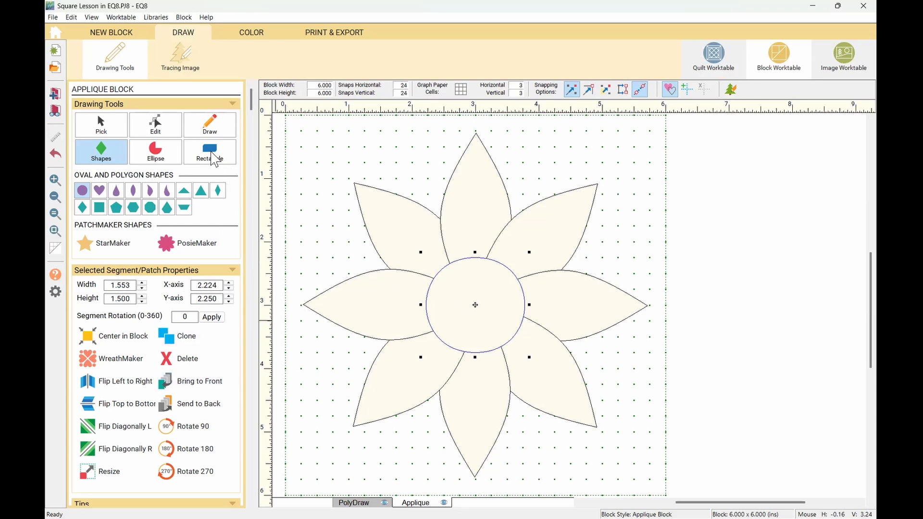
# - Examine the property options offered by the Ellipse, Rectangle and Shapes drawing tools
pyautogui.click(157, 158)
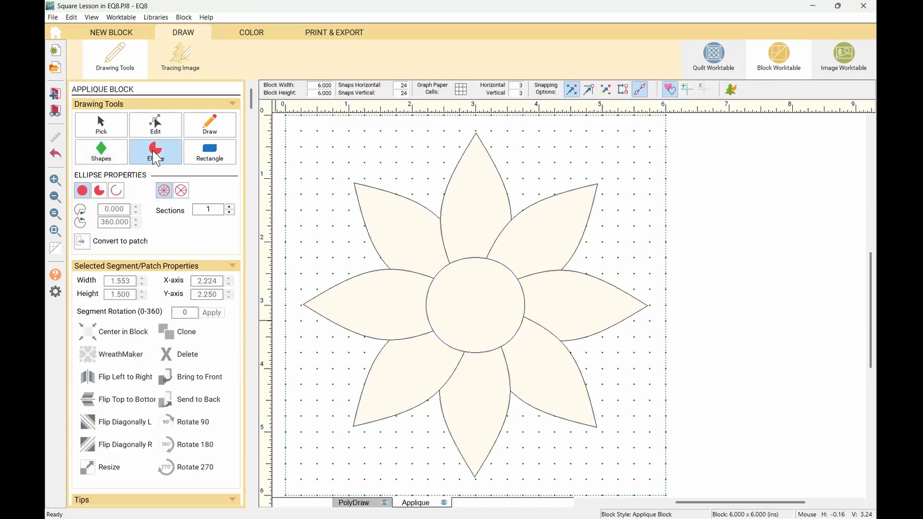
pyautogui.click(211, 158)
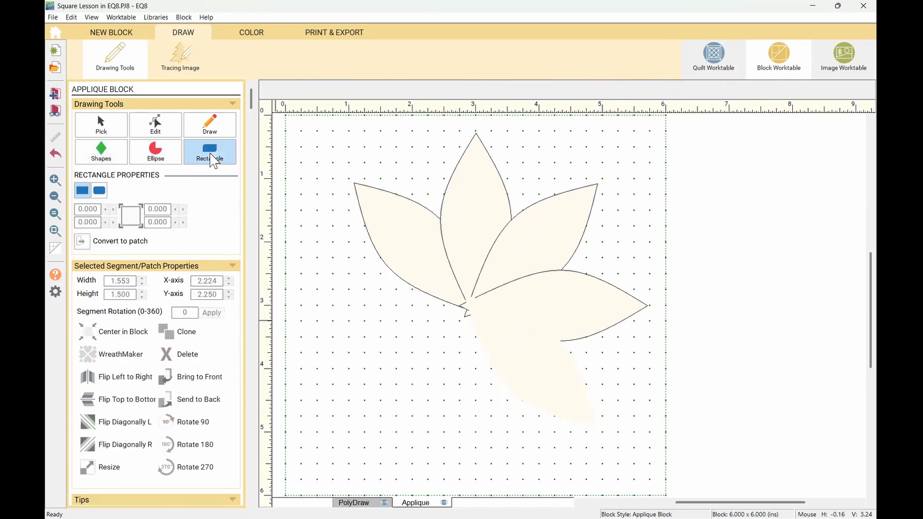
pyautogui.click(103, 157)
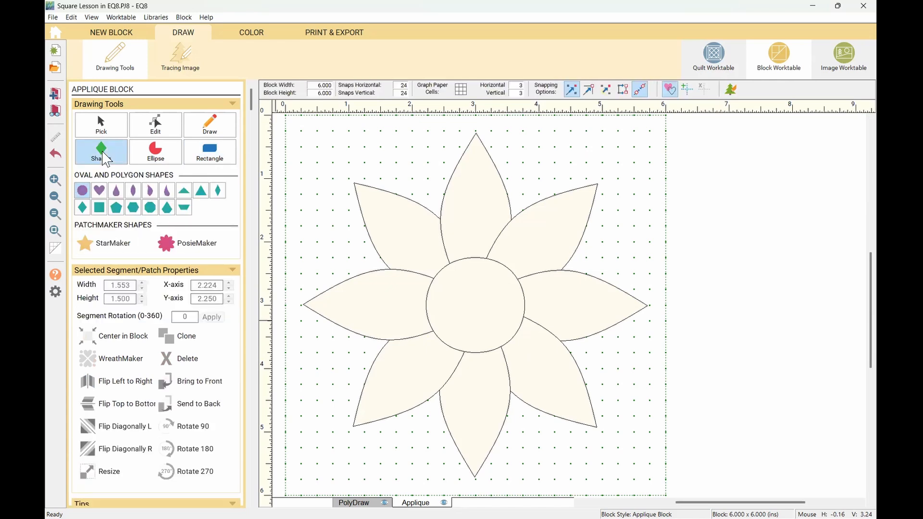
pyautogui.click(159, 159)
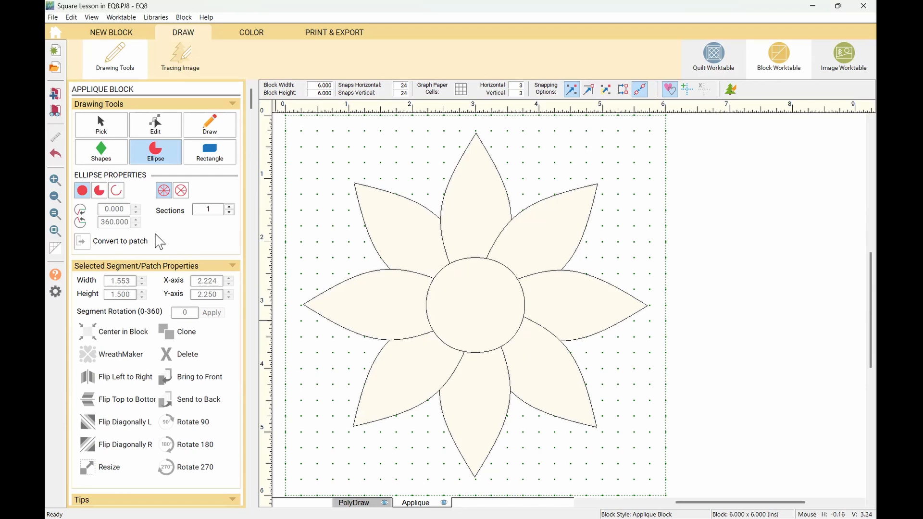
pyautogui.click(202, 160)
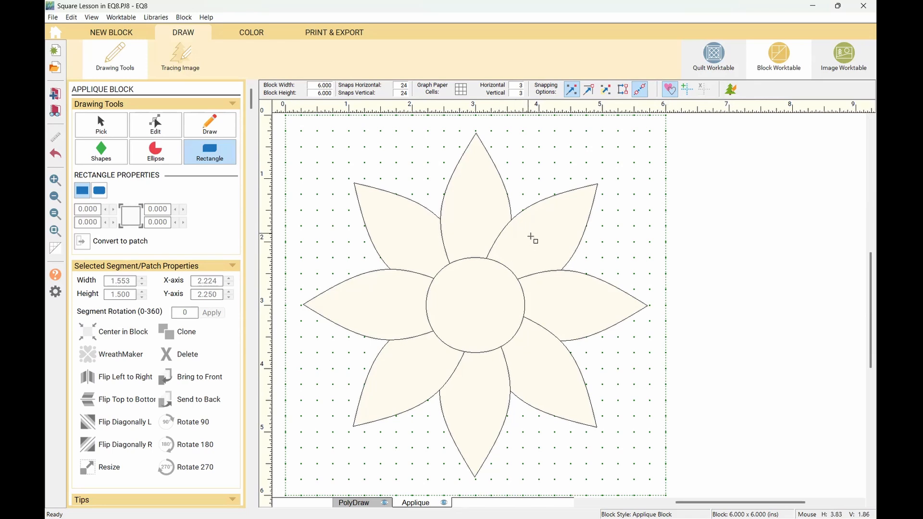
# - Toggle the automatic patch fill off and on, leaving it off to show only the flower's outlines
pyautogui.click(669, 89)
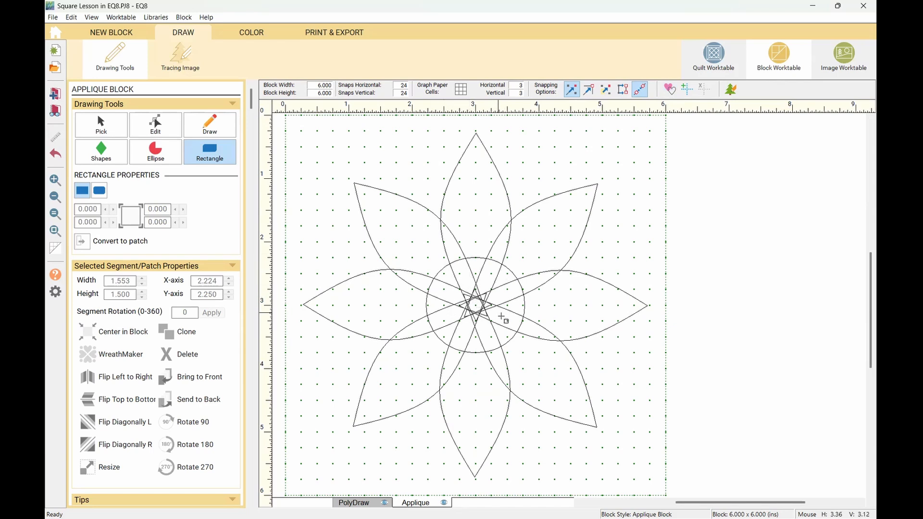
pyautogui.click(669, 88)
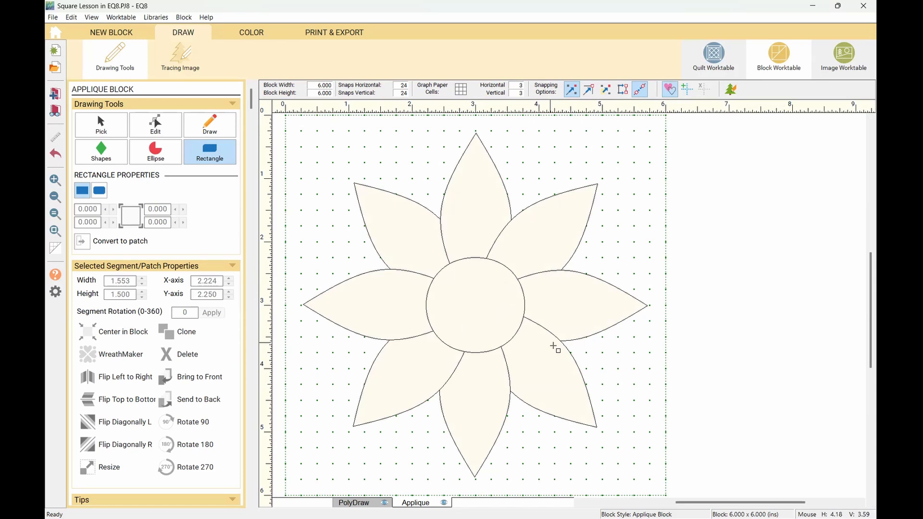
pyautogui.click(668, 88)
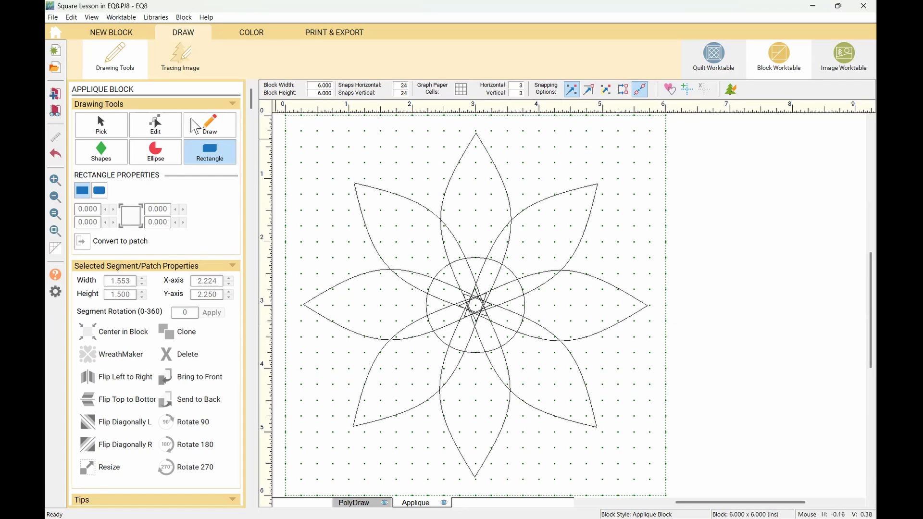
# - Use the Edit tool to examine the lower-right petal's inner corner node and curve handles at the flower's centre
pyautogui.click(155, 124)
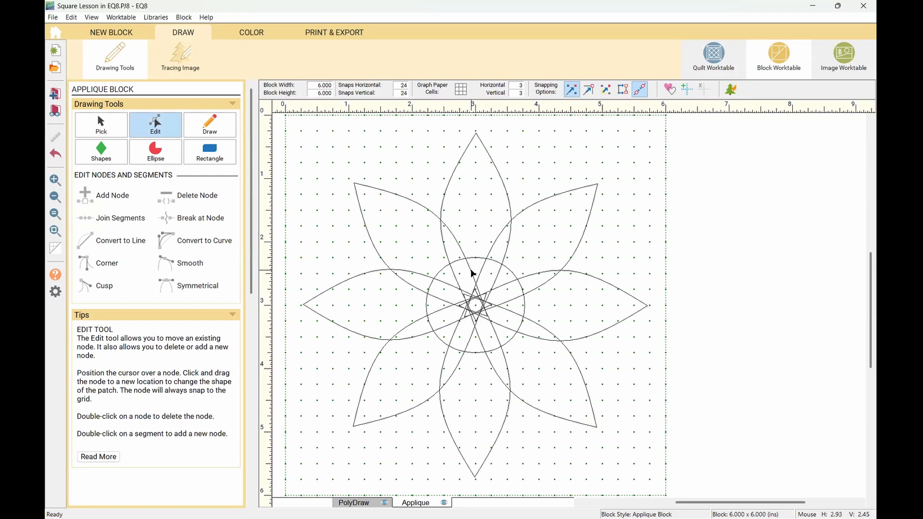
pyautogui.scroll(2, 472, 273)
pyautogui.scroll(3, 522, 248)
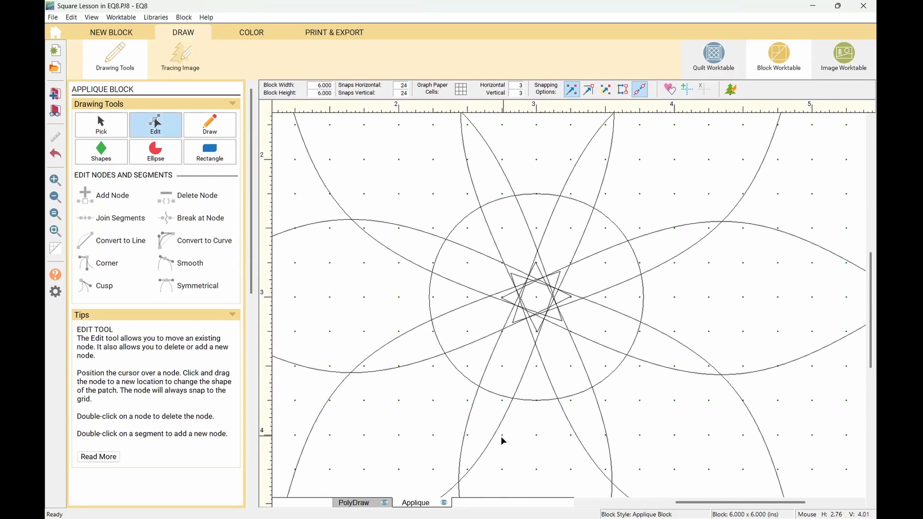
pyautogui.click(744, 403)
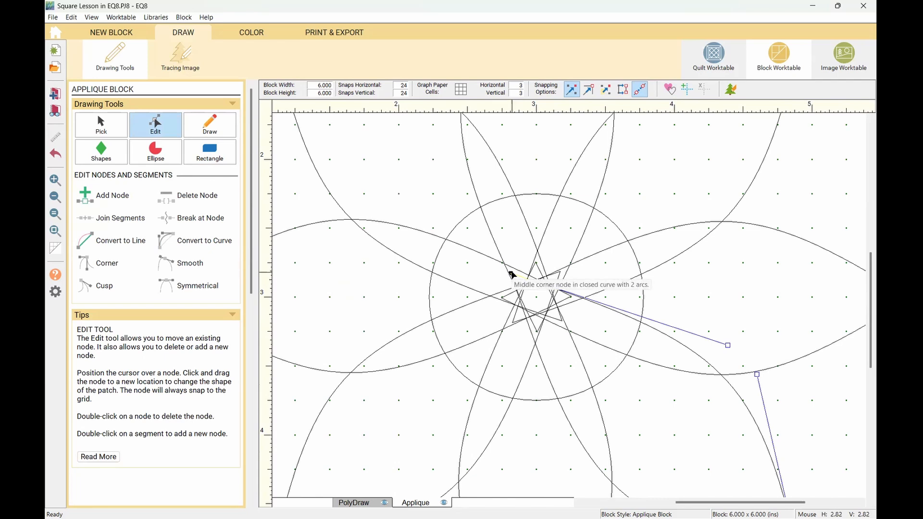
pyautogui.moveTo(511, 275)
pyautogui.mouseDown()
pyautogui.moveTo(526, 293)
pyautogui.moveTo(513, 276)
pyautogui.mouseUp()
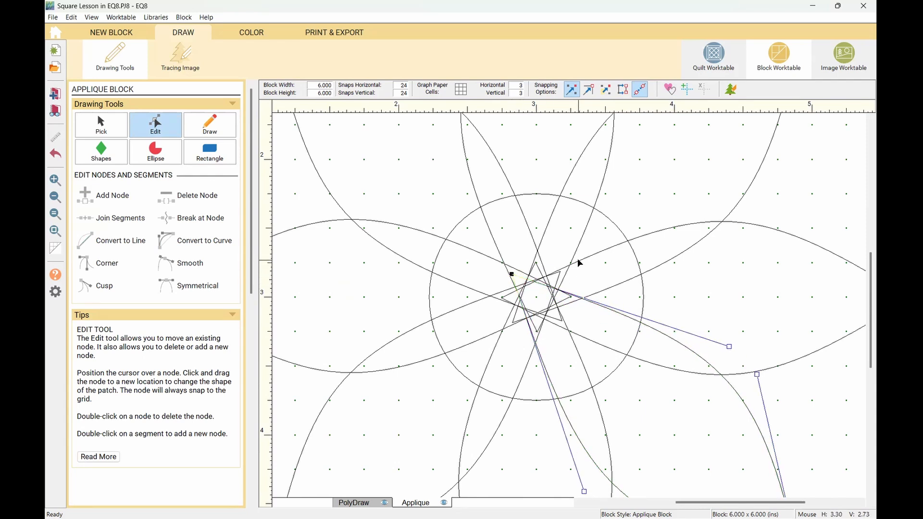
pyautogui.scroll(-1, 576, 260)
pyautogui.scroll(-3, 577, 259)
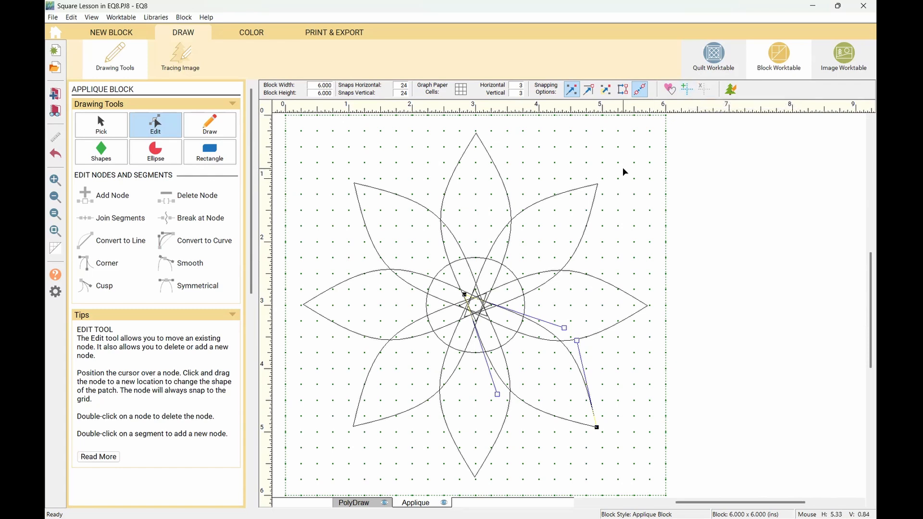
# - Select all of the flower's petals and its centre circle and convert them to guides
pyautogui.hotkey('ctrl', 'a')
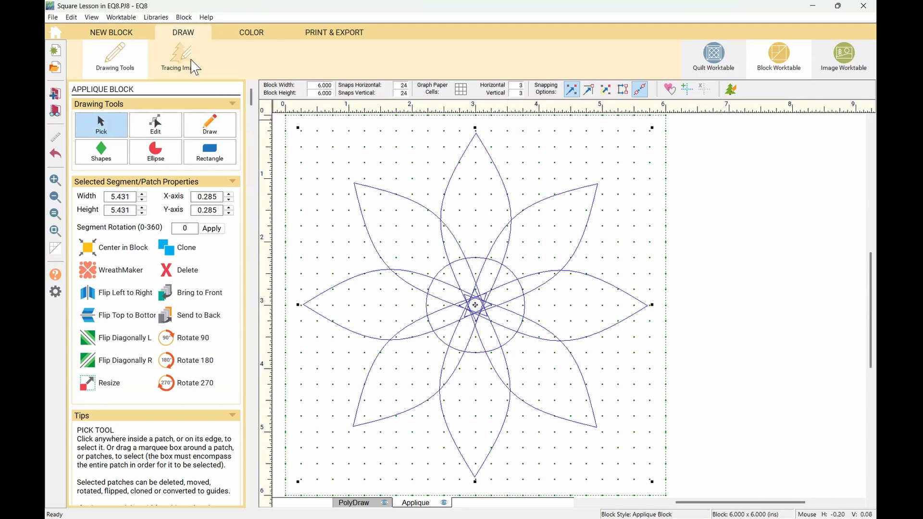
pyautogui.click(71, 19)
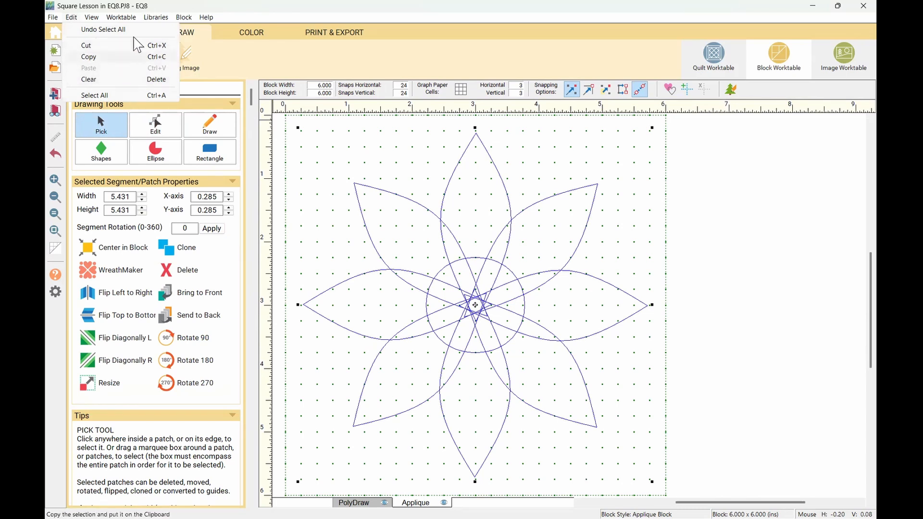
pyautogui.click(92, 17)
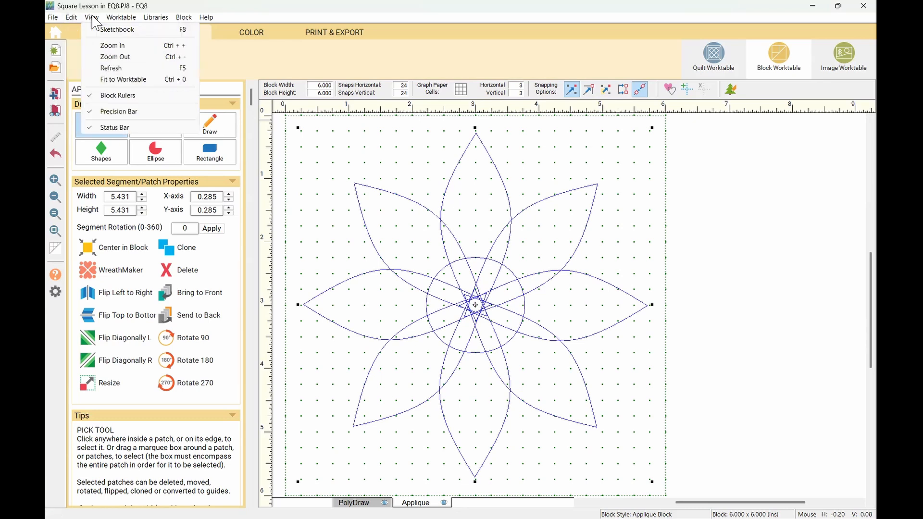
pyautogui.click(121, 17)
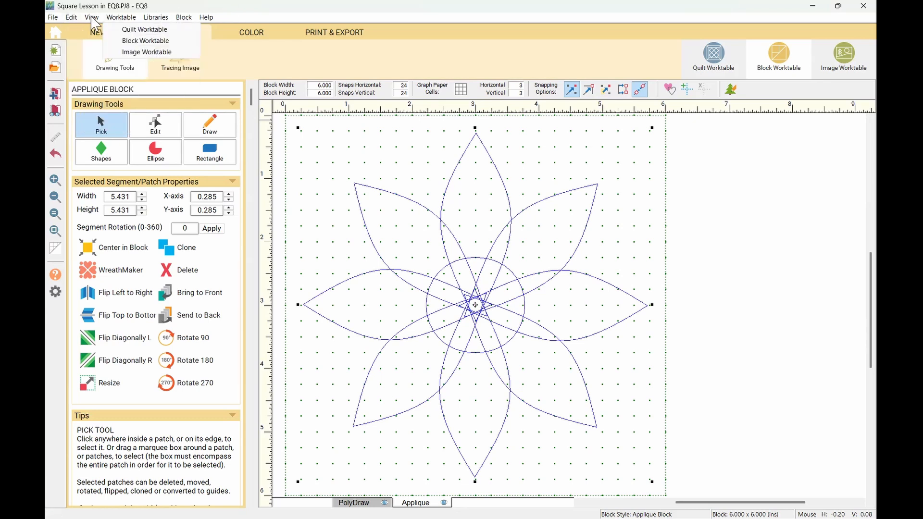
pyautogui.click(54, 17)
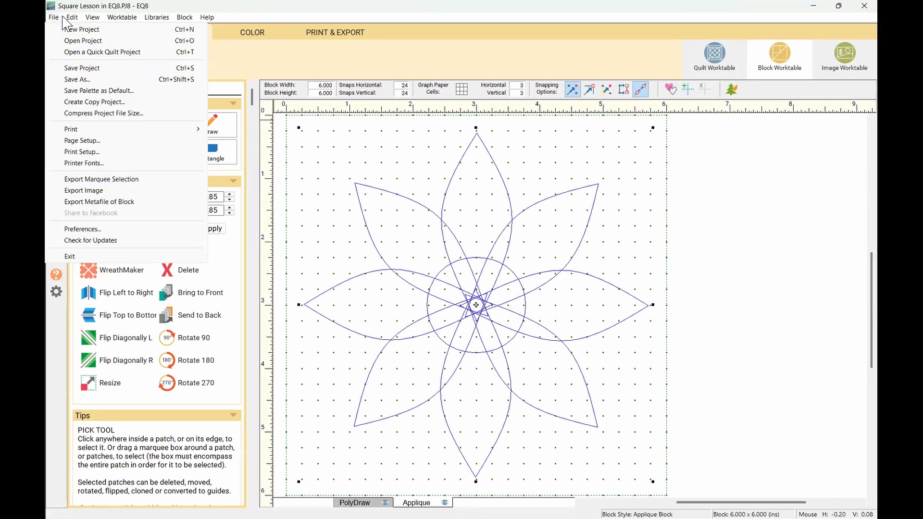
pyautogui.press('Right')
pyautogui.press('Right')
pyautogui.click(246, 5)
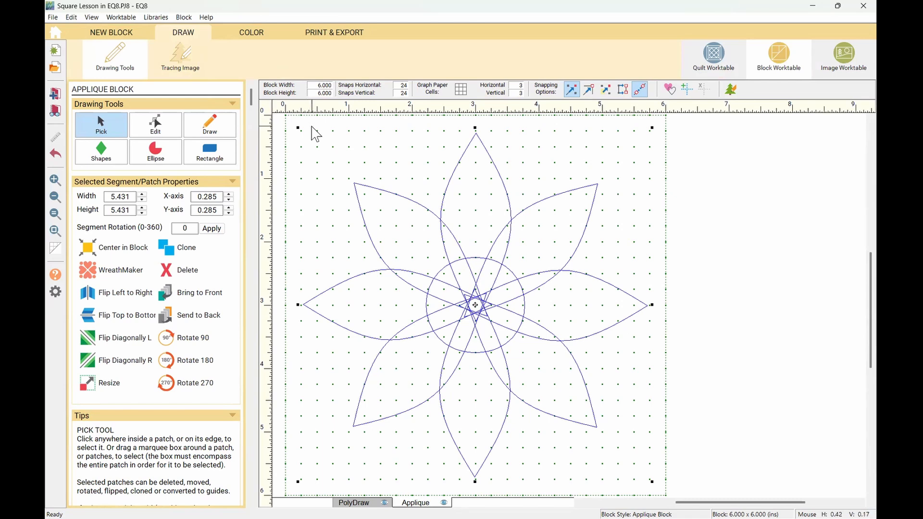
pyautogui.click(688, 92)
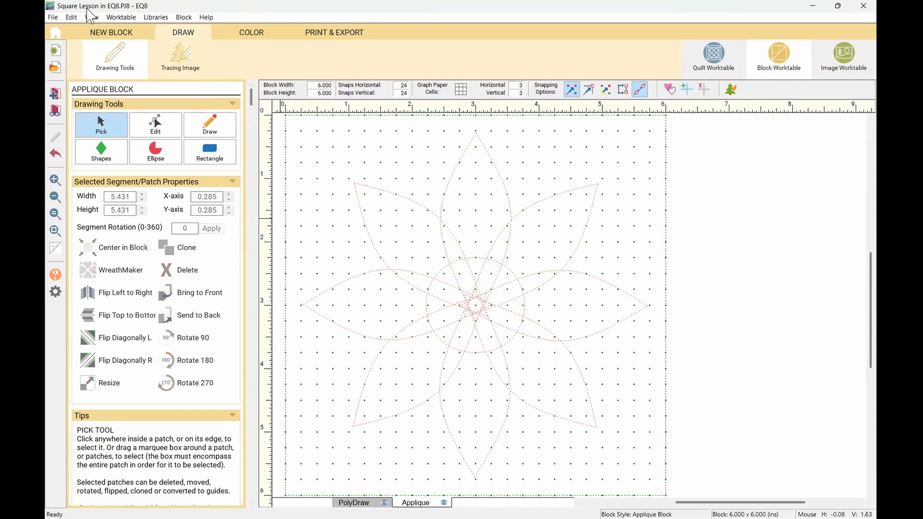
# - Paste a copy of the whole flower and align it over the flower guides, centred in the block
pyautogui.click(72, 18)
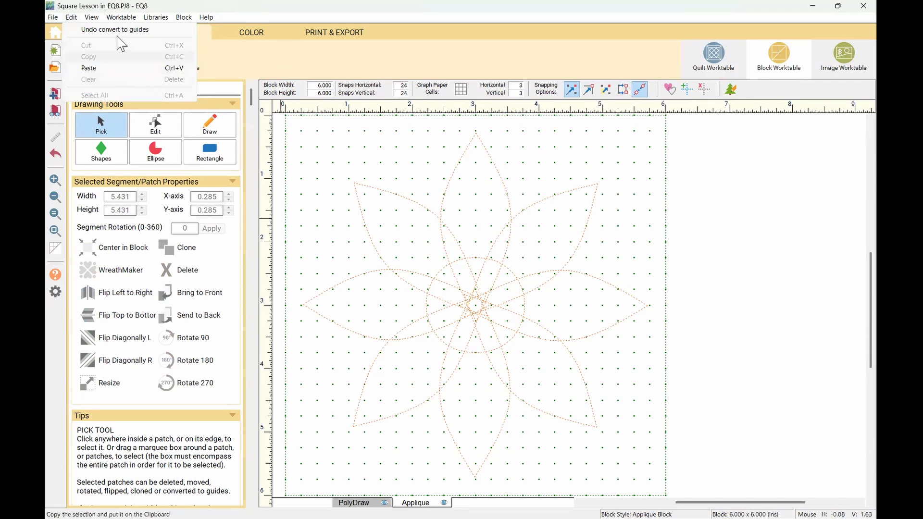
pyautogui.click(71, 18)
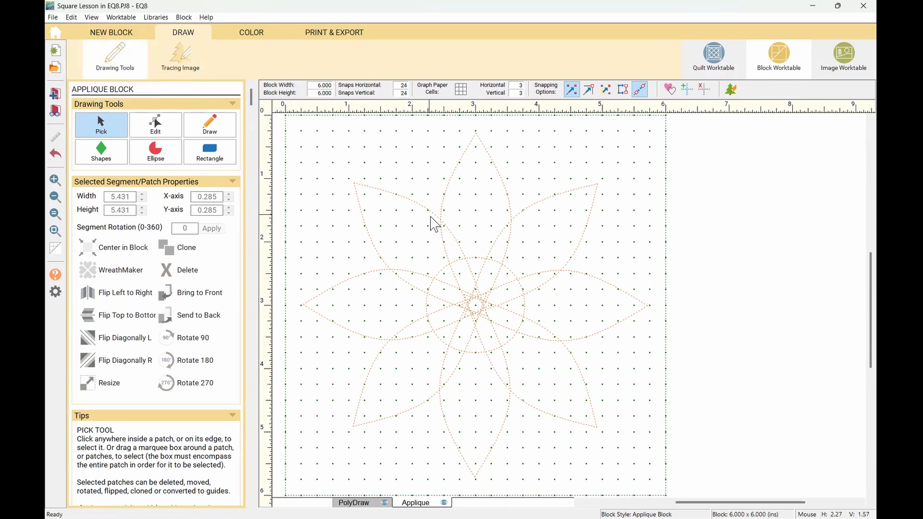
pyautogui.hotkey('ctrl', 'v')
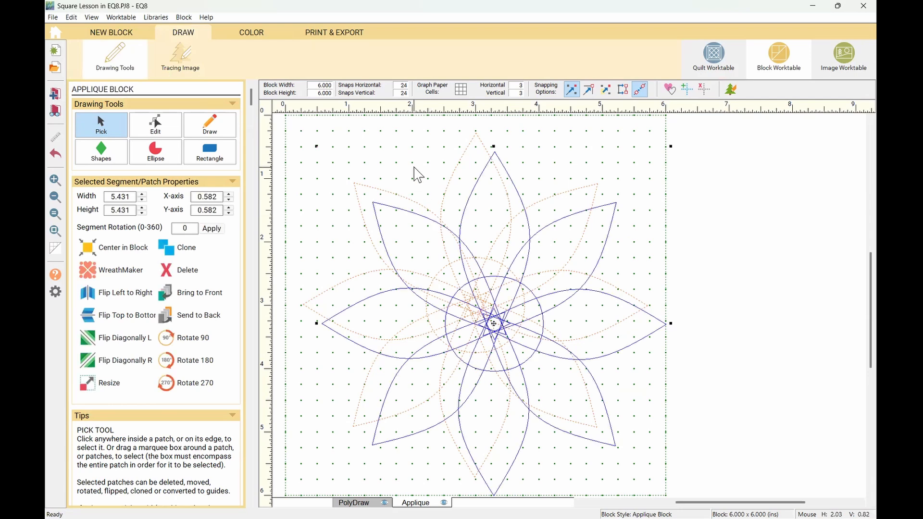
pyautogui.moveTo(492, 325); pyautogui.dragTo(474, 304)
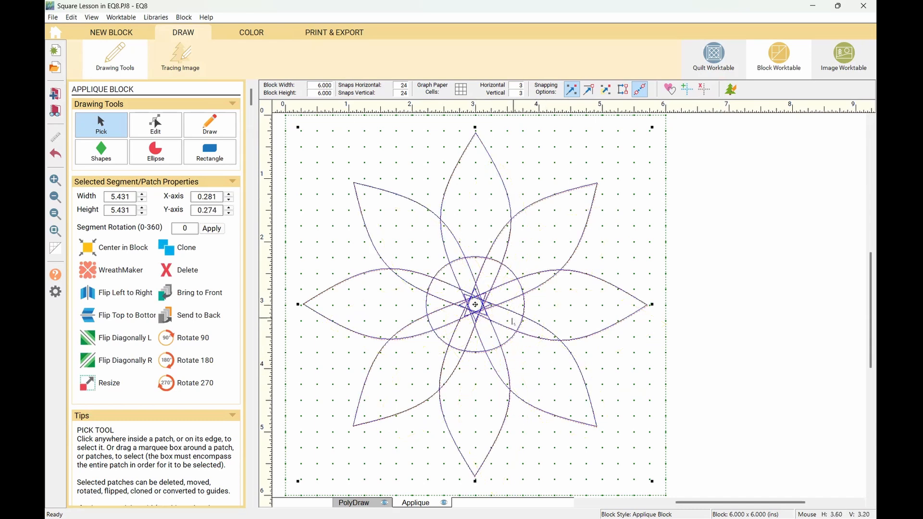
pyautogui.scroll(1, 489, 290)
pyautogui.scroll(-1, 489, 290)
pyautogui.click(583, 420)
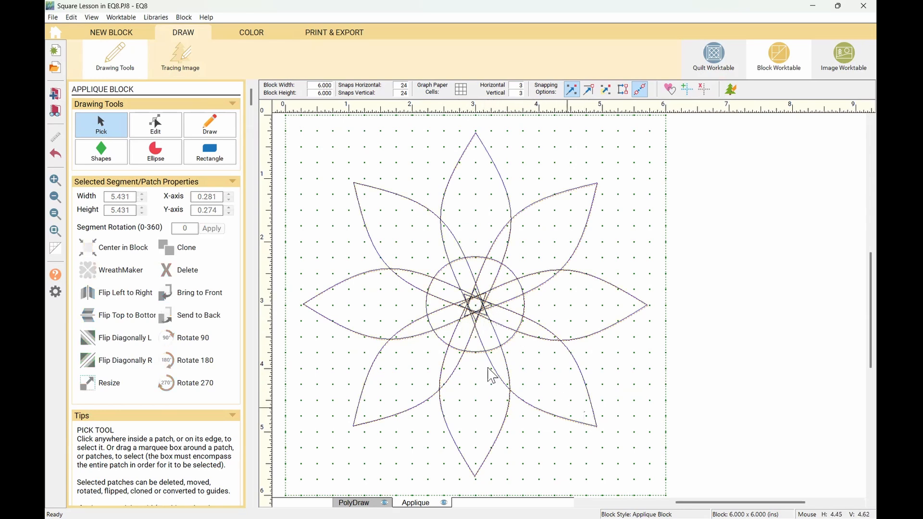
# - Use the Edit tool to add a node midway along each long side of the lower-right petal
pyautogui.click(172, 135)
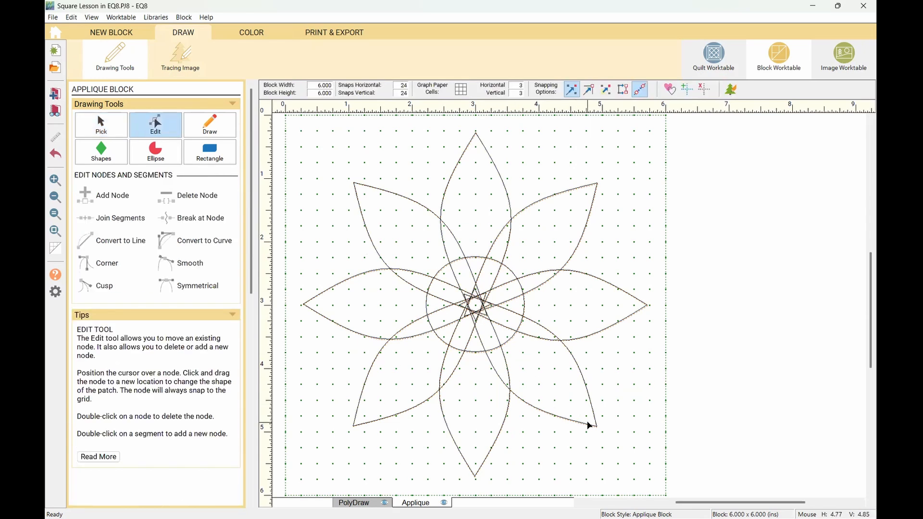
pyautogui.click(588, 398)
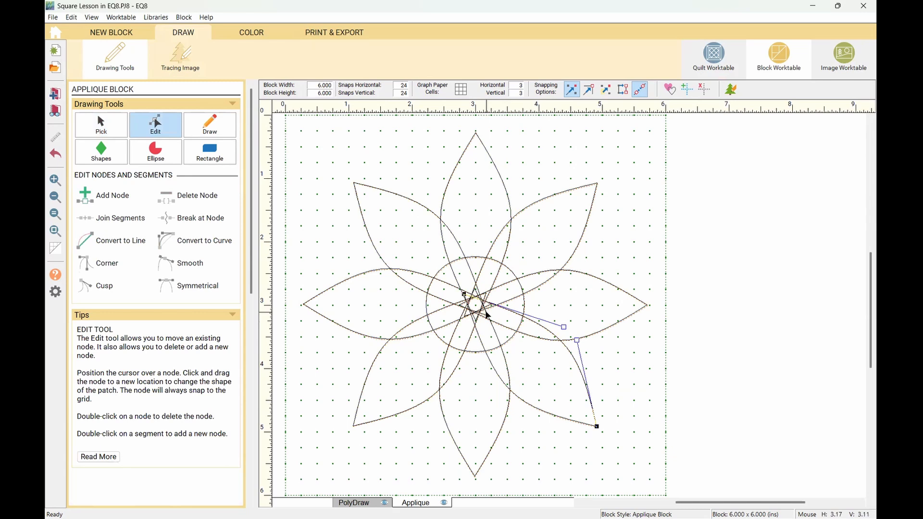
pyautogui.scroll(1, 486, 315)
pyautogui.scroll(2, 555, 265)
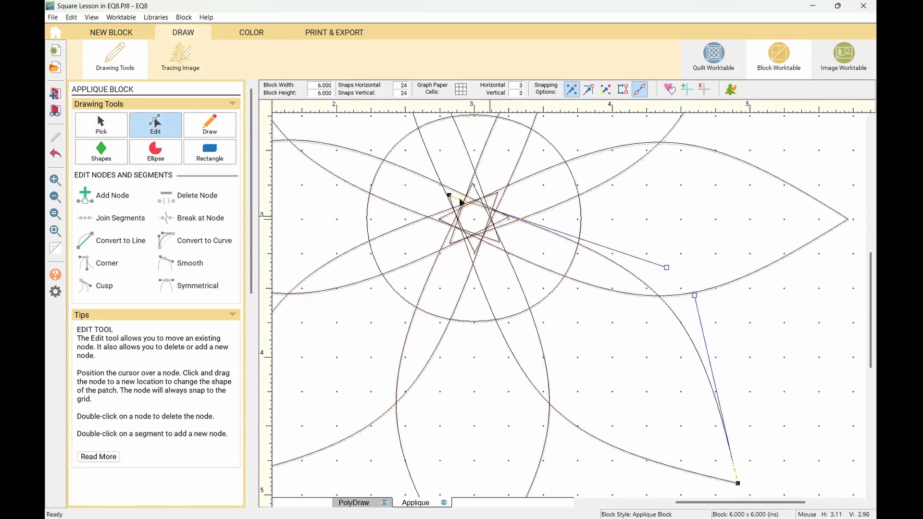
pyautogui.moveTo(450, 198); pyautogui.dragTo(509, 245)
pyautogui.doubleClick(509, 247)
pyautogui.click(579, 431)
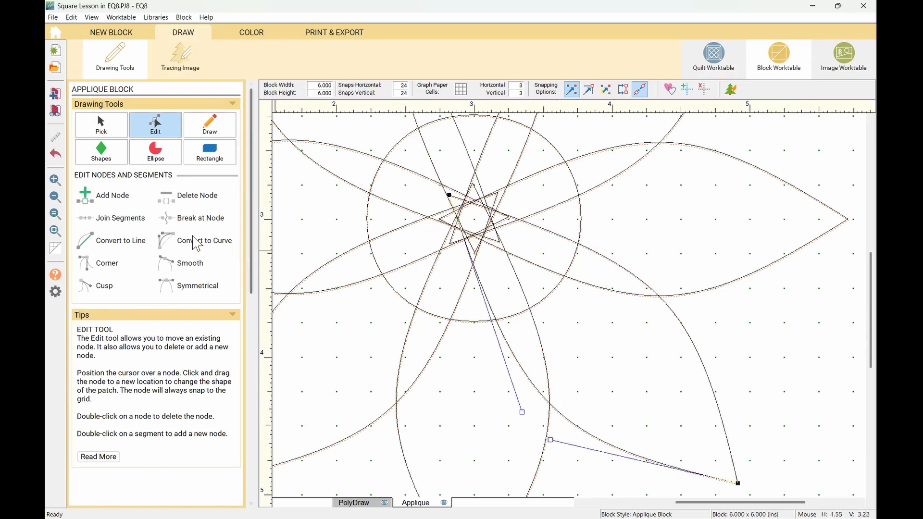
pyautogui.click(114, 198)
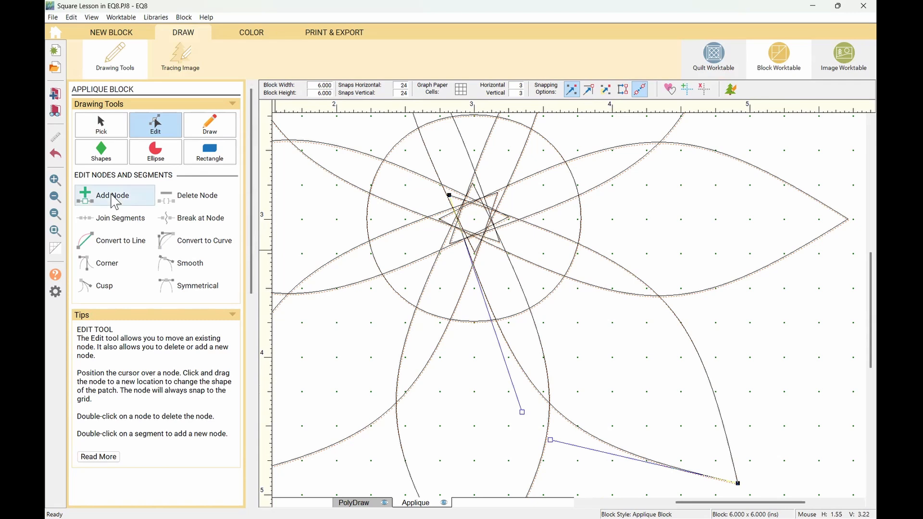
pyautogui.click(672, 314)
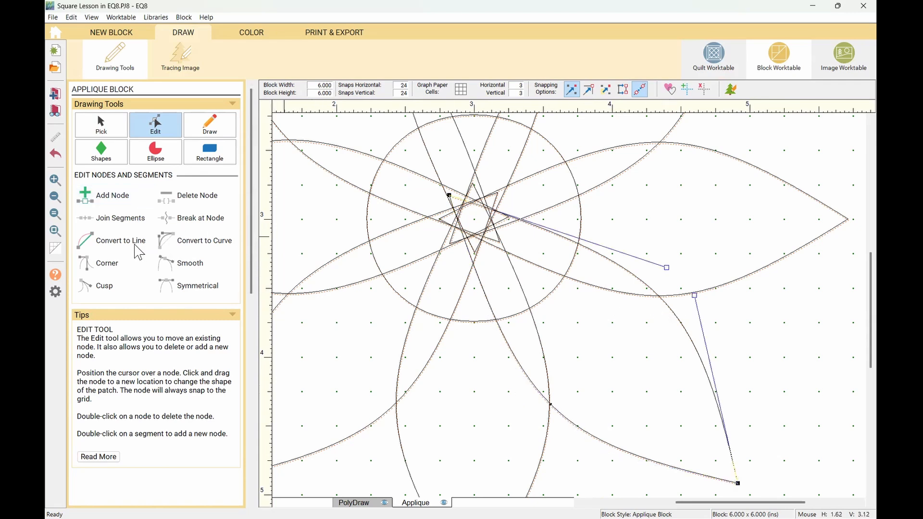
pyautogui.click(92, 195)
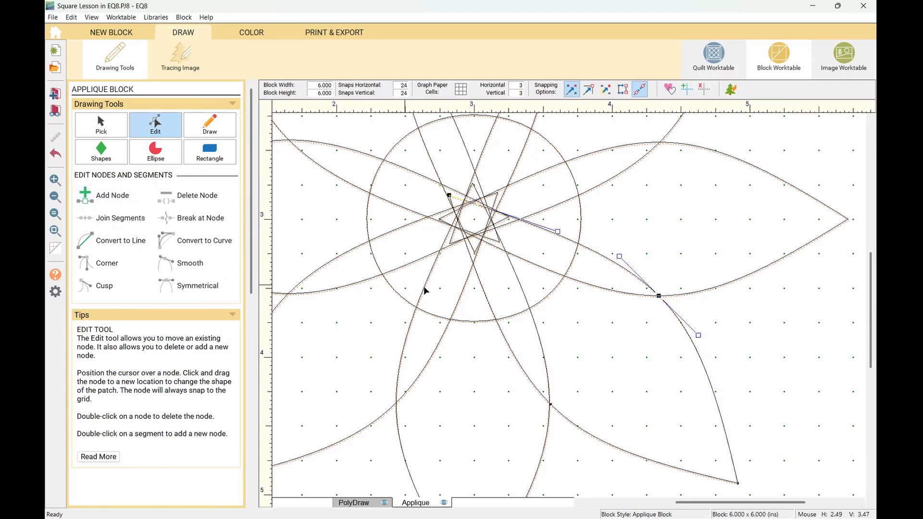
pyautogui.moveTo(658, 295); pyautogui.dragTo(657, 297)
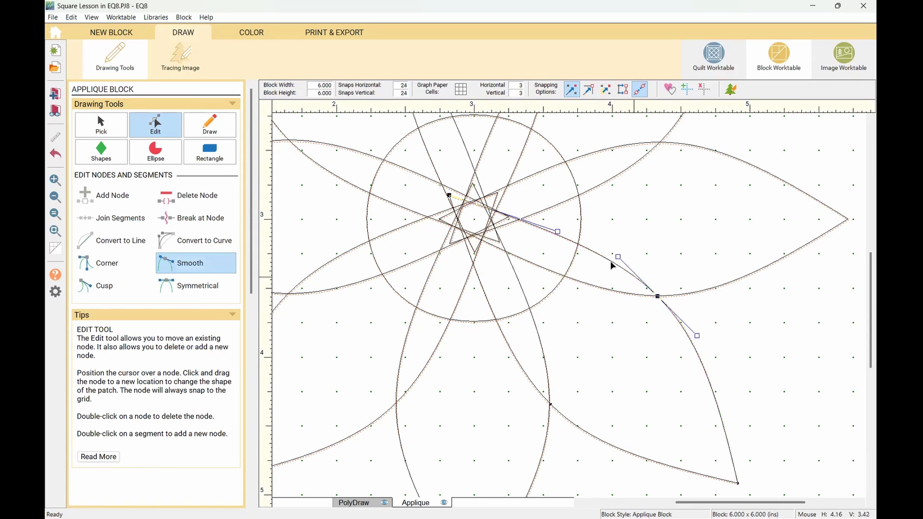
# - Move the lower-right petal's inner corner node and both added side nodes near the centre circle's lower-right edge, and reshape the curve between them
pyautogui.moveTo(449, 197); pyautogui.dragTo(536, 281)
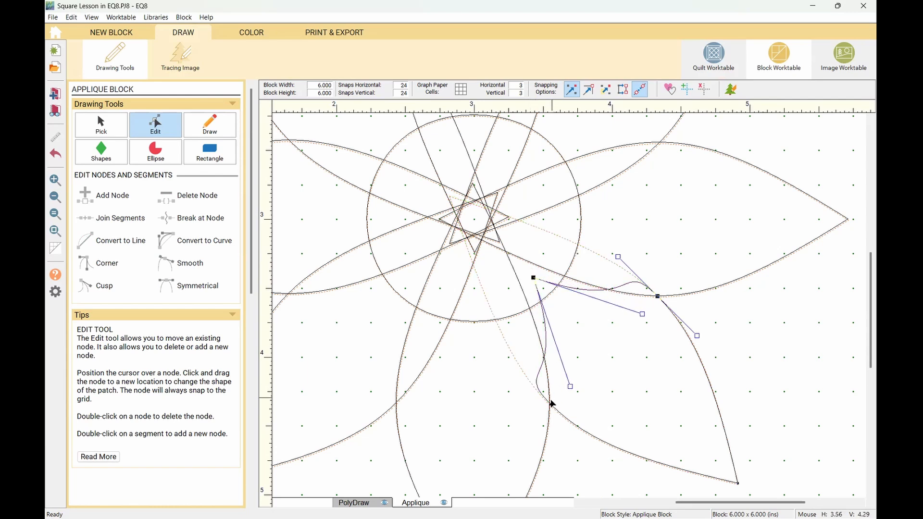
pyautogui.moveTo(551, 408); pyautogui.dragTo(519, 305)
pyautogui.moveTo(657, 297); pyautogui.dragTo(570, 240)
pyautogui.click(581, 285)
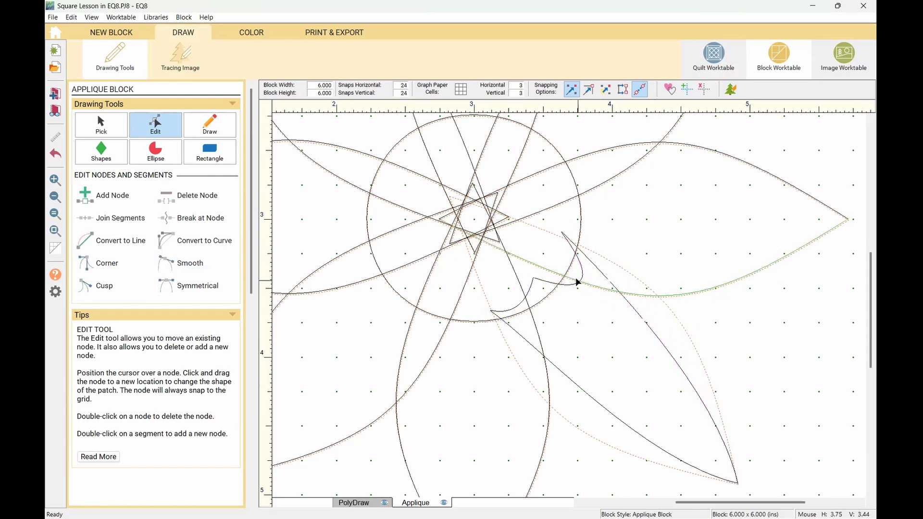
pyautogui.click(587, 274)
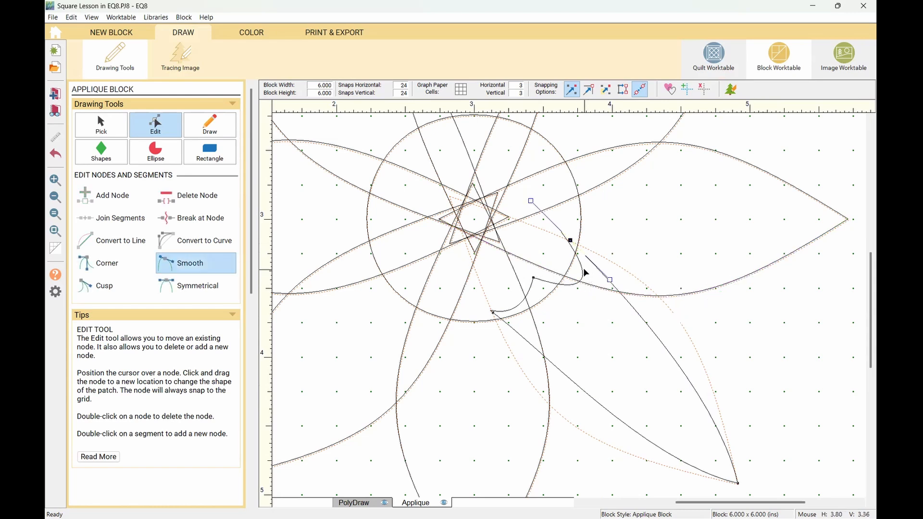
pyautogui.moveTo(583, 274); pyautogui.dragTo(560, 258)
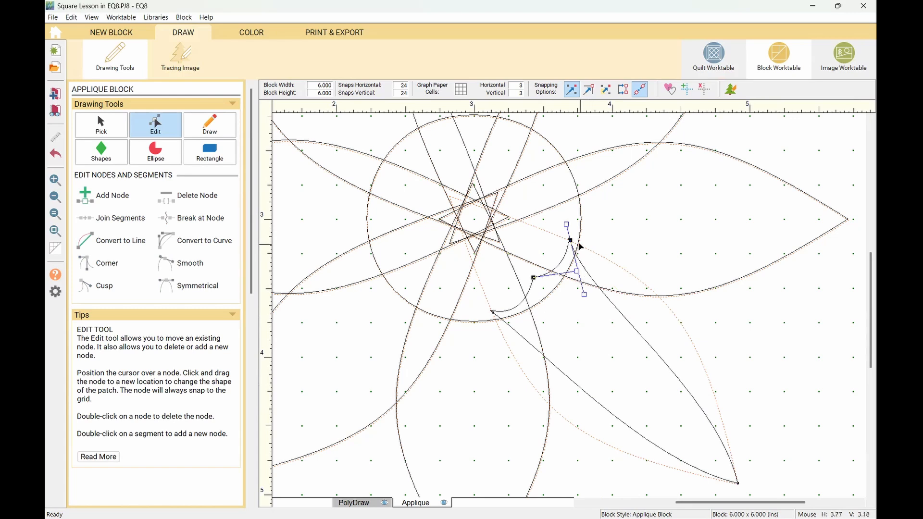
# - Change the petal's upper inner node to Corner and bend the petal's upper side outward towards its guide
pyautogui.click(594, 241)
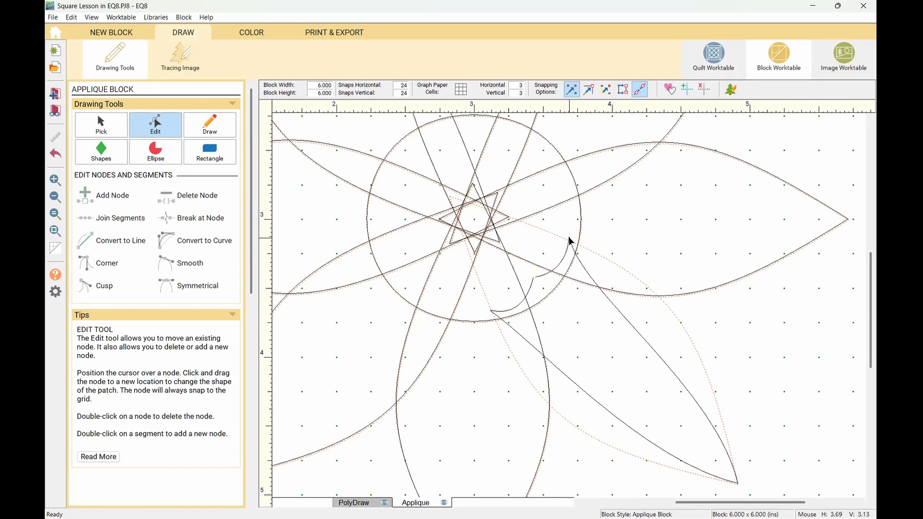
pyautogui.click(570, 241)
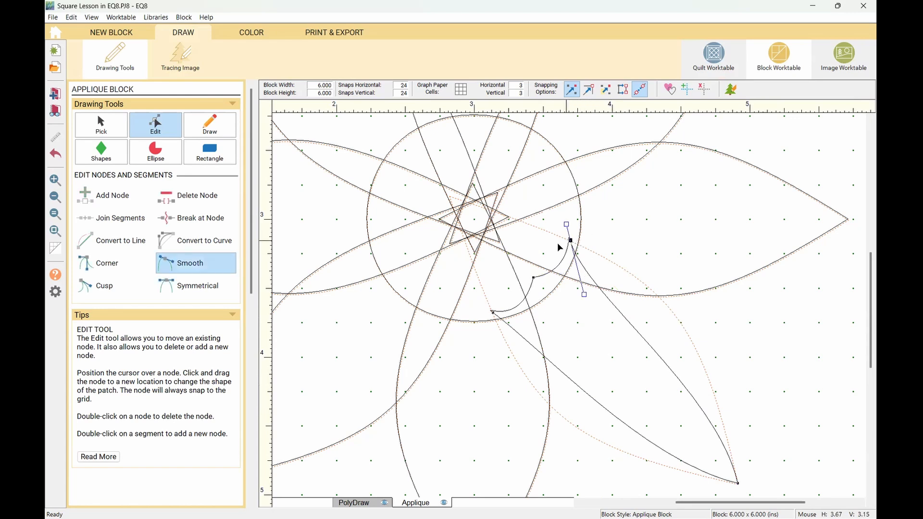
pyautogui.click(101, 265)
pyautogui.moveTo(584, 295); pyautogui.dragTo(629, 260)
pyautogui.click(678, 357)
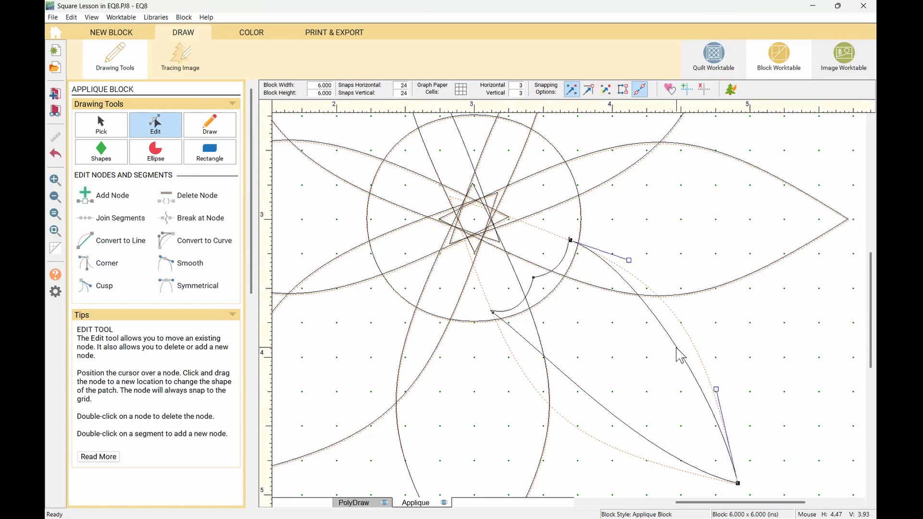
pyautogui.moveTo(720, 371); pyautogui.dragTo(701, 296)
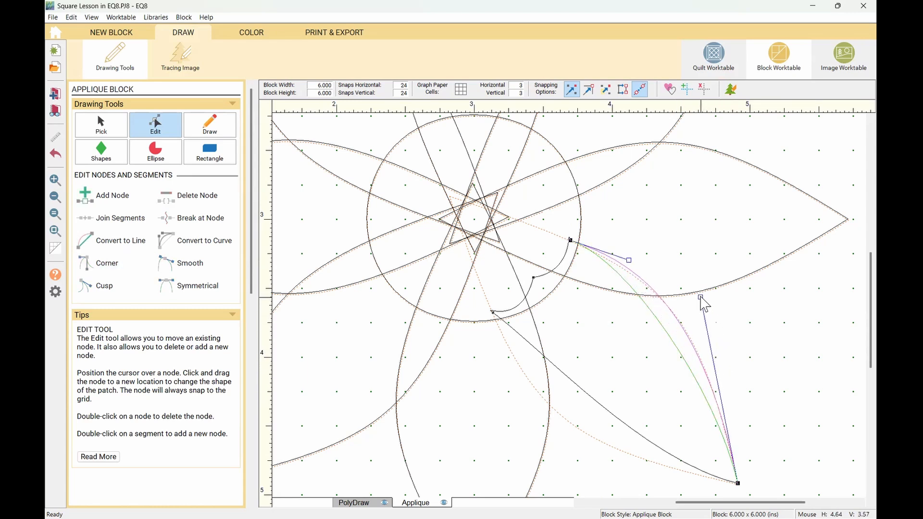
# - Fine-tune both curve handles of the petal's upper side so that it follows the guide line
pyautogui.moveTo(628, 261); pyautogui.dragTo(630, 271)
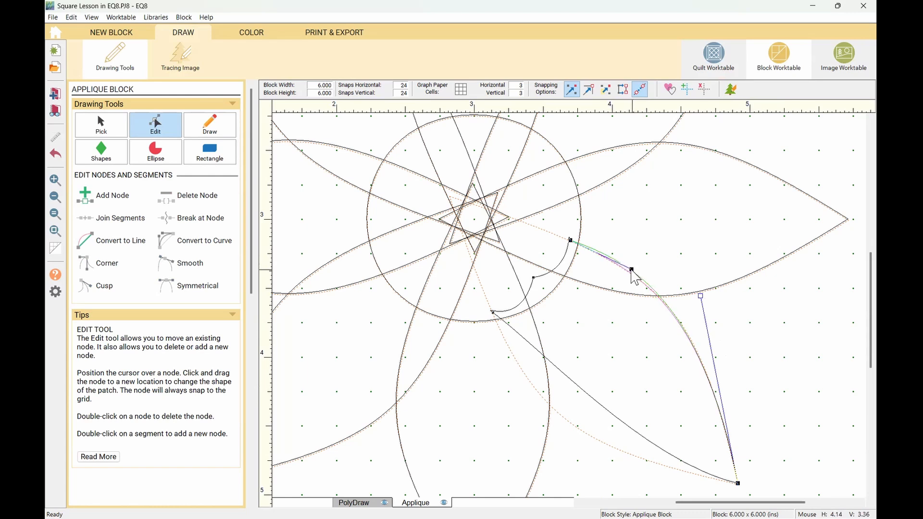
pyautogui.moveTo(630, 271); pyautogui.dragTo(631, 270)
pyautogui.click(700, 294)
pyautogui.click(704, 301)
pyautogui.click(686, 336)
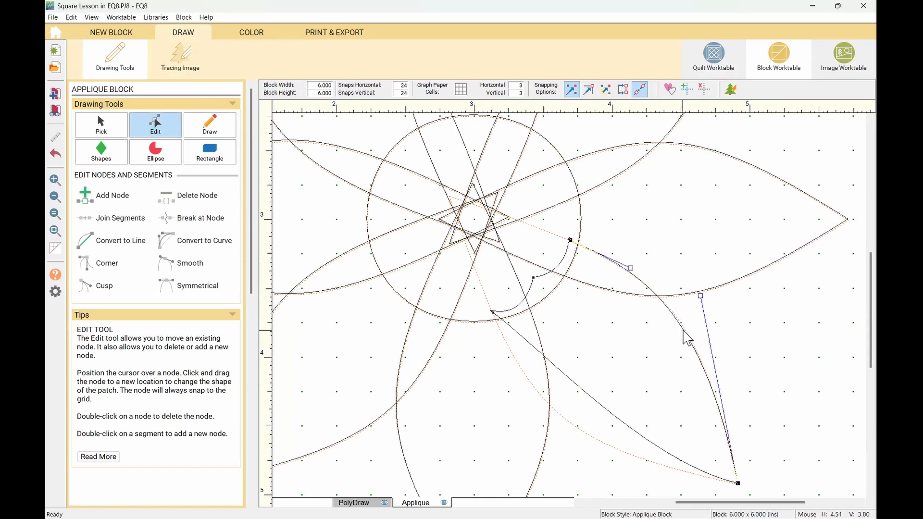
pyautogui.moveTo(700, 298); pyautogui.dragTo(705, 297)
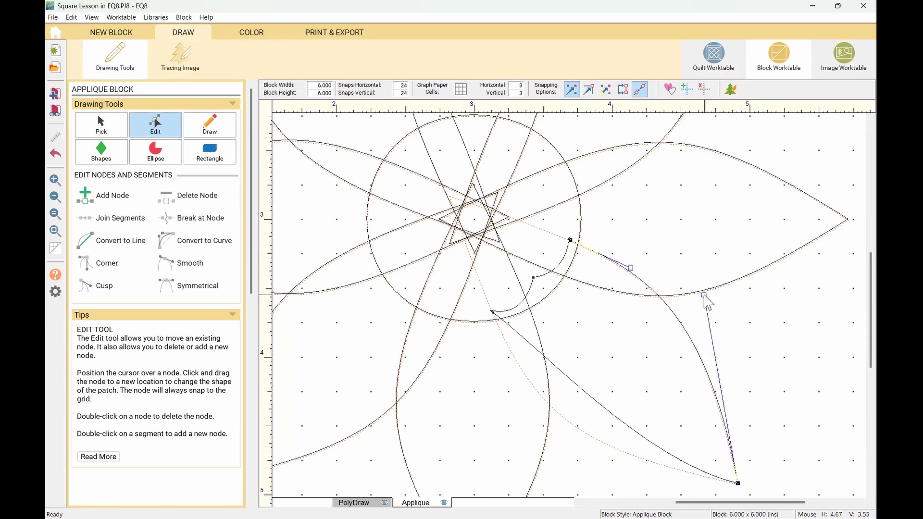
pyautogui.moveTo(630, 268); pyautogui.dragTo(620, 264)
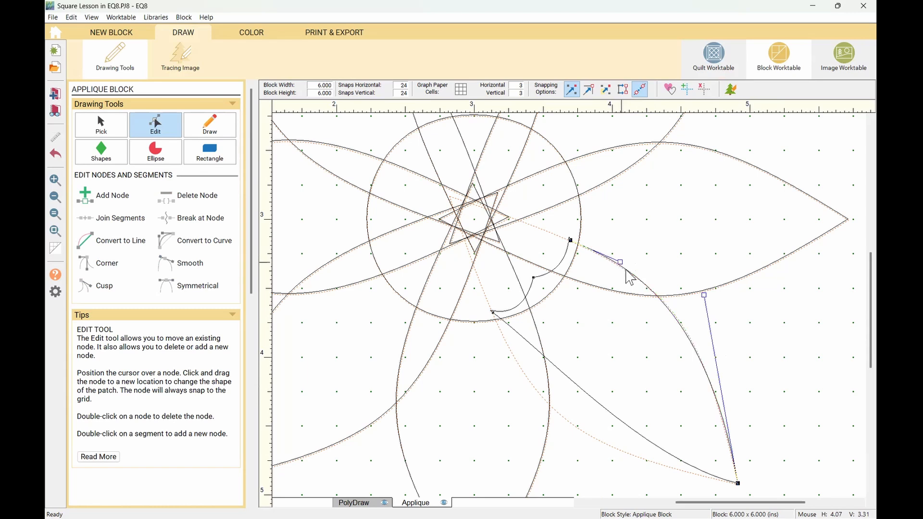
pyautogui.moveTo(703, 296); pyautogui.dragTo(706, 295)
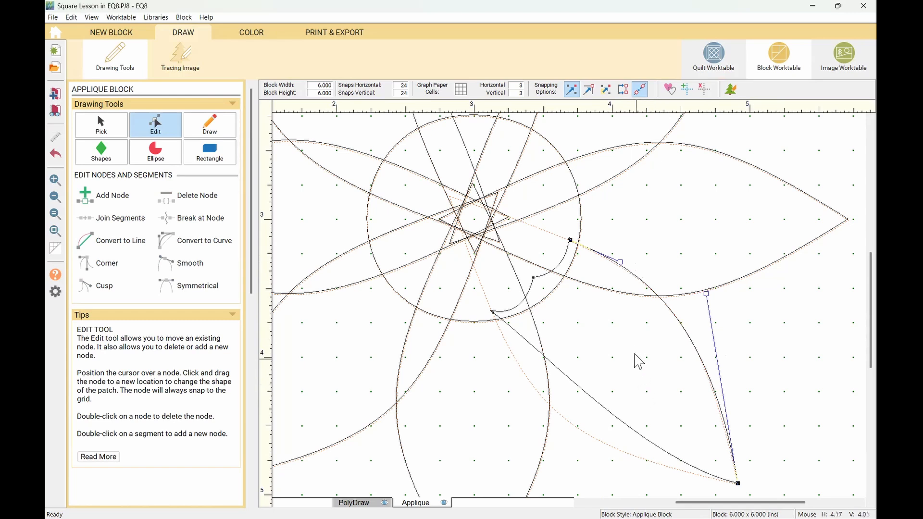
# - Adjust both curve handles of the lower-right petal's lower side until the curve follows the guide line
pyautogui.scroll(-3, 636, 358)
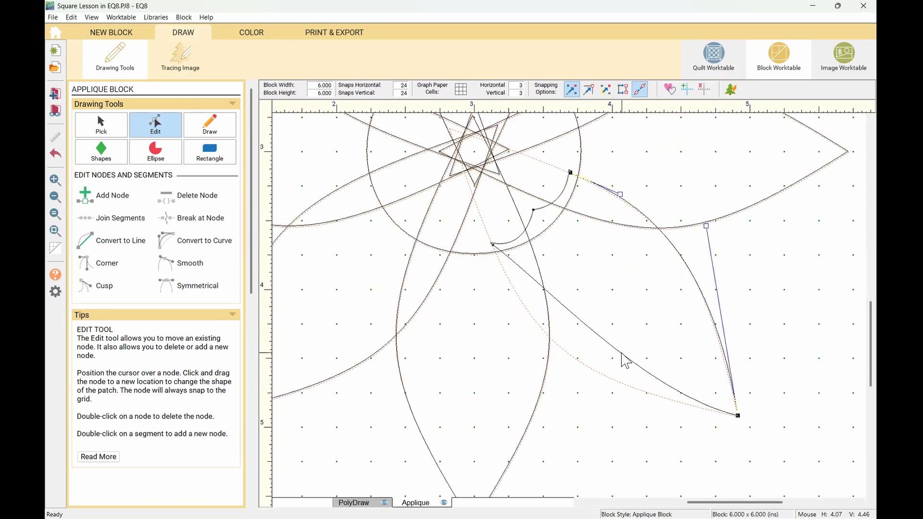
pyautogui.click(625, 361)
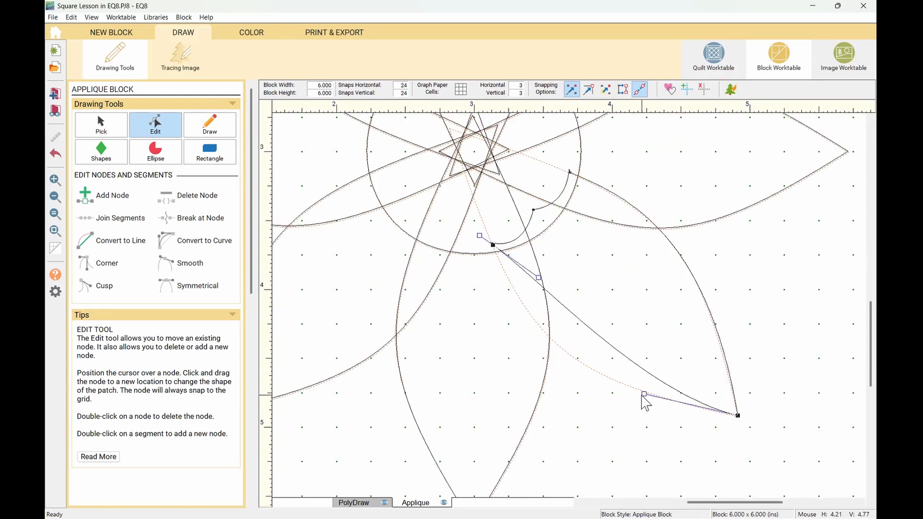
pyautogui.moveTo(644, 395); pyautogui.dragTo(602, 400)
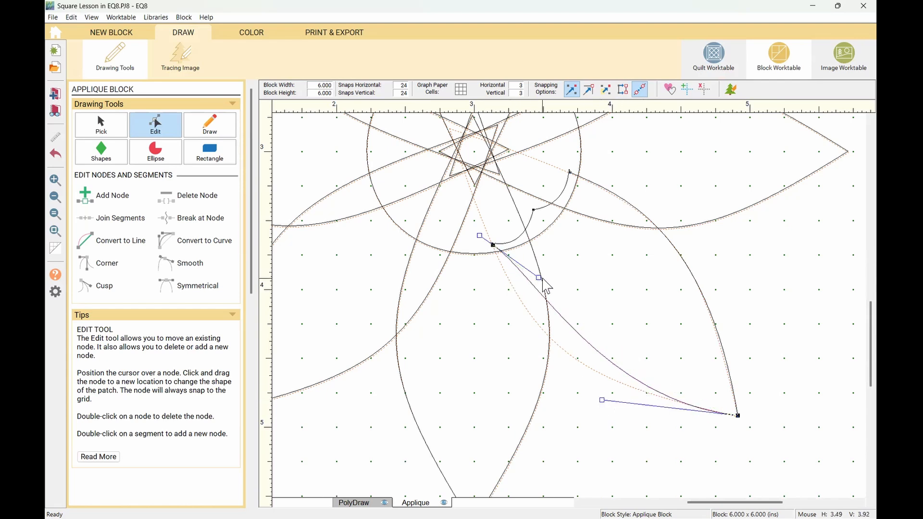
pyautogui.moveTo(538, 278); pyautogui.dragTo(519, 321)
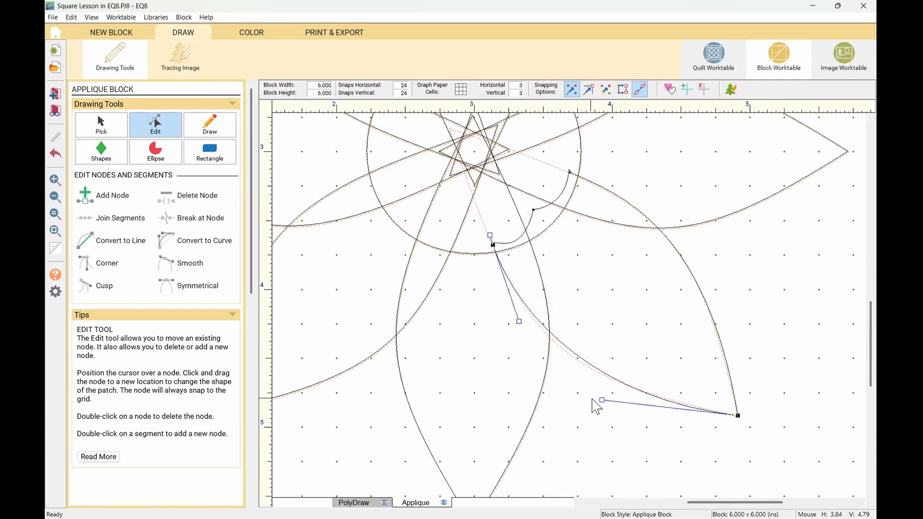
pyautogui.moveTo(601, 400); pyautogui.dragTo(581, 392)
pyautogui.moveTo(519, 321); pyautogui.dragTo(520, 325)
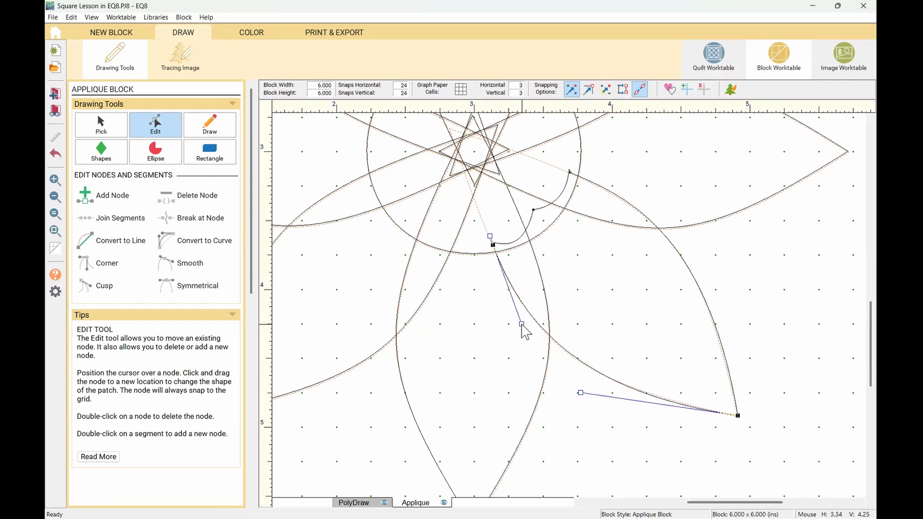
pyautogui.moveTo(581, 393); pyautogui.dragTo(572, 386)
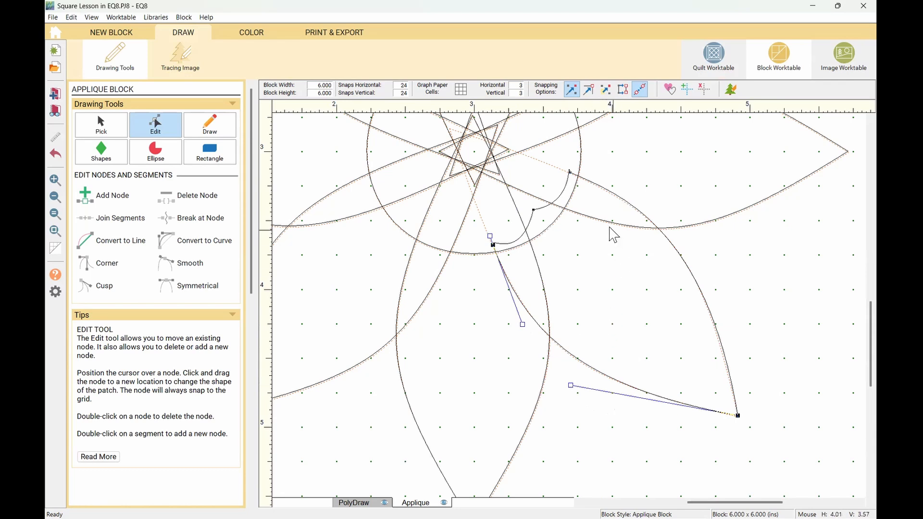
# - Delete the middle node at the inner end of the lower-right petal
pyautogui.click(535, 210)
pyautogui.click(535, 210)
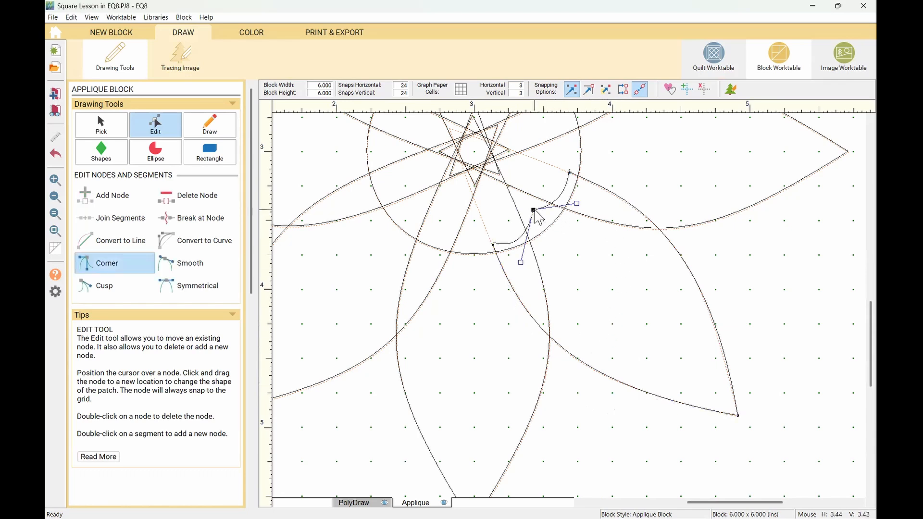
pyautogui.click(170, 204)
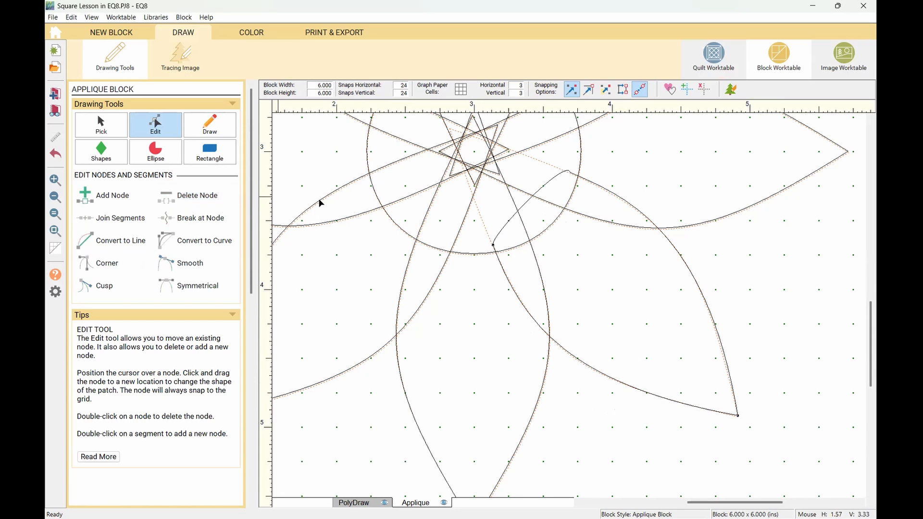
# - Try to reshape the lower-right petal's inner edge by bending the segment between its two inner nodes
pyautogui.click(524, 203)
pyautogui.click(554, 247)
pyautogui.click(492, 247)
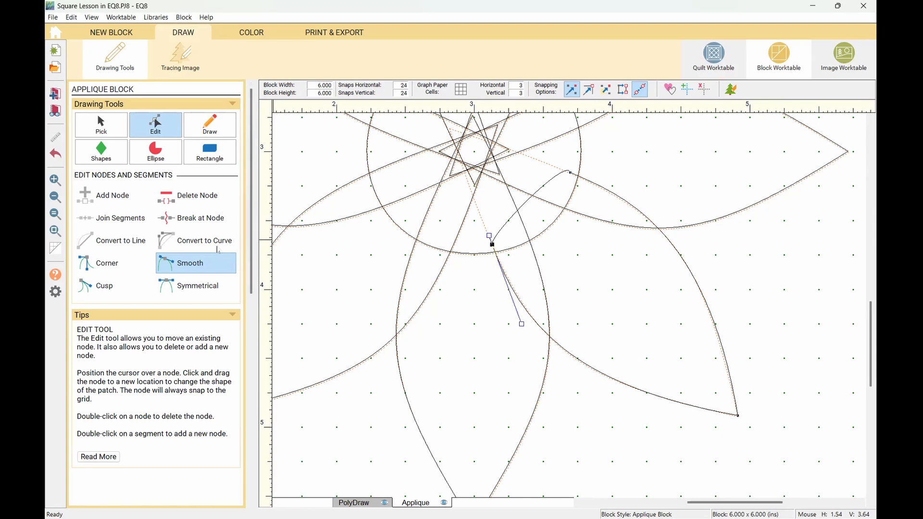
pyautogui.click(522, 203)
pyautogui.moveTo(523, 203); pyautogui.dragTo(532, 212)
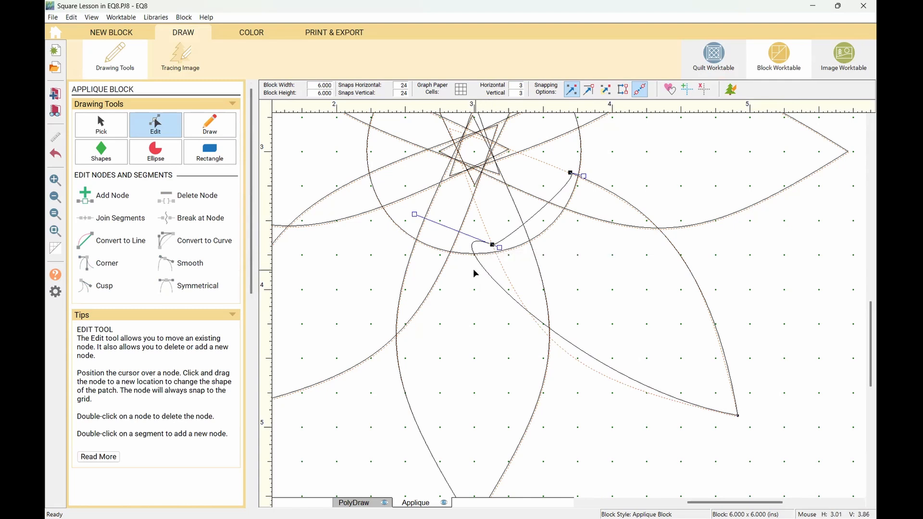
pyautogui.hotkey('ctrl', 'z')
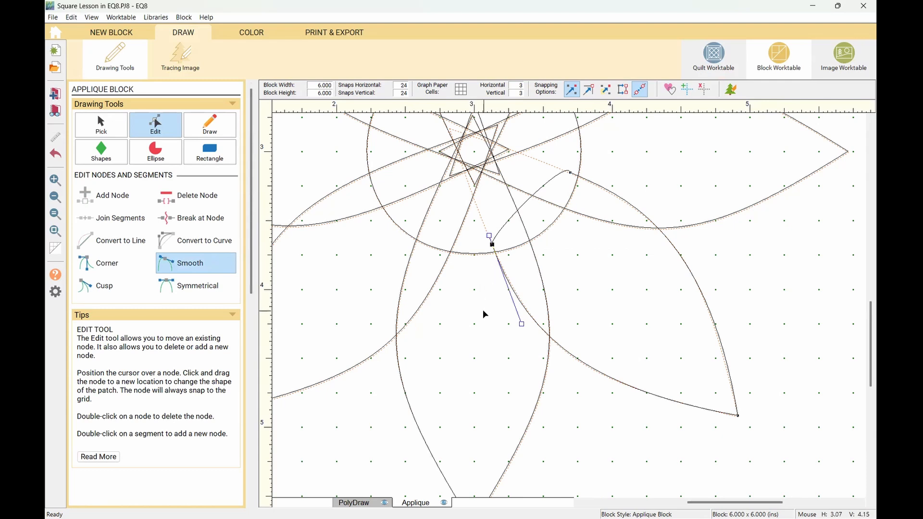
# - Change the lower-right petal's lower inner node to Corner and bend the inner edge outward towards the centre circle's outline
pyautogui.click(588, 407)
pyautogui.click(491, 244)
pyautogui.click(101, 265)
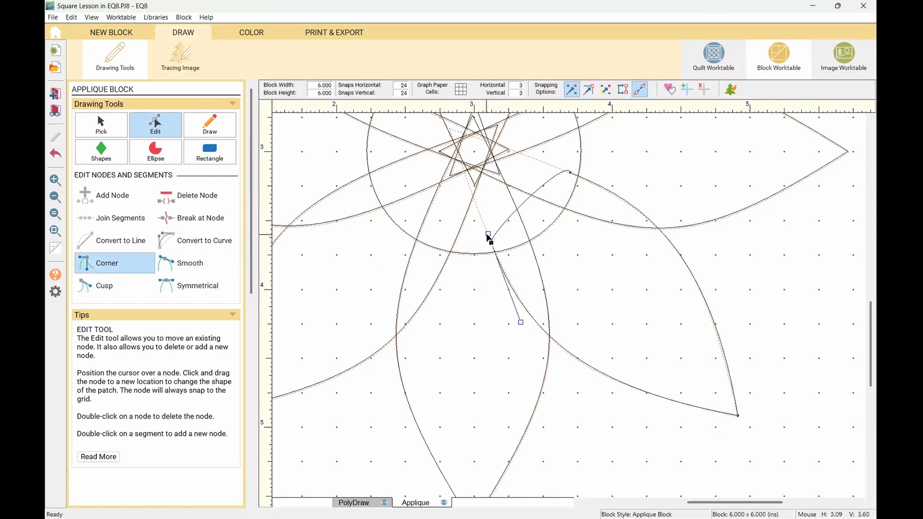
pyautogui.moveTo(489, 238)
pyautogui.mouseDown()
pyautogui.moveTo(523, 234)
pyautogui.moveTo(495, 231)
pyautogui.mouseUp()
pyautogui.click(543, 199)
pyautogui.click(545, 188)
pyautogui.moveTo(567, 158); pyautogui.dragTo(560, 198)
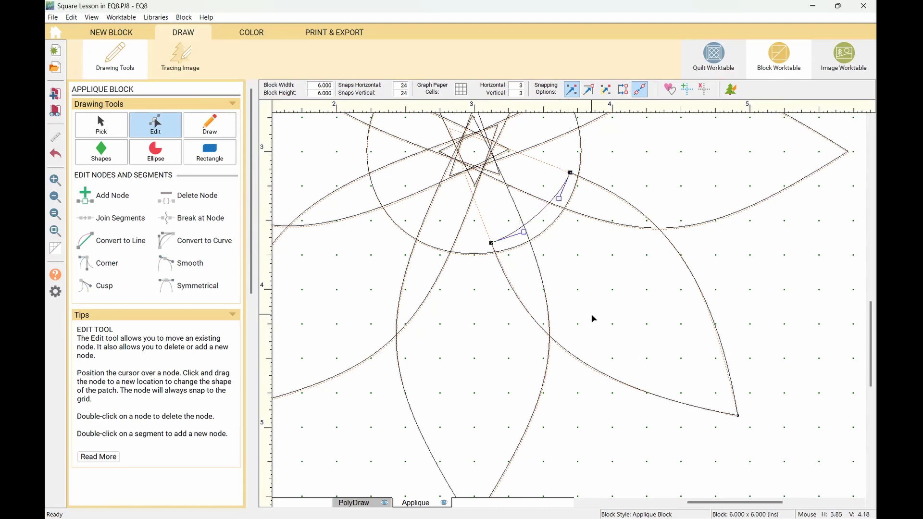
# - Move both inner nodes of the lower-right petal onto the centre circle and adjust the inner edge's handles to follow the circle
pyautogui.scroll(2, 593, 318)
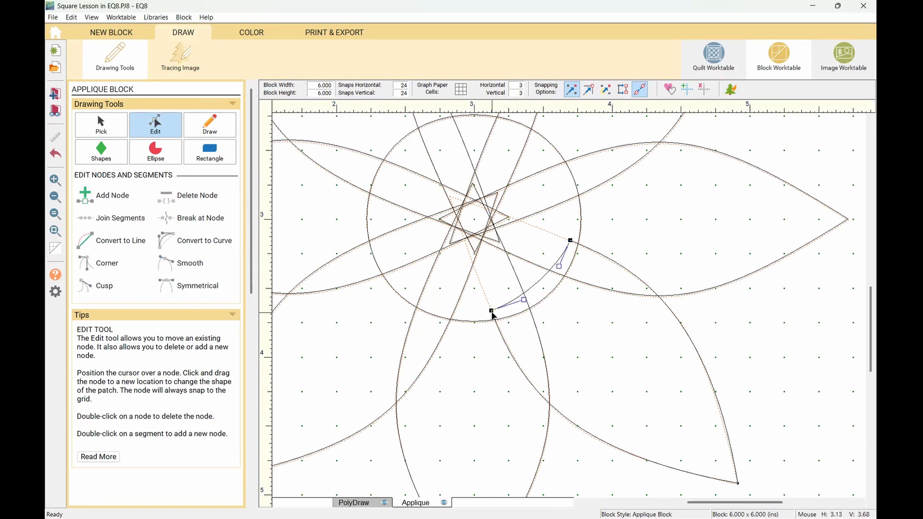
pyautogui.moveTo(492, 315); pyautogui.dragTo(496, 322)
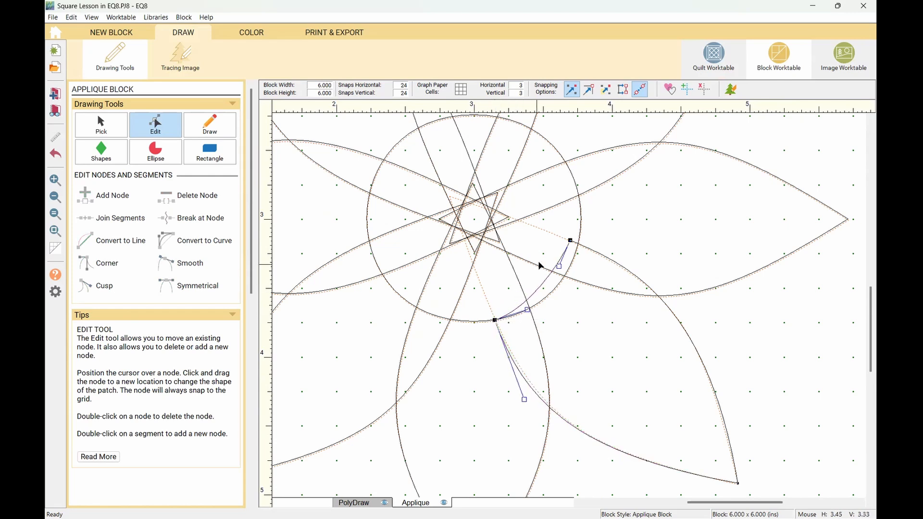
pyautogui.moveTo(572, 241); pyautogui.dragTo(570, 284)
pyautogui.moveTo(527, 310); pyautogui.dragTo(531, 317)
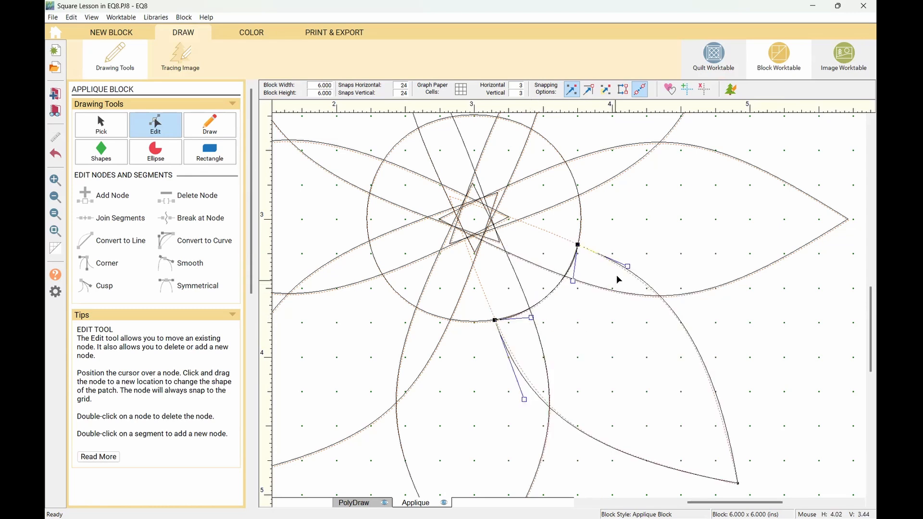
# - Fine-tune the curve handles of the lower-right petal's upper and lower sides so both match their guide lines again
pyautogui.moveTo(626, 267); pyautogui.dragTo(623, 267)
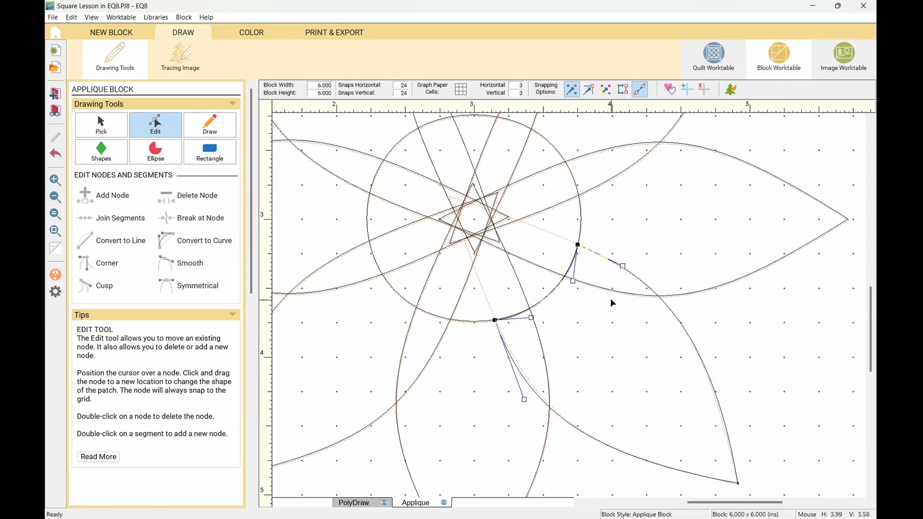
pyautogui.moveTo(524, 400); pyautogui.dragTo(523, 394)
pyautogui.scroll(-3, 599, 344)
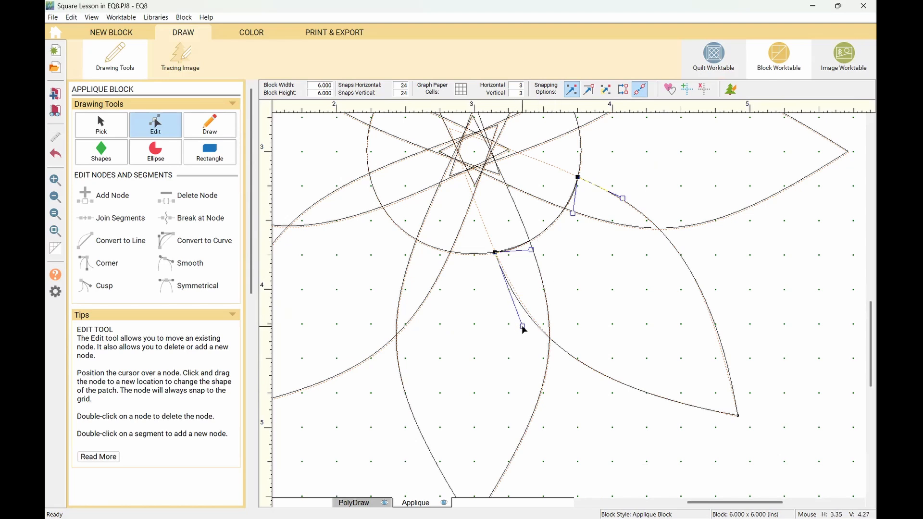
pyautogui.moveTo(523, 325); pyautogui.dragTo(530, 326)
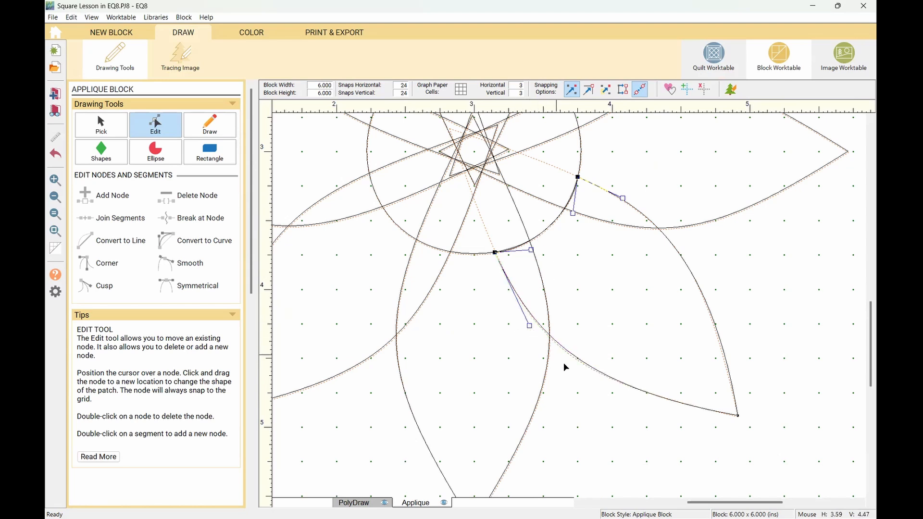
pyautogui.click(624, 383)
pyautogui.moveTo(571, 384); pyautogui.dragTo(570, 384)
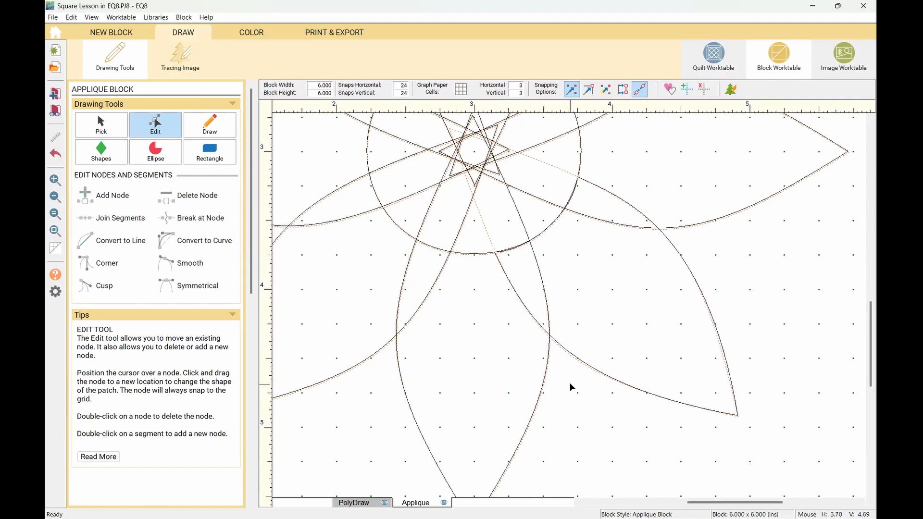
pyautogui.click(586, 365)
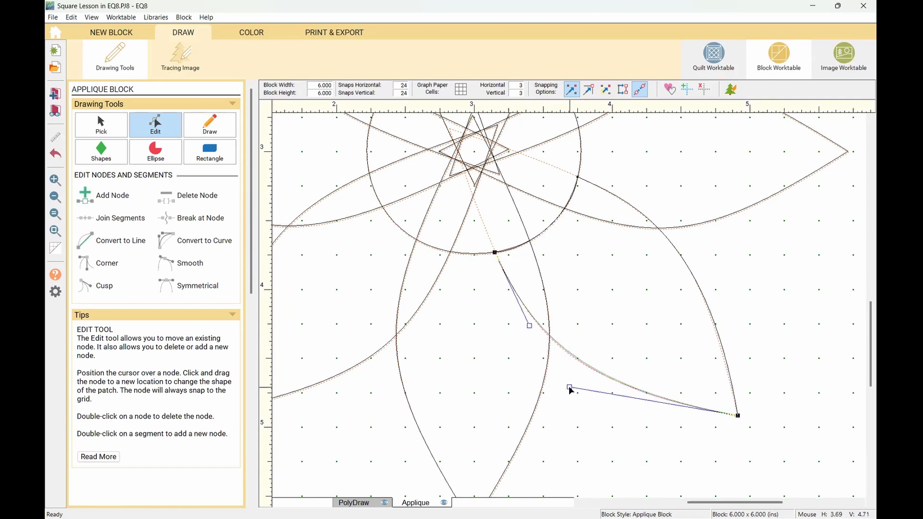
pyautogui.scroll(2, 630, 305)
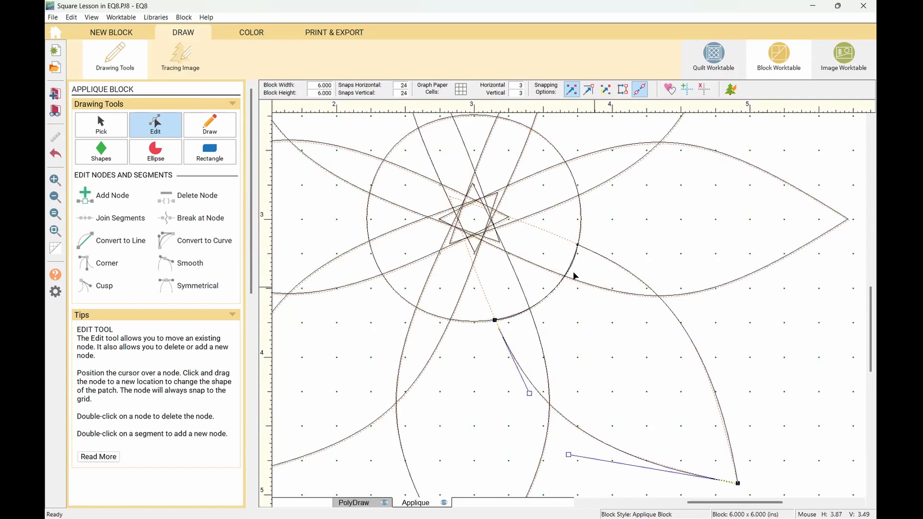
# - Preview the printable templates of the flower block with a 0.25 seam allowance and a large key block
pyautogui.click(328, 35)
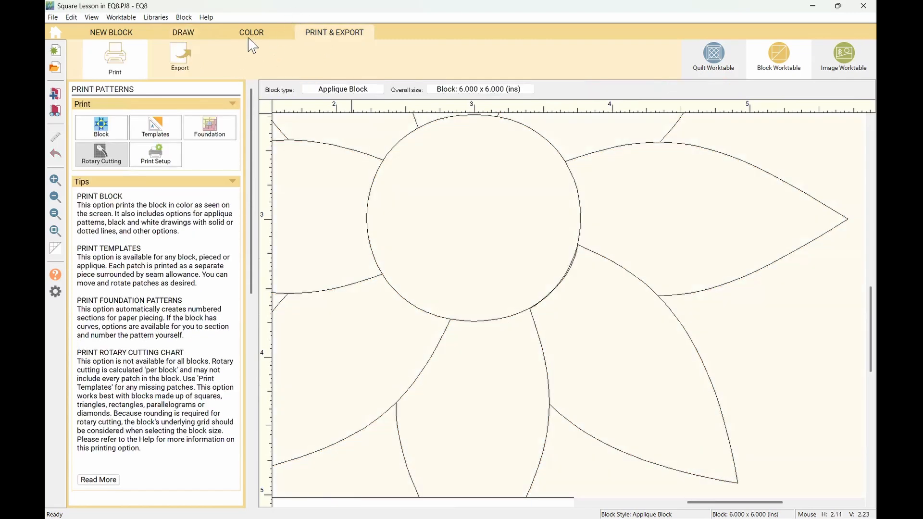
pyautogui.click(166, 137)
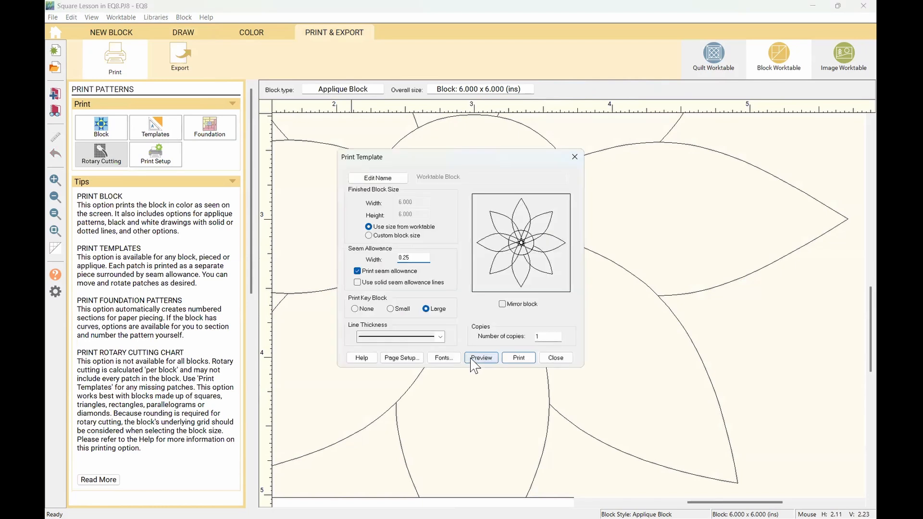
pyautogui.click(470, 357)
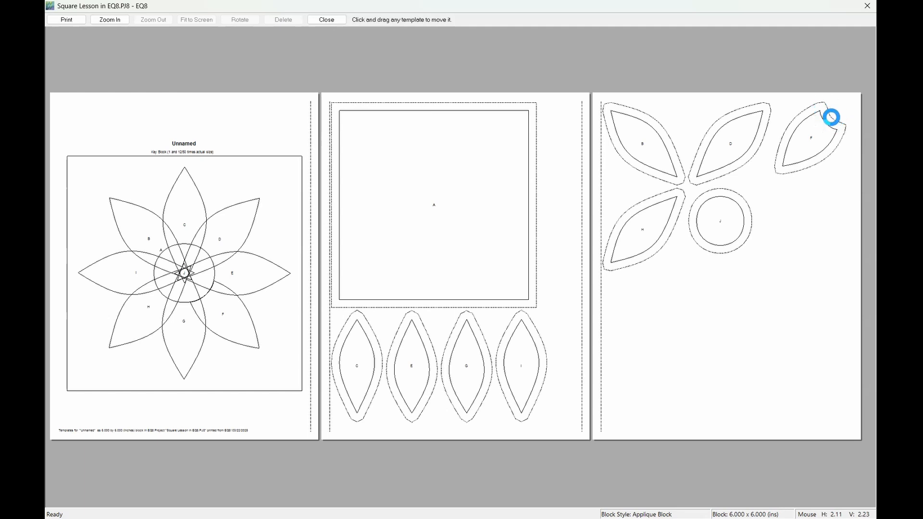
# - Compare the centre circle's template with the reshaped petal's curved end, move it away again, and close the preview to resume drawing
pyautogui.click(722, 222)
pyautogui.moveTo(722, 222)
pyautogui.mouseDown()
pyautogui.moveTo(814, 148)
pyautogui.moveTo(851, 103)
pyautogui.moveTo(719, 259)
pyautogui.mouseUp()
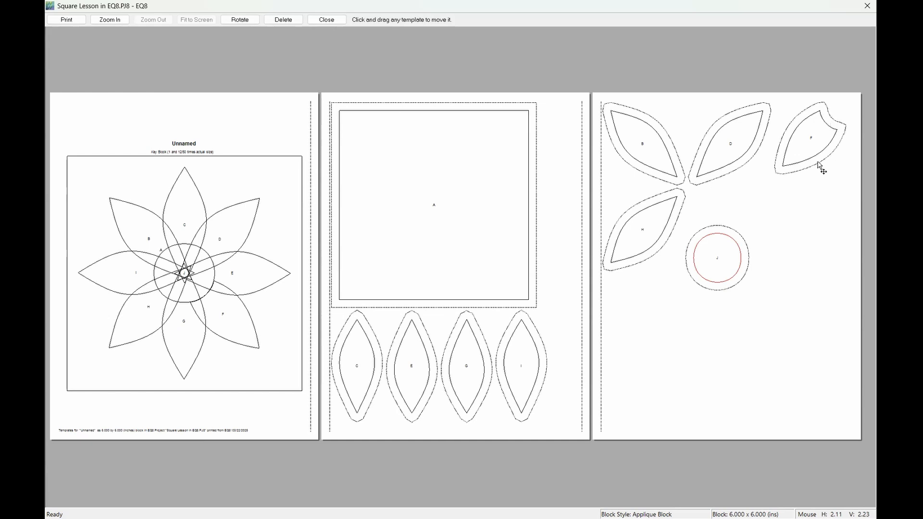
pyautogui.moveTo(721, 259); pyautogui.dragTo(846, 115)
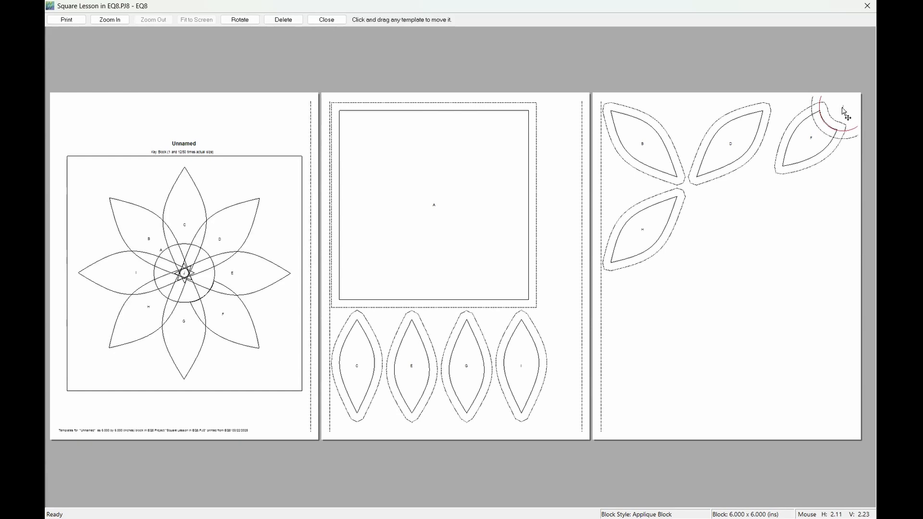
pyautogui.moveTo(846, 116); pyautogui.dragTo(745, 255)
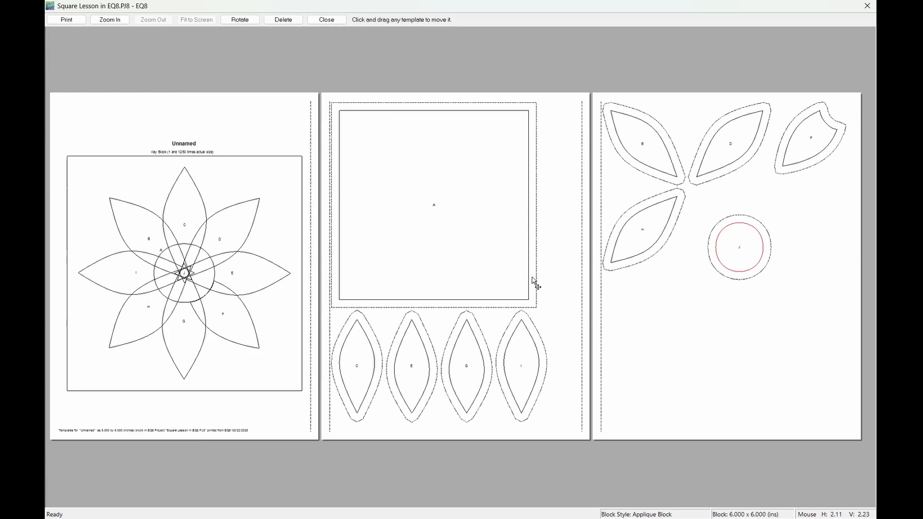
pyautogui.click(327, 20)
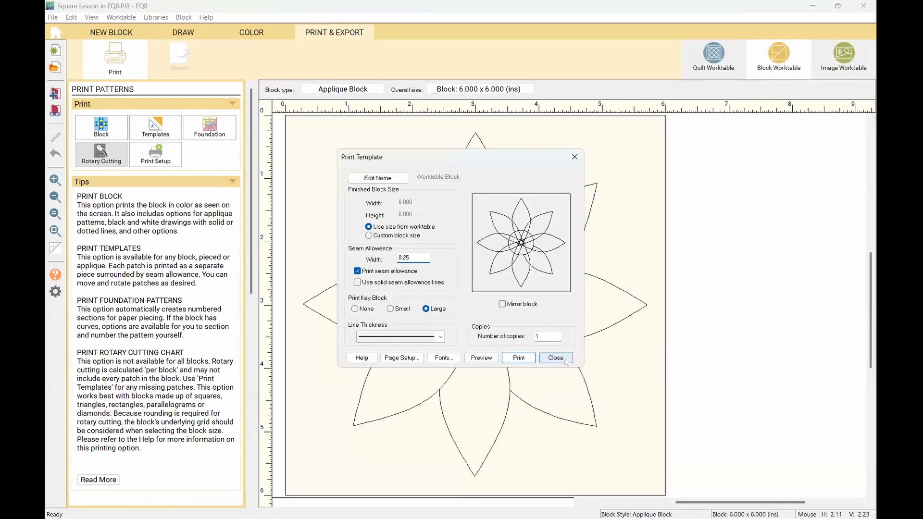
pyautogui.click(556, 361)
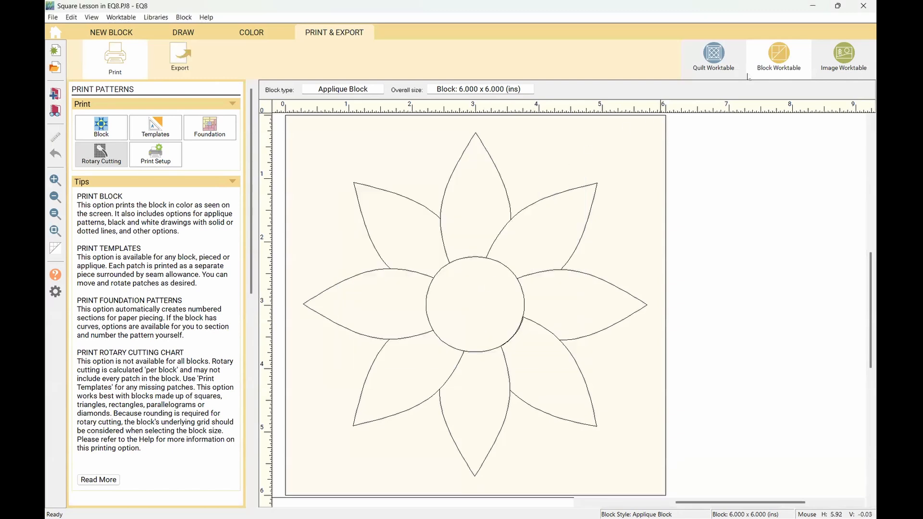
pyautogui.click(186, 39)
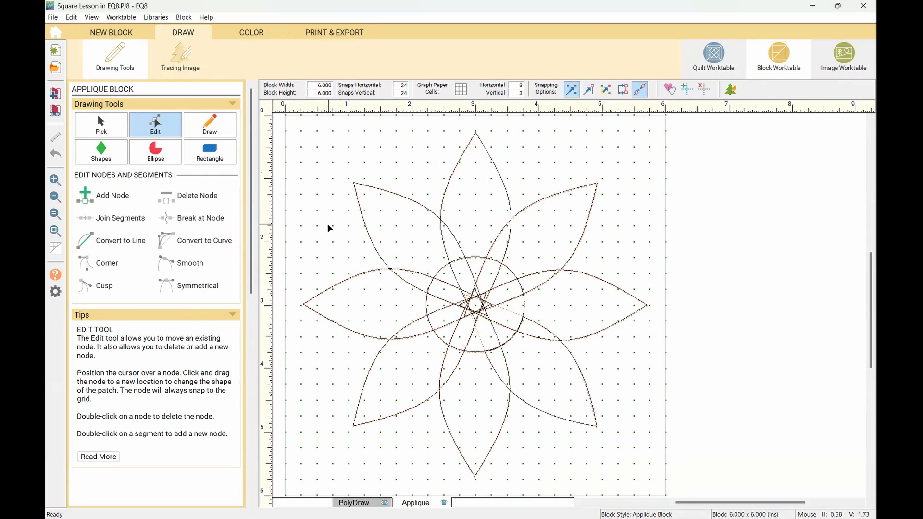
# - Draw a closed rectangle about 2.25 by 1.75 from straight line segments, starting at the block's left edge 0.5 down
pyautogui.click(110, 129)
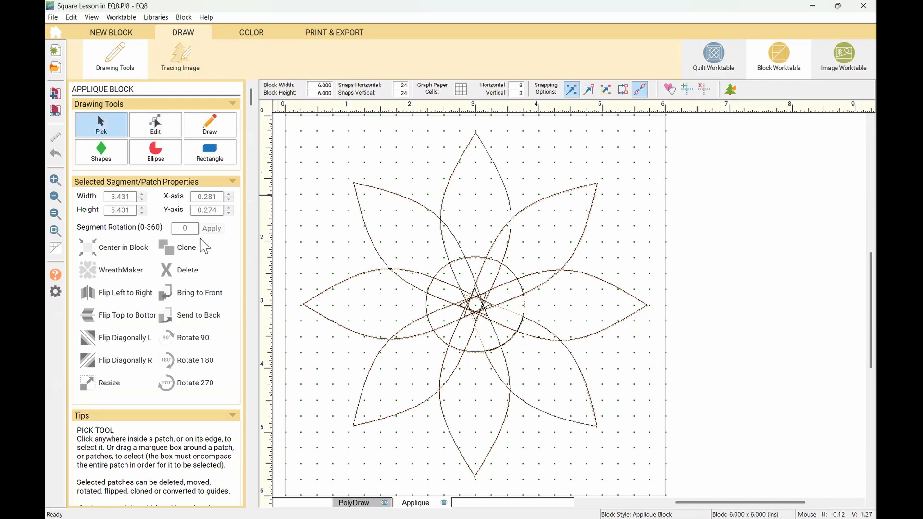
pyautogui.click(155, 126)
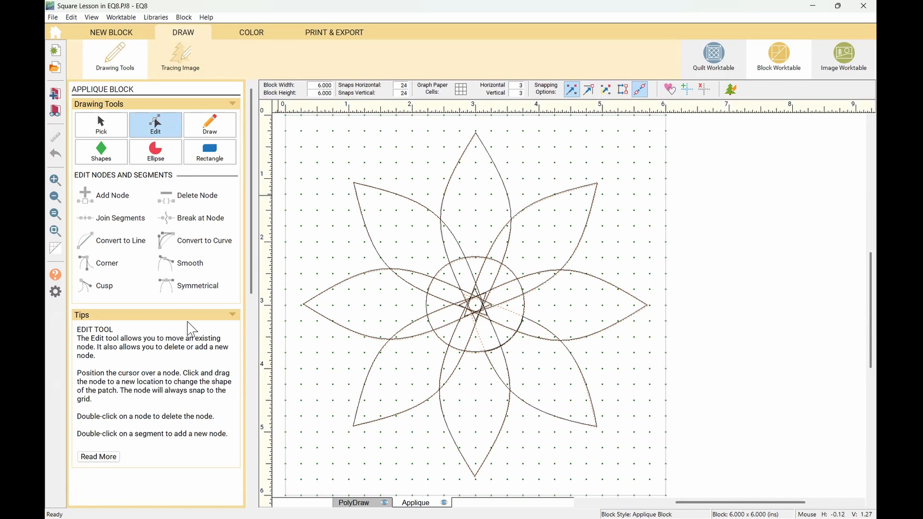
pyautogui.click(221, 126)
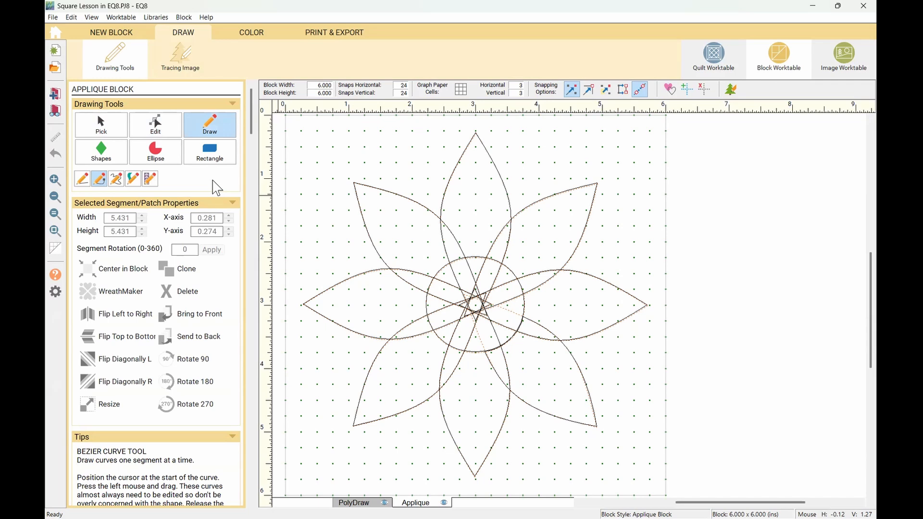
pyautogui.click(81, 181)
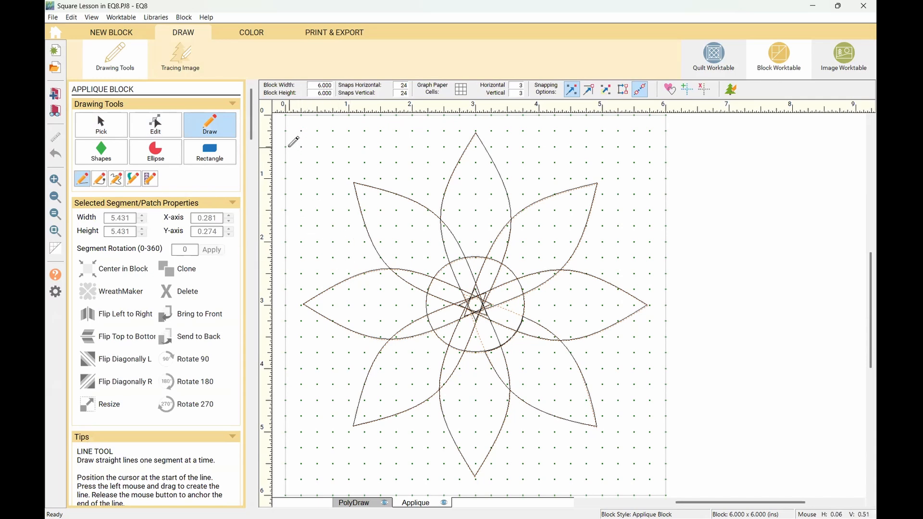
pyautogui.moveTo(286, 146); pyautogui.dragTo(428, 146)
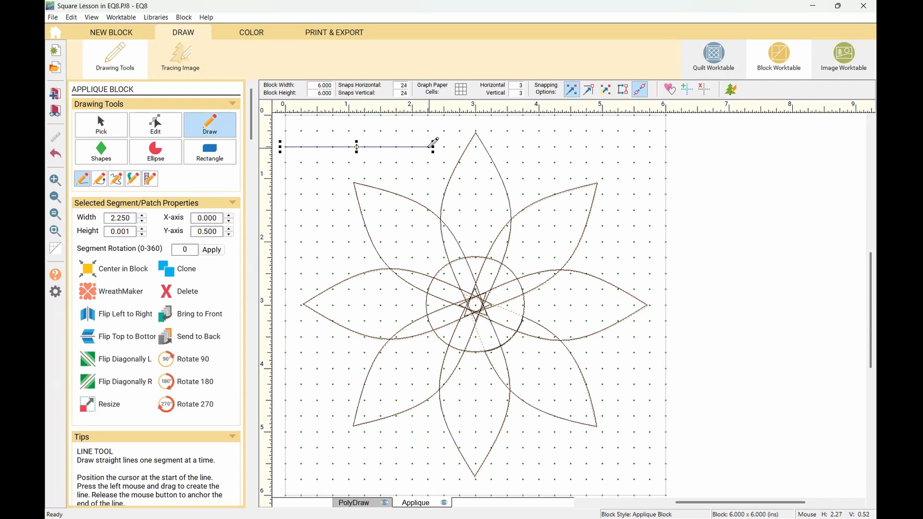
pyautogui.moveTo(429, 147)
pyautogui.mouseDown()
pyautogui.moveTo(429, 257)
pyautogui.moveTo(292, 257)
pyautogui.moveTo(285, 146)
pyautogui.mouseUp()
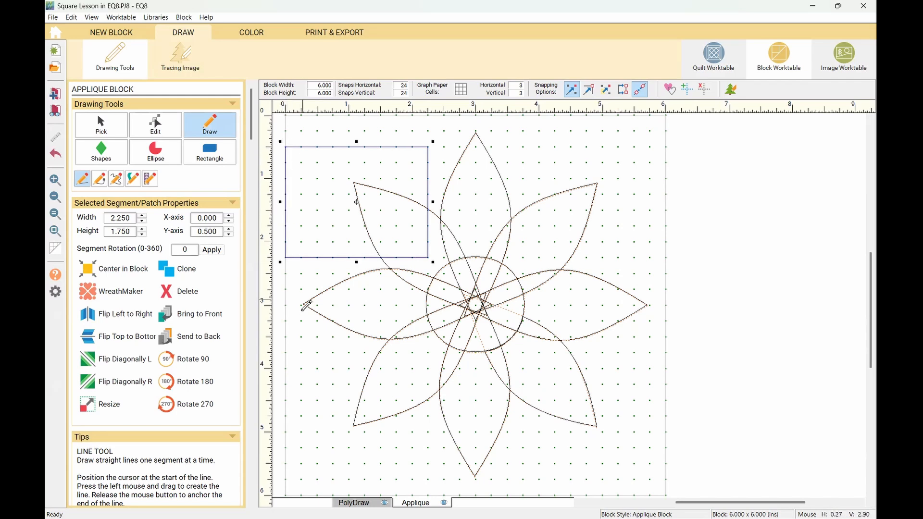
# - Turn on the filled display of closed patches and undo all of the rectangle's line segments
pyautogui.click(669, 89)
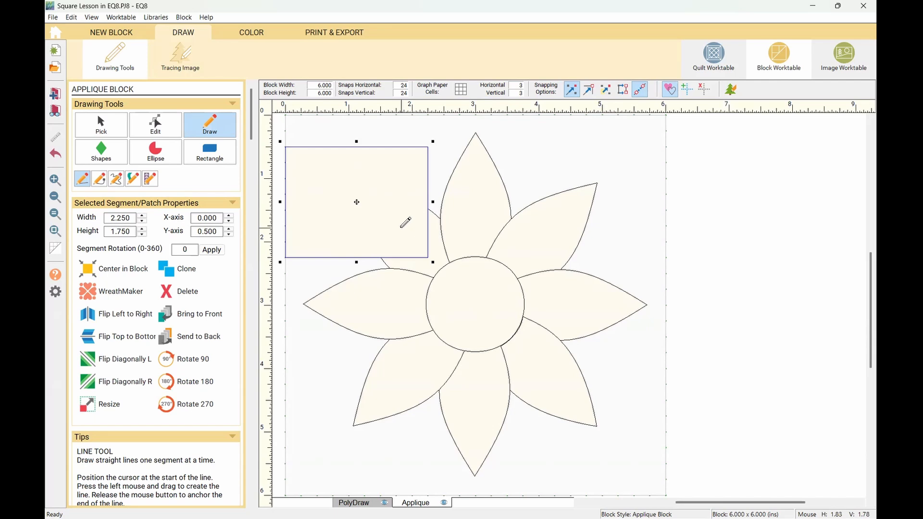
pyautogui.hotkey('ctrl', 'z')
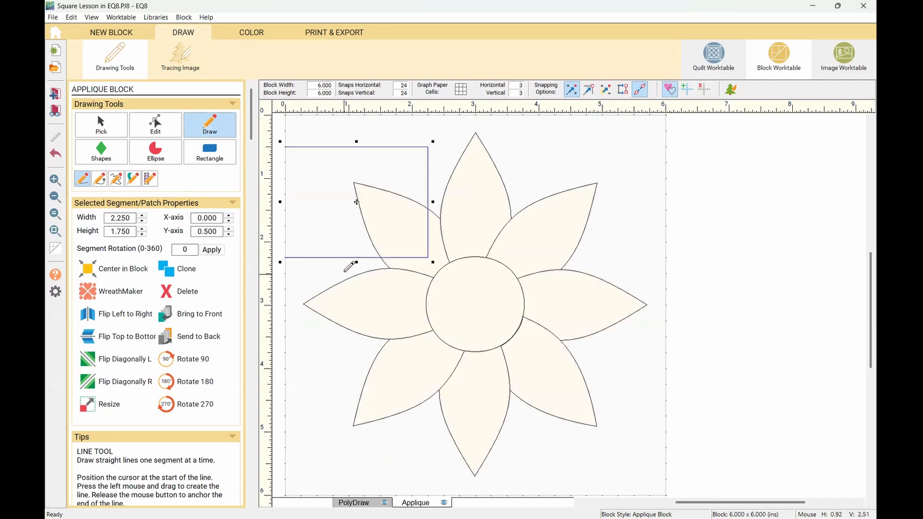
pyautogui.hotkey('ctrl', 'z')
pyautogui.hotkey('ctrl', 'z')
pyautogui.hotkey('ctrl', 'z')
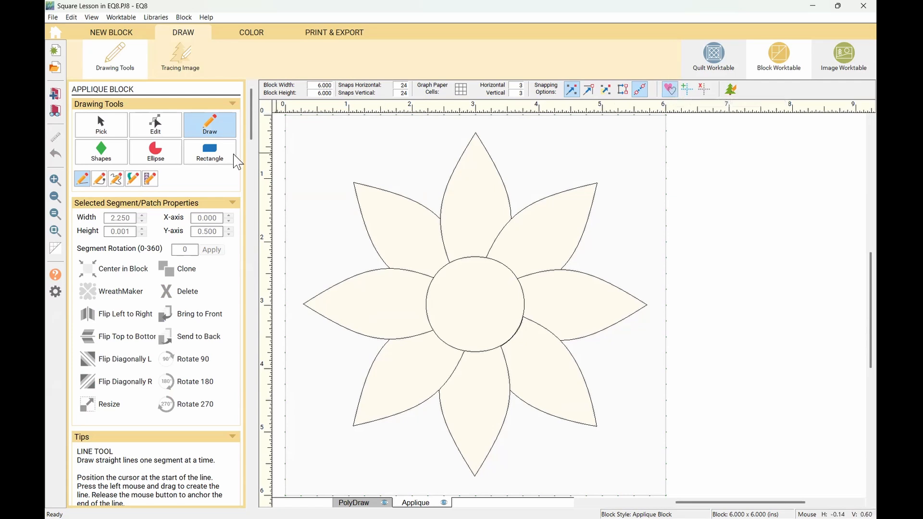
# - Draw a triangle about 1.5 by 1.25 from straight line segments, starting at the block's left edge 0.5 down
pyautogui.moveTo(285, 147); pyautogui.dragTo(385, 146)
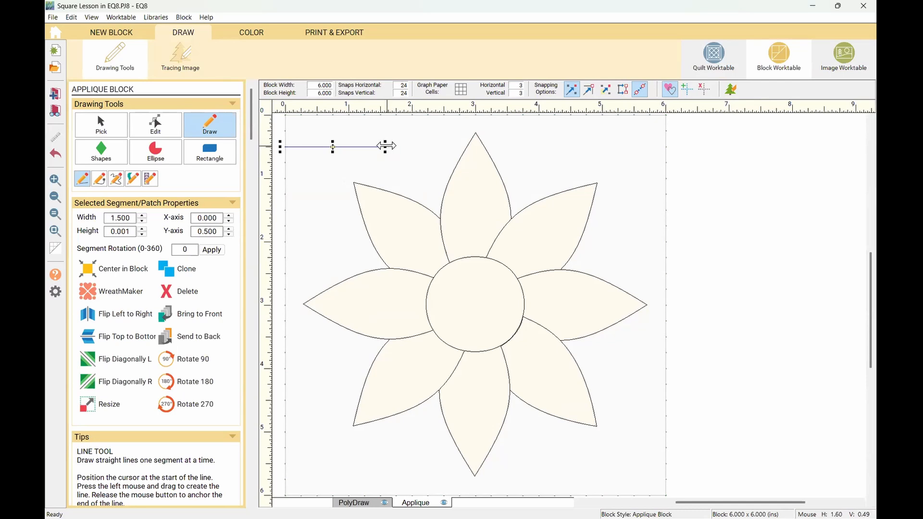
pyautogui.moveTo(387, 147)
pyautogui.mouseDown()
pyautogui.moveTo(382, 232)
pyautogui.moveTo(286, 147)
pyautogui.mouseUp()
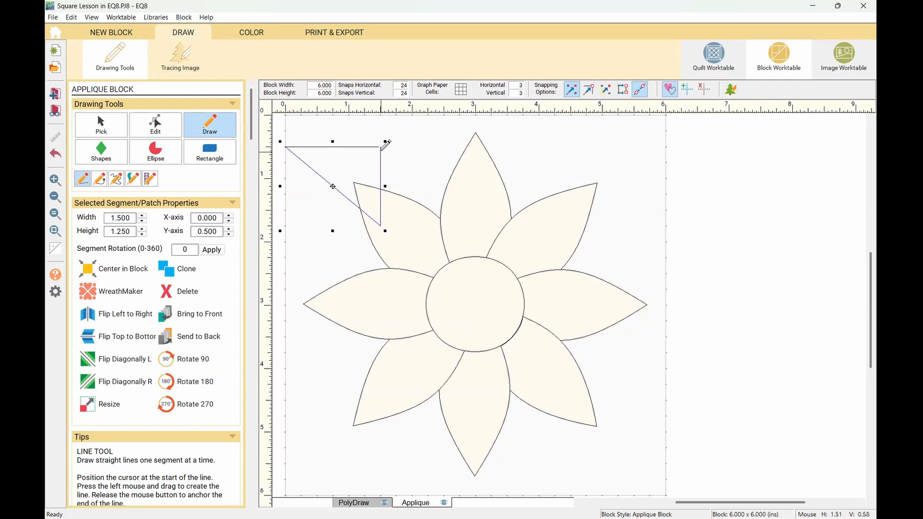
# - Edit the triangle's upper right corner by moving the horizontal line's end node onto the vertical line's upper node
pyautogui.scroll(1, 380, 147)
pyautogui.scroll(6, 409, 146)
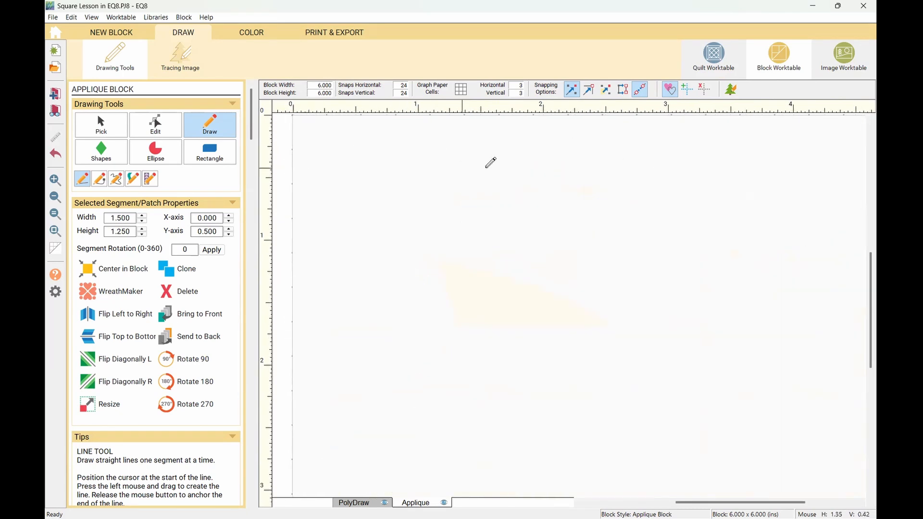
pyautogui.scroll(6, 527, 179)
pyautogui.scroll(3, 536, 215)
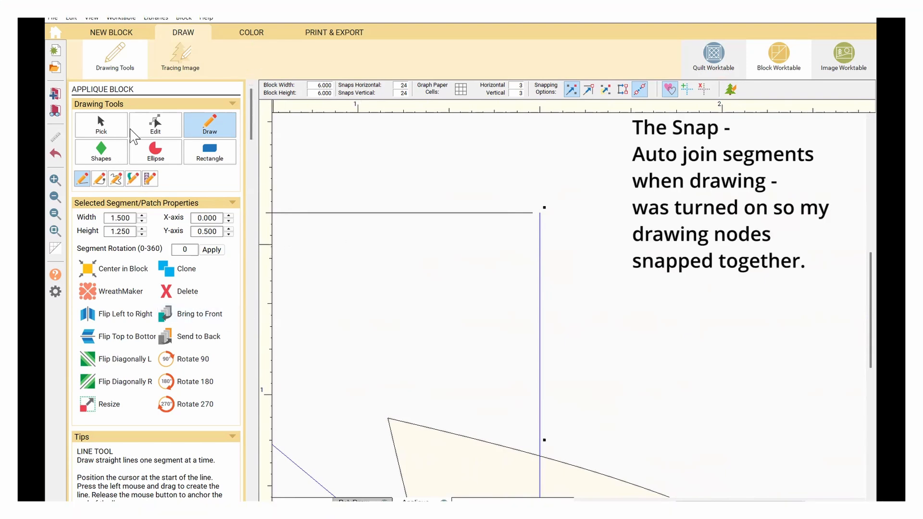
pyautogui.click(155, 124)
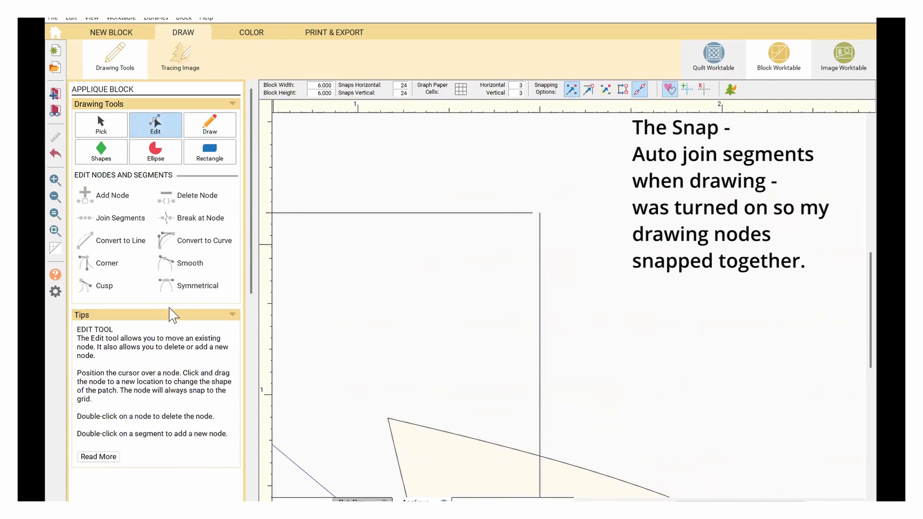
pyautogui.click(414, 215)
pyautogui.moveTo(533, 214); pyautogui.dragTo(534, 214)
pyautogui.click(540, 214)
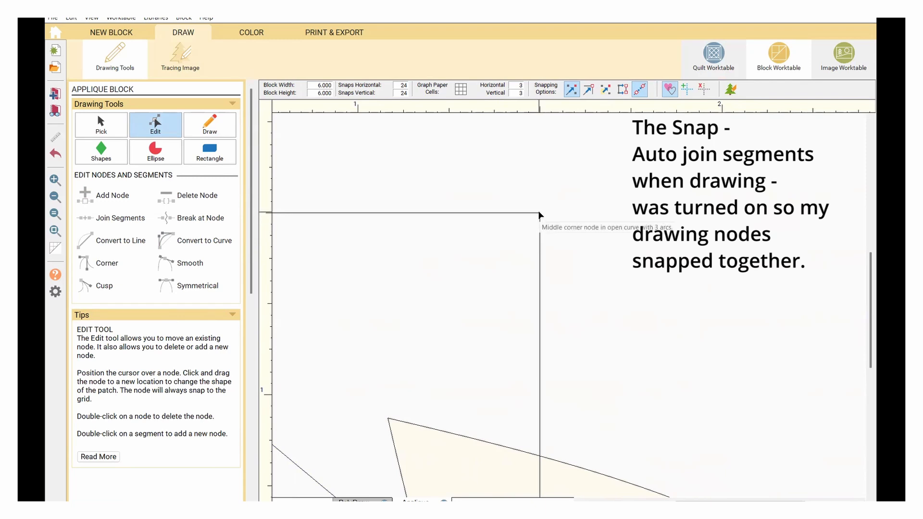
pyautogui.moveTo(540, 213)
pyautogui.mouseDown()
pyautogui.moveTo(540, 178)
pyautogui.moveTo(539, 215)
pyautogui.mouseUp()
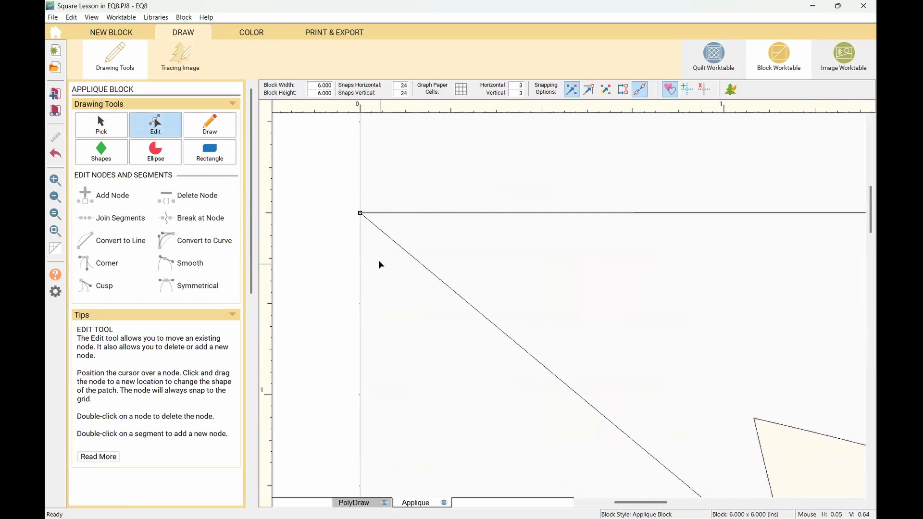
# - Move the horizontal line's left end node up to 0.25 on the block's left edge, select the open outline, and resume node editing
pyautogui.moveTo(361, 212); pyautogui.dragTo(360, 121)
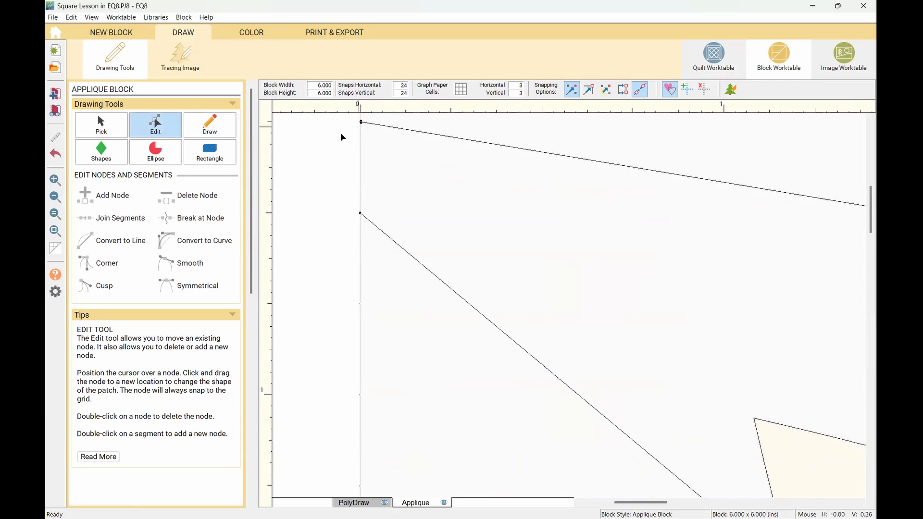
pyautogui.click(113, 129)
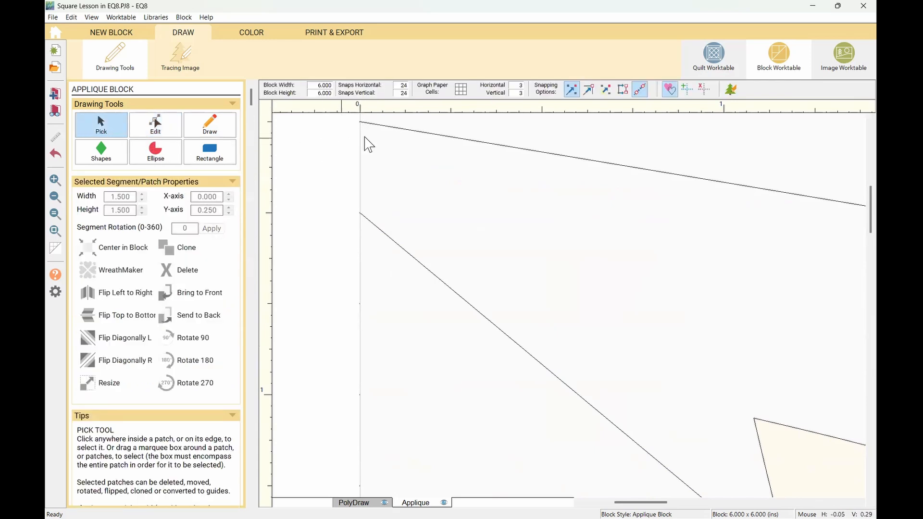
pyautogui.click(360, 122)
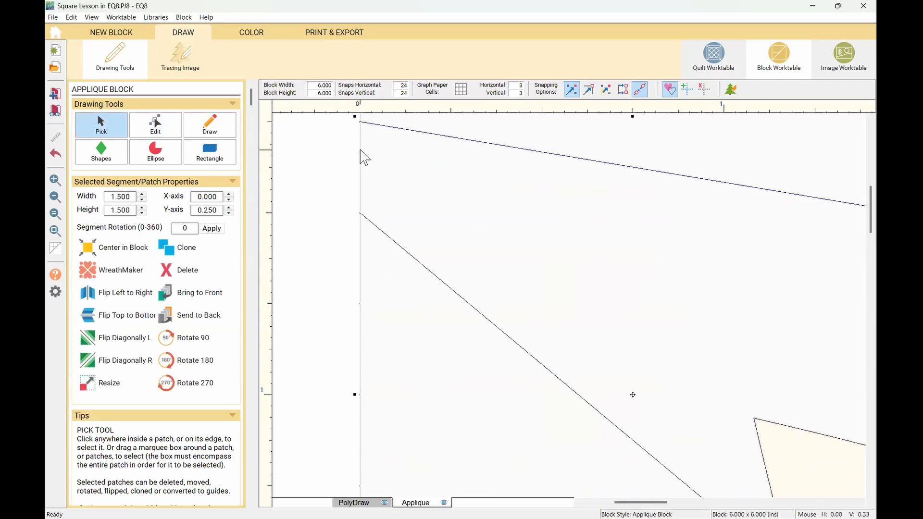
pyautogui.click(360, 120)
pyautogui.click(177, 133)
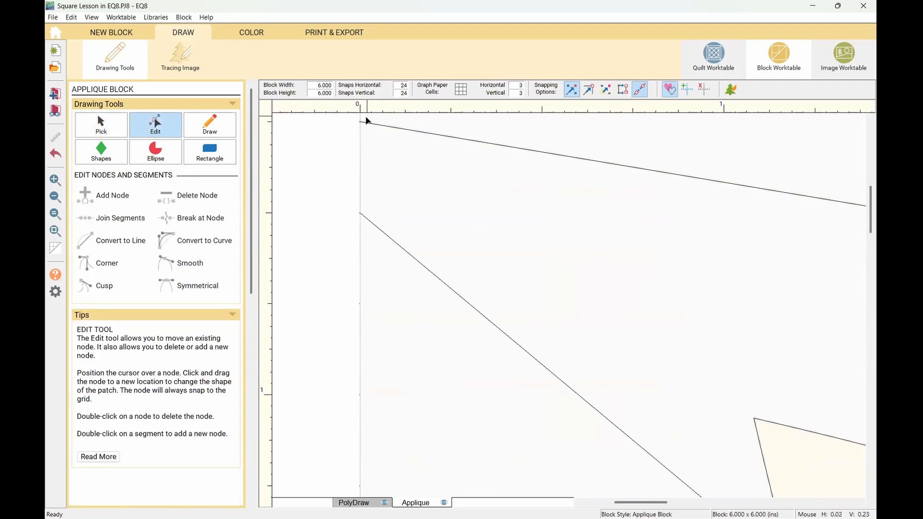